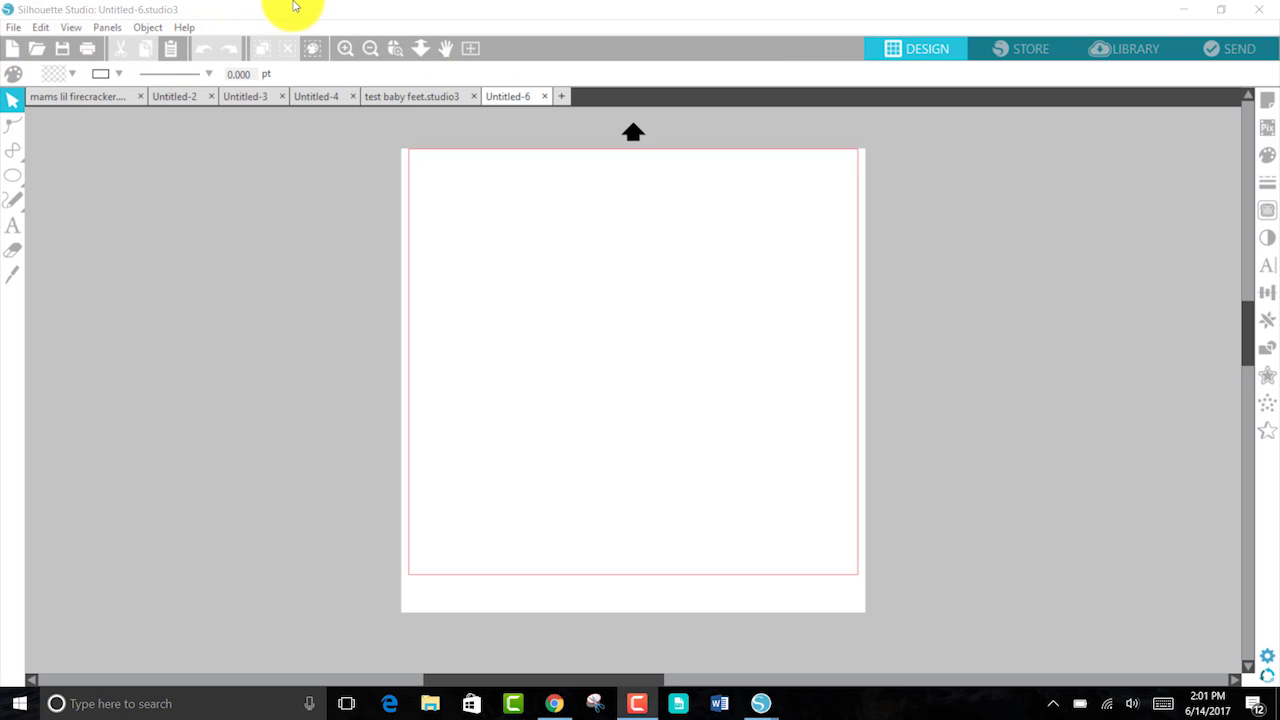
Step: Examine the Select by Color options and the available line and shape drawing tools
{"action": "left_click", "coordinate": [312, 52]}
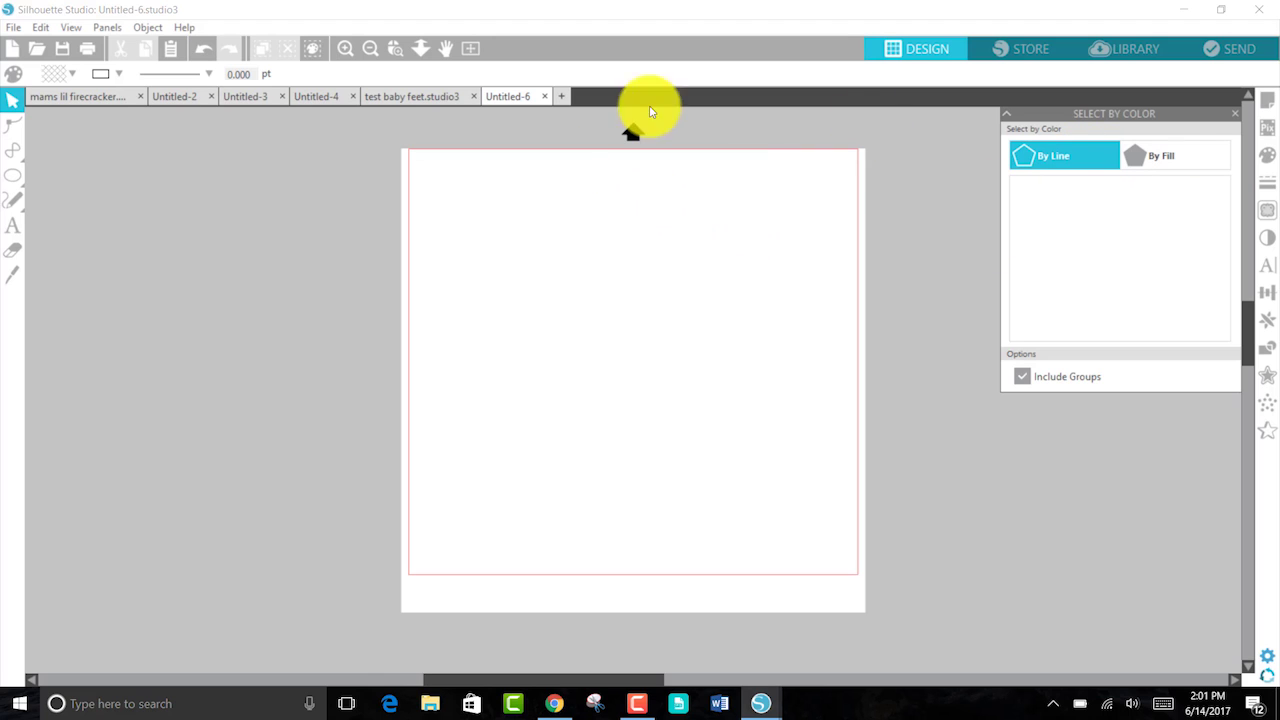
{"action": "left_click", "coordinate": [1235, 118]}
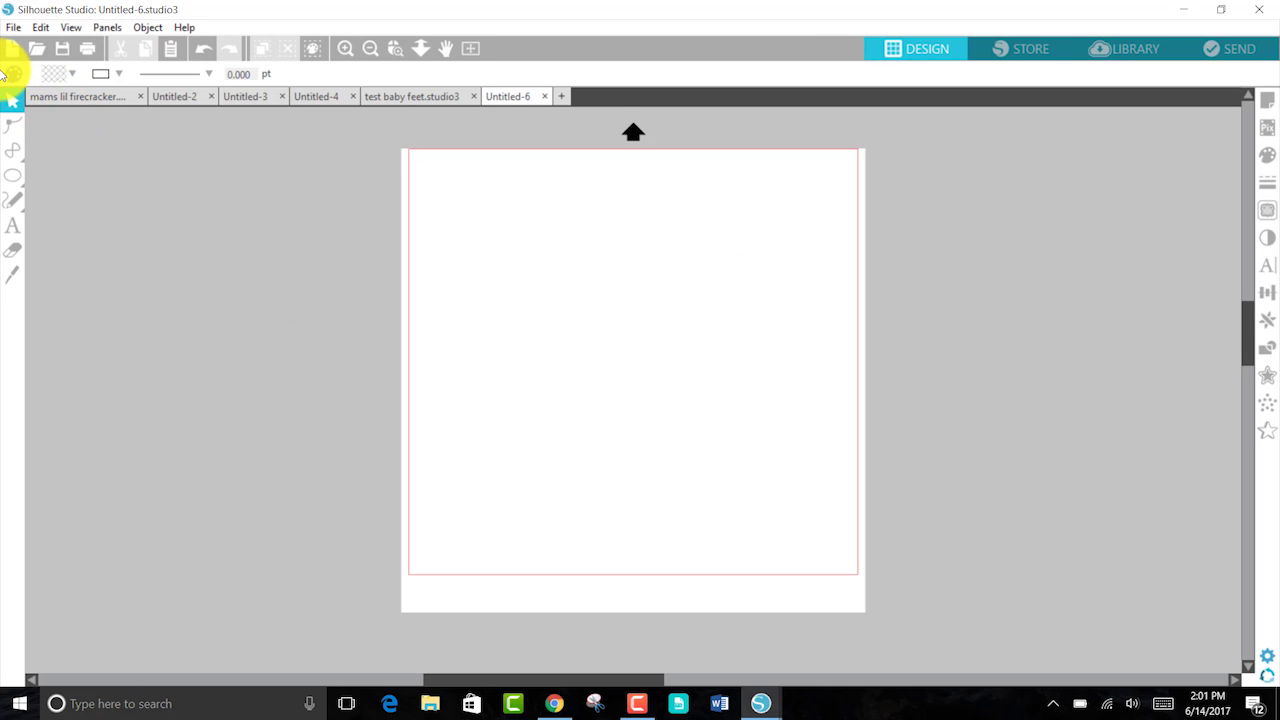
{"action": "mouse_move", "coordinate": [3, 155]}
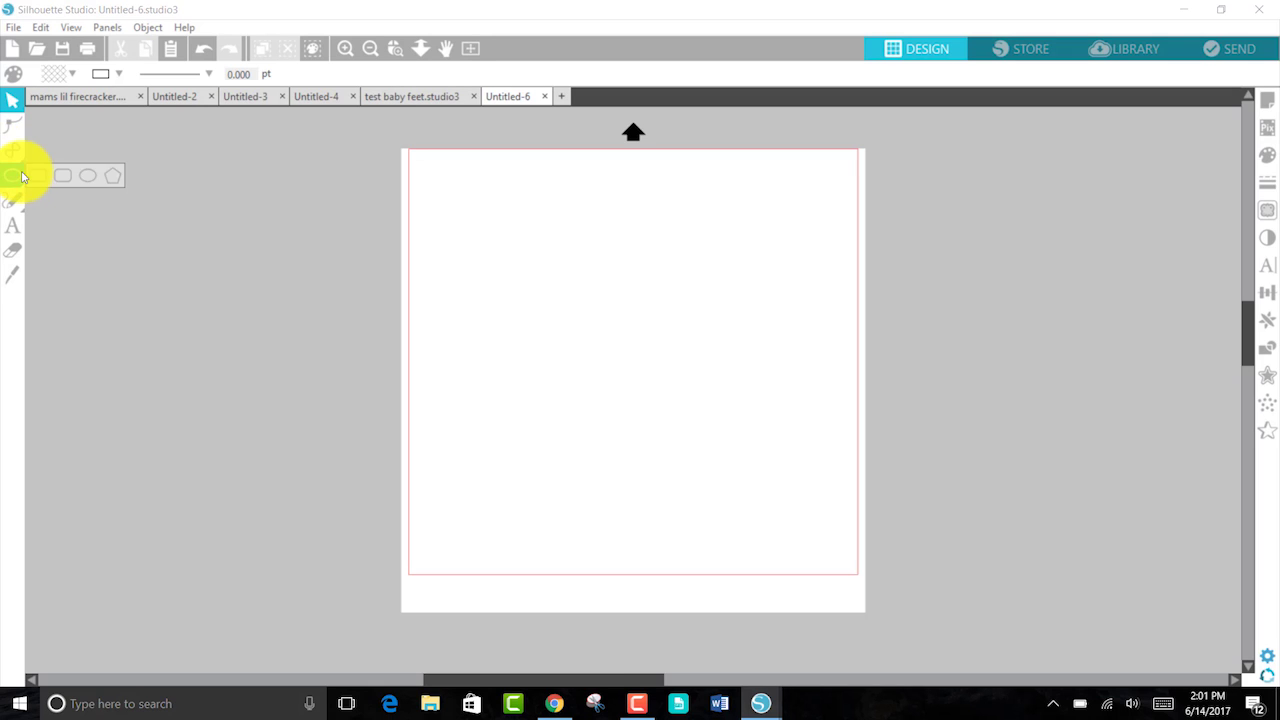
{"action": "mouse_move", "coordinate": [18, 210]}
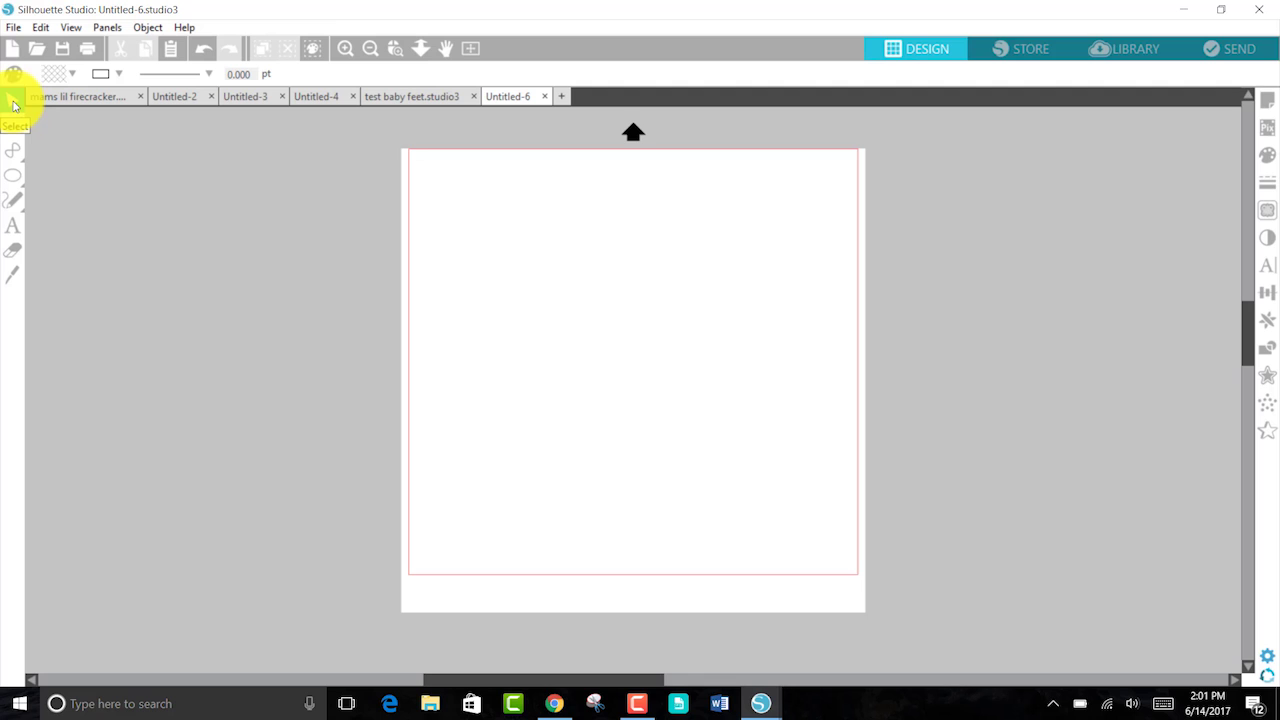
{"action": "left_click", "coordinate": [13, 102]}
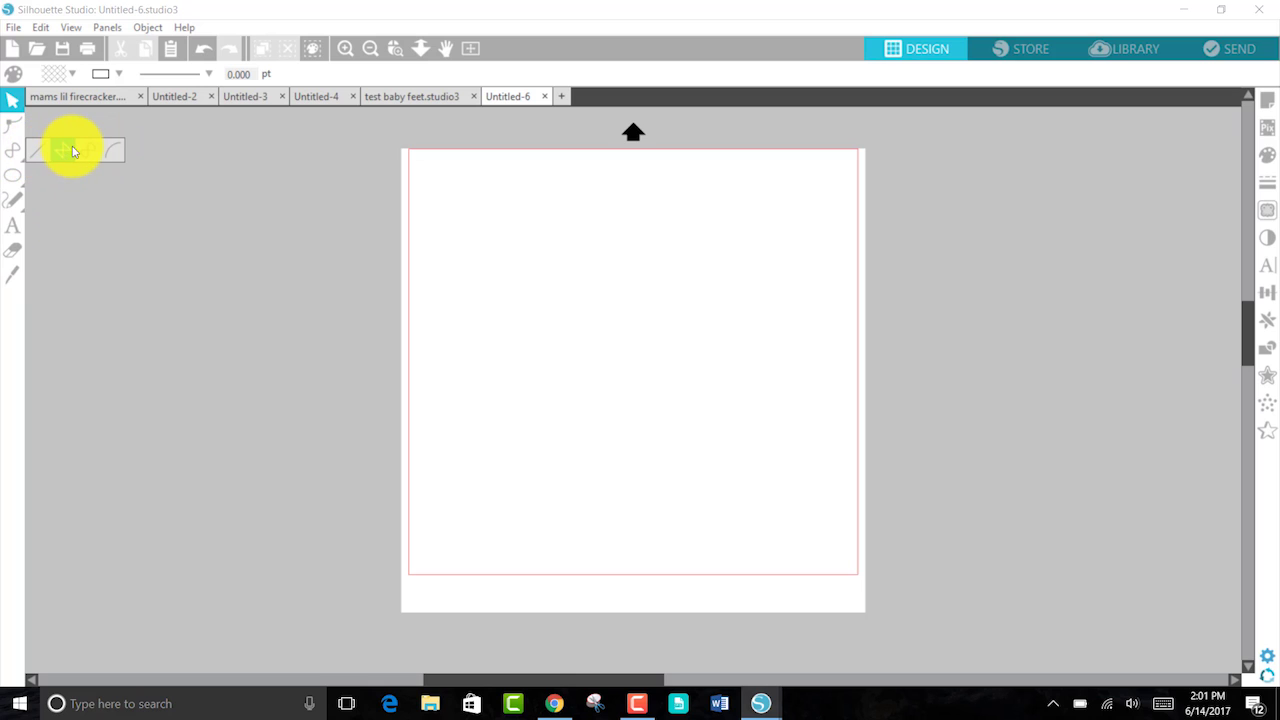
{"action": "mouse_move", "coordinate": [14, 178]}
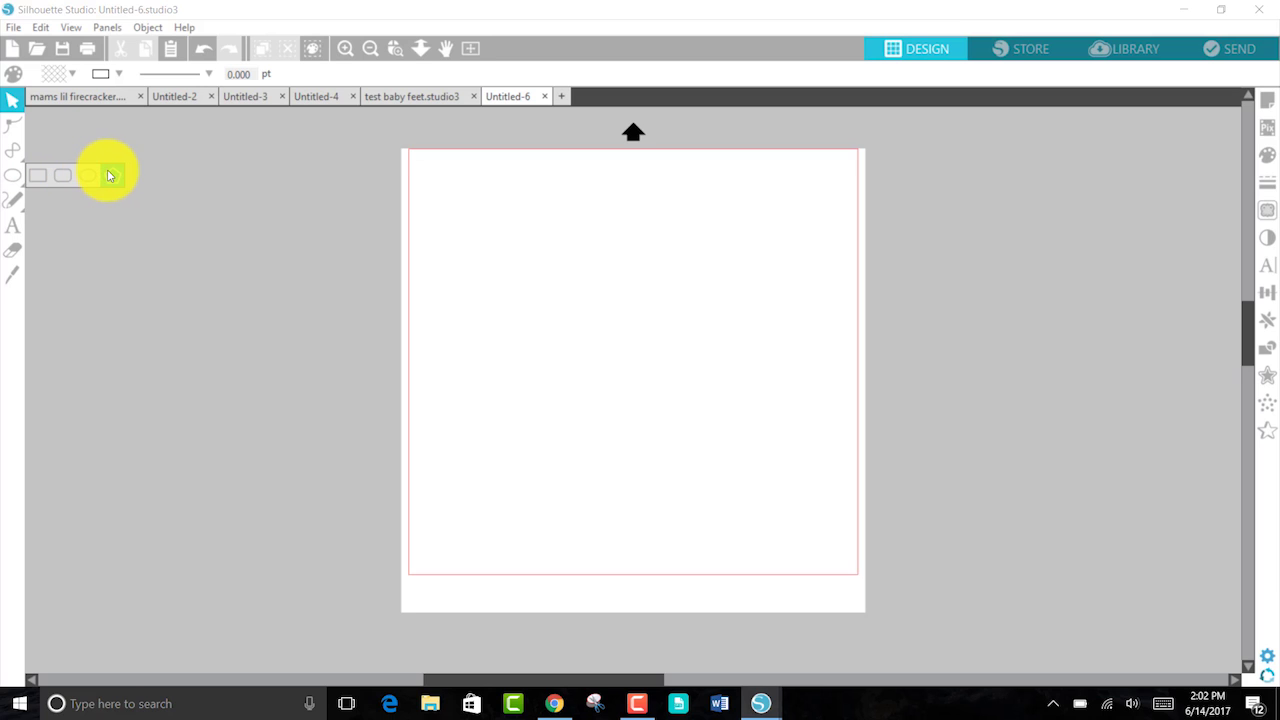
Step: Draw a rectangle about 3.86 in wide and 2.28 in high near the page's upper-left corner
{"action": "left_click", "coordinate": [14, 150]}
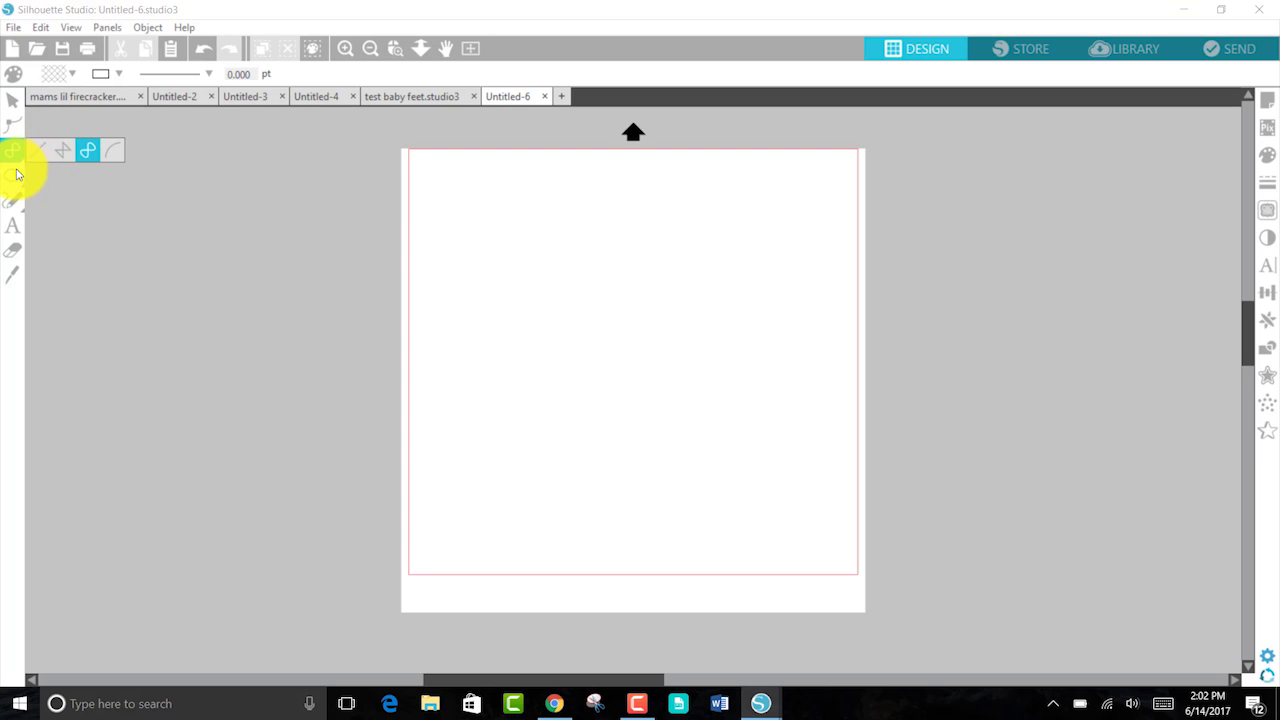
{"action": "left_click", "coordinate": [40, 174]}
{"action": "left_click_drag", "start_coordinate": [455, 185], "coordinate": [604, 273]}
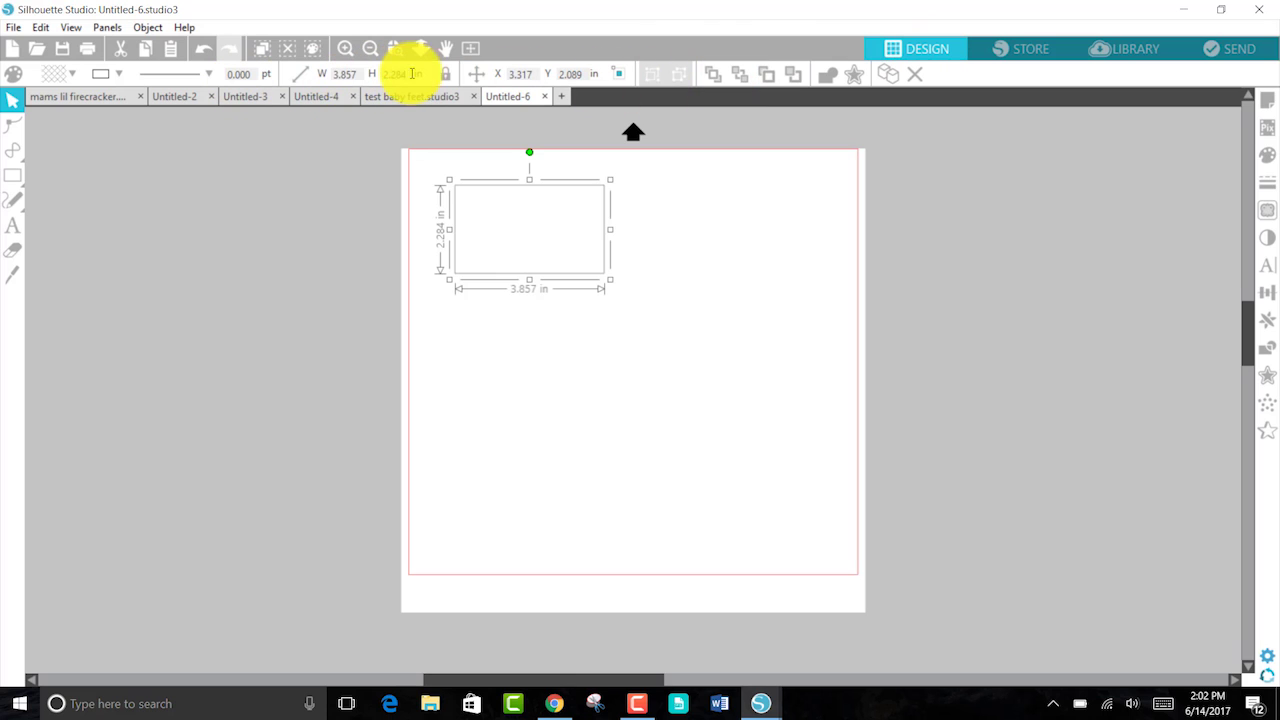
Step: Try a dark gray fill on the rectangle and reset the fill to transparent
{"action": "left_click", "coordinate": [72, 74]}
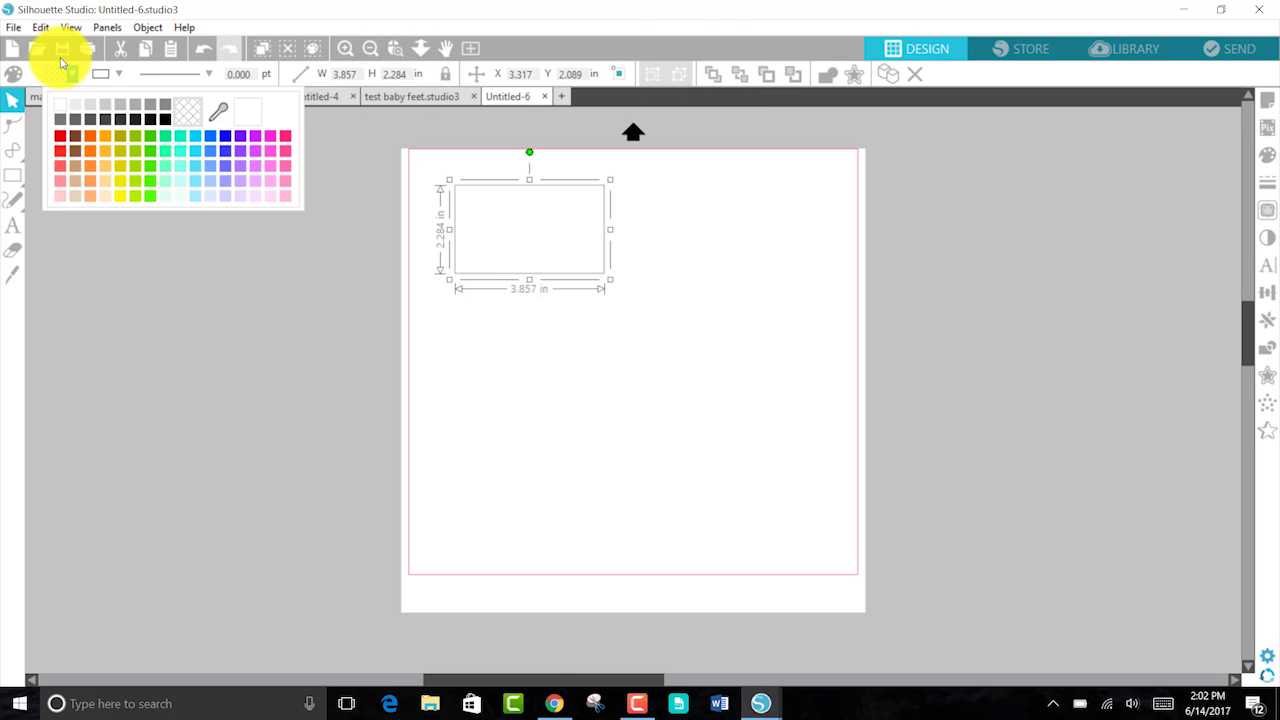
{"action": "left_click", "coordinate": [74, 122]}
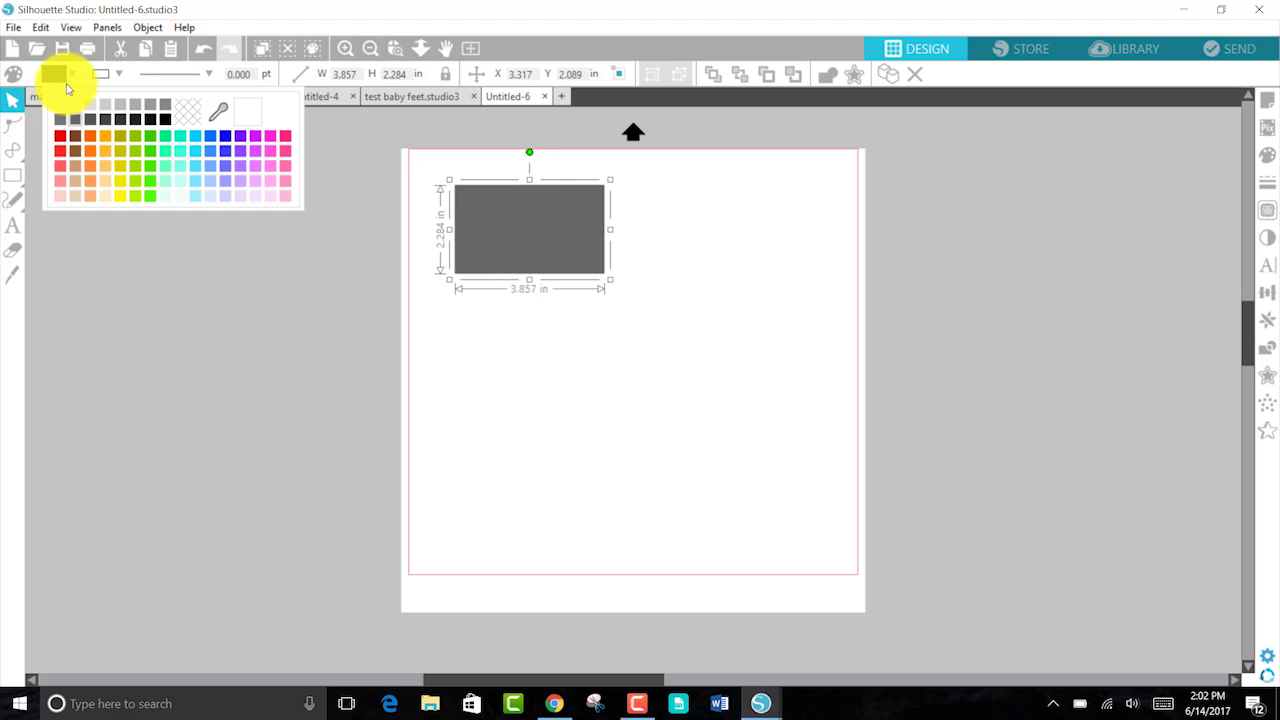
{"action": "left_click", "coordinate": [120, 78]}
{"action": "left_click", "coordinate": [287, 136]}
{"action": "left_click", "coordinate": [212, 106]}
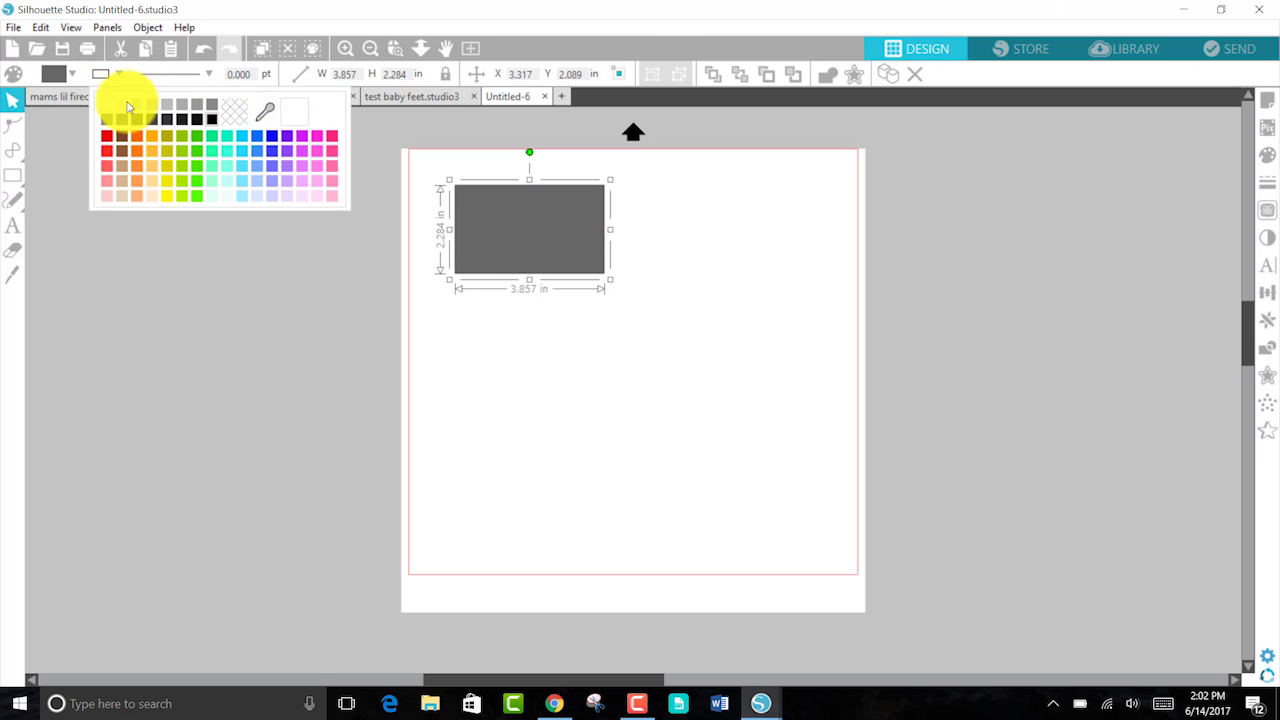
{"action": "left_click", "coordinate": [54, 73]}
{"action": "left_click", "coordinate": [187, 109]}
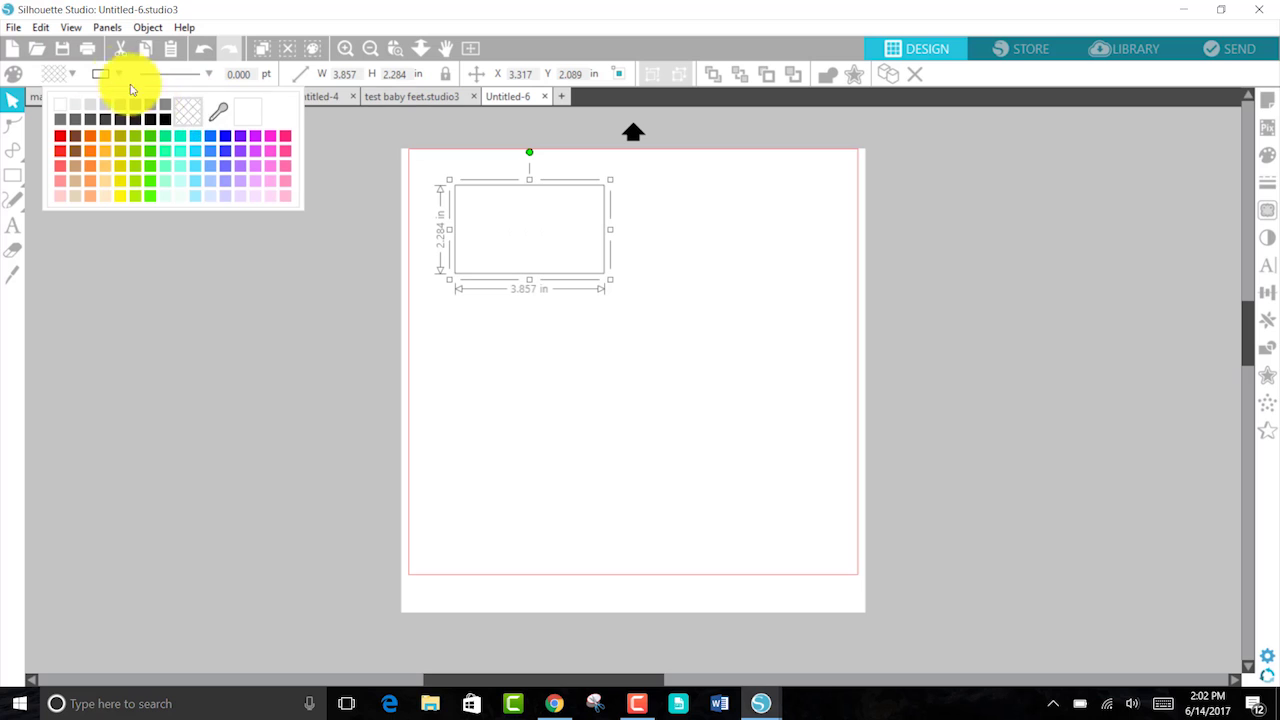
Step: Try a light orange line color on the rectangle and deselect it with the dark outline restored
{"action": "left_click", "coordinate": [98, 71]}
{"action": "left_click", "coordinate": [227, 181]}
{"action": "left_click", "coordinate": [137, 181]}
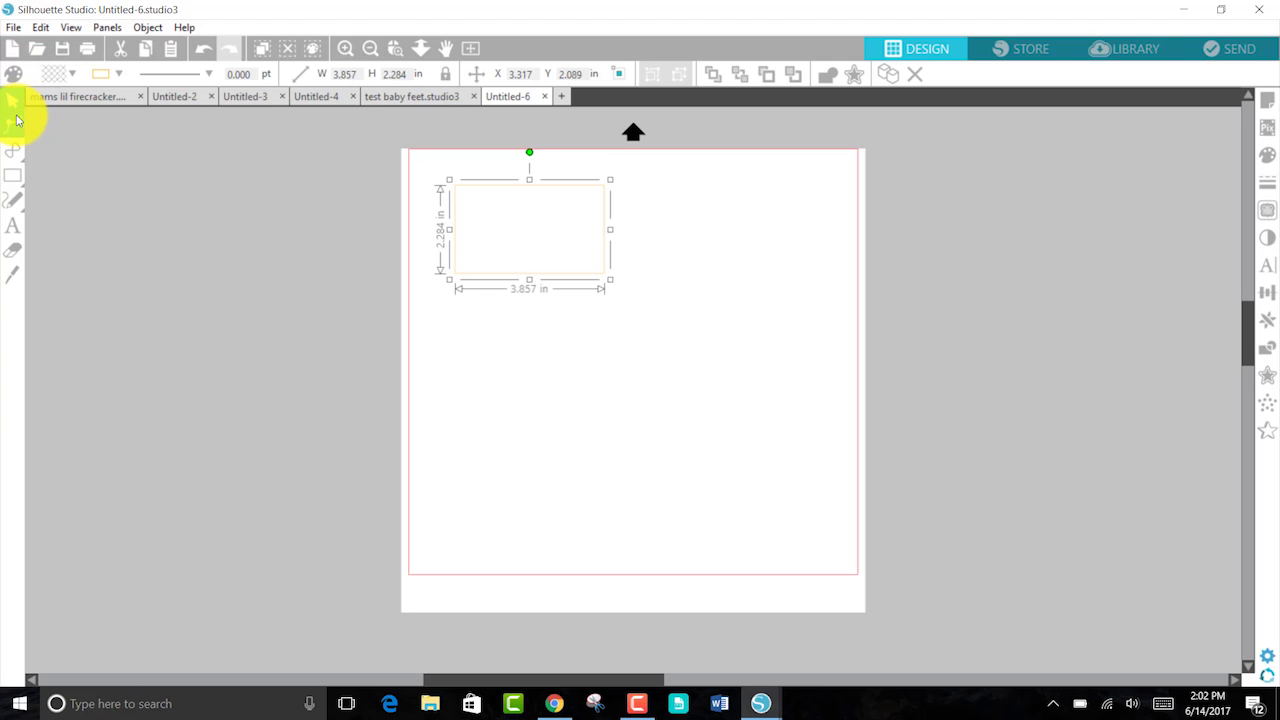
{"action": "left_click", "coordinate": [118, 73]}
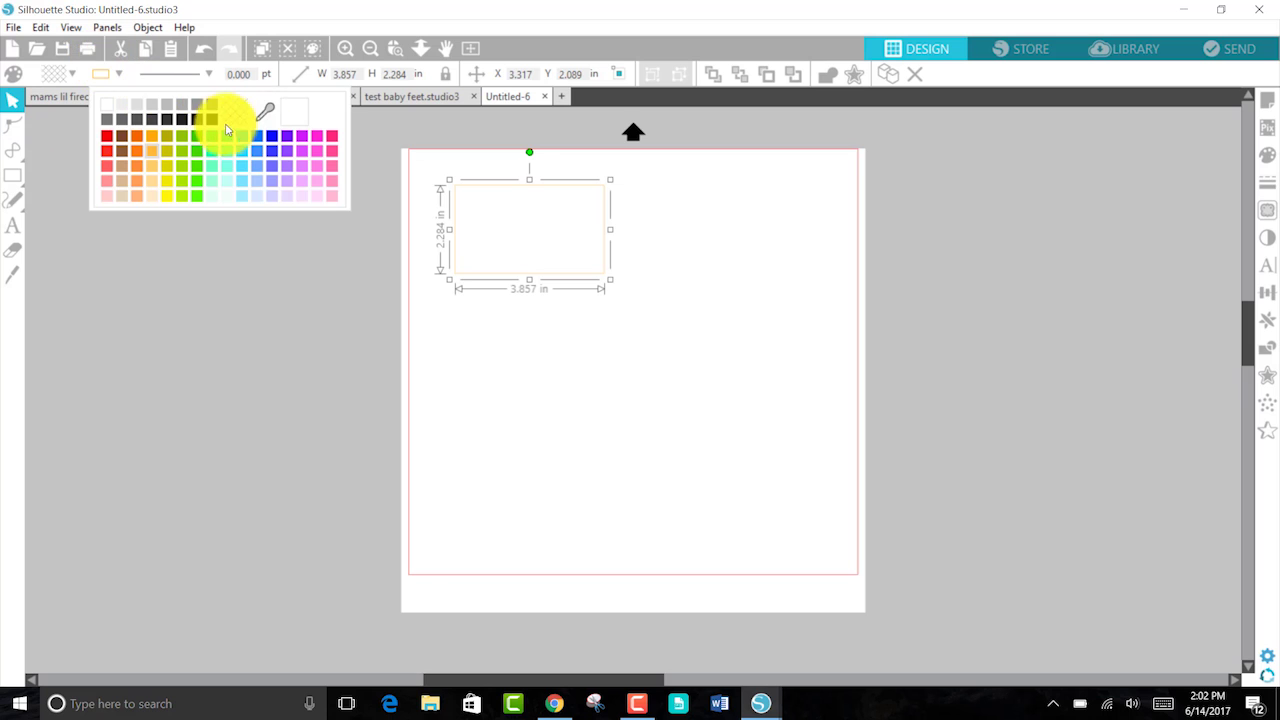
{"action": "left_click", "coordinate": [200, 263]}
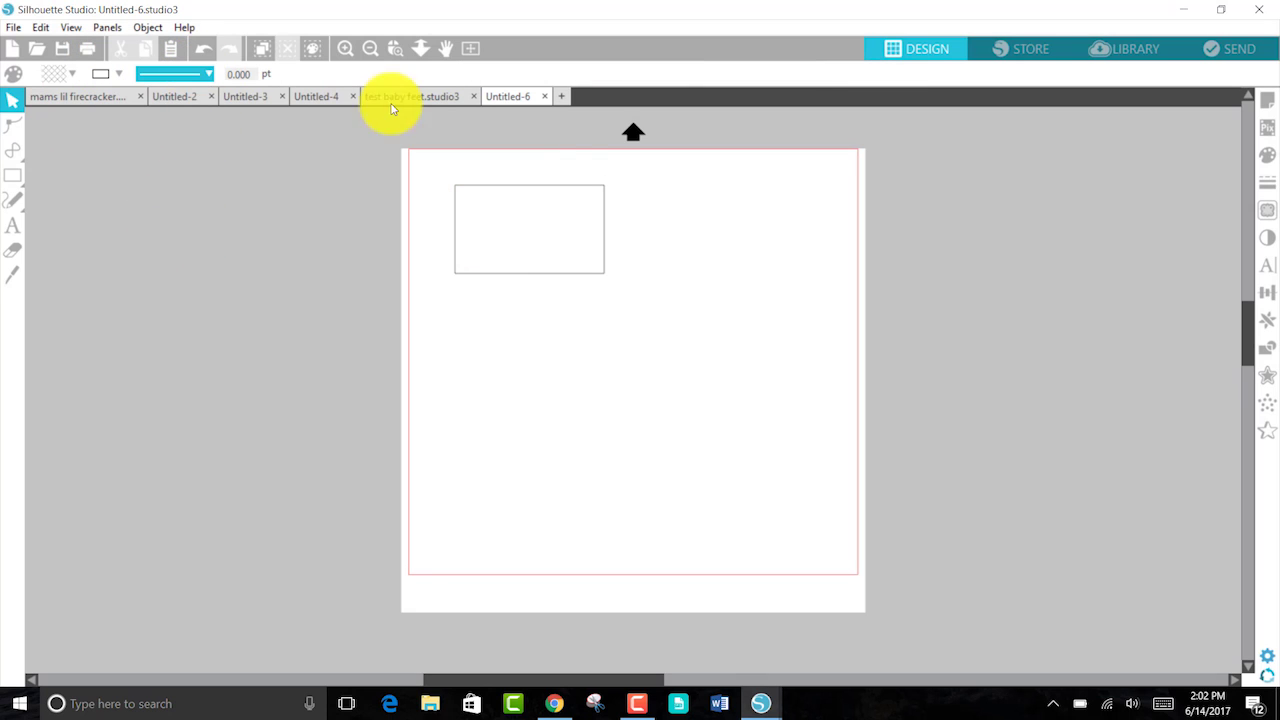
Step: Select the rectangle and review the available line styles and its Move options
{"action": "left_click", "coordinate": [550, 186]}
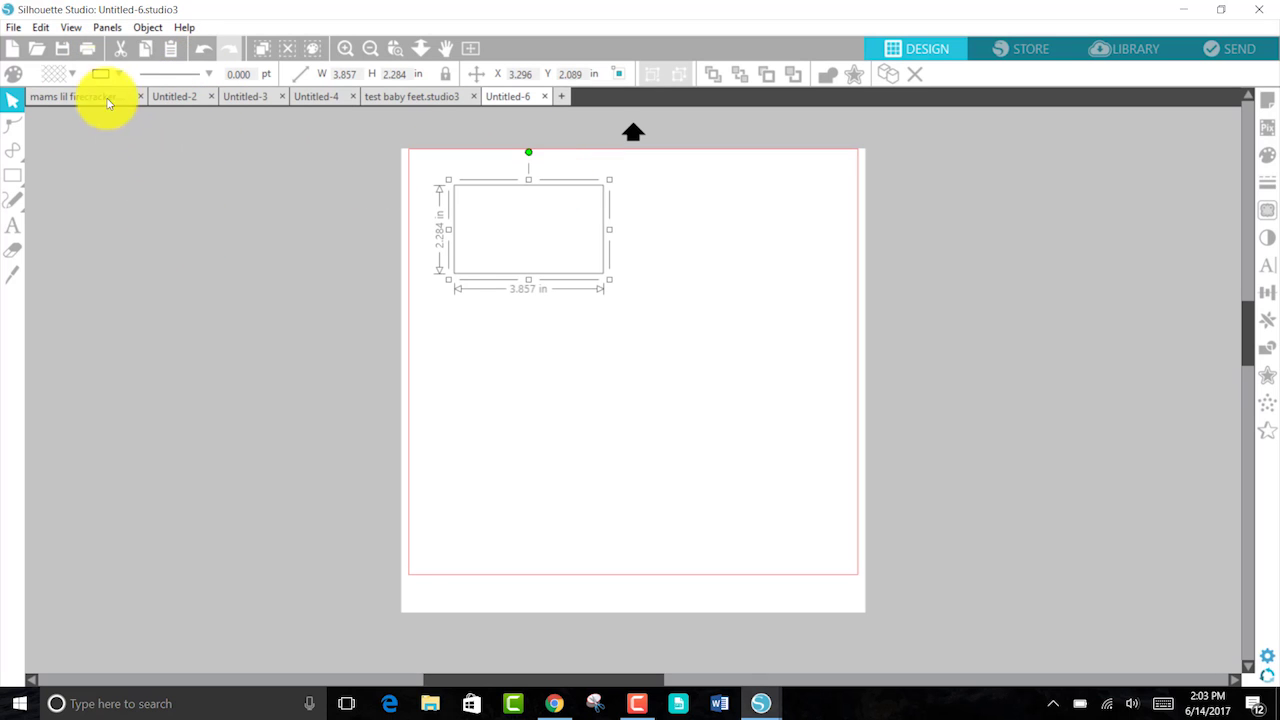
{"action": "left_click", "coordinate": [211, 79]}
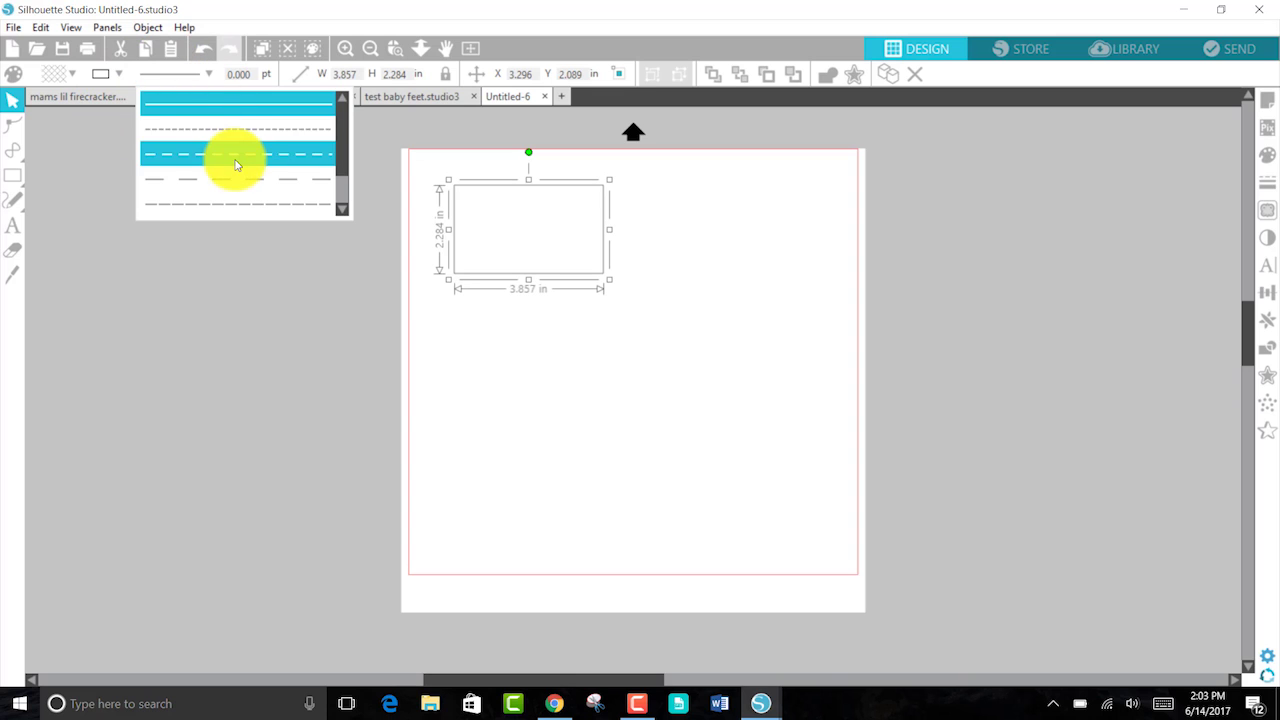
{"action": "scroll", "coordinate": [237, 165], "scroll_direction": "down", "scroll_amount": 1}
{"action": "scroll", "coordinate": [237, 165], "scroll_direction": "up", "scroll_amount": 2}
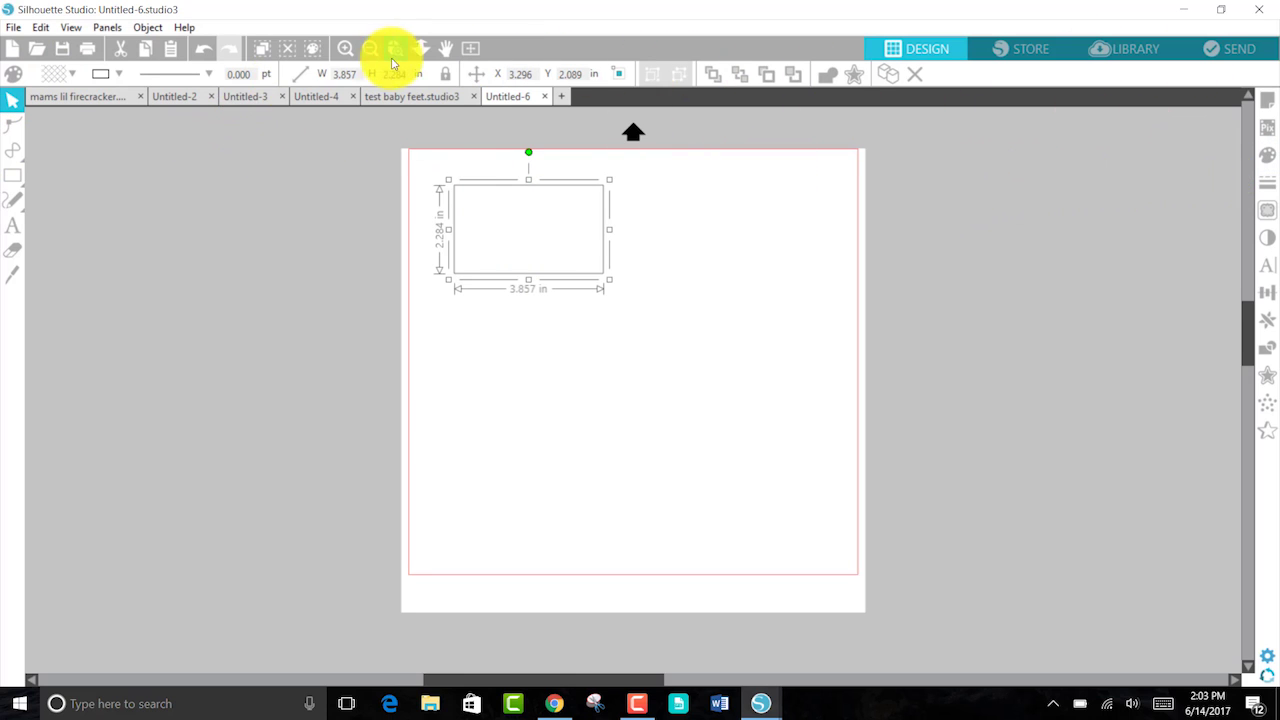
{"action": "left_click", "coordinate": [475, 78]}
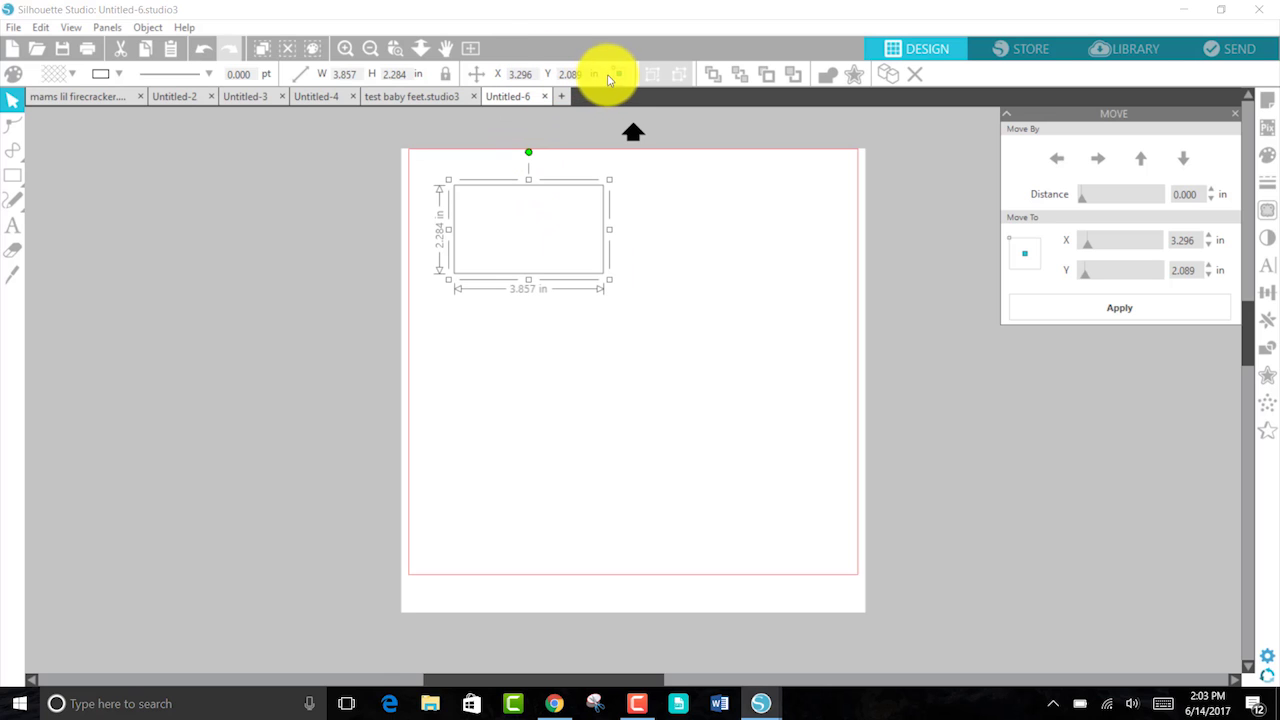
{"action": "left_click", "coordinate": [1235, 114]}
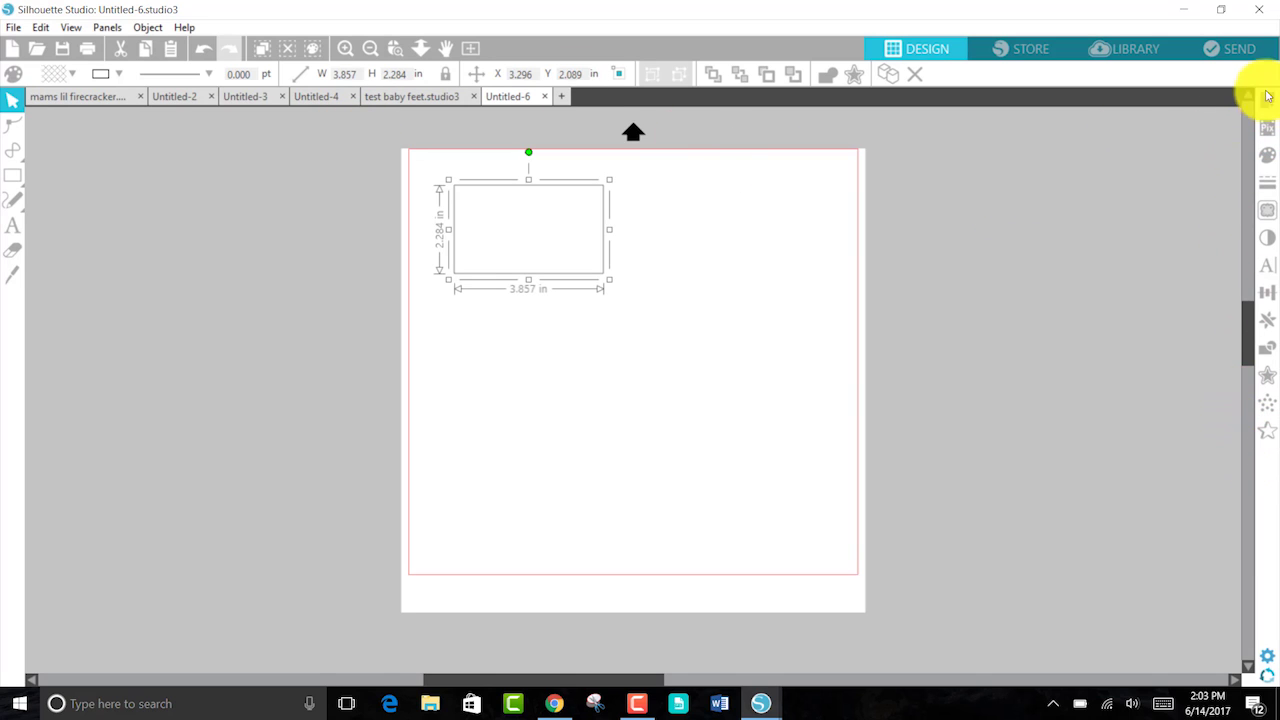
Step: Reselect the rectangle and set the page height to 6 in in the page setup
{"action": "left_click", "coordinate": [755, 190]}
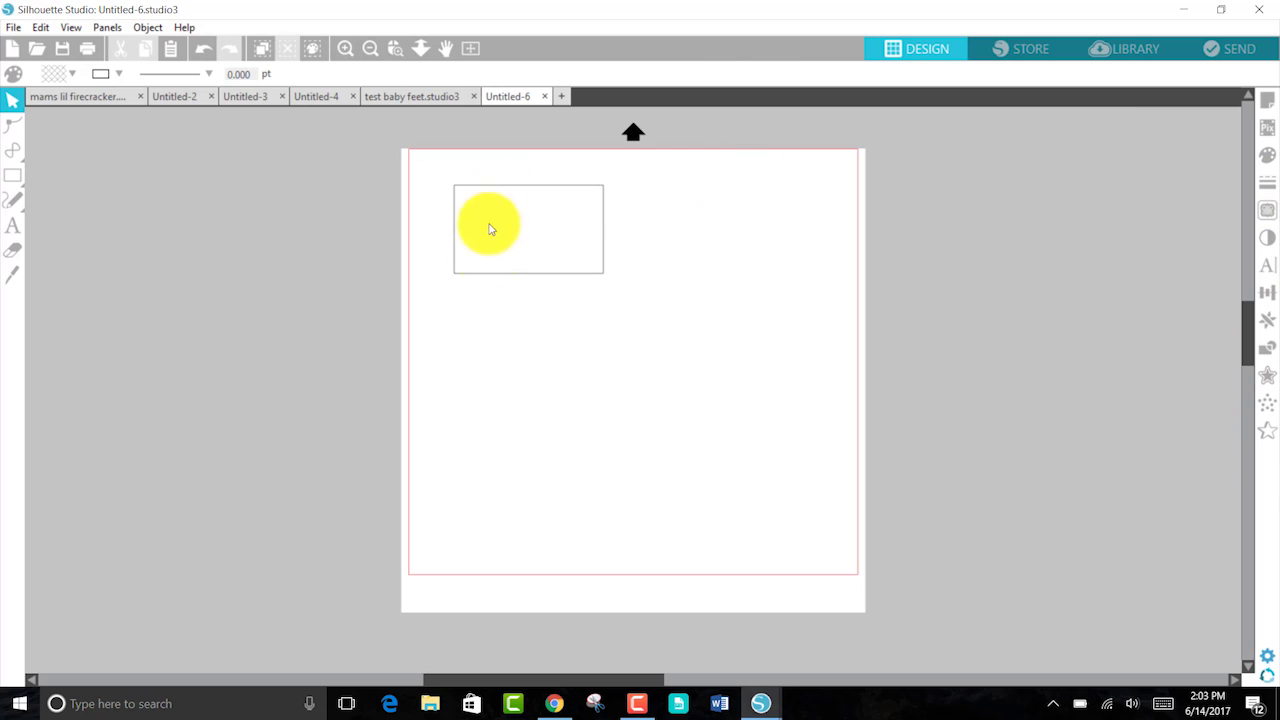
{"action": "left_click", "coordinate": [506, 186]}
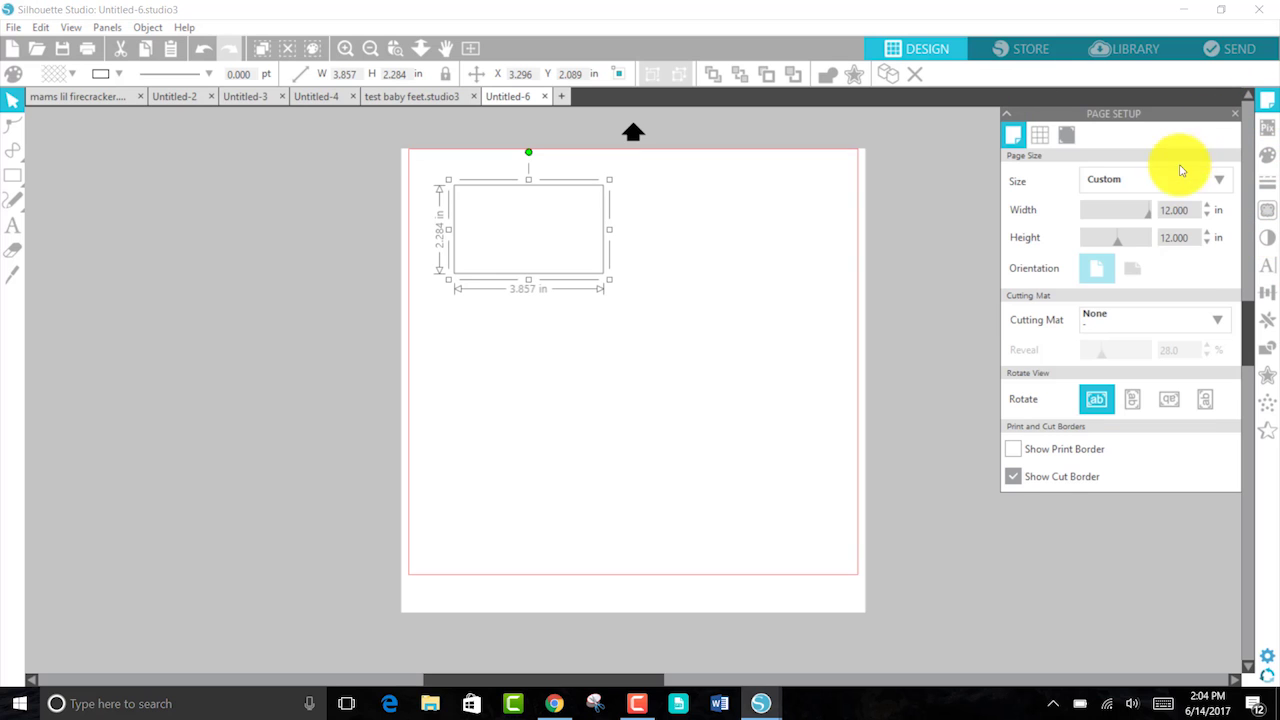
{"action": "left_click", "coordinate": [1197, 237]}
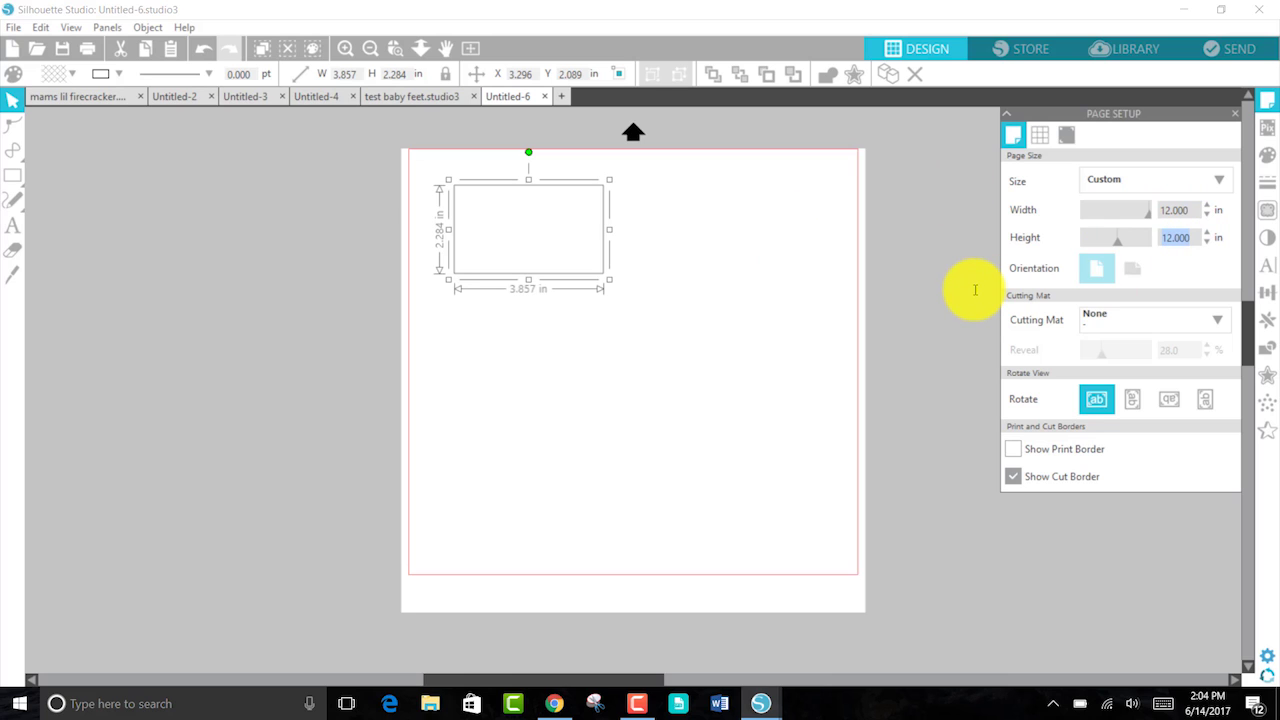
{"action": "key", "text": "Return"}
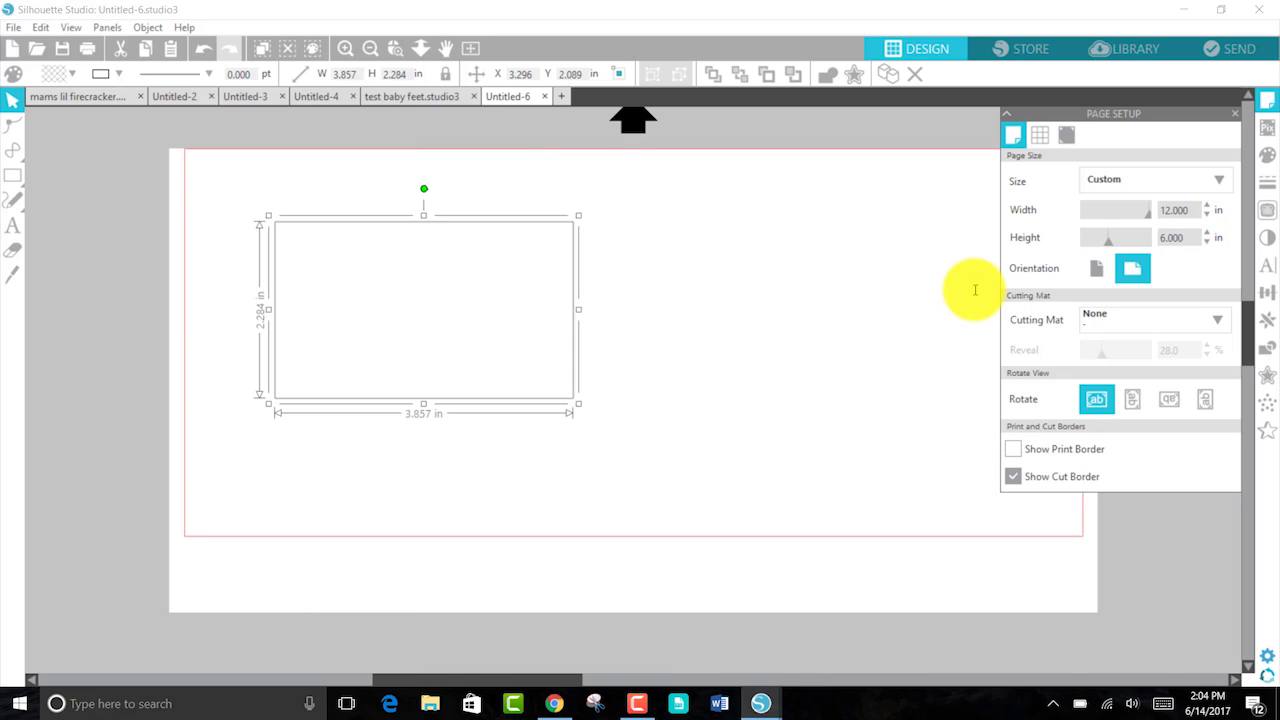
Step: Set the cutting mat to CAMEO 12 x 12 in and close the page setup
{"action": "left_click", "coordinate": [1165, 320]}
{"action": "left_click", "coordinate": [1166, 410]}
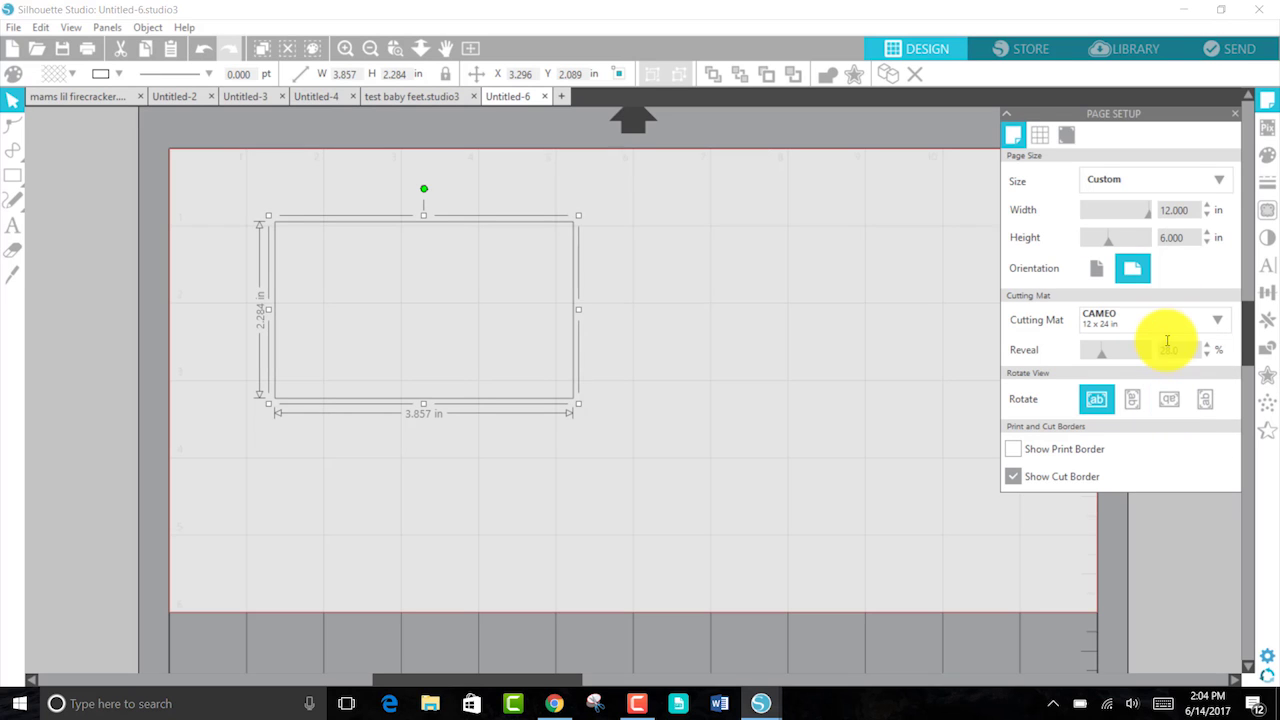
{"action": "left_click", "coordinate": [1166, 322]}
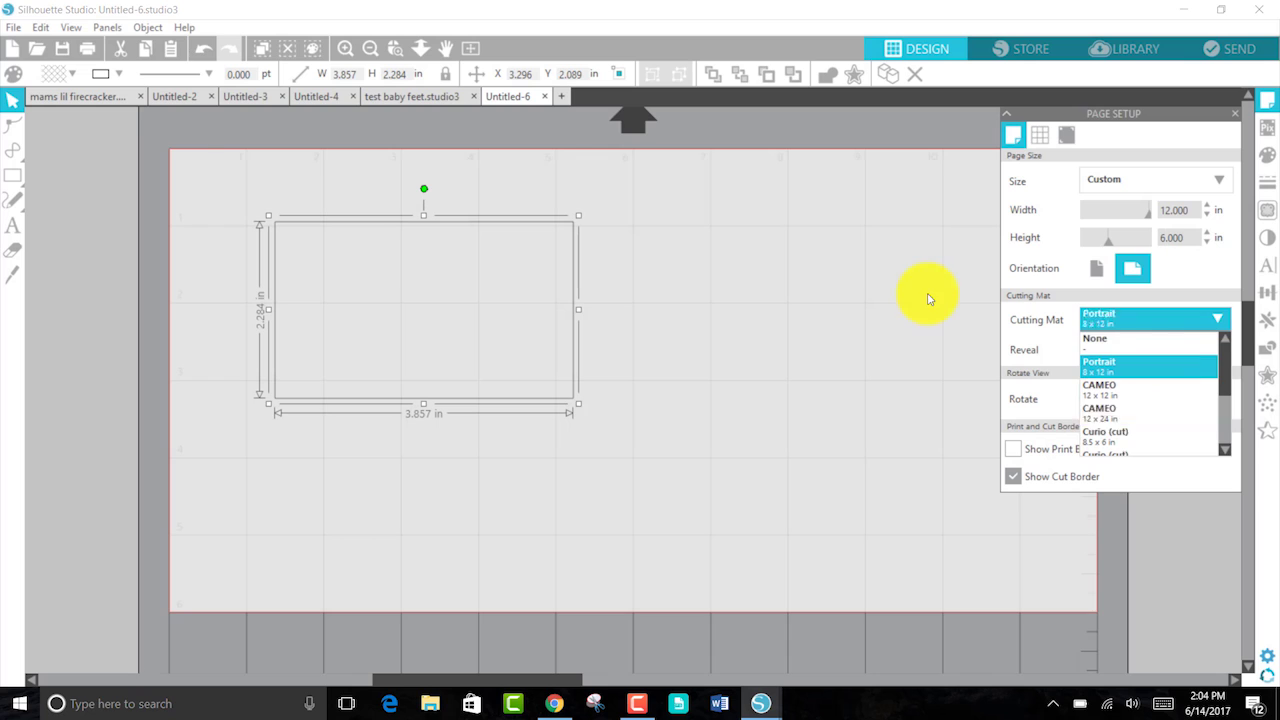
{"action": "left_click", "coordinate": [1160, 362]}
{"action": "left_click", "coordinate": [1164, 330]}
{"action": "left_click", "coordinate": [1150, 391]}
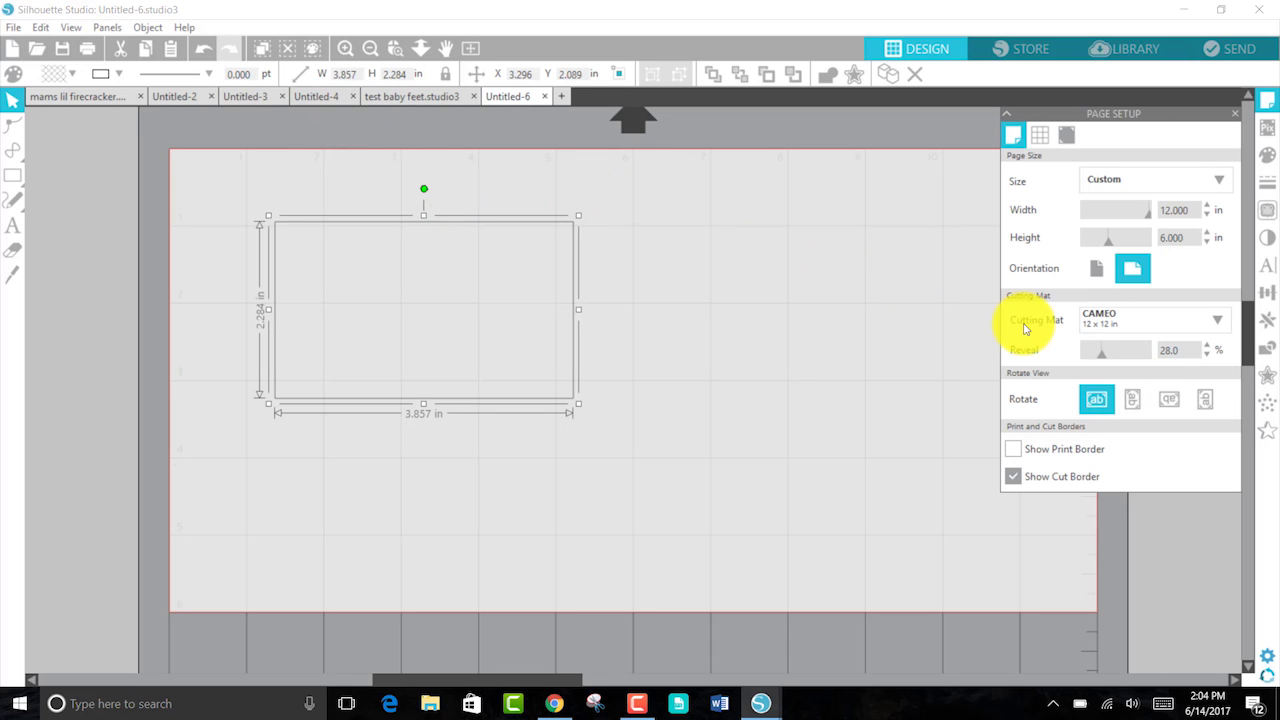
{"action": "left_click", "coordinate": [1235, 113]}
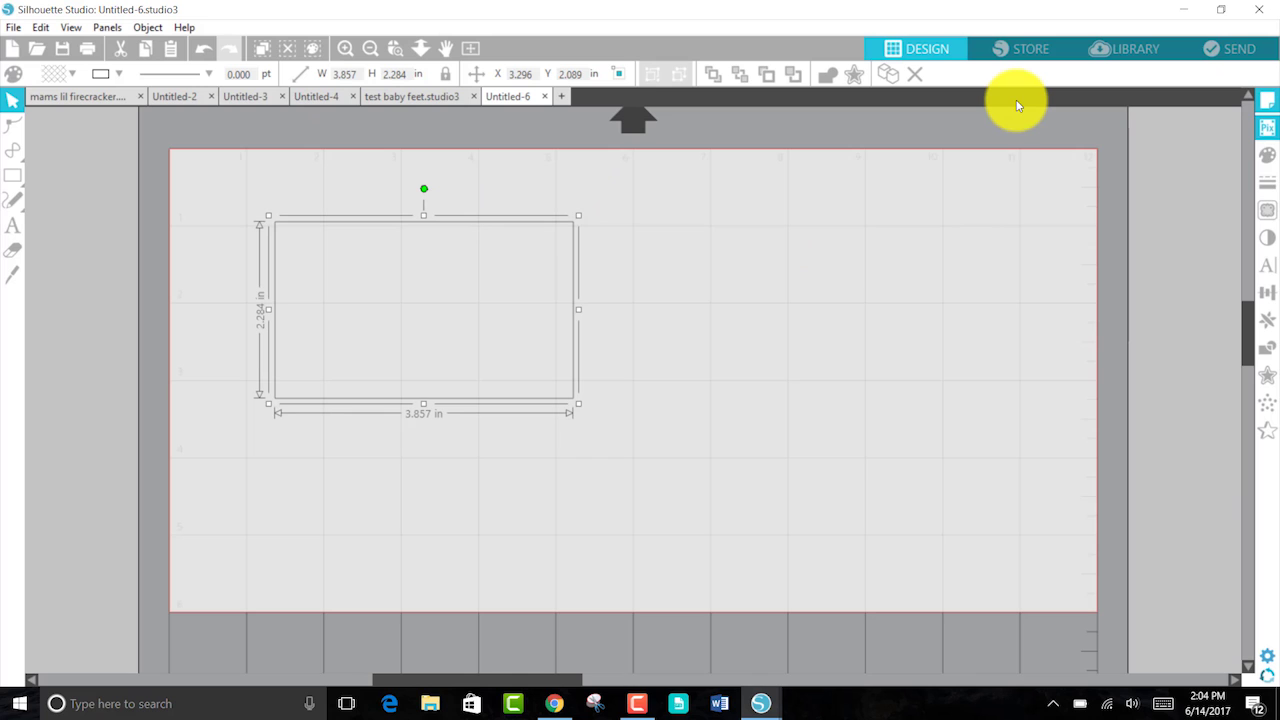
Step: Review the PixScan import options and the registration mark settings in the page setup
{"action": "left_click", "coordinate": [1269, 131]}
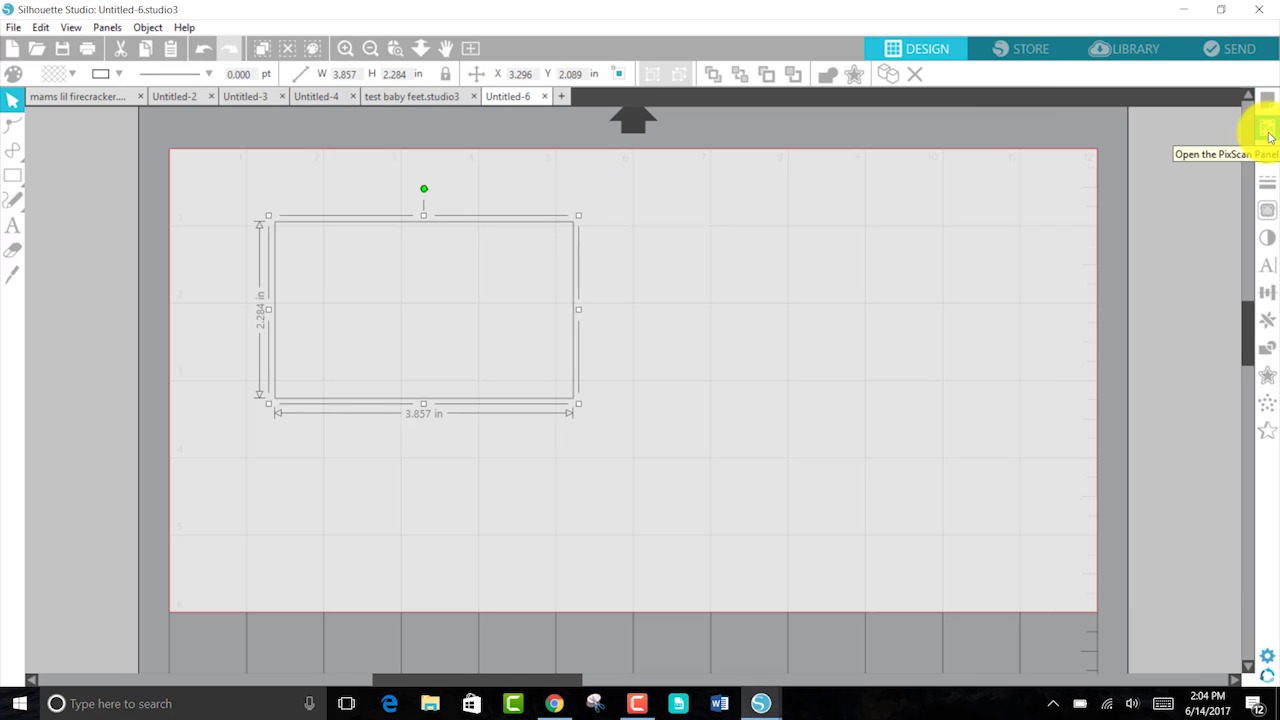
{"action": "left_click", "coordinate": [1270, 136]}
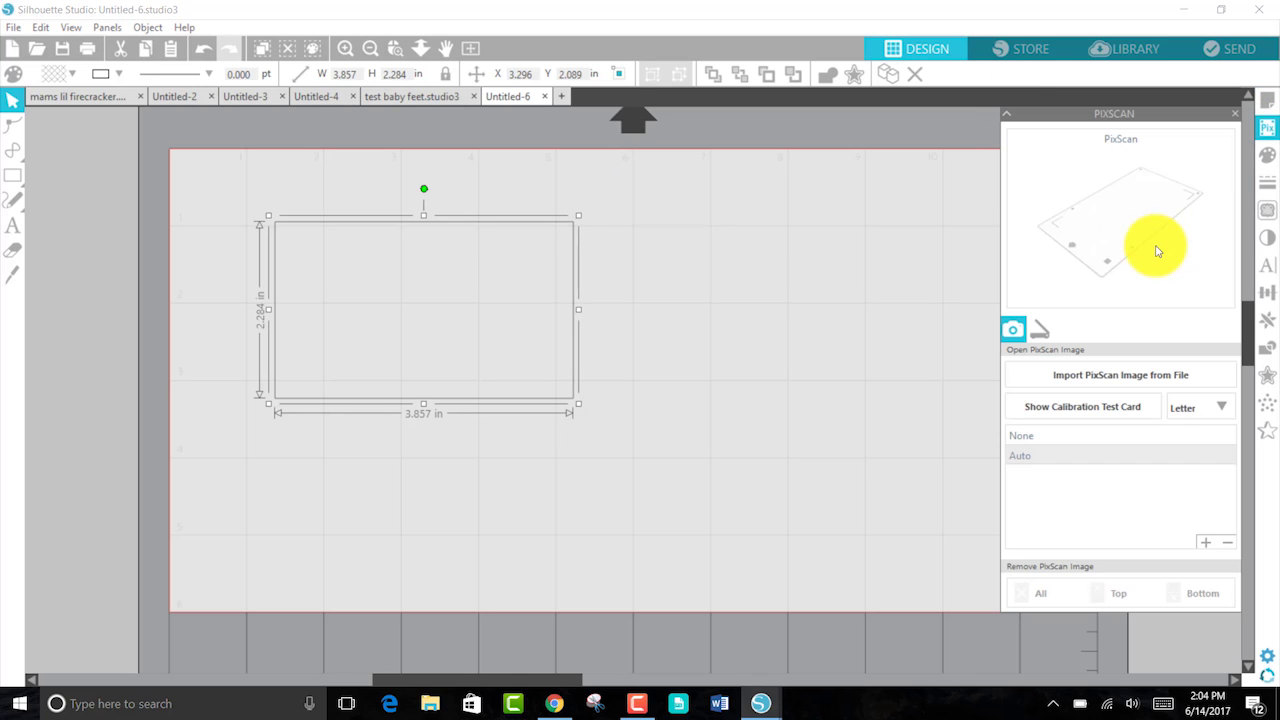
{"action": "left_click", "coordinate": [1266, 100]}
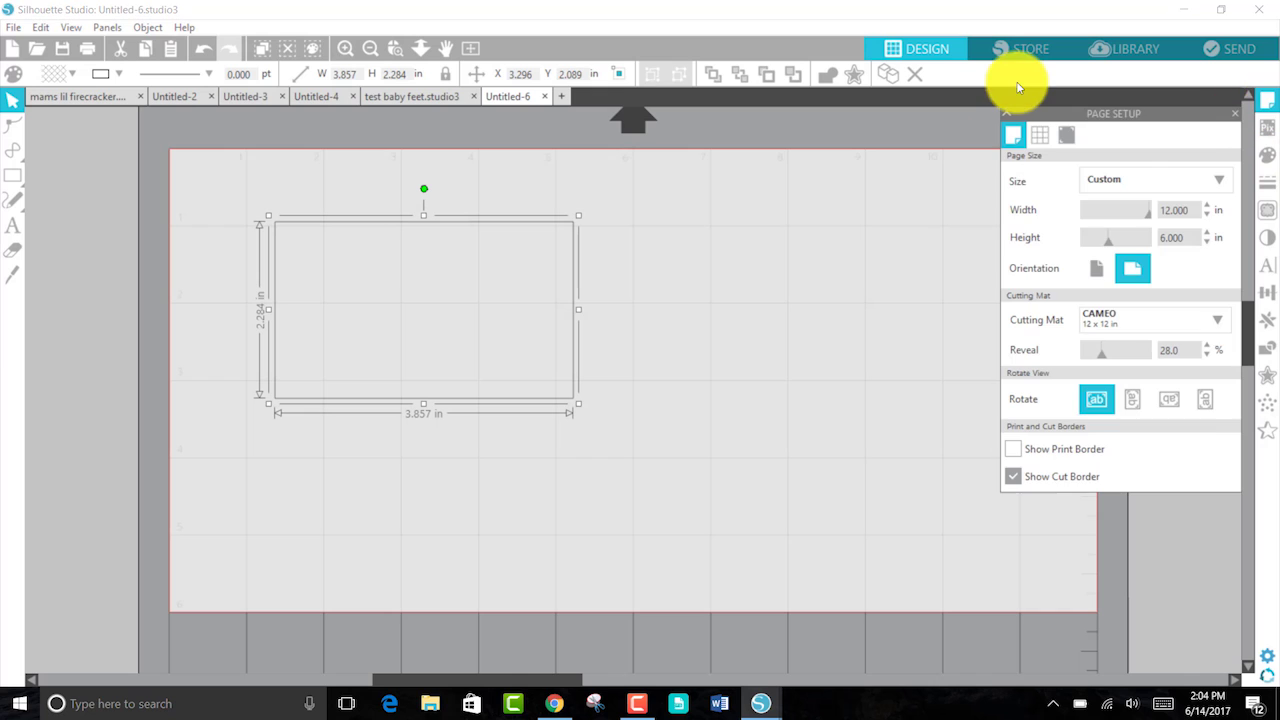
{"action": "left_click", "coordinate": [1066, 134]}
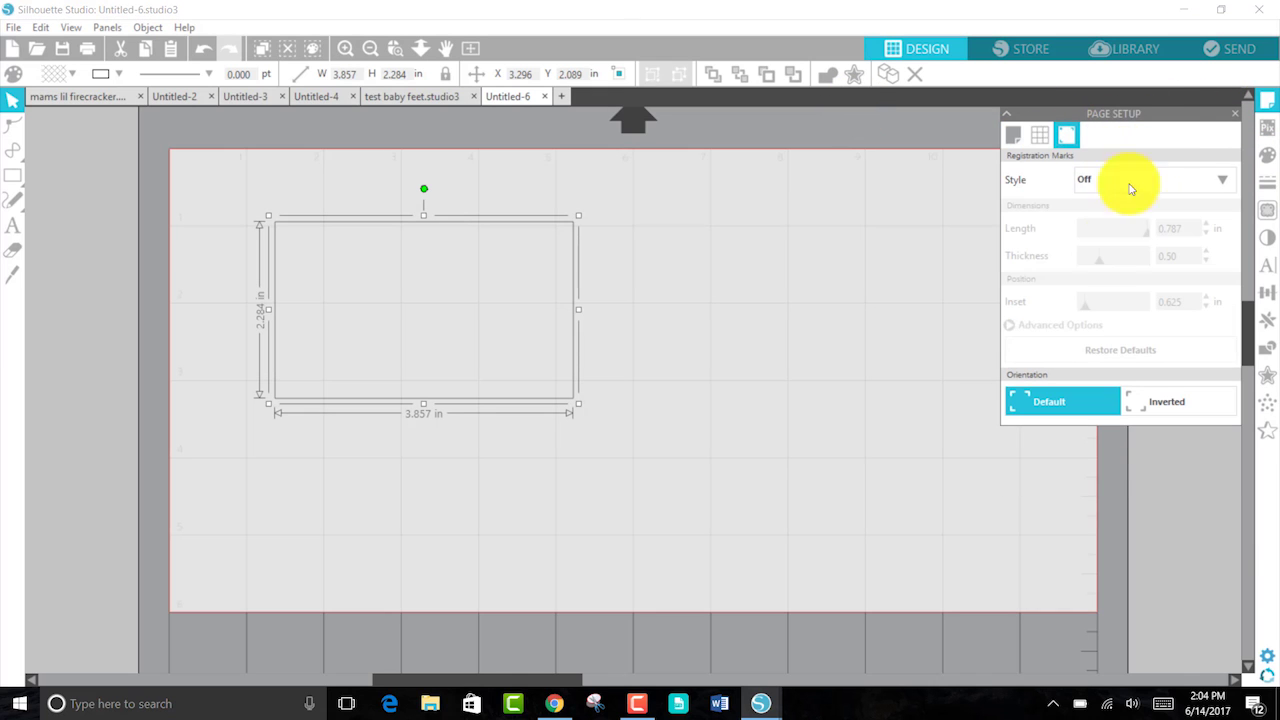
{"action": "left_click", "coordinate": [1264, 98]}
Step: Examine the rectangle's line style settings and its line color options
{"action": "left_click", "coordinate": [1266, 182]}
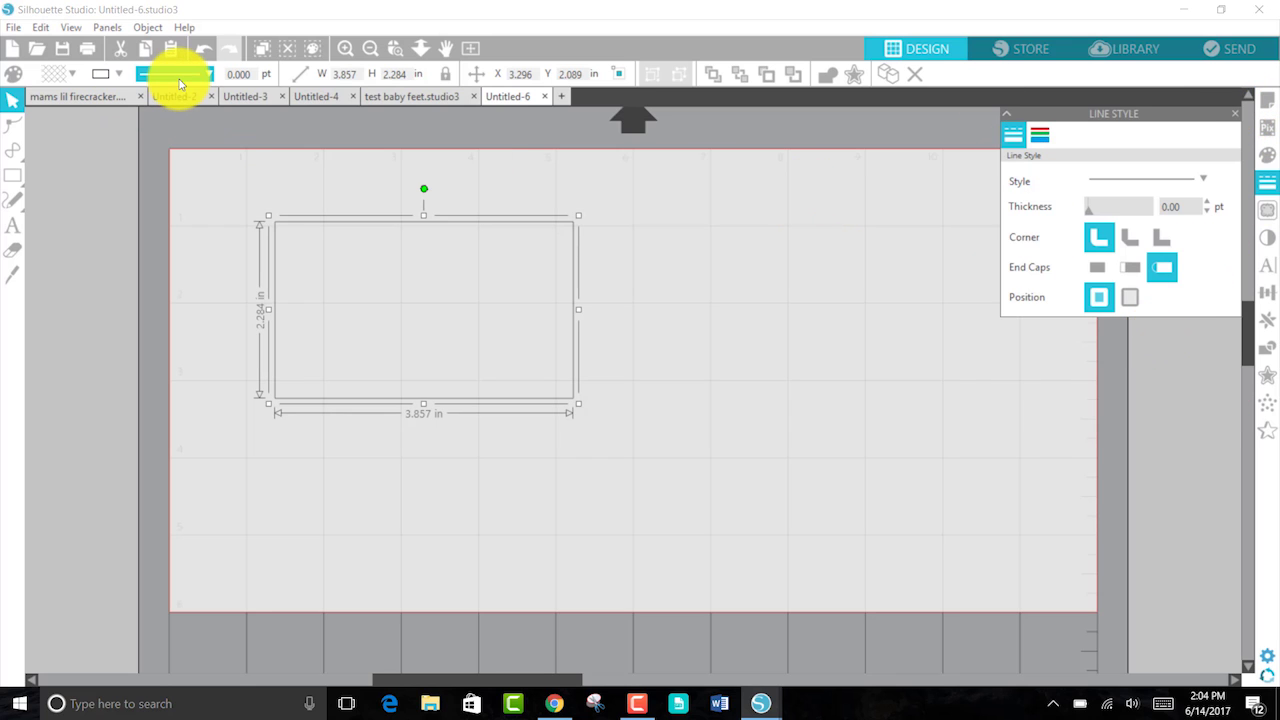
{"action": "left_click", "coordinate": [1040, 135]}
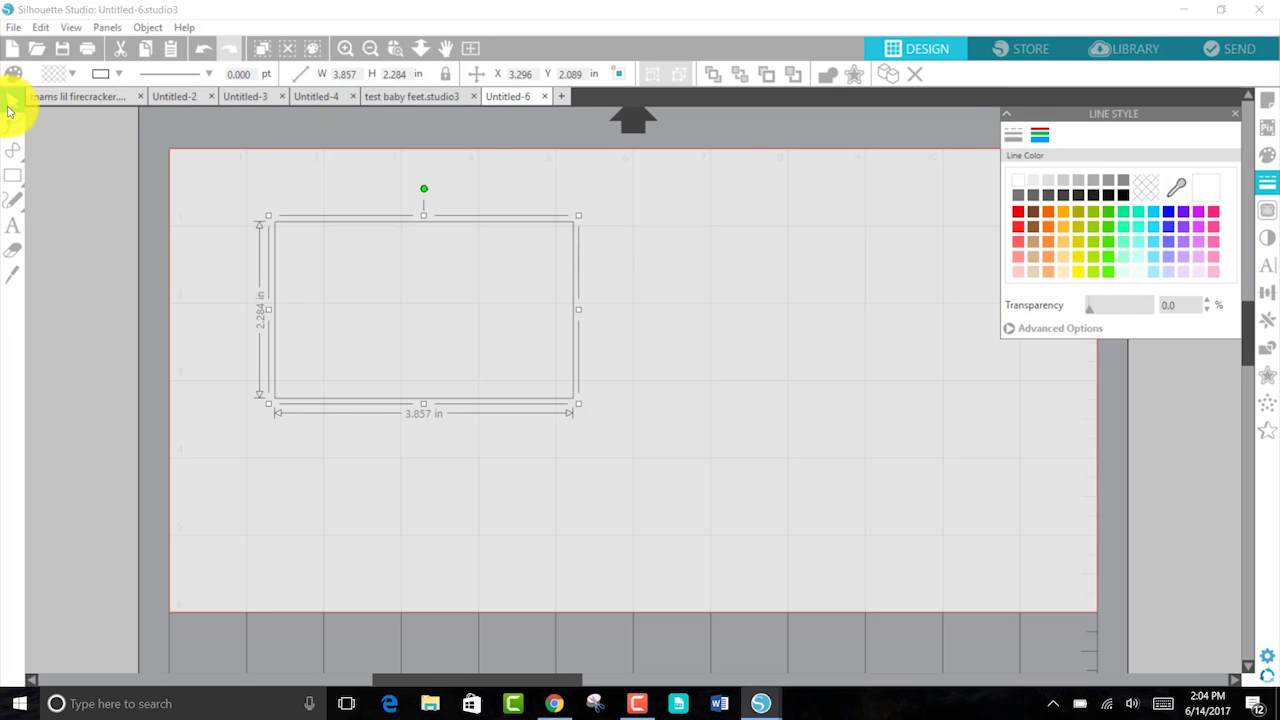
{"action": "left_click", "coordinate": [108, 73]}
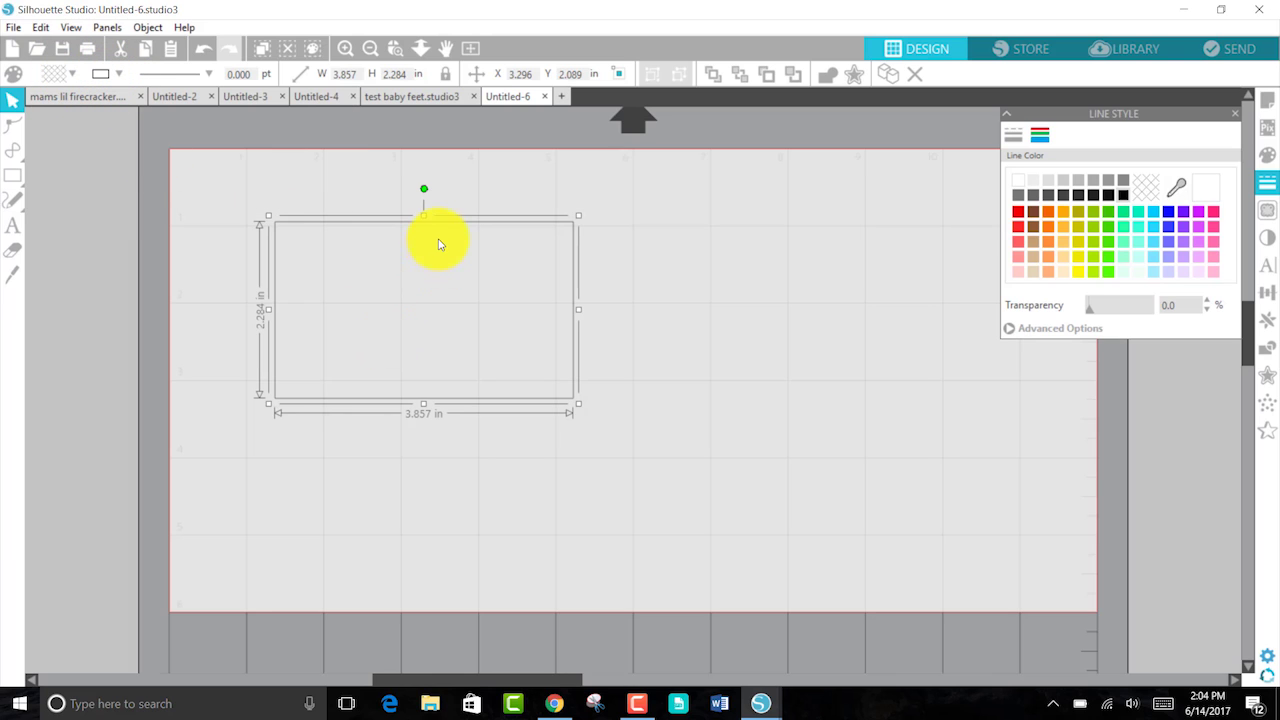
Step: Sample the orange of the starburst in the mams lil firecracker design for the line color, and return to Untitled-6
{"action": "left_click", "coordinate": [100, 96]}
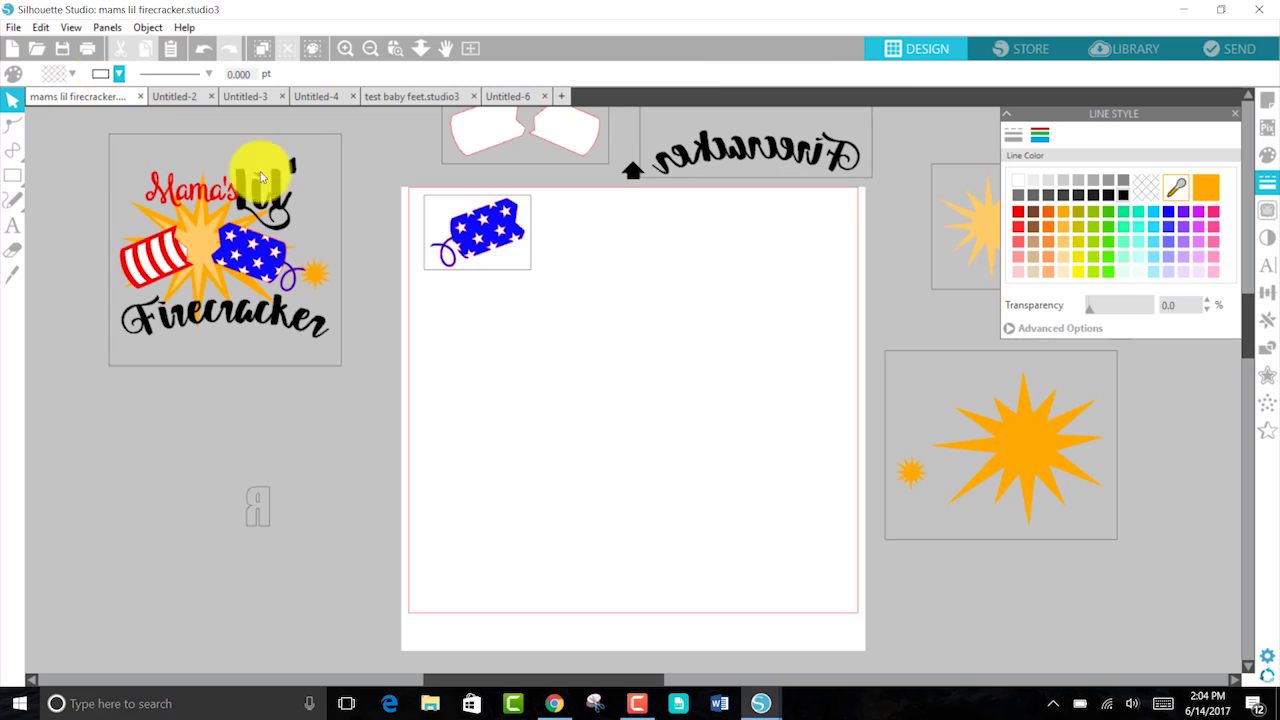
{"action": "left_click", "coordinate": [530, 96]}
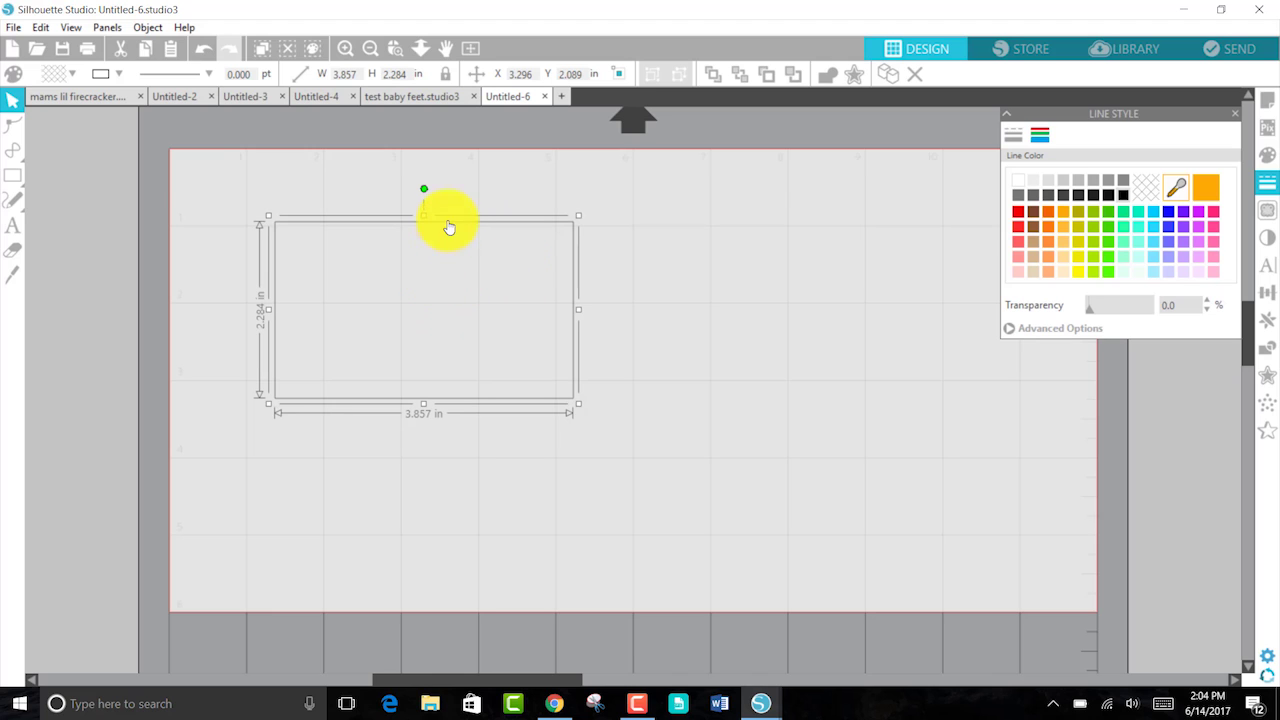
Step: Fill the selected rectangle with a dark gray from the quick fill color palette
{"action": "left_click", "coordinate": [119, 74]}
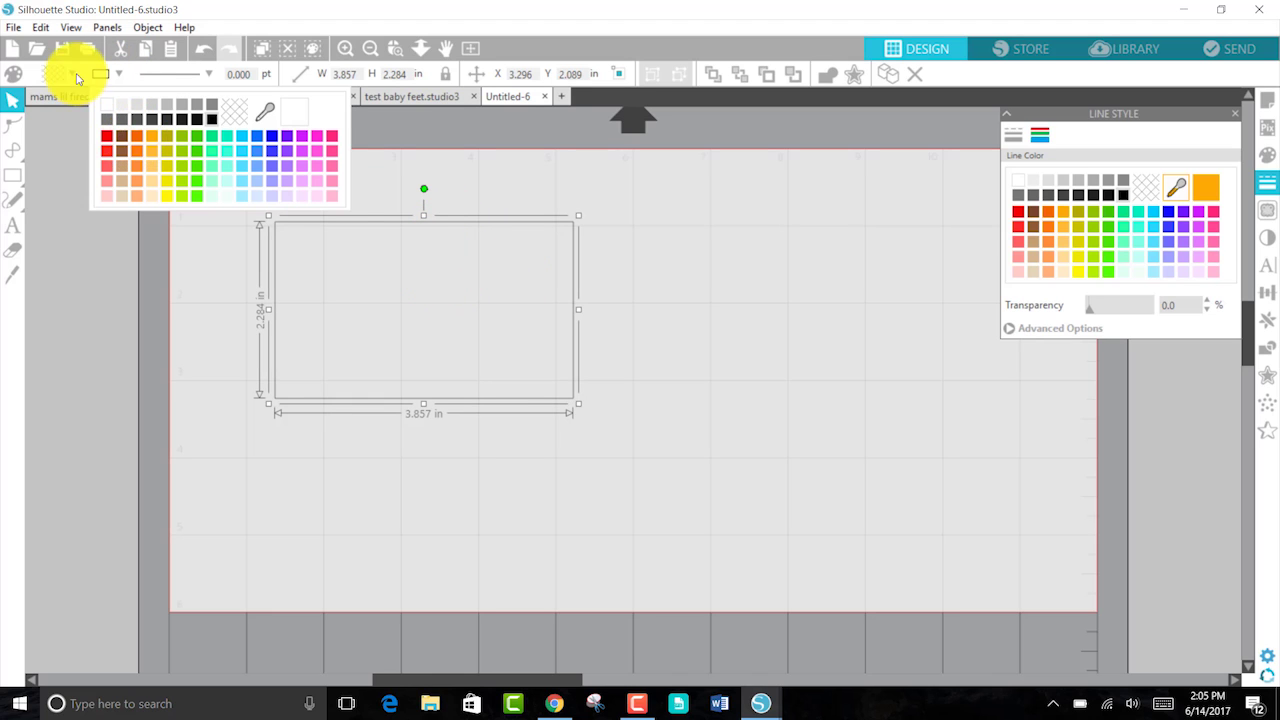
{"action": "left_click", "coordinate": [60, 74]}
{"action": "left_click", "coordinate": [104, 121]}
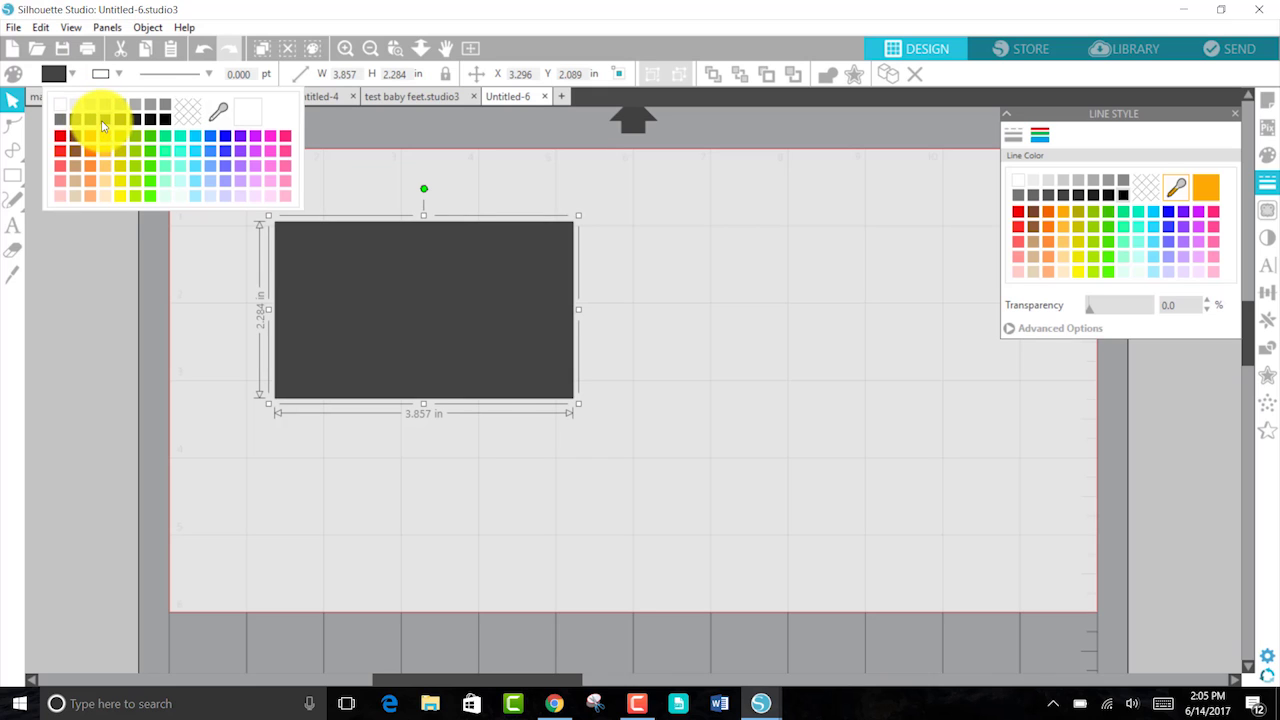
Step: Change the rectangle's fill to medium gray #858585 in the advanced fill color options, keeping 0 % transparency
{"action": "left_click", "coordinate": [1268, 157]}
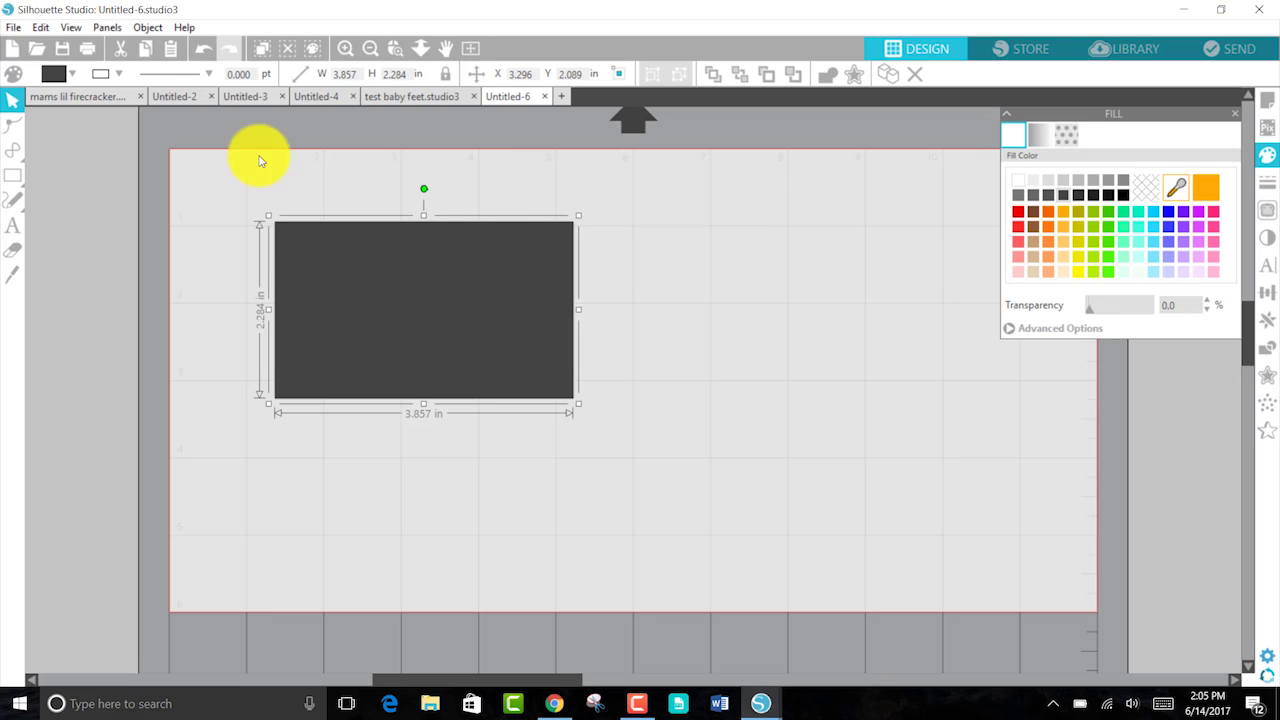
{"action": "left_click", "coordinate": [62, 73]}
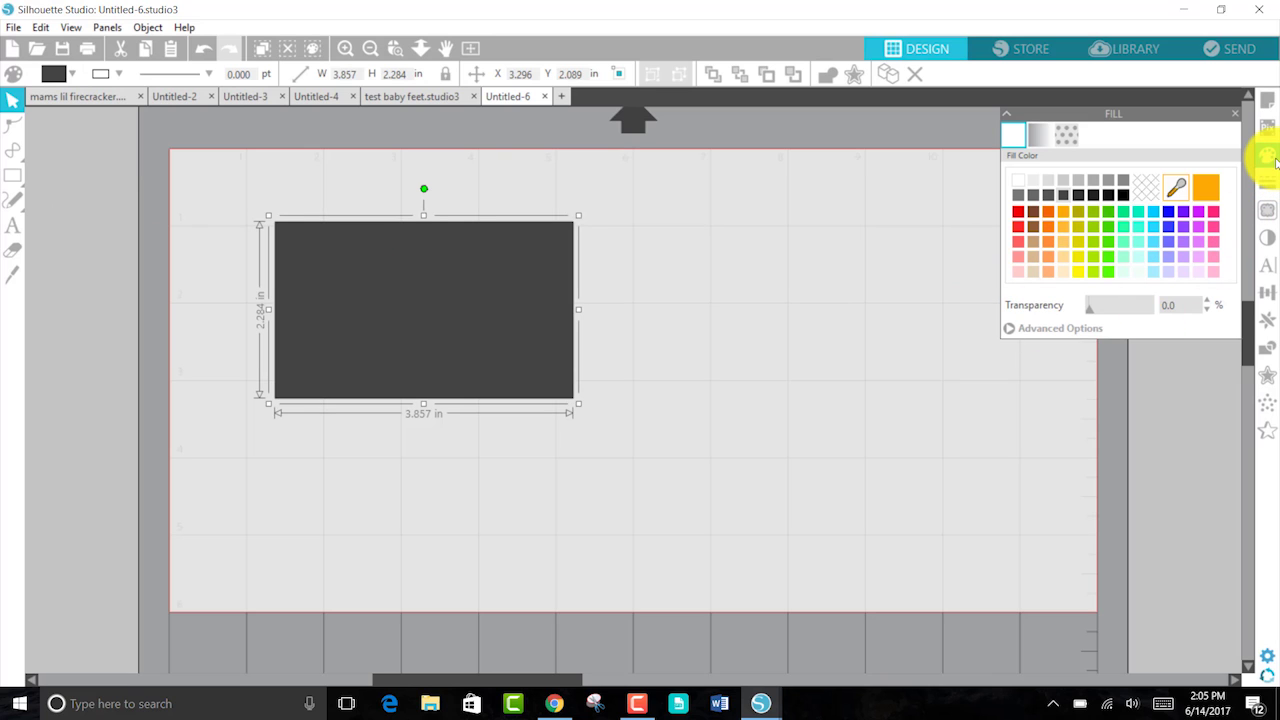
{"action": "mouse_move", "coordinate": [1097, 318]}
{"action": "left_mouse_down"}
{"action": "mouse_move", "coordinate": [1120, 323]}
{"action": "mouse_move", "coordinate": [1089, 317]}
{"action": "left_mouse_up"}
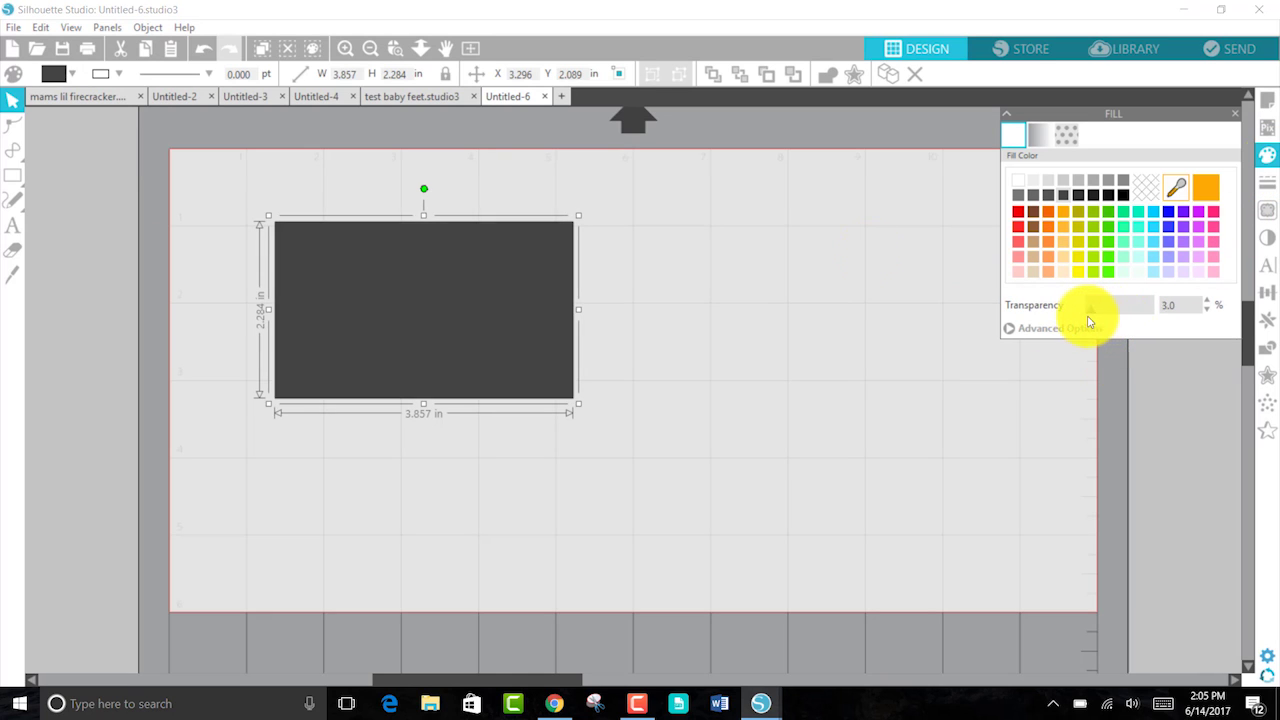
{"action": "left_click", "coordinate": [1033, 330]}
{"action": "mouse_move", "coordinate": [1057, 380]}
{"action": "left_mouse_down"}
{"action": "mouse_move", "coordinate": [1086, 354]}
{"action": "mouse_move", "coordinate": [1083, 412]}
{"action": "mouse_move", "coordinate": [1057, 391]}
{"action": "left_mouse_up"}
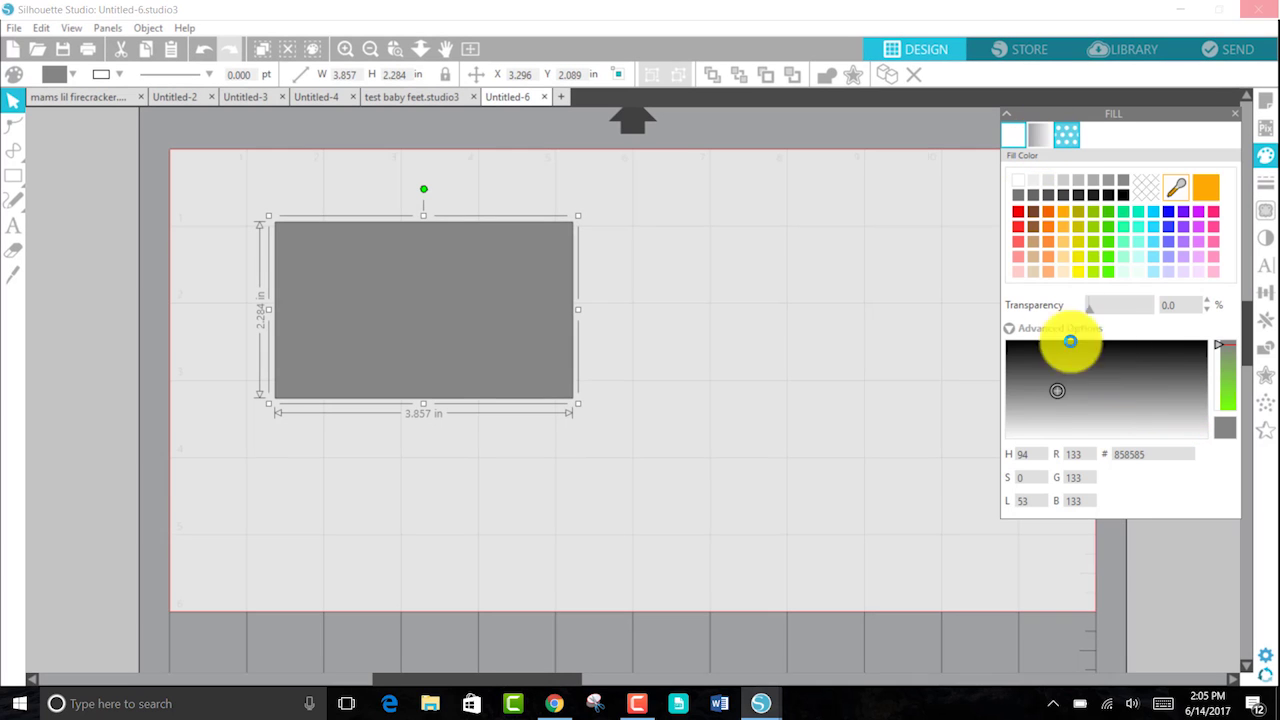
{"action": "left_click", "coordinate": [1265, 153]}
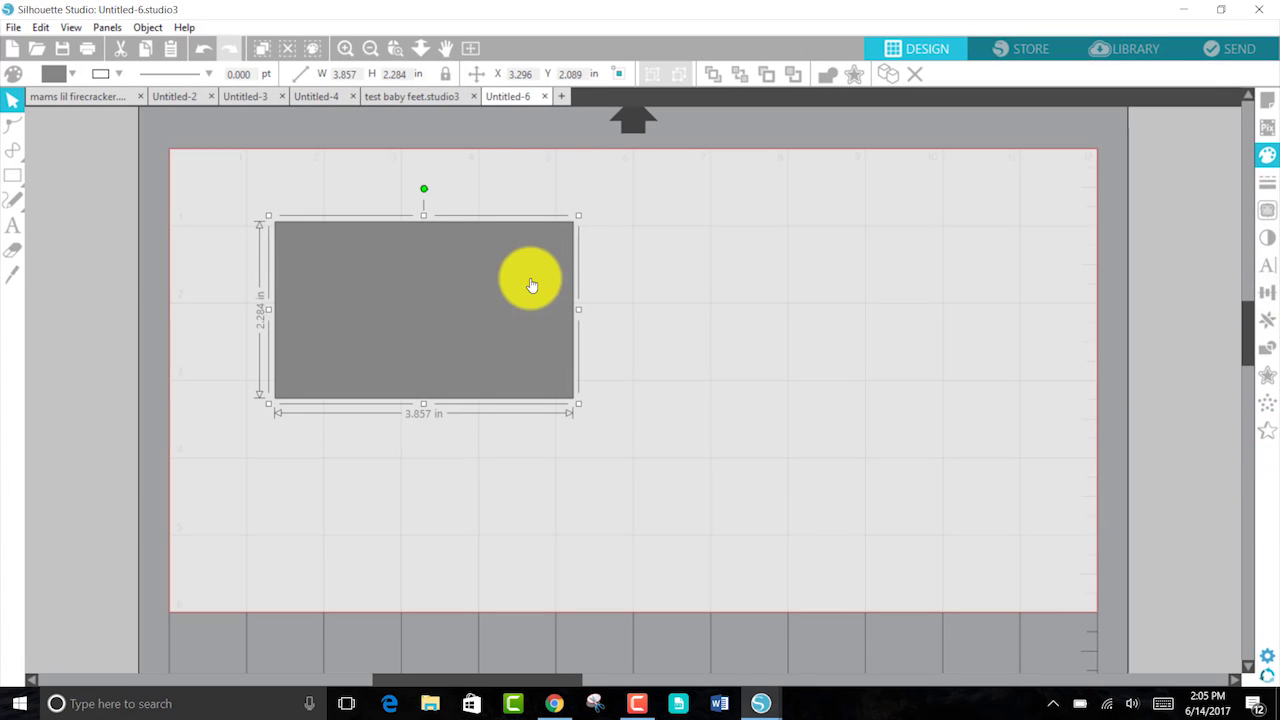
Step: Review the rectangle's line color options and apply the short-dashed line style to its outline
{"action": "left_click", "coordinate": [1267, 183]}
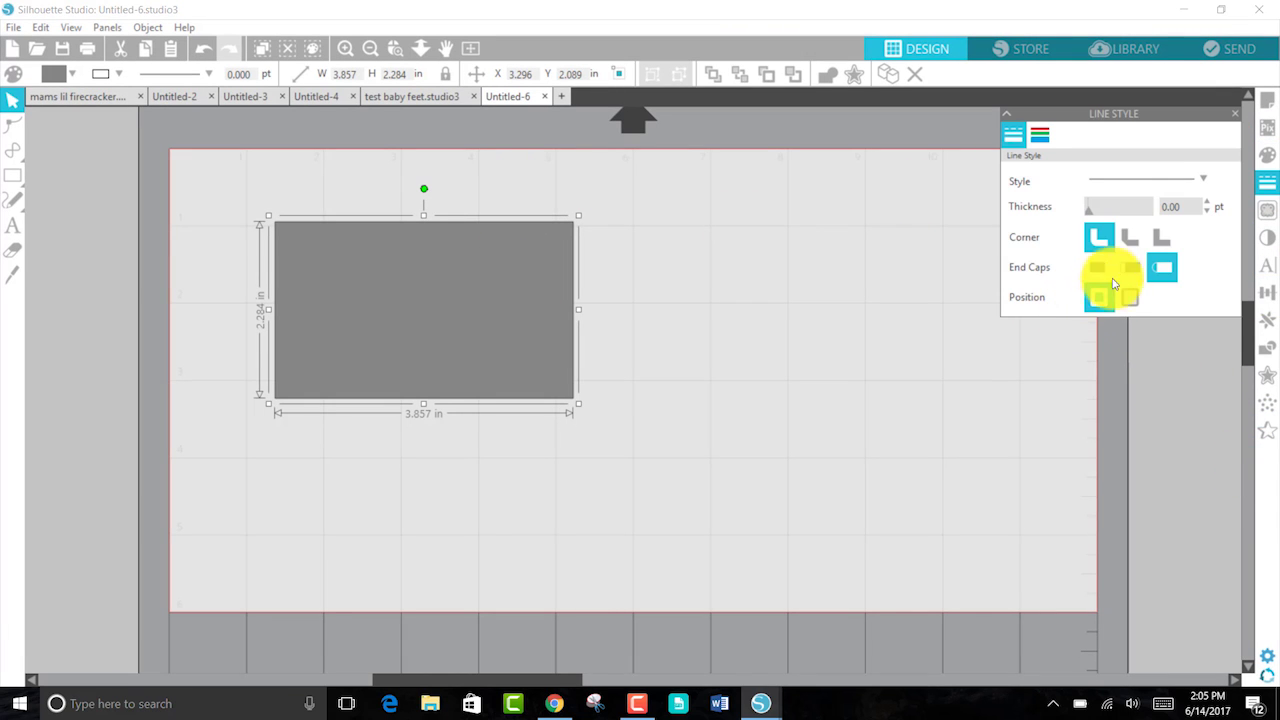
{"action": "left_click", "coordinate": [1040, 134]}
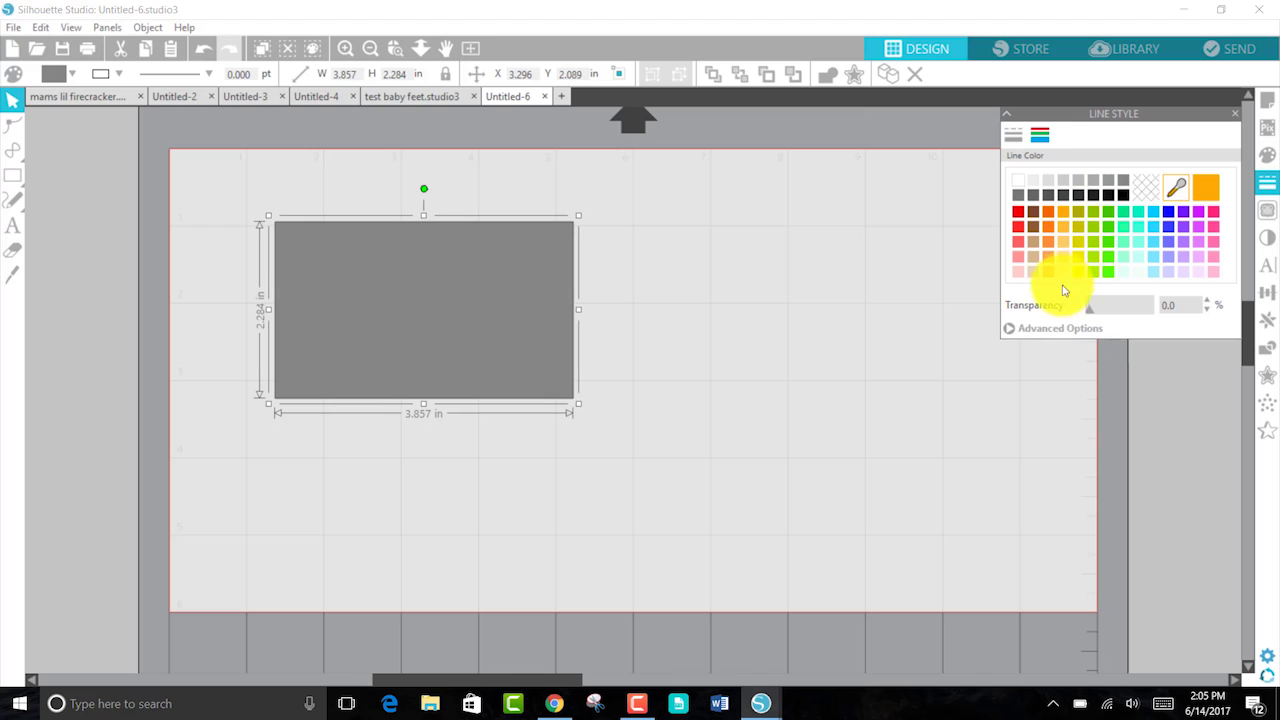
{"action": "left_click", "coordinate": [1029, 331]}
{"action": "left_click", "coordinate": [1014, 134]}
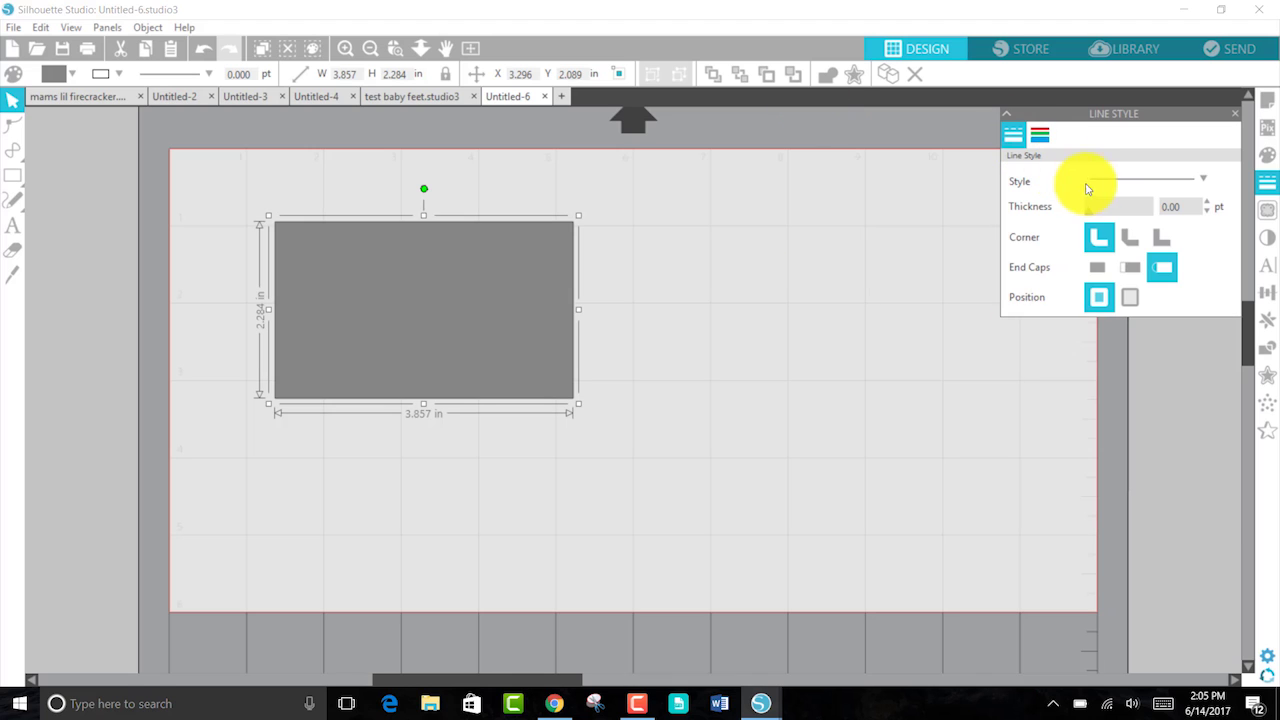
{"action": "left_click", "coordinate": [1110, 179]}
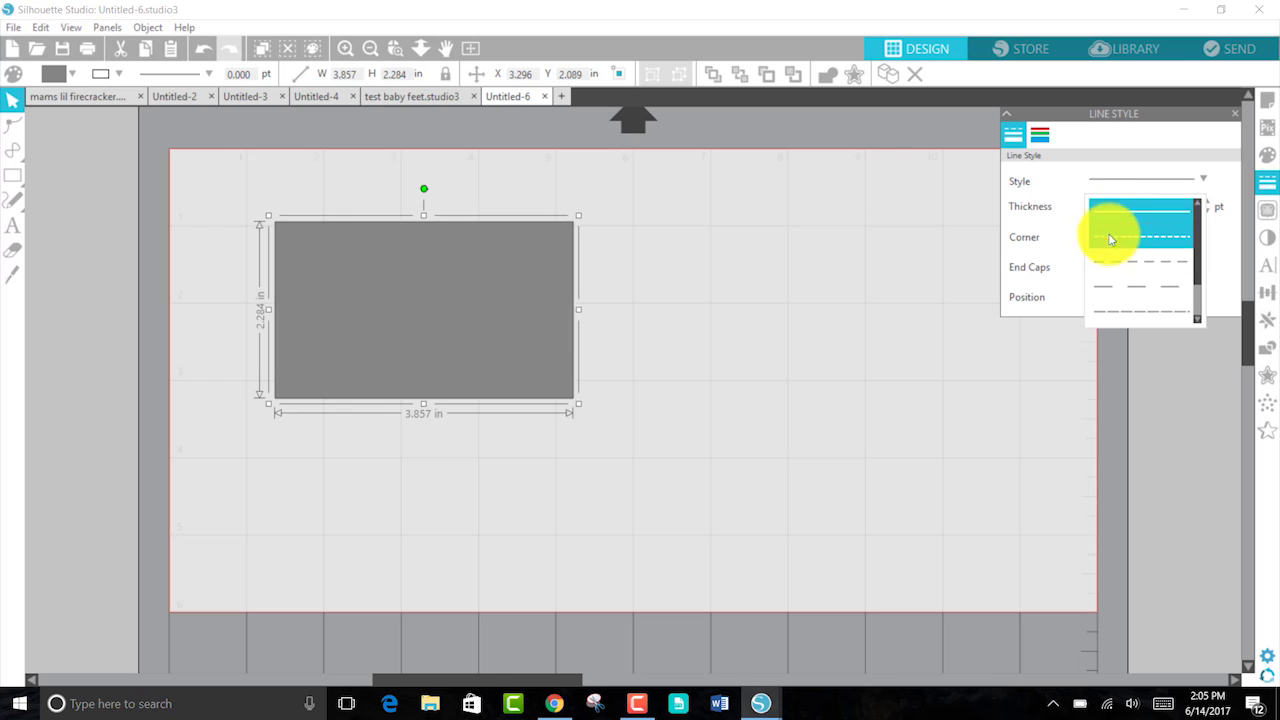
{"action": "left_click", "coordinate": [1052, 235]}
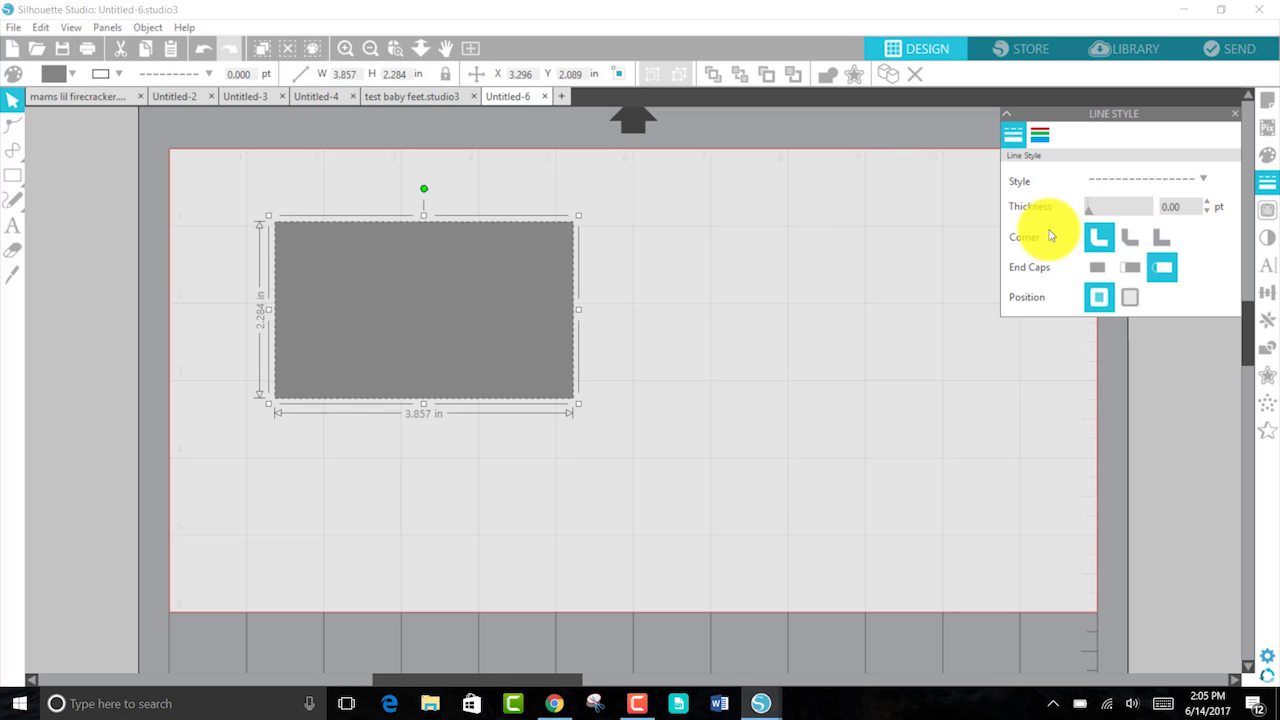
Step: Give the rectangle's outline sharp corners, flat end caps and the second position option, and close the line style settings
{"action": "left_click", "coordinate": [1158, 237]}
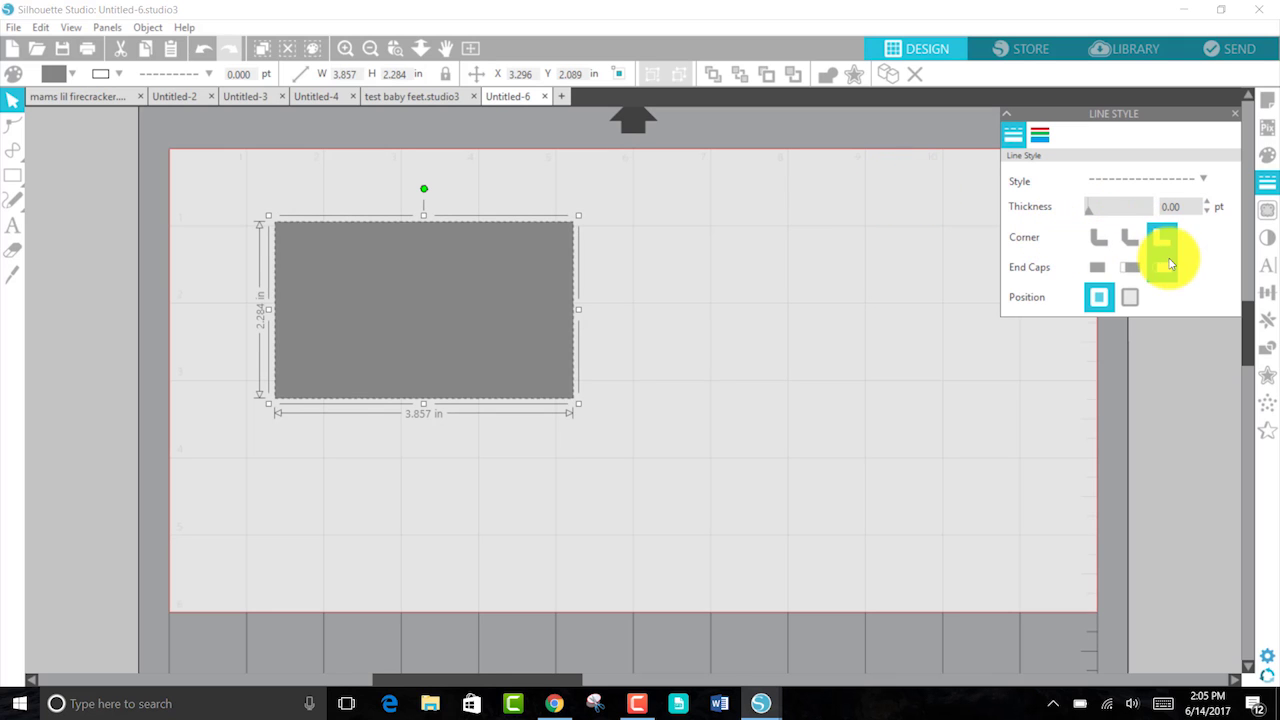
{"action": "left_click", "coordinate": [1097, 267]}
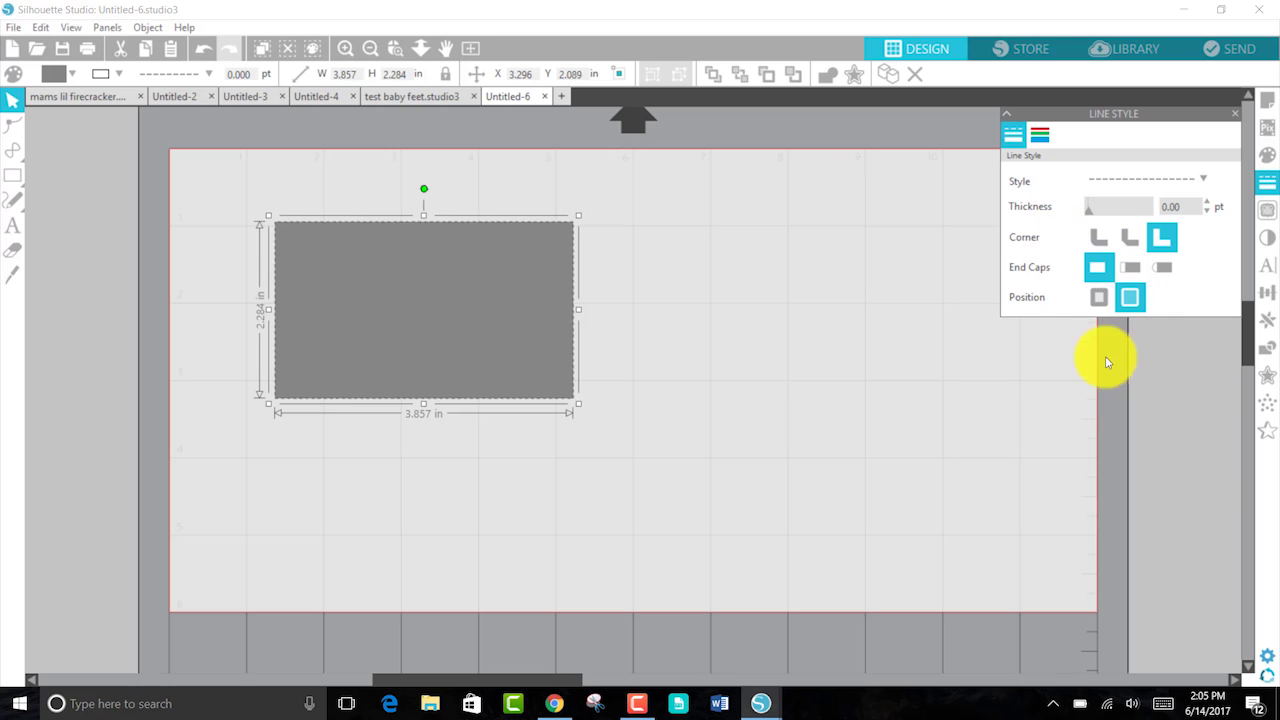
{"action": "left_click", "coordinate": [1188, 400]}
{"action": "left_click", "coordinate": [1239, 114]}
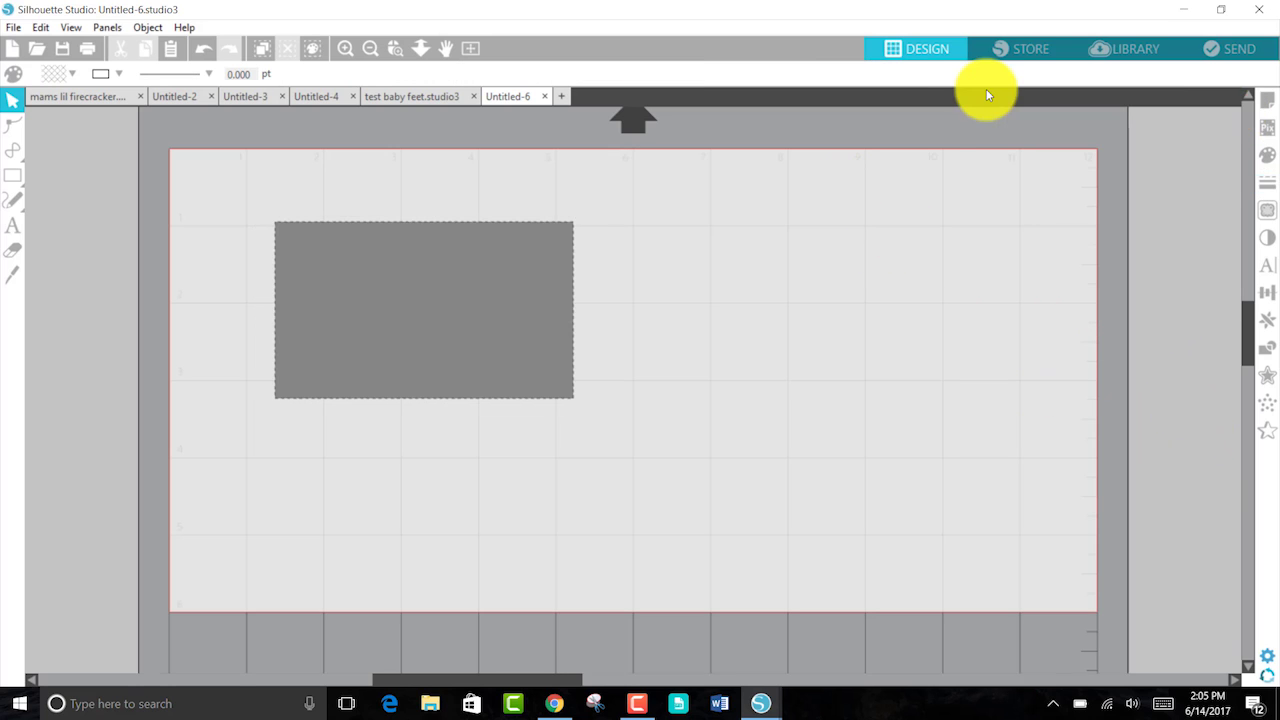
Step: Define a trace area about 4.4 by 3.0 in around the rectangle, with 25 % threshold and 33 % despeckle threshold
{"action": "left_click", "coordinate": [1267, 210]}
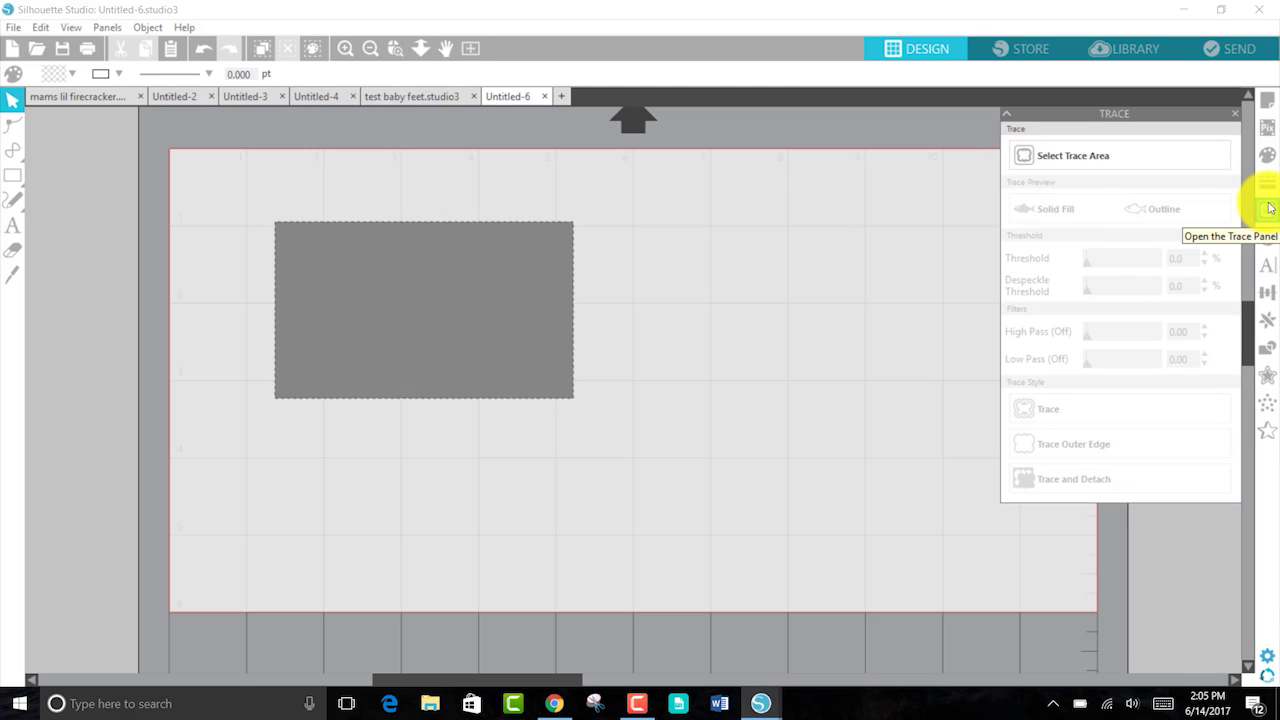
{"action": "left_click", "coordinate": [1065, 156]}
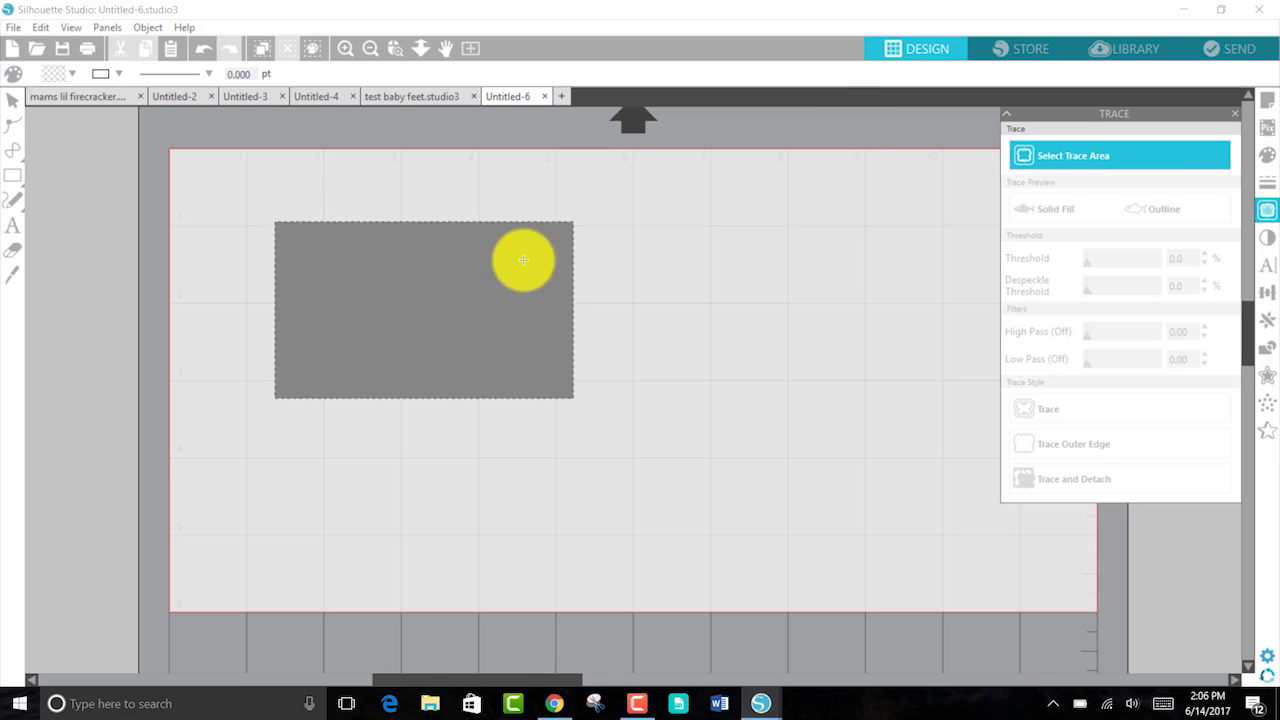
{"action": "mouse_move", "coordinate": [439, 289]}
{"action": "left_mouse_down"}
{"action": "mouse_move", "coordinate": [663, 383]}
{"action": "mouse_move", "coordinate": [682, 458]}
{"action": "left_mouse_up"}
{"action": "mouse_move", "coordinate": [654, 374]}
{"action": "left_mouse_down"}
{"action": "mouse_move", "coordinate": [449, 294]}
{"action": "mouse_move", "coordinate": [453, 284]}
{"action": "left_mouse_up"}
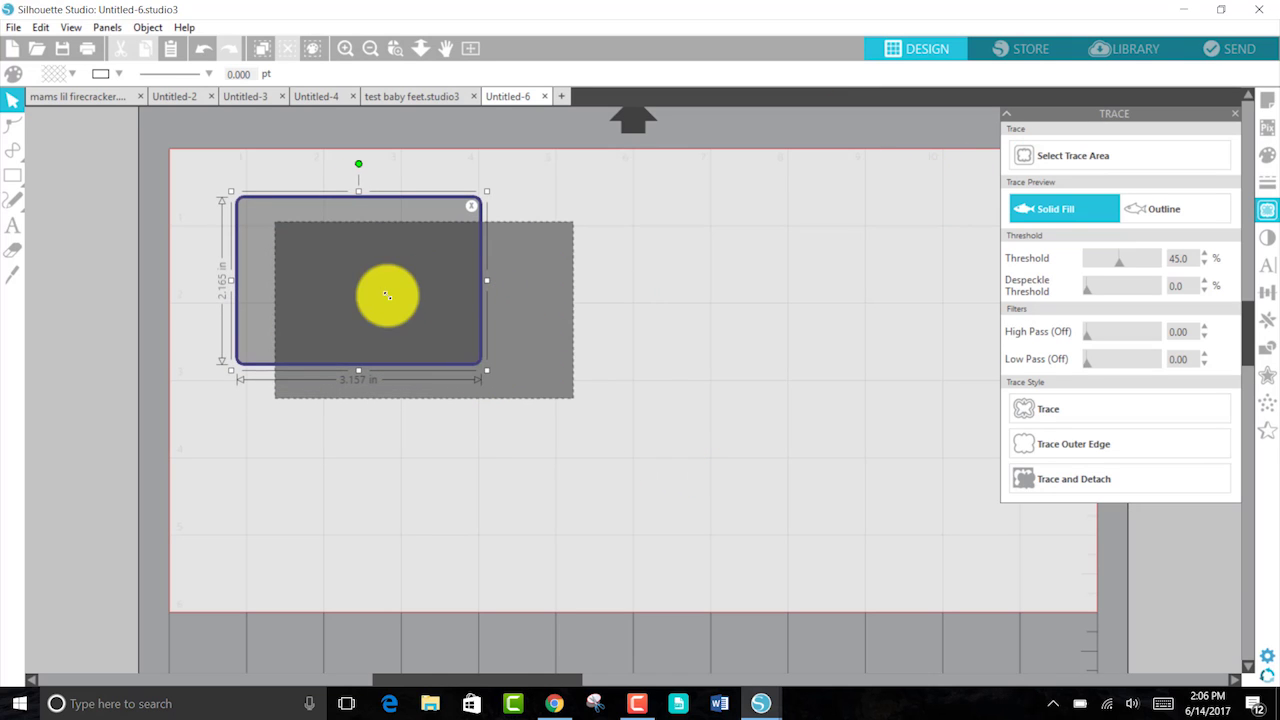
{"action": "mouse_move", "coordinate": [486, 368]}
{"action": "left_mouse_down"}
{"action": "mouse_move", "coordinate": [623, 409]}
{"action": "mouse_move", "coordinate": [463, 340]}
{"action": "mouse_move", "coordinate": [465, 366]}
{"action": "mouse_move", "coordinate": [575, 400]}
{"action": "mouse_move", "coordinate": [591, 417]}
{"action": "mouse_move", "coordinate": [584, 436]}
{"action": "left_mouse_up"}
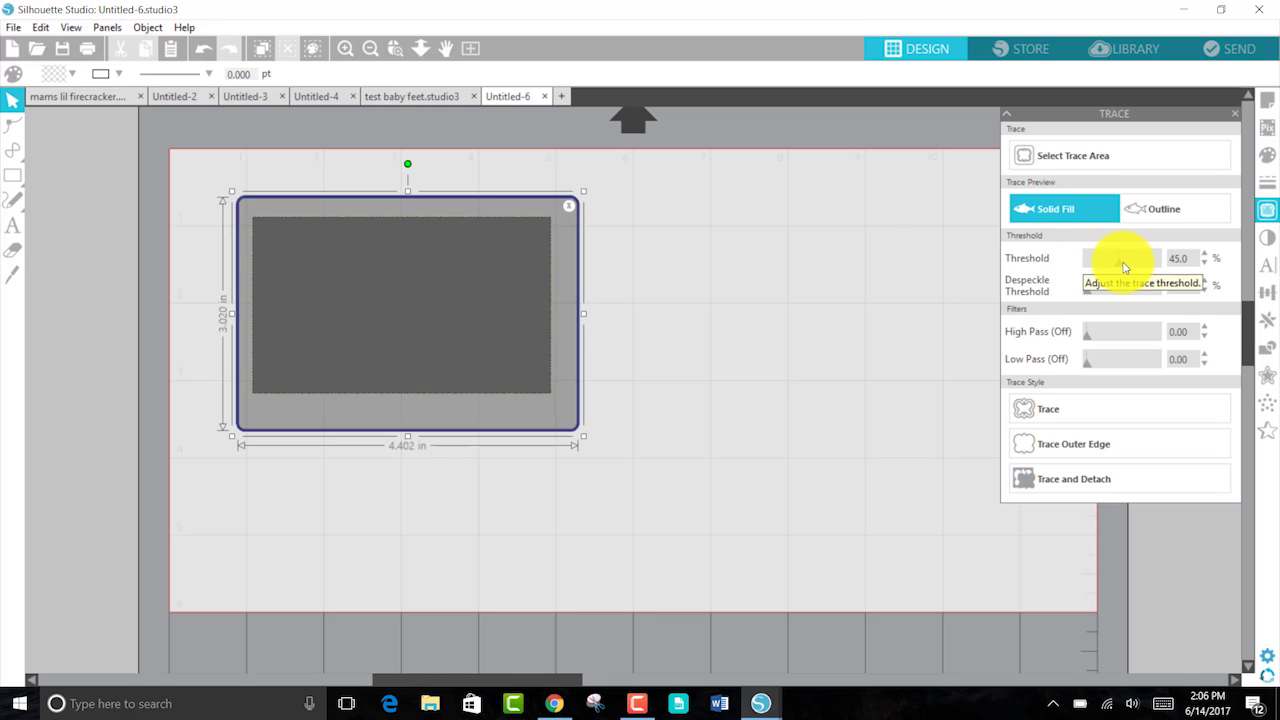
{"action": "mouse_move", "coordinate": [1118, 267]}
{"action": "left_mouse_down"}
{"action": "mouse_move", "coordinate": [1135, 267]}
{"action": "mouse_move", "coordinate": [1117, 270]}
{"action": "left_mouse_up"}
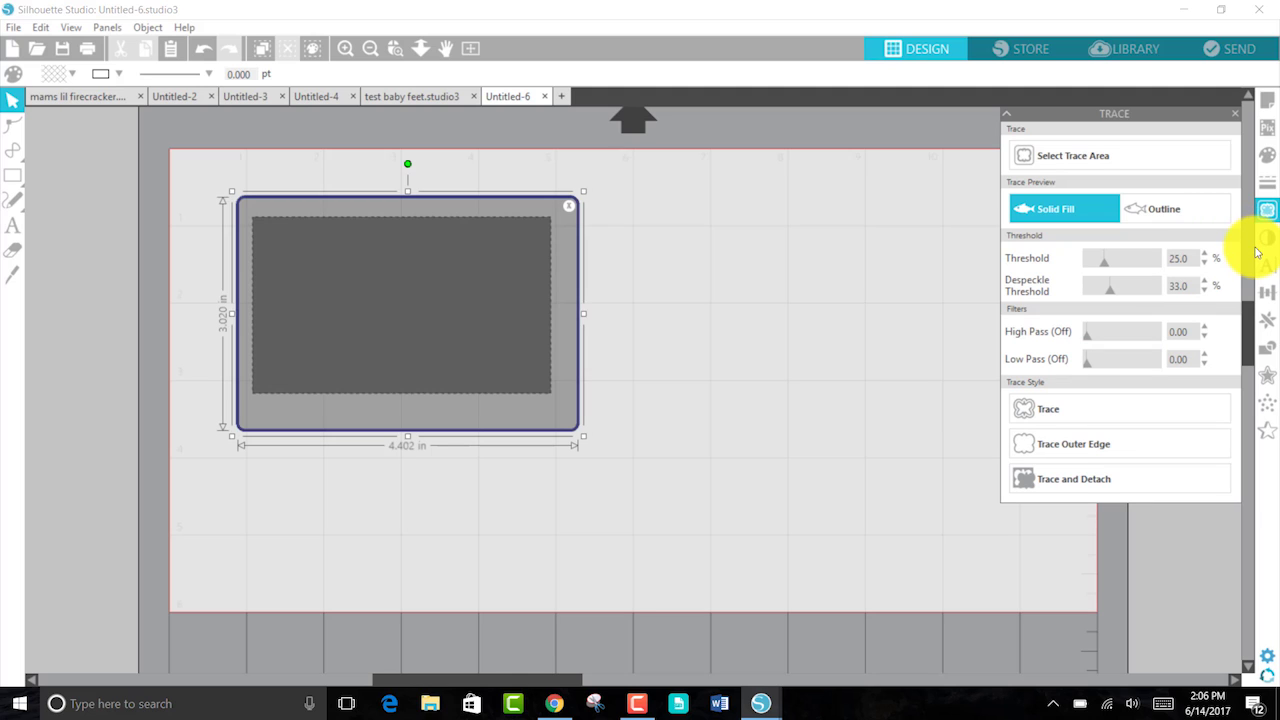
{"action": "left_click", "coordinate": [1235, 113]}
Step: Open the image effects, remove the trace area and select the gray rectangle
{"action": "left_click", "coordinate": [1264, 238]}
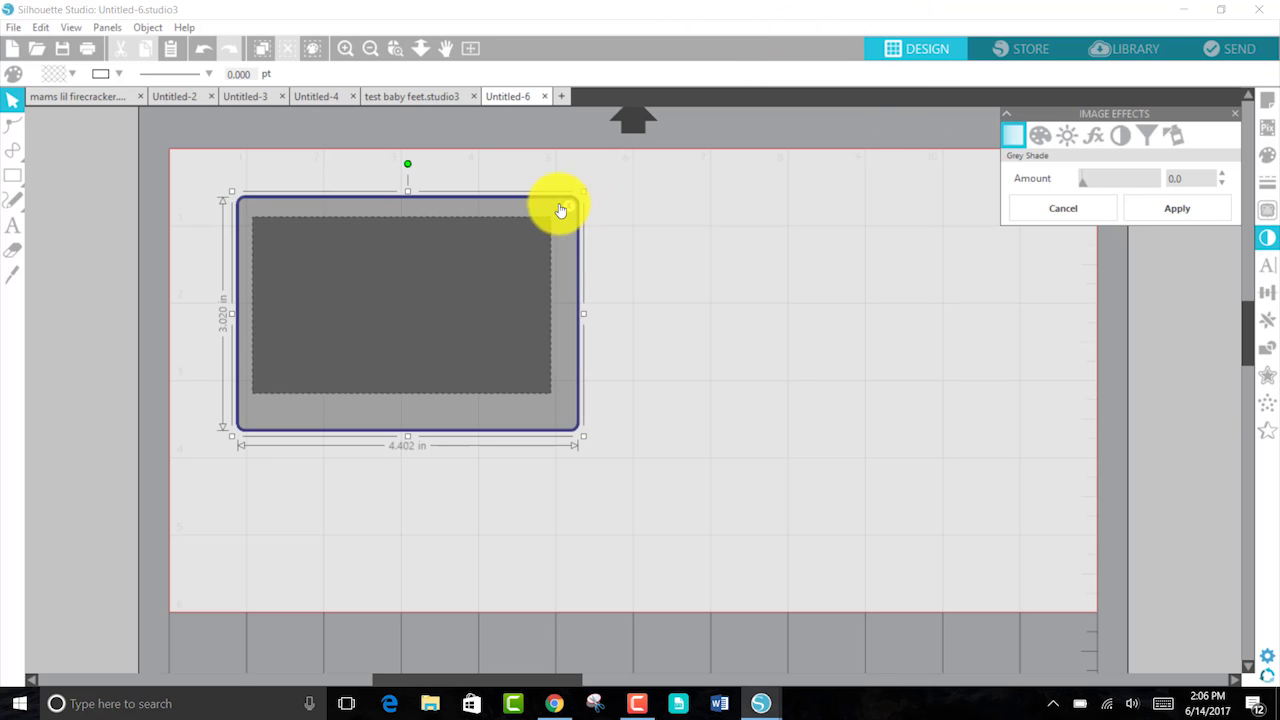
{"action": "key", "text": "Delete"}
{"action": "left_click", "coordinate": [543, 238]}
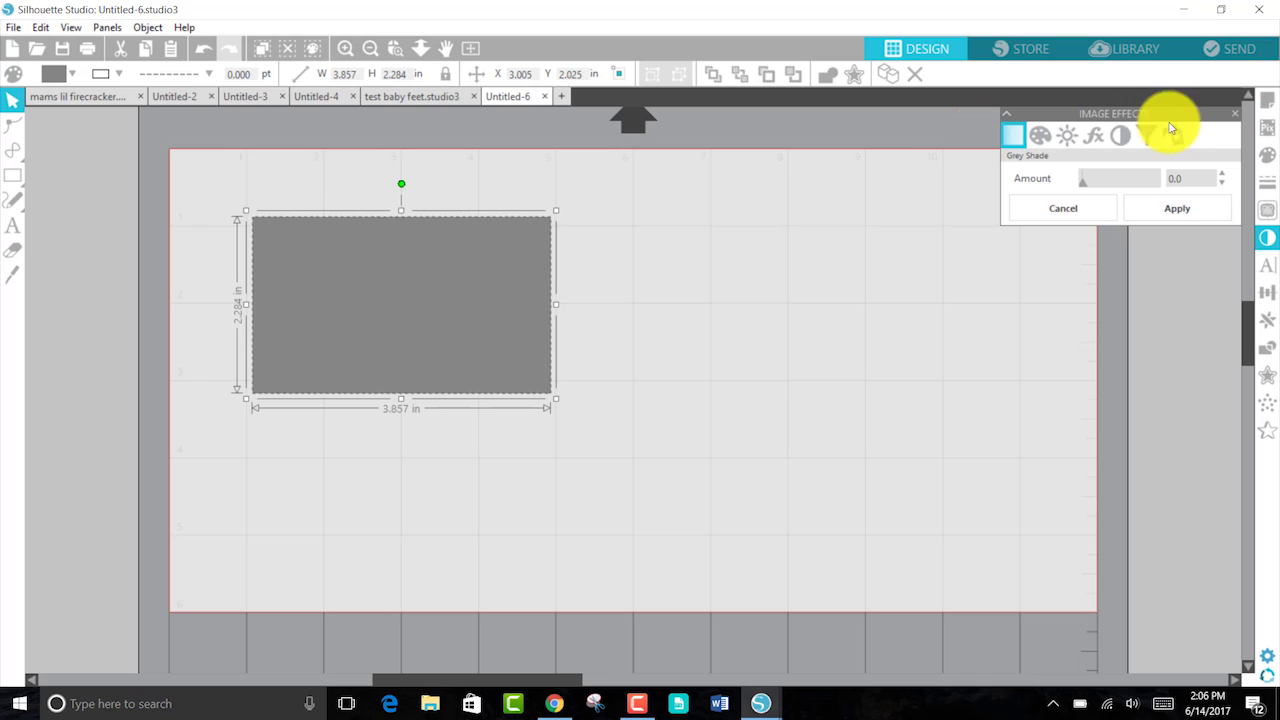
Step: Examine the brightness and contrast, colorize, filter, special effect and invert settings of the image effects without applying any
{"action": "left_click", "coordinate": [1066, 135]}
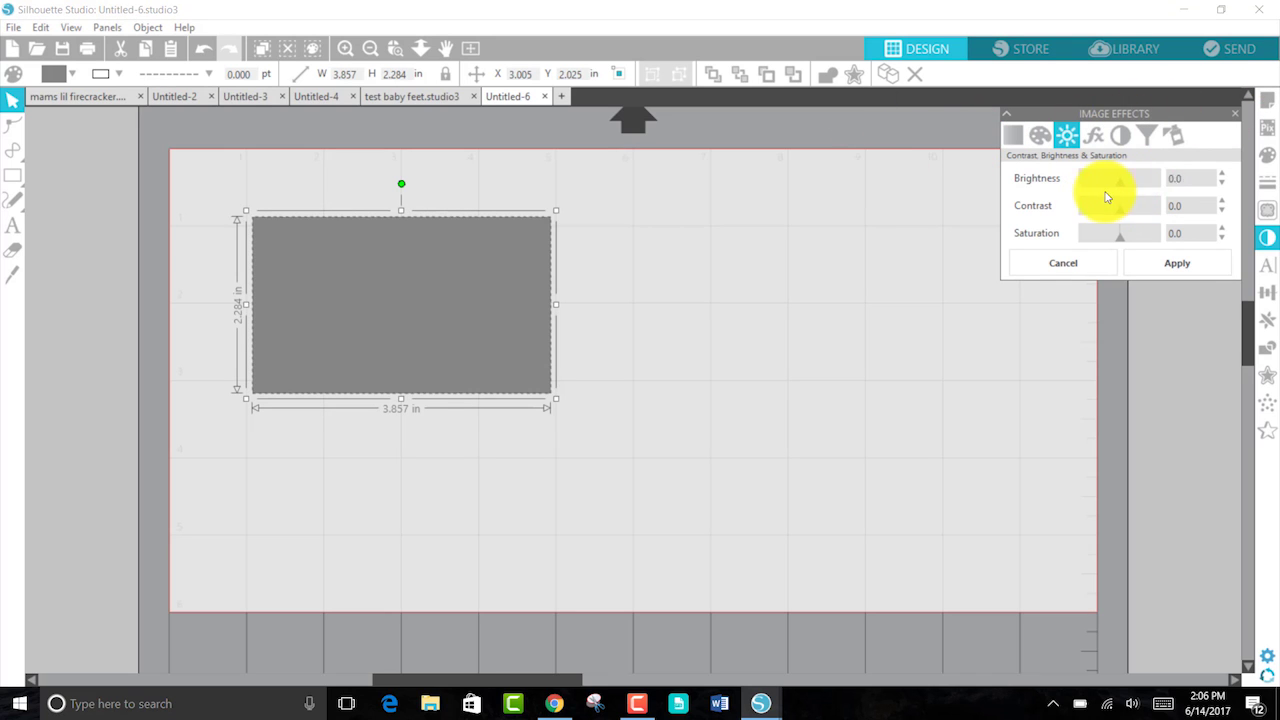
{"action": "left_click", "coordinate": [1040, 135]}
{"action": "left_click_drag", "start_coordinate": [1128, 192], "coordinate": [1150, 186]}
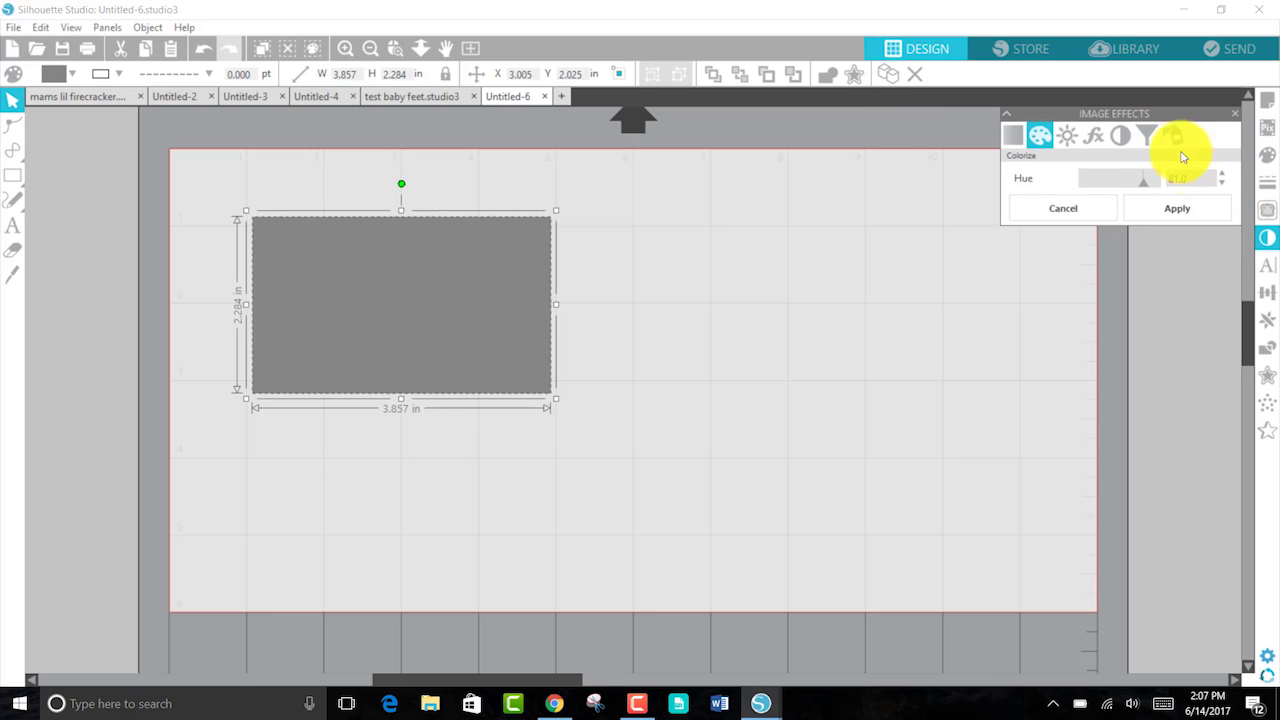
{"action": "left_click", "coordinate": [1146, 135]}
{"action": "left_click", "coordinate": [1093, 135]}
{"action": "left_click", "coordinate": [1120, 135]}
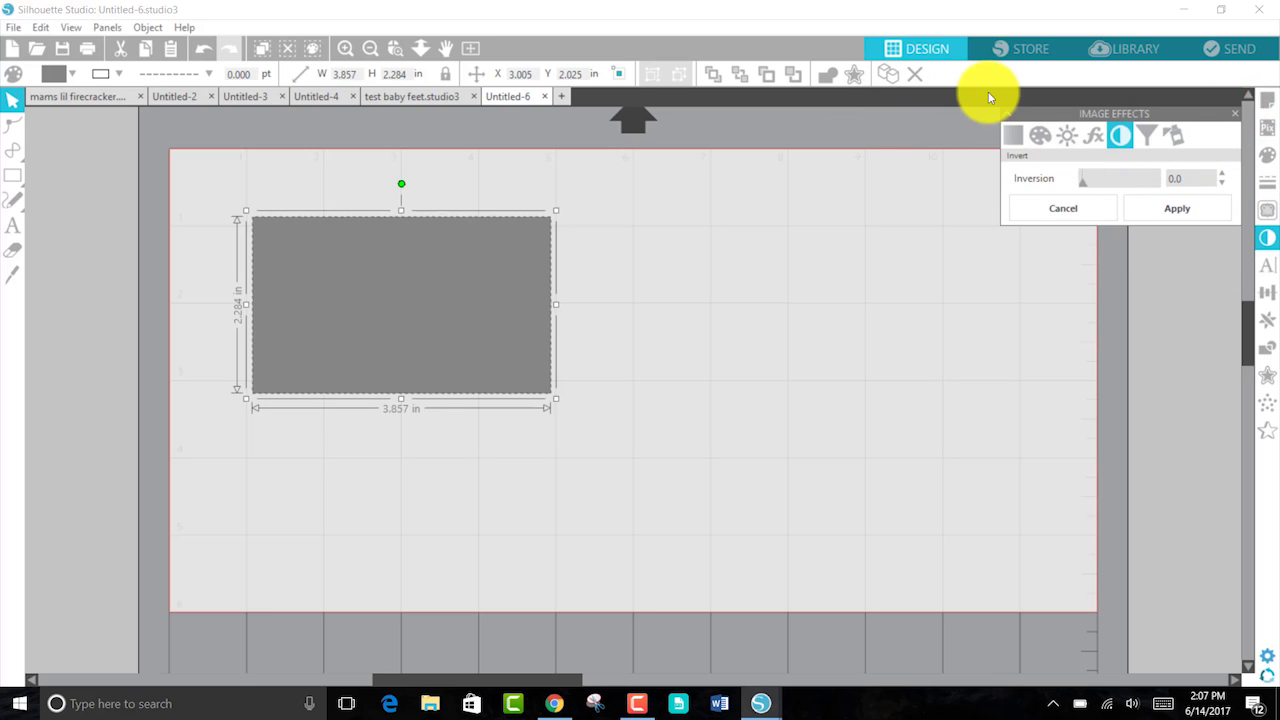
{"action": "left_click", "coordinate": [1267, 237]}
Step: Open the text style settings and reselect the gray rectangle
{"action": "left_click", "coordinate": [1267, 264]}
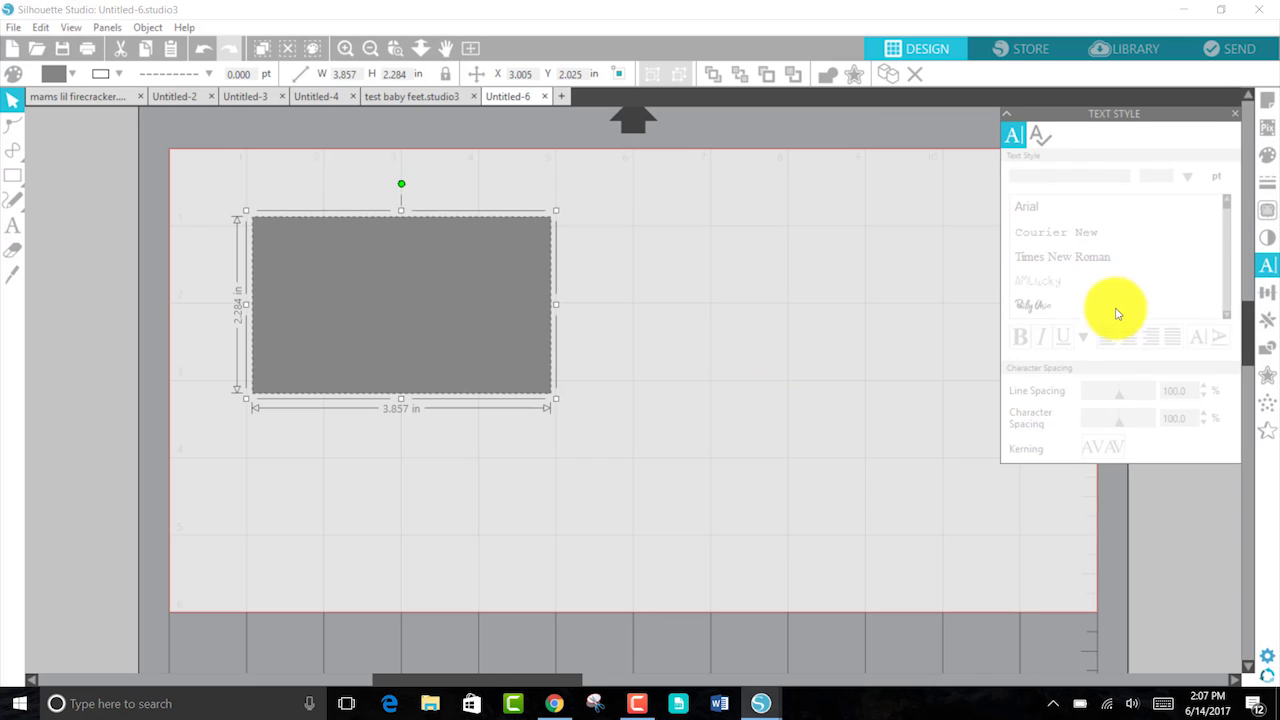
{"action": "left_click", "coordinate": [109, 243]}
{"action": "left_click", "coordinate": [296, 276]}
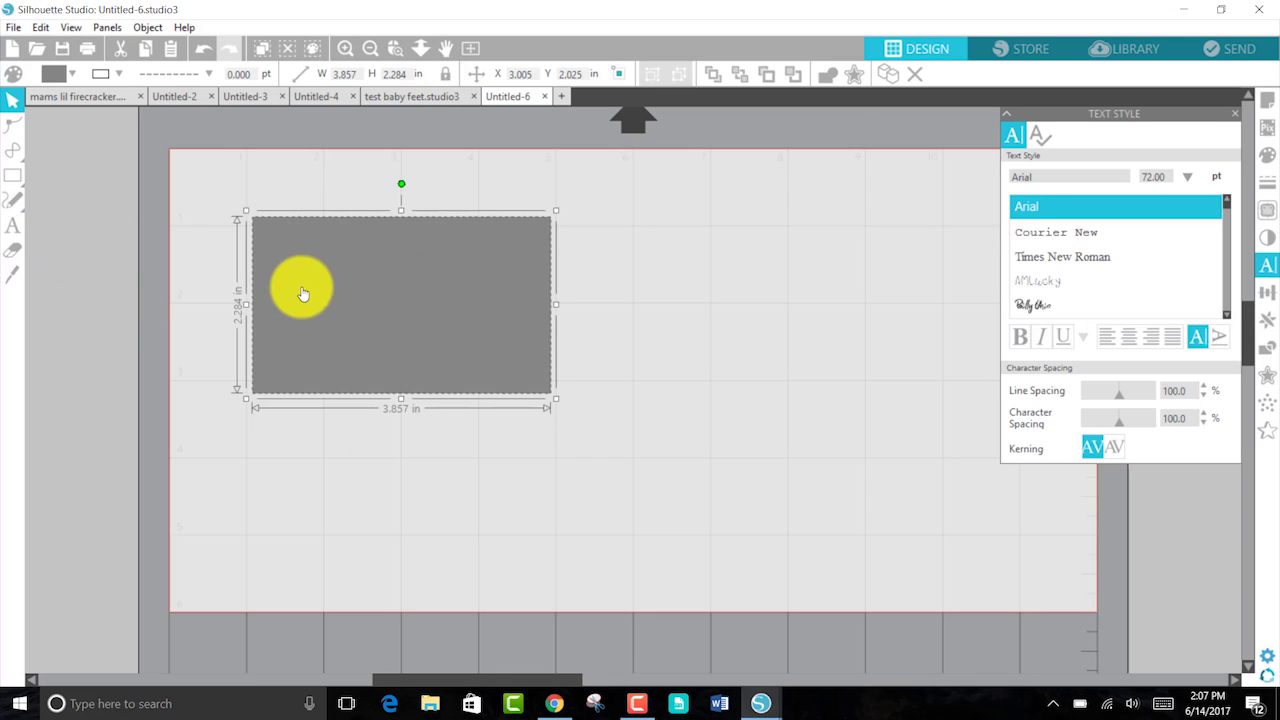
Step: Start an empty text object beyond the rectangle's upper right corner and examine the spelling and text style options
{"action": "left_click", "coordinate": [12, 226]}
{"action": "left_click", "coordinate": [645, 200]}
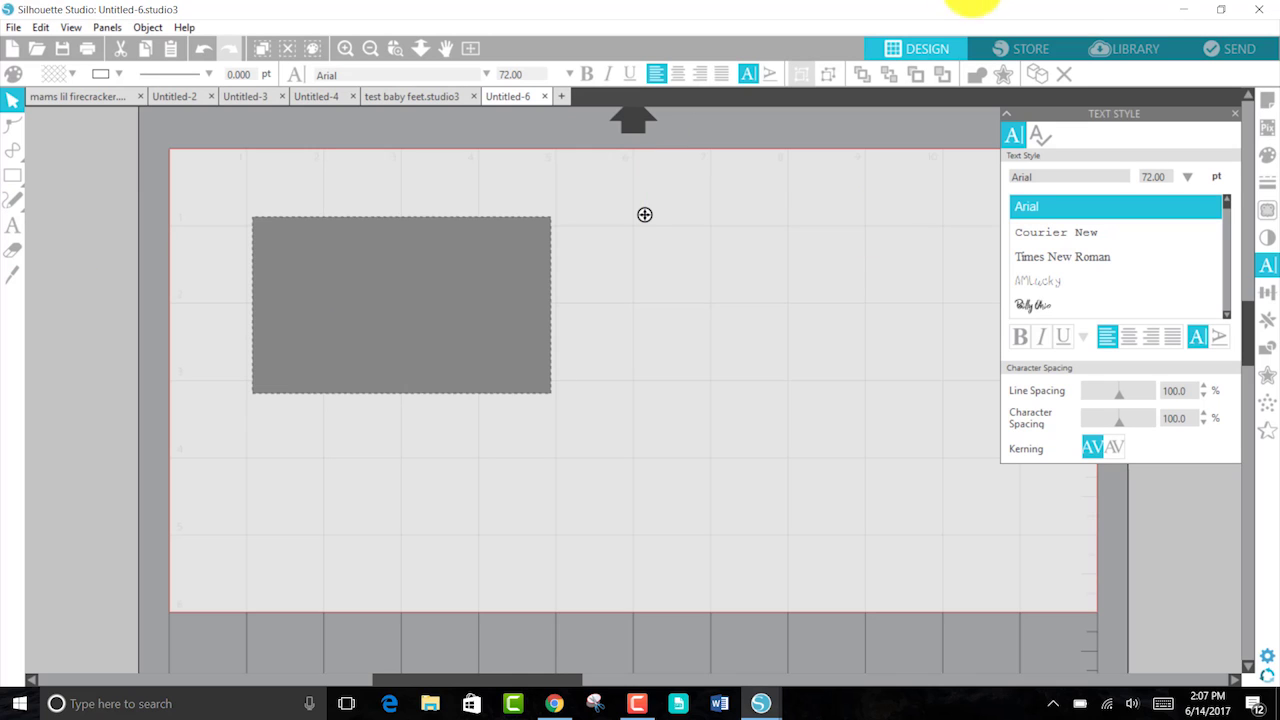
{"action": "left_click", "coordinate": [1041, 135]}
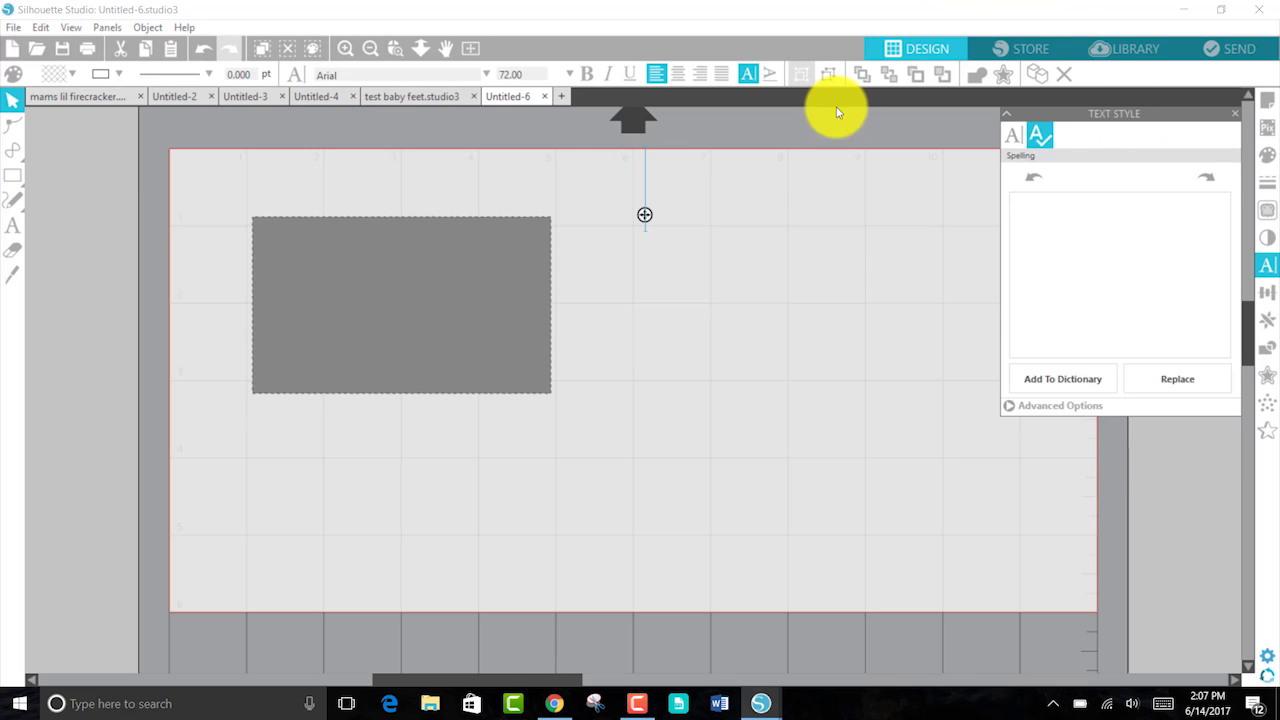
{"action": "left_click", "coordinate": [1016, 136]}
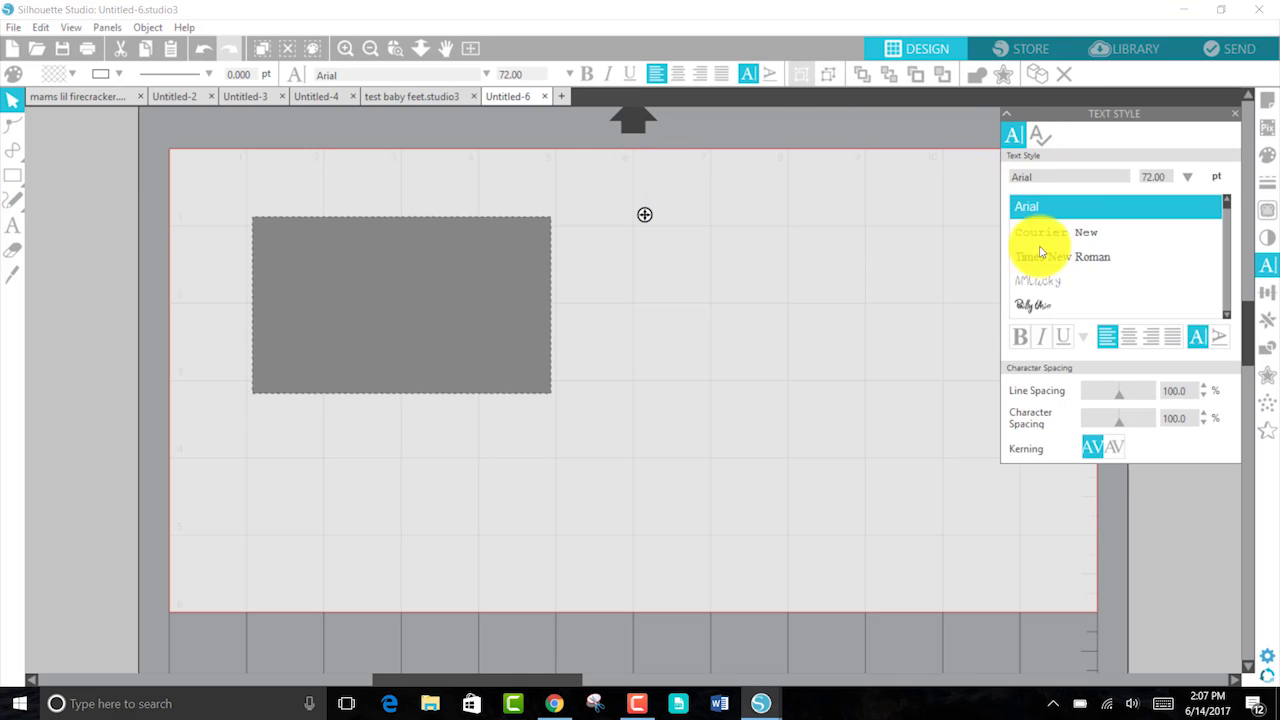
{"action": "key", "text": "Caps_Lock"}
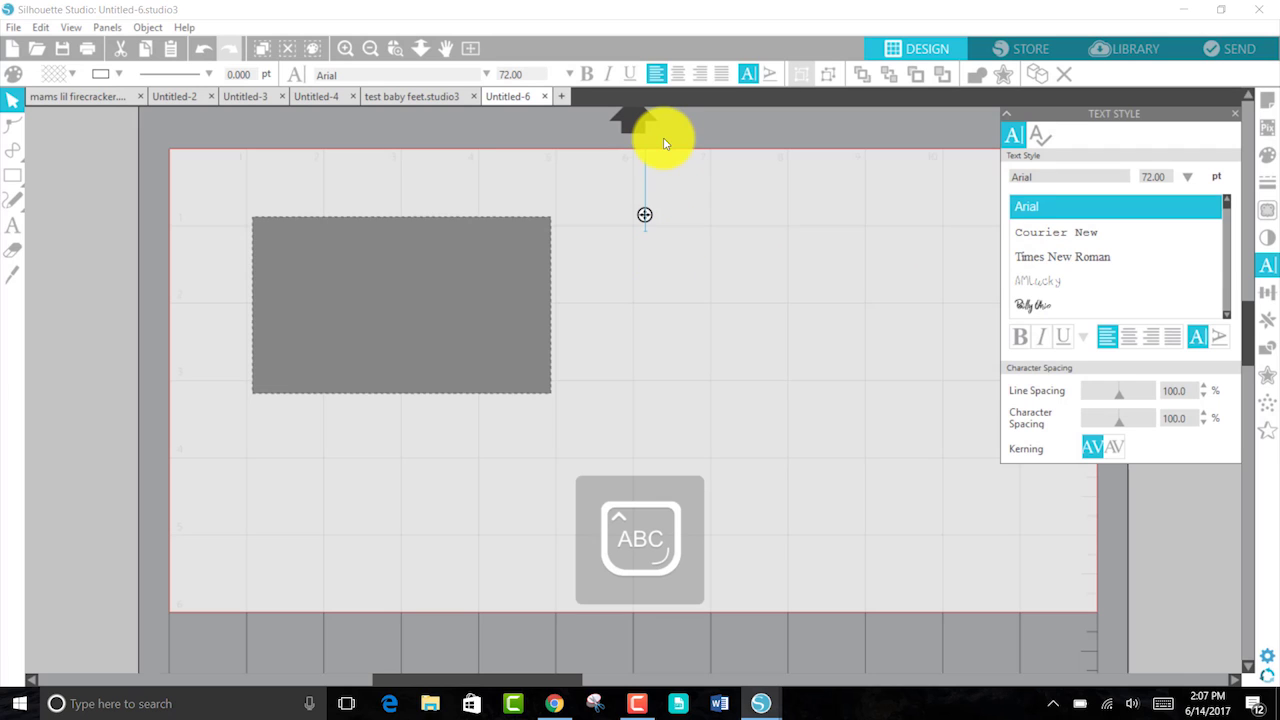
{"action": "left_click", "coordinate": [657, 235]}
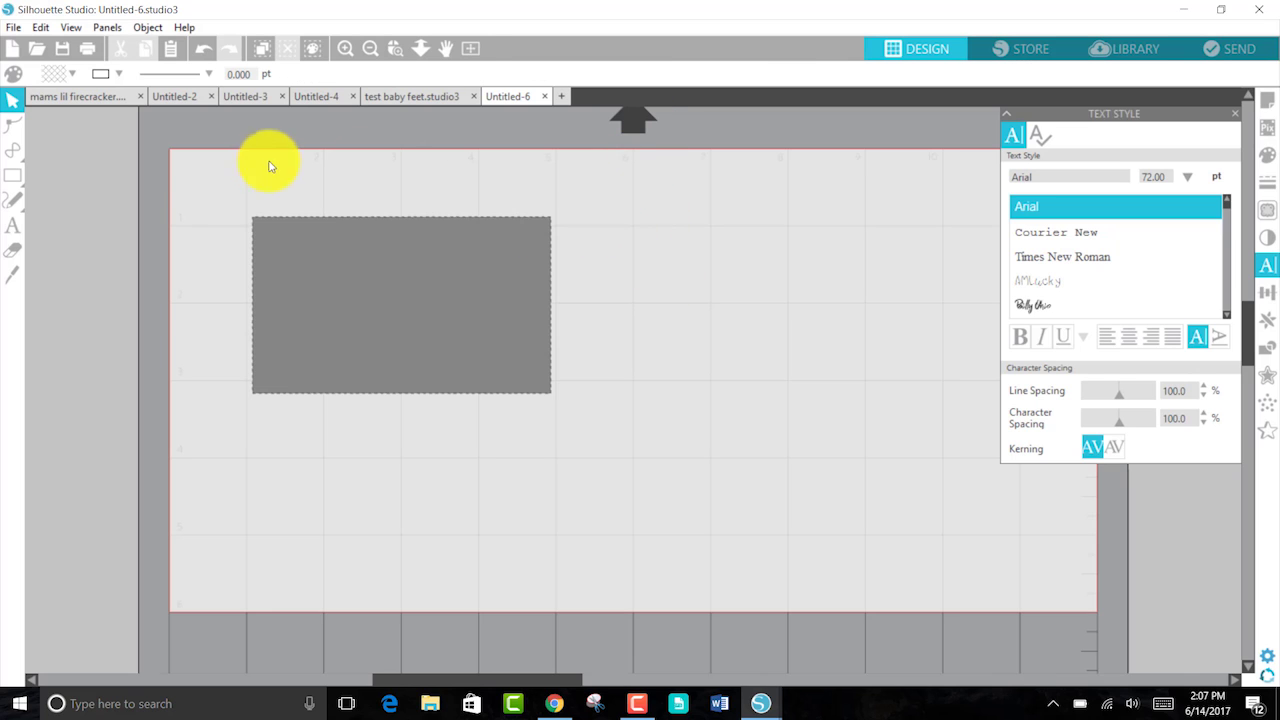
Step: Add the text "Hello" in 72 pt Arial beside the gray rectangle and shift it slightly toward the rectangle
{"action": "left_click", "coordinate": [12, 225]}
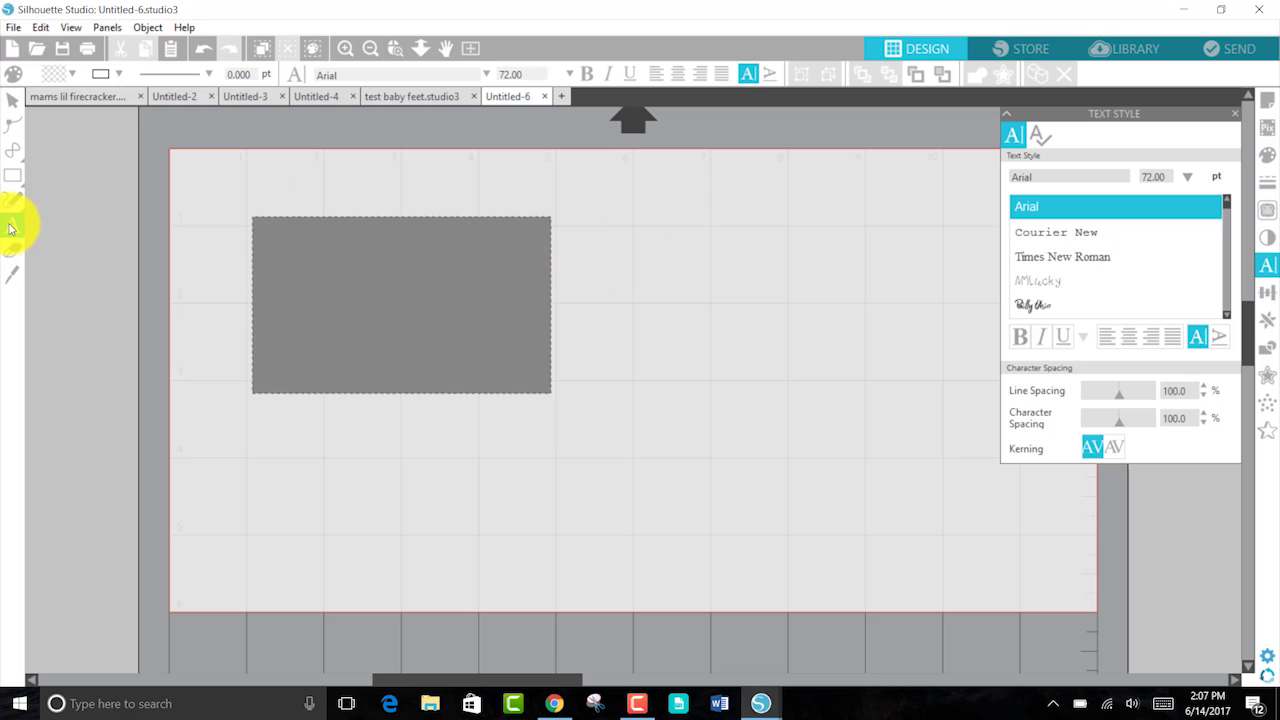
{"action": "left_click", "coordinate": [665, 264]}
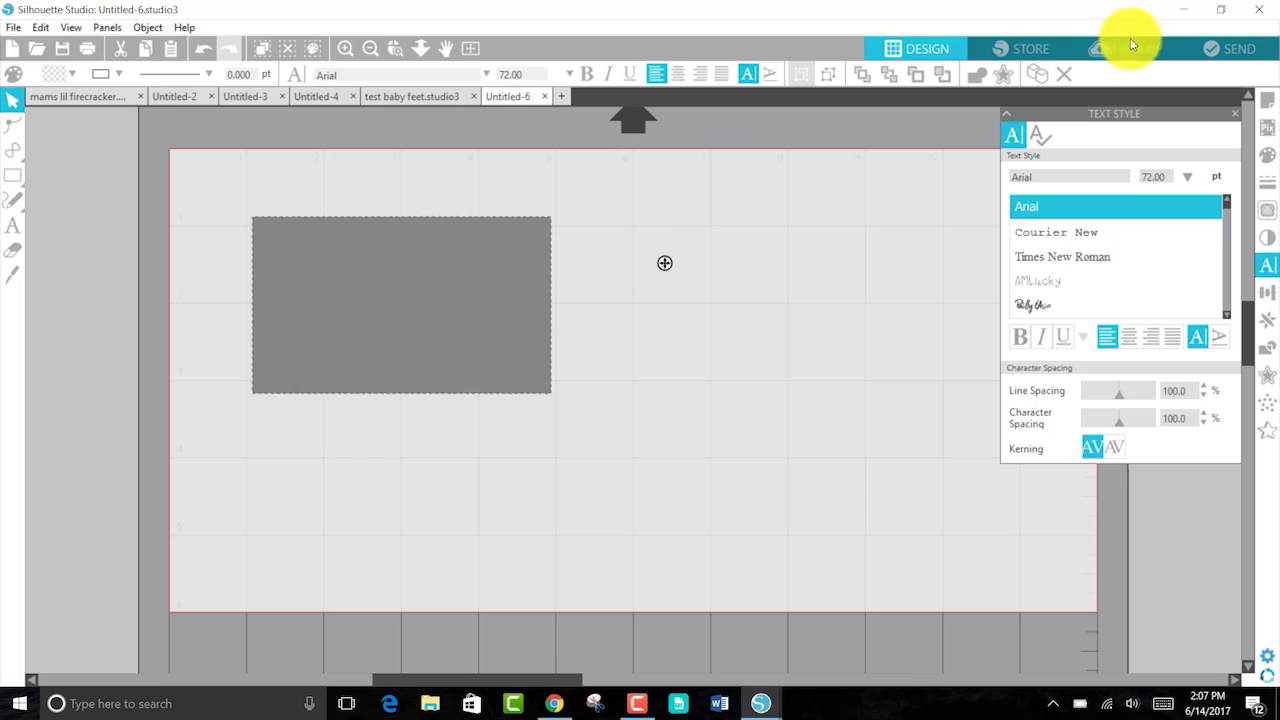
{"action": "type", "text": "h"}
{"action": "key", "text": "BackSpace"}
{"action": "type", "text": "Hello"}
{"action": "left_click", "coordinate": [763, 380]}
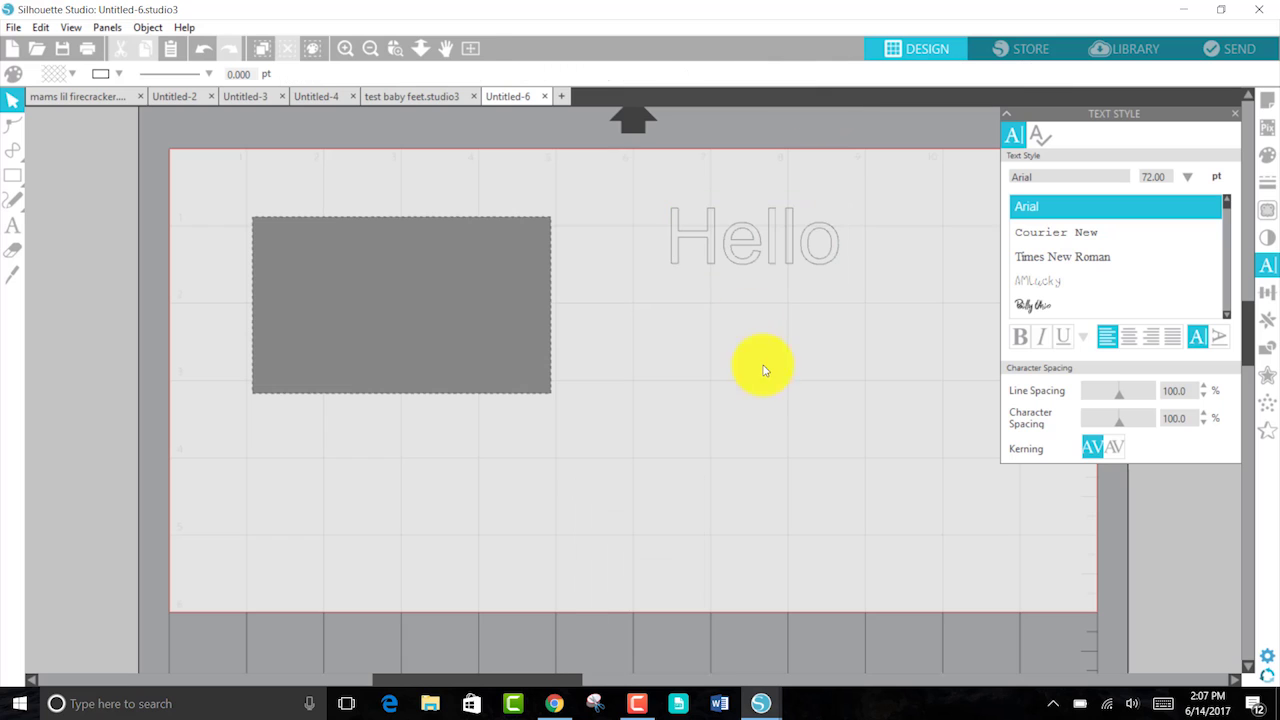
{"action": "left_click_drag", "start_coordinate": [804, 235], "coordinate": [768, 258]}
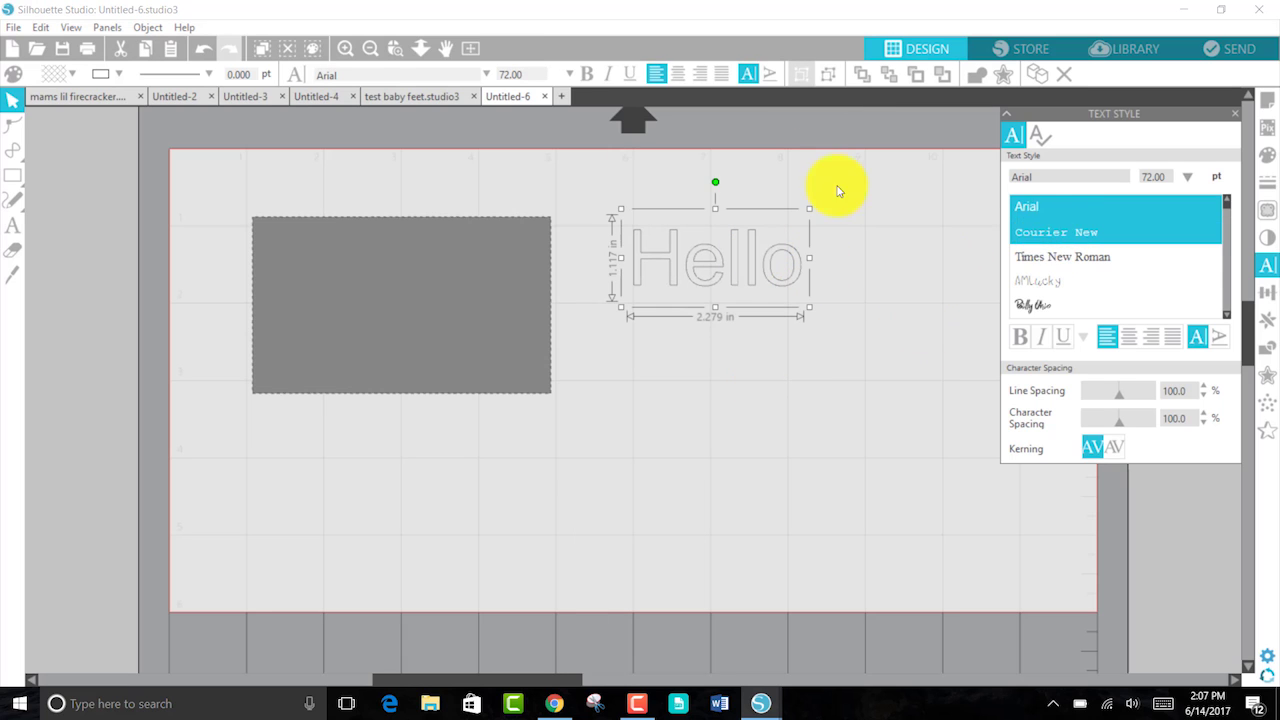
Step: Try the AMLucky font on the Hello text, then go through the font list to MingLiU_HKSCS-ExtB
{"action": "left_click", "coordinate": [1050, 256]}
{"action": "left_click", "coordinate": [1060, 280]}
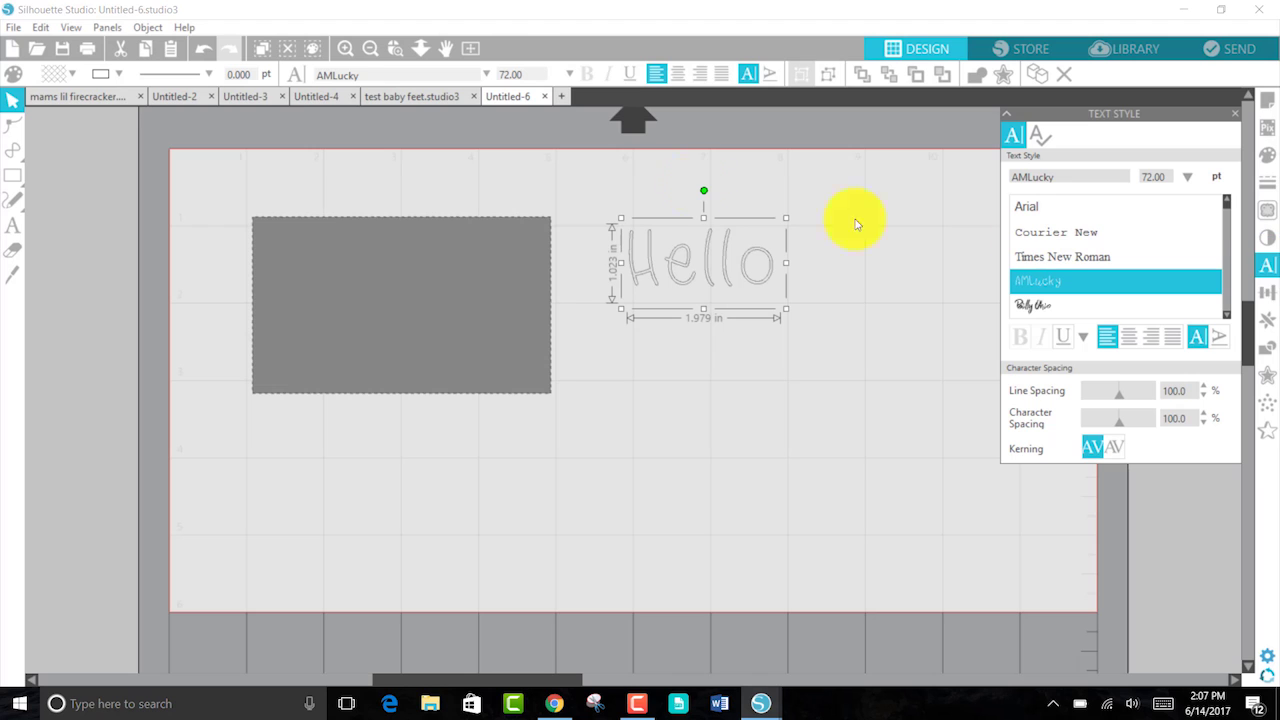
{"action": "left_click", "coordinate": [486, 75]}
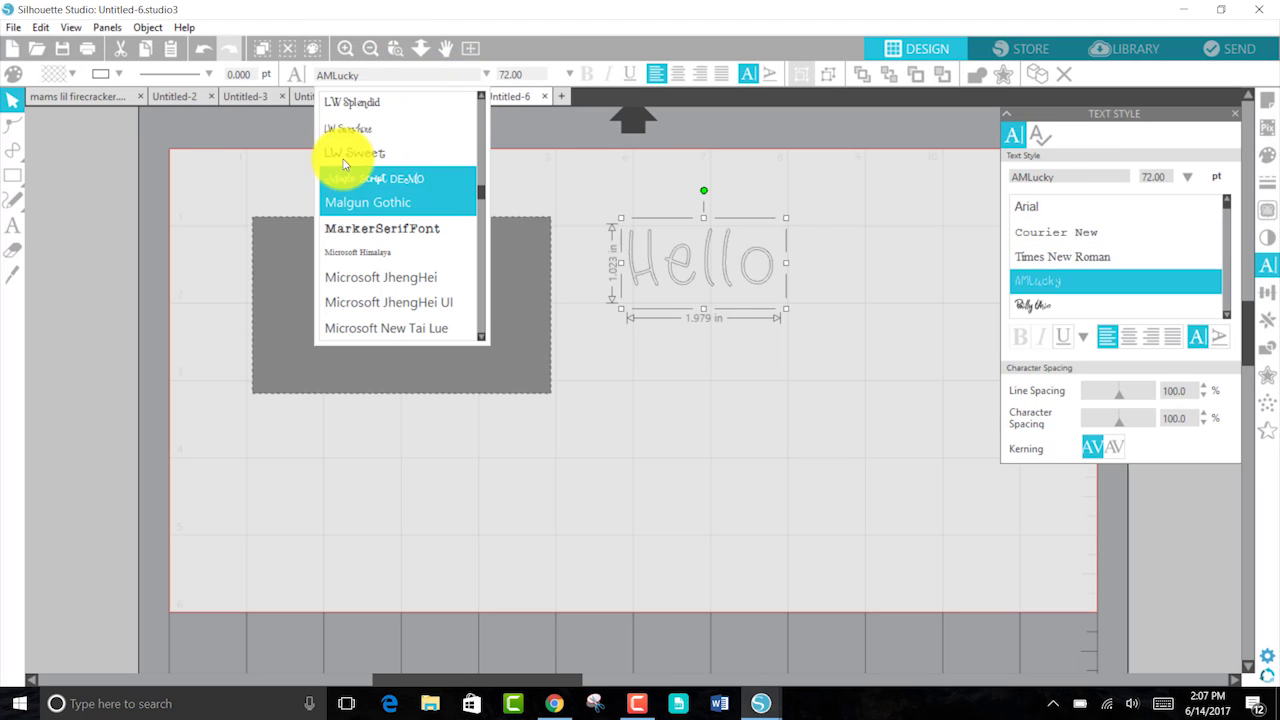
{"action": "key", "text": "Down"}
{"action": "key", "text": "Down"}
{"action": "key", "text": "Down"}
{"action": "key", "text": "Down"}
{"action": "key", "text": "Down"}
{"action": "key", "text": "Down"}
{"action": "key", "text": "Down"}
{"action": "key", "text": "Down"}
{"action": "key", "text": "Down"}
{"action": "key", "text": "Down"}
{"action": "key", "text": "Down"}
{"action": "key", "text": "Down"}
{"action": "key", "text": "Down"}
{"action": "key", "text": "Down"}
{"action": "key", "text": "Down"}
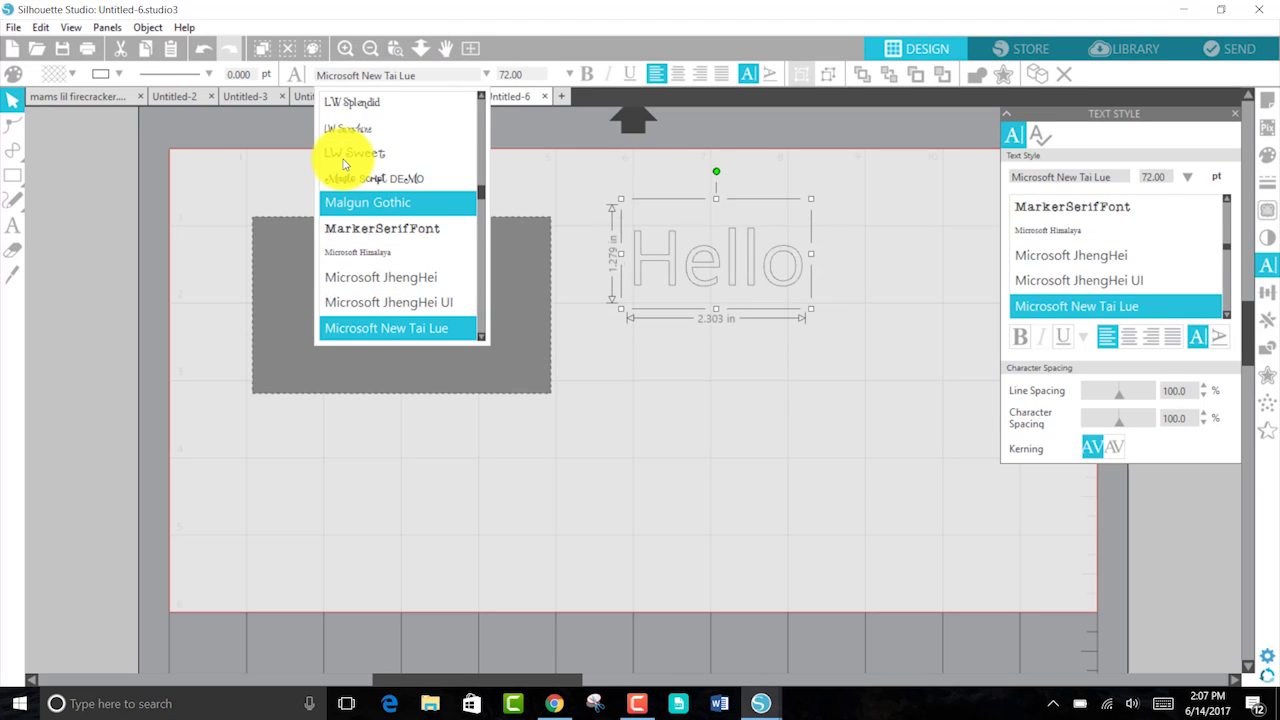
{"action": "key", "text": "Return"}
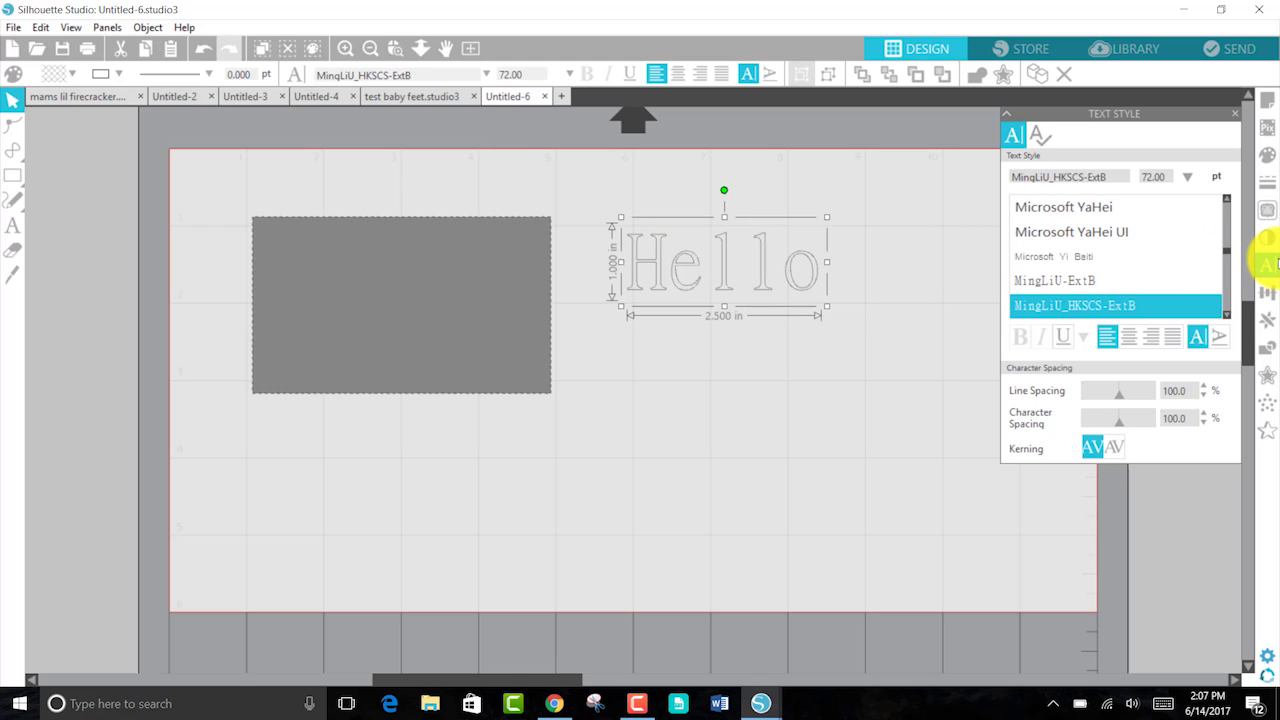
Step: Set the Hello text's font to Monogram-petal Circle and look through the list of available fonts
{"action": "left_click", "coordinate": [1274, 263]}
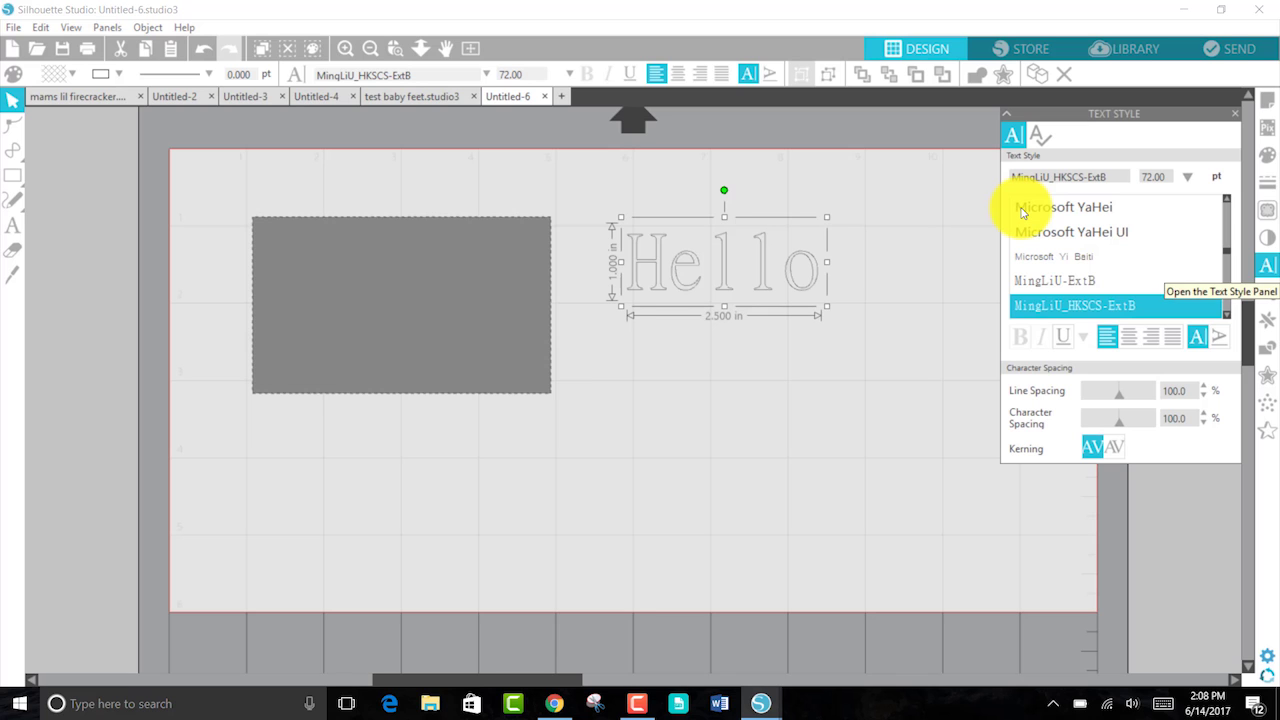
{"action": "key", "text": "Down"}
{"action": "key", "text": "Down"}
{"action": "key", "text": "Down"}
{"action": "key", "text": "Down"}
{"action": "key", "text": "Down"}
{"action": "key", "text": "Down"}
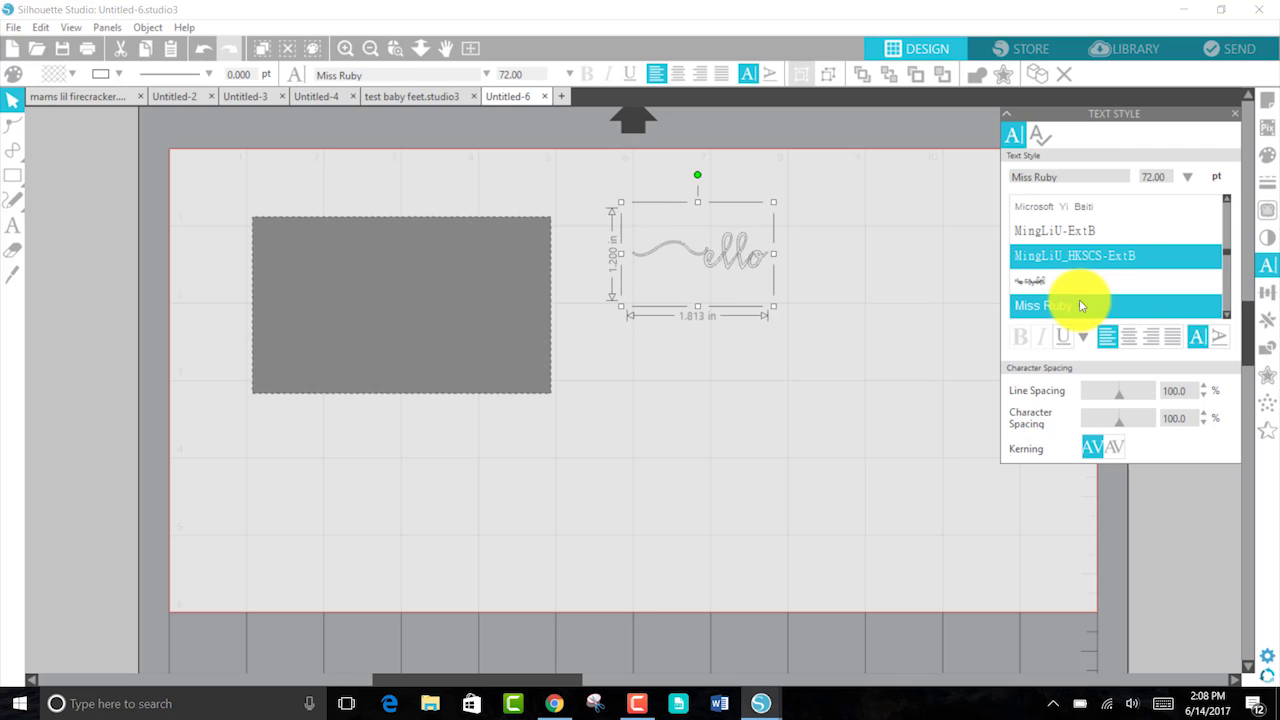
{"action": "key", "text": "Down"}
{"action": "key", "text": "Down"}
{"action": "key", "text": "Down"}
{"action": "key", "text": "Down"}
{"action": "key", "text": "Down"}
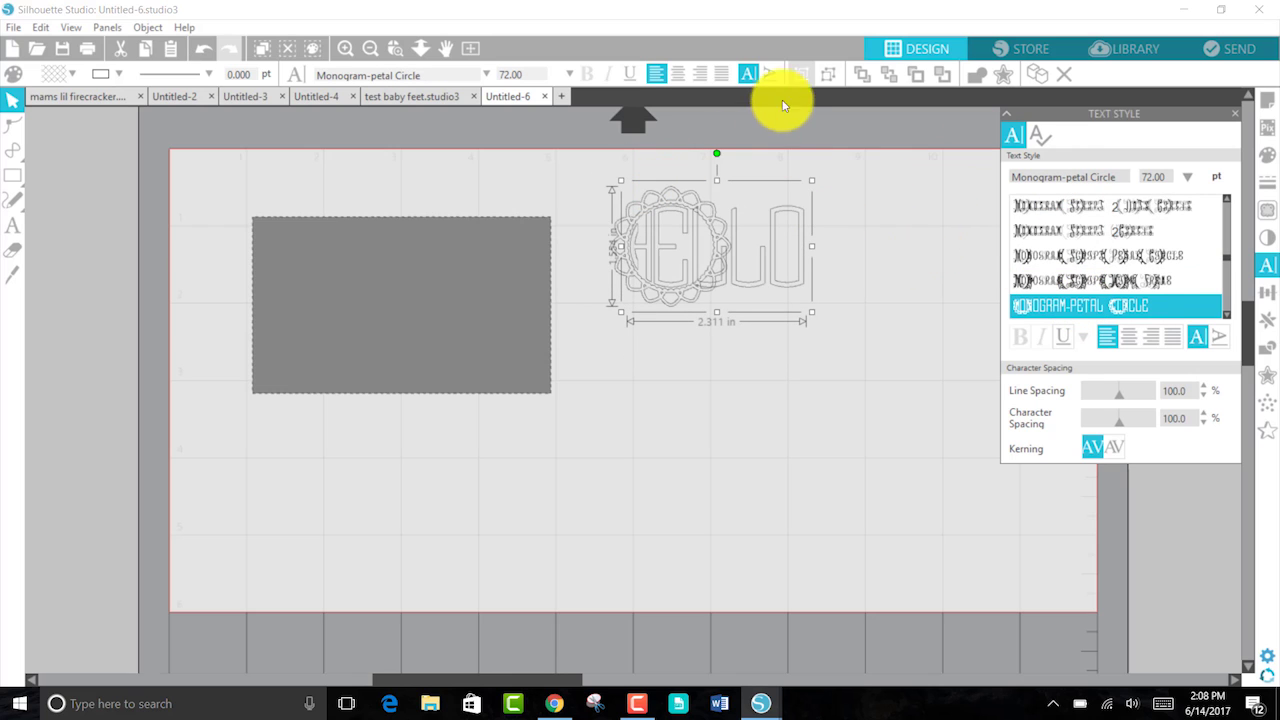
{"action": "left_click", "coordinate": [488, 76]}
{"action": "scroll", "coordinate": [430, 178], "scroll_direction": "down", "scroll_amount": 5}
{"action": "scroll", "coordinate": [438, 184], "scroll_direction": "down", "scroll_amount": 10}
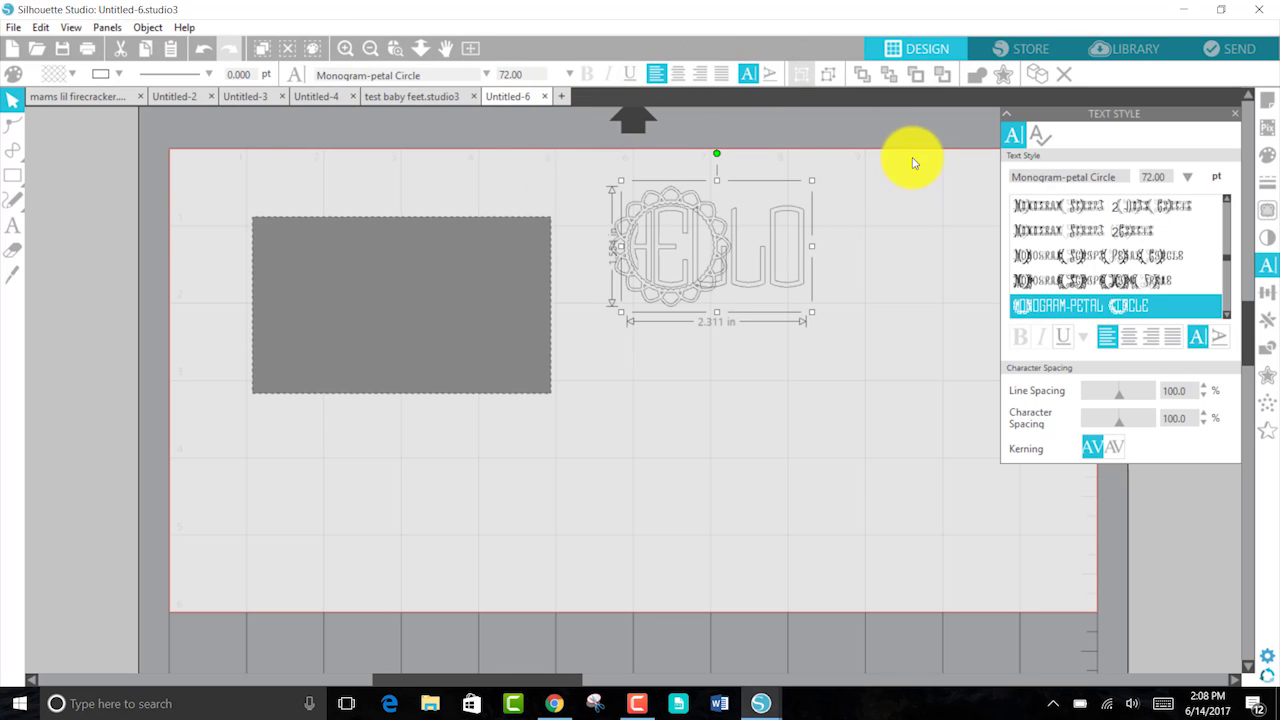
Step: Examine the align, scale, rotate and move settings of the transform options for the Hello text
{"action": "left_click", "coordinate": [1267, 262]}
{"action": "left_click", "coordinate": [1267, 292]}
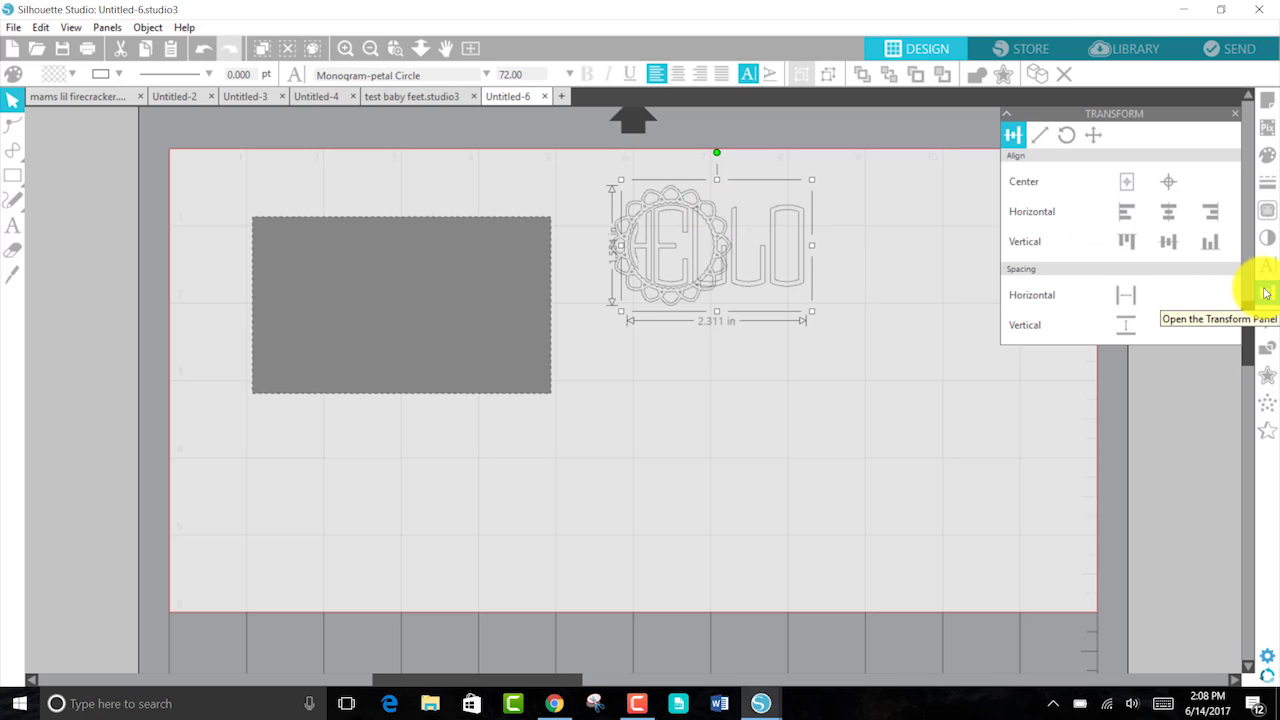
{"action": "left_click", "coordinate": [1267, 318]}
{"action": "left_click", "coordinate": [1267, 293]}
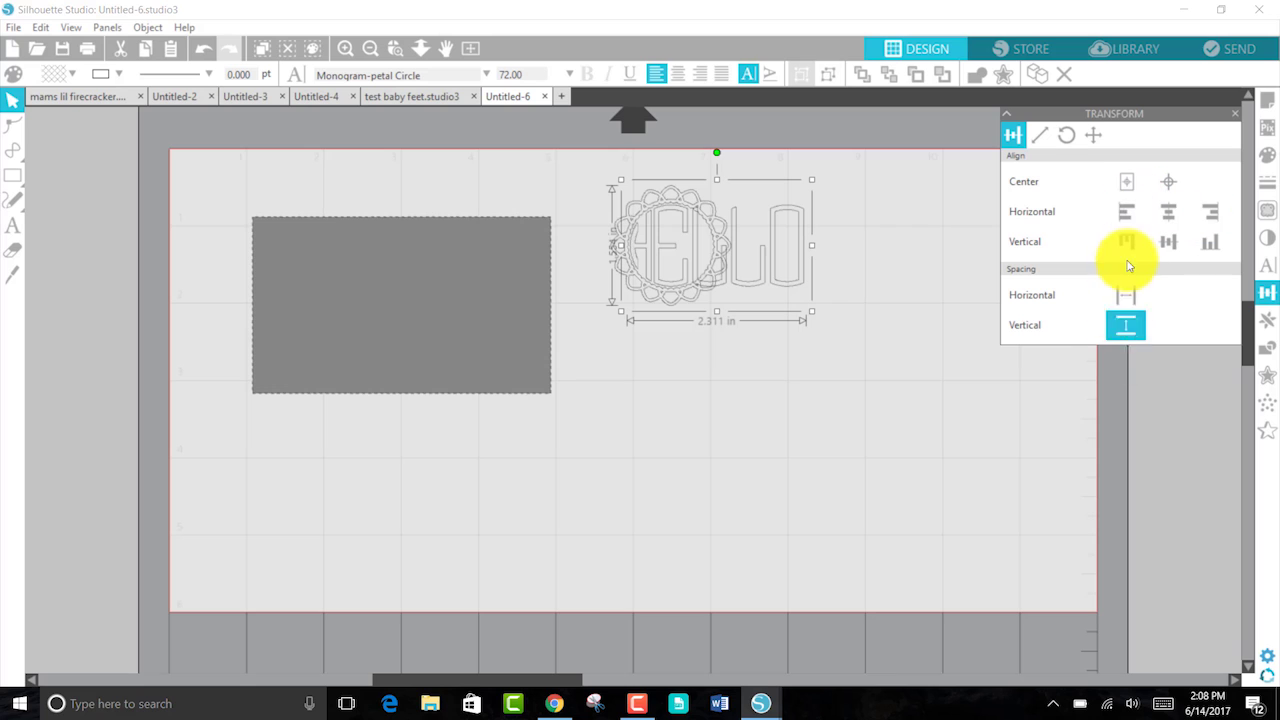
{"action": "left_click", "coordinate": [1040, 135]}
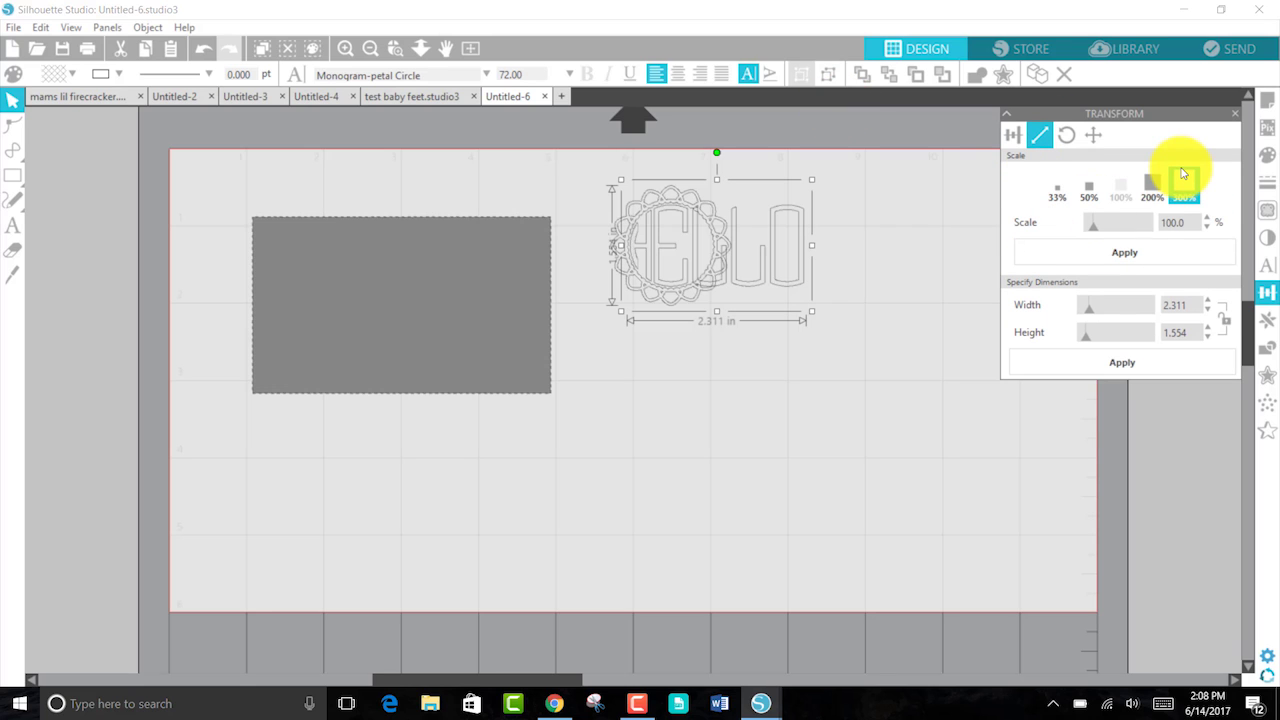
{"action": "left_click", "coordinate": [1066, 135]}
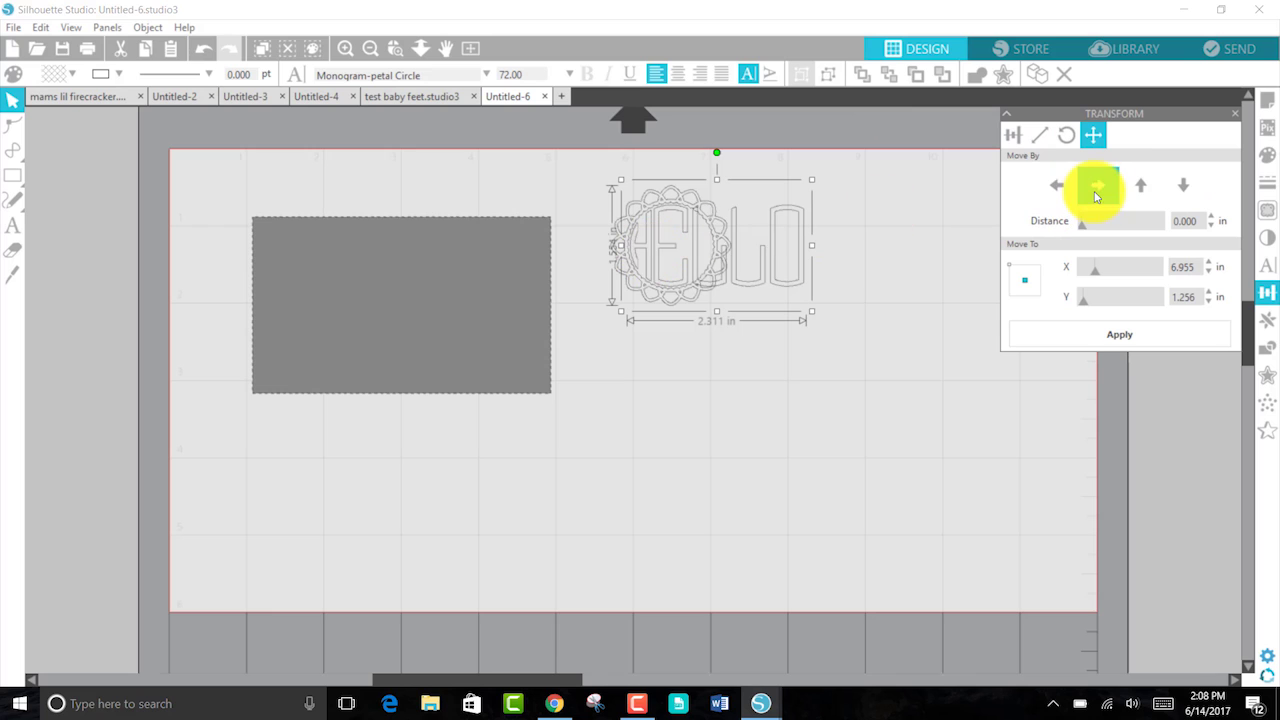
Step: Nudge the Hello text right to X 7.348 in, try nudging it up and back down, and deselect it
{"action": "left_click", "coordinate": [1097, 185]}
{"action": "left_click", "coordinate": [1140, 185]}
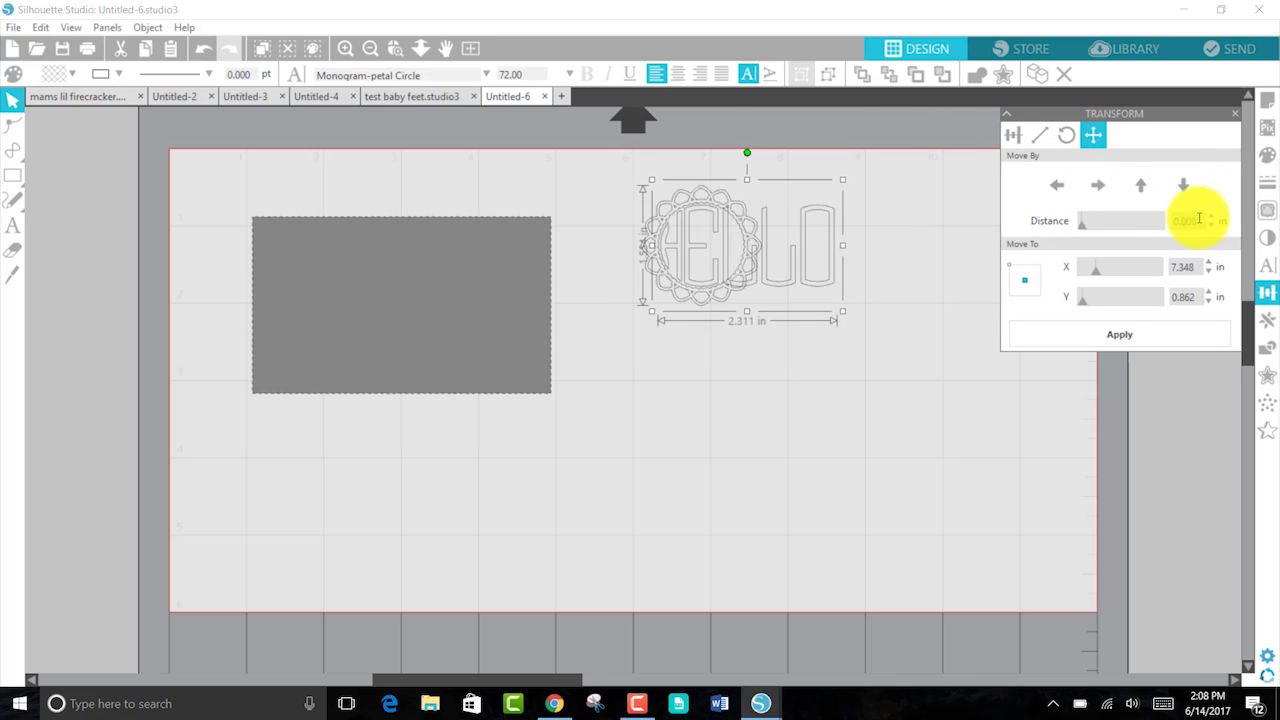
{"action": "left_click", "coordinate": [1170, 222]}
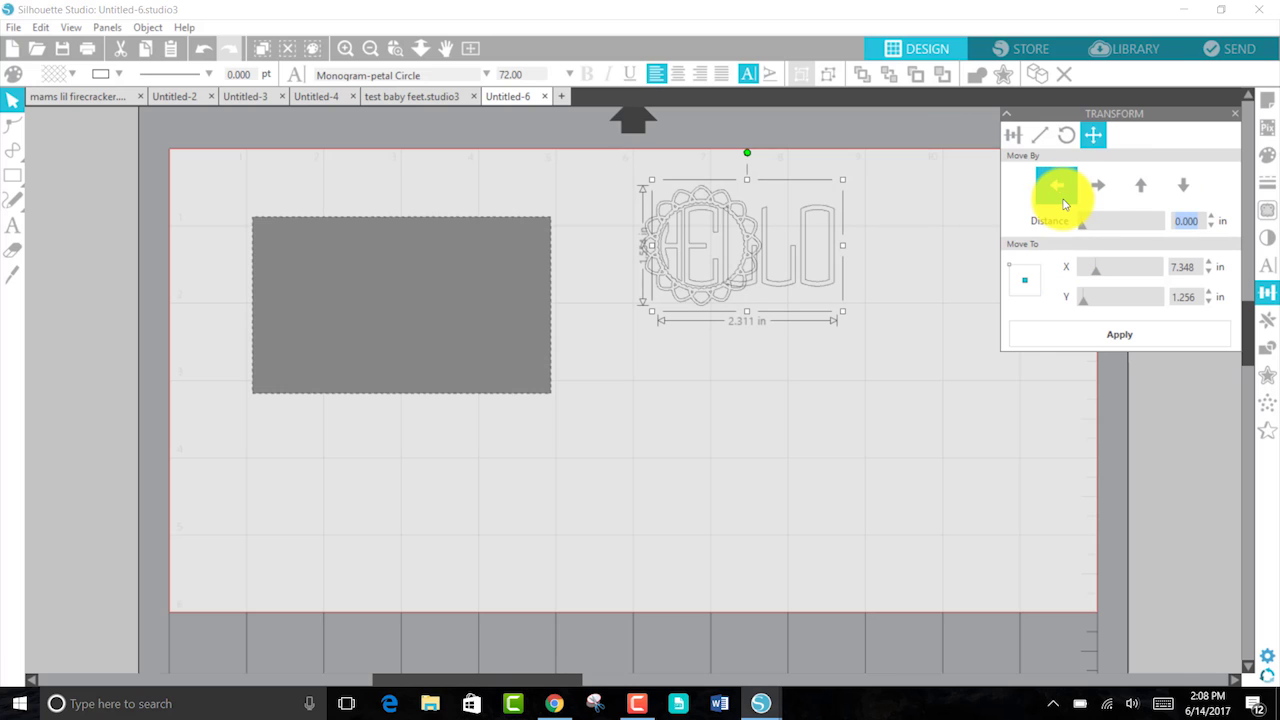
{"action": "left_click", "coordinate": [714, 186]}
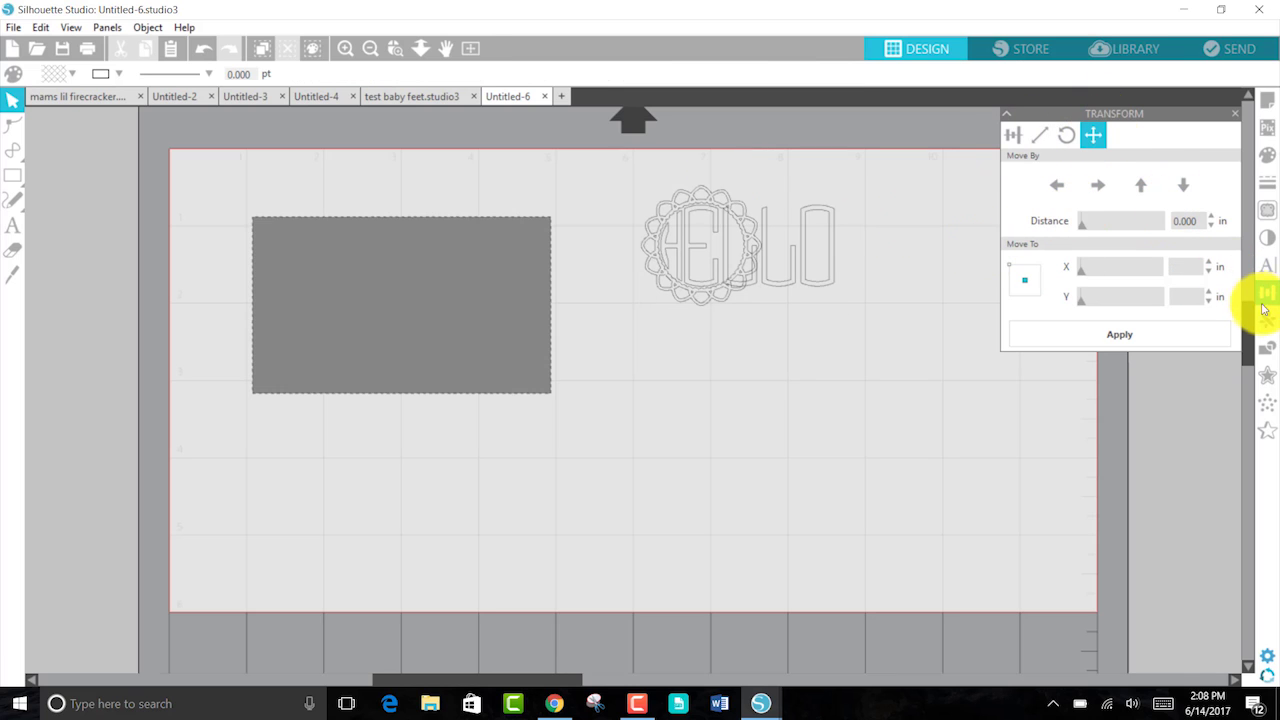
Step: Review the alignment options, then open the replicate settings with the Hello text selected
{"action": "left_click", "coordinate": [1015, 135]}
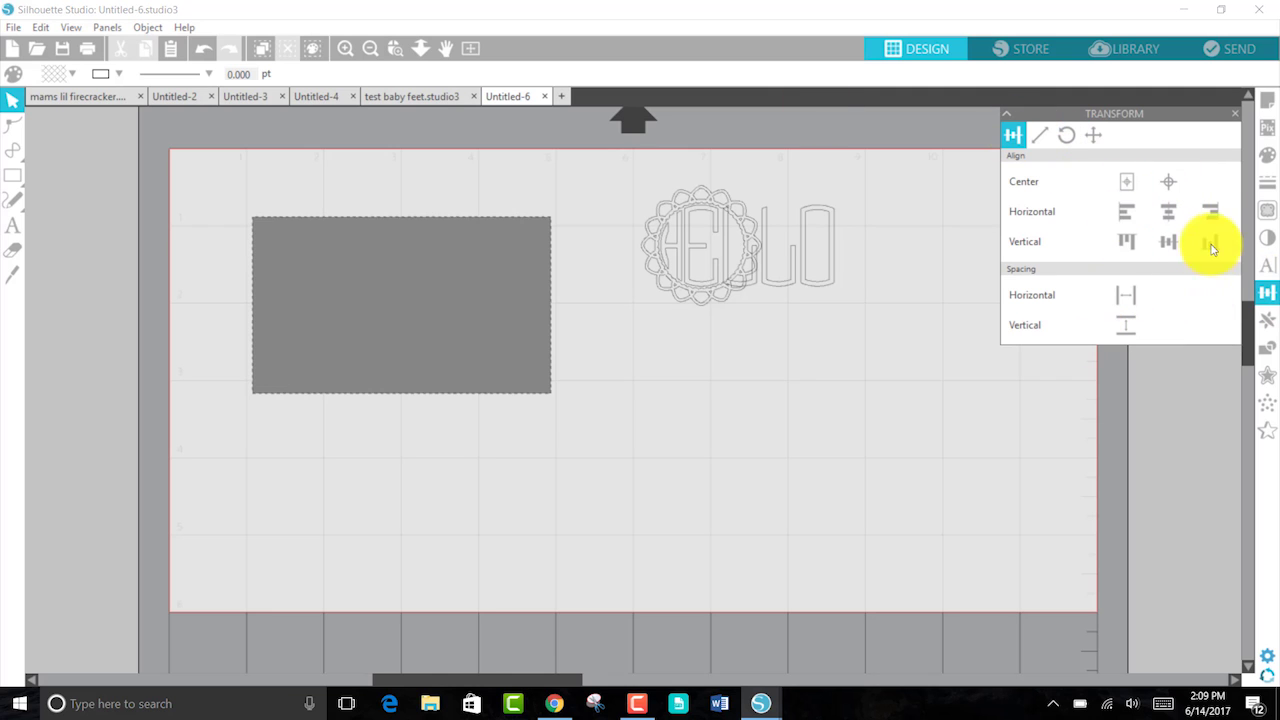
{"action": "left_click", "coordinate": [1267, 320]}
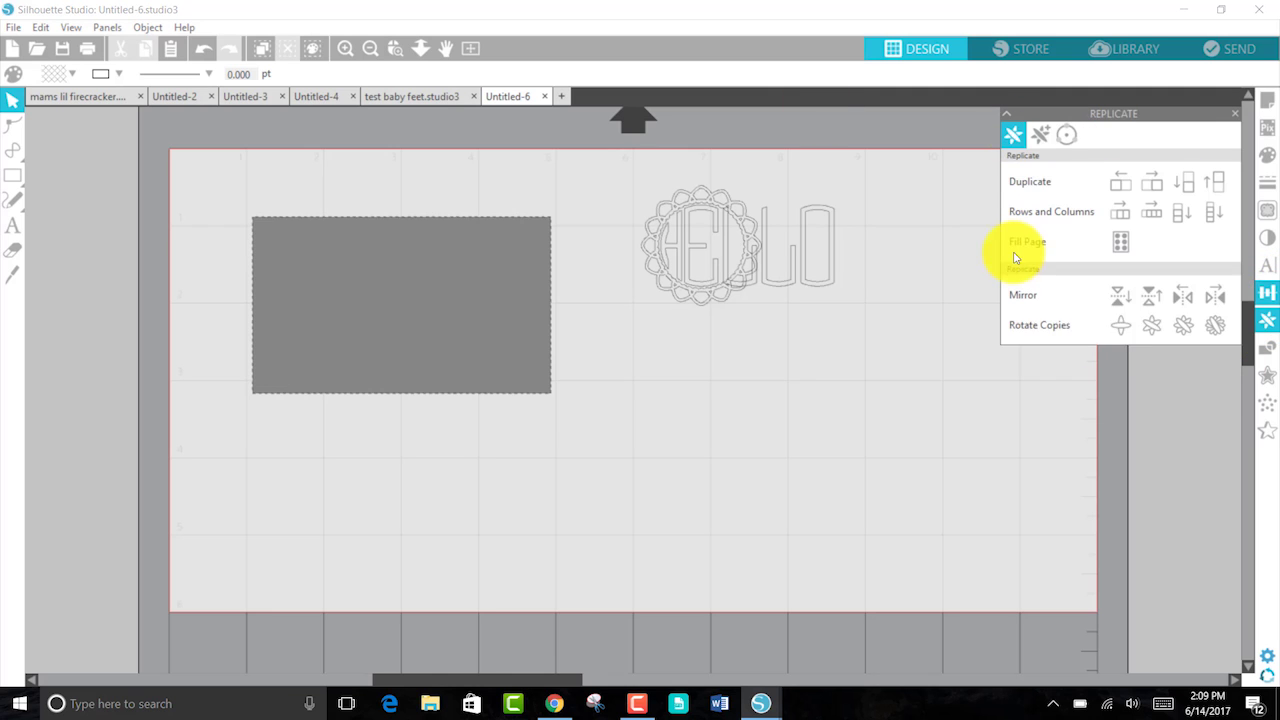
{"action": "left_click", "coordinate": [812, 284]}
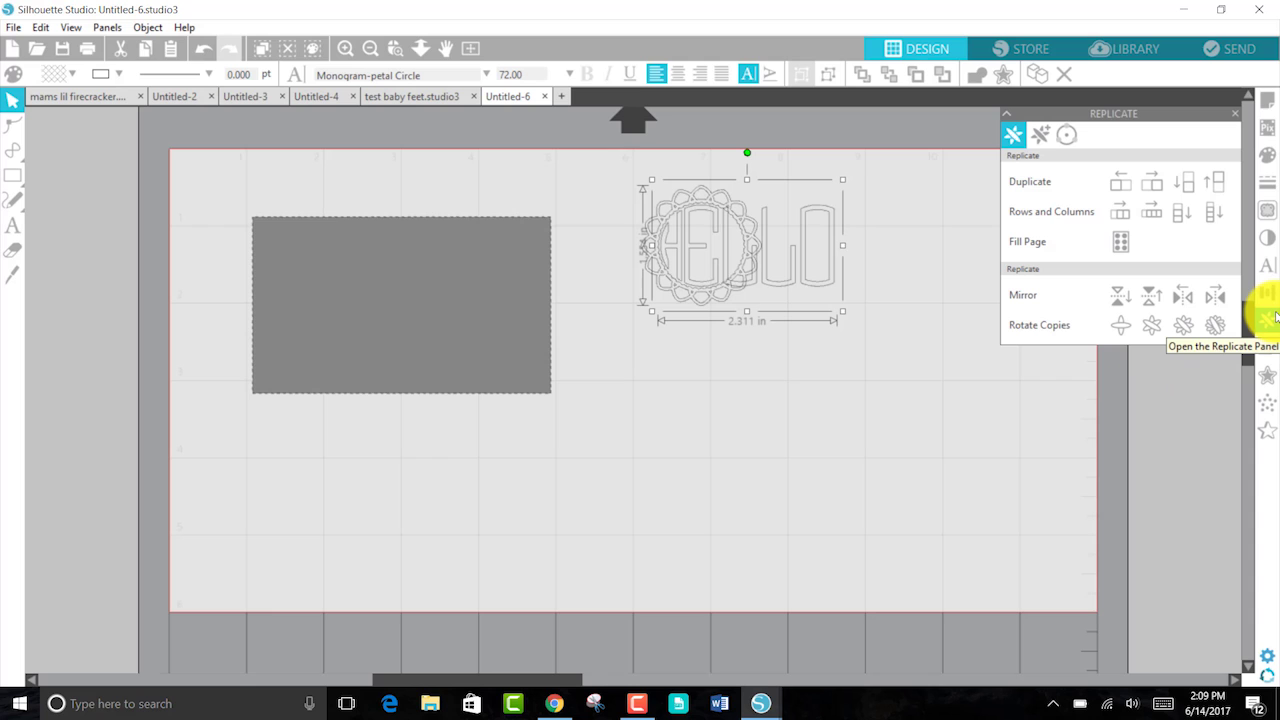
Step: Replicate the Hello text to its left and right, as a column of three, and across the full page
{"action": "left_click", "coordinate": [1120, 181]}
{"action": "left_click", "coordinate": [680, 230]}
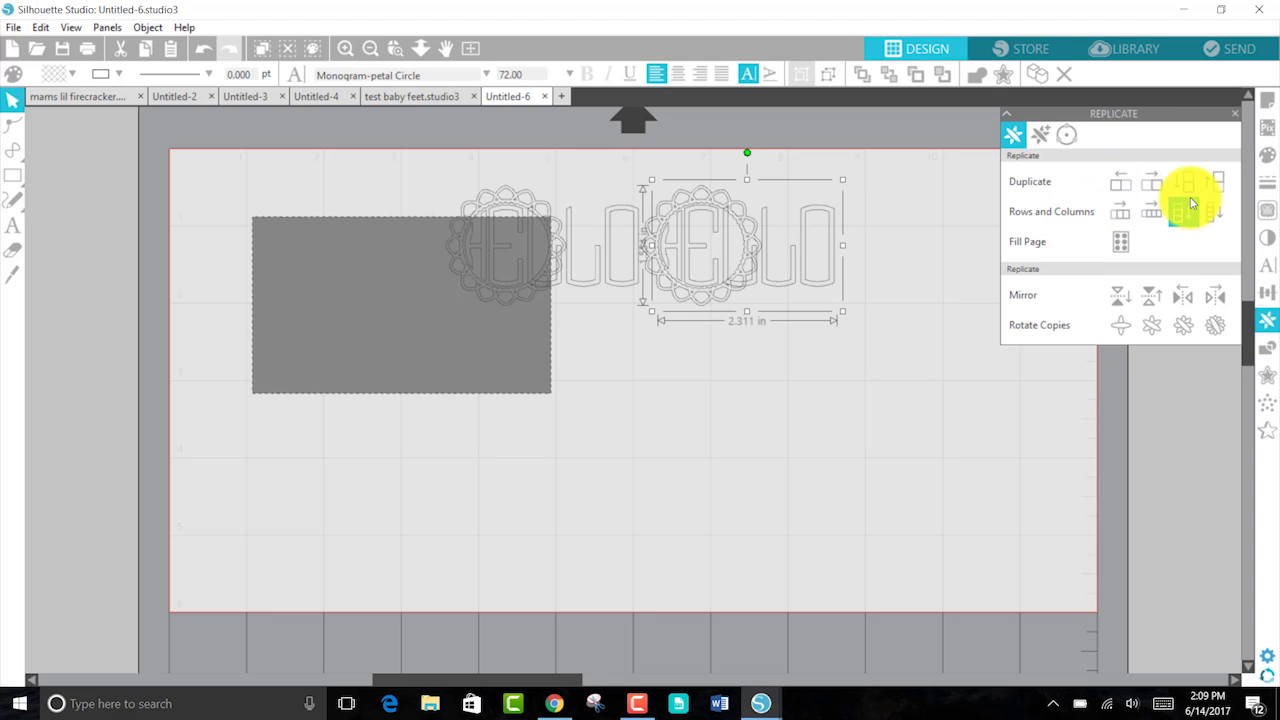
{"action": "left_click", "coordinate": [1152, 181]}
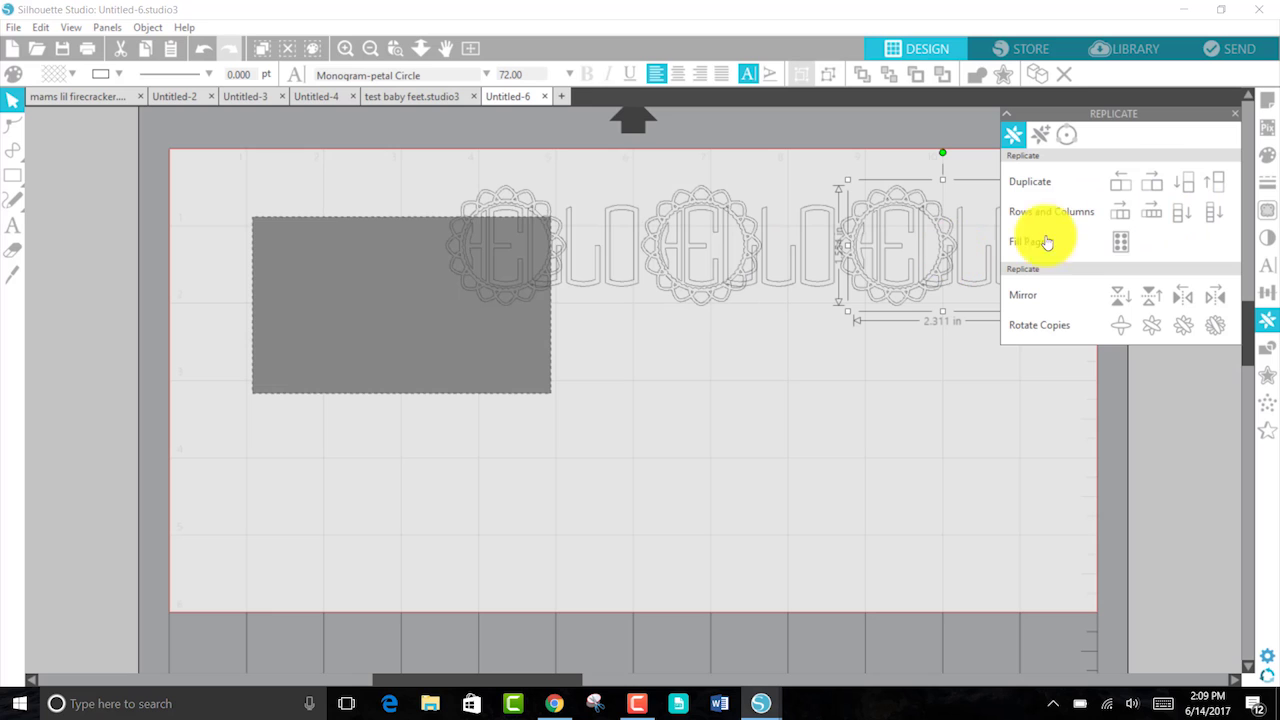
{"action": "left_click", "coordinate": [1178, 213]}
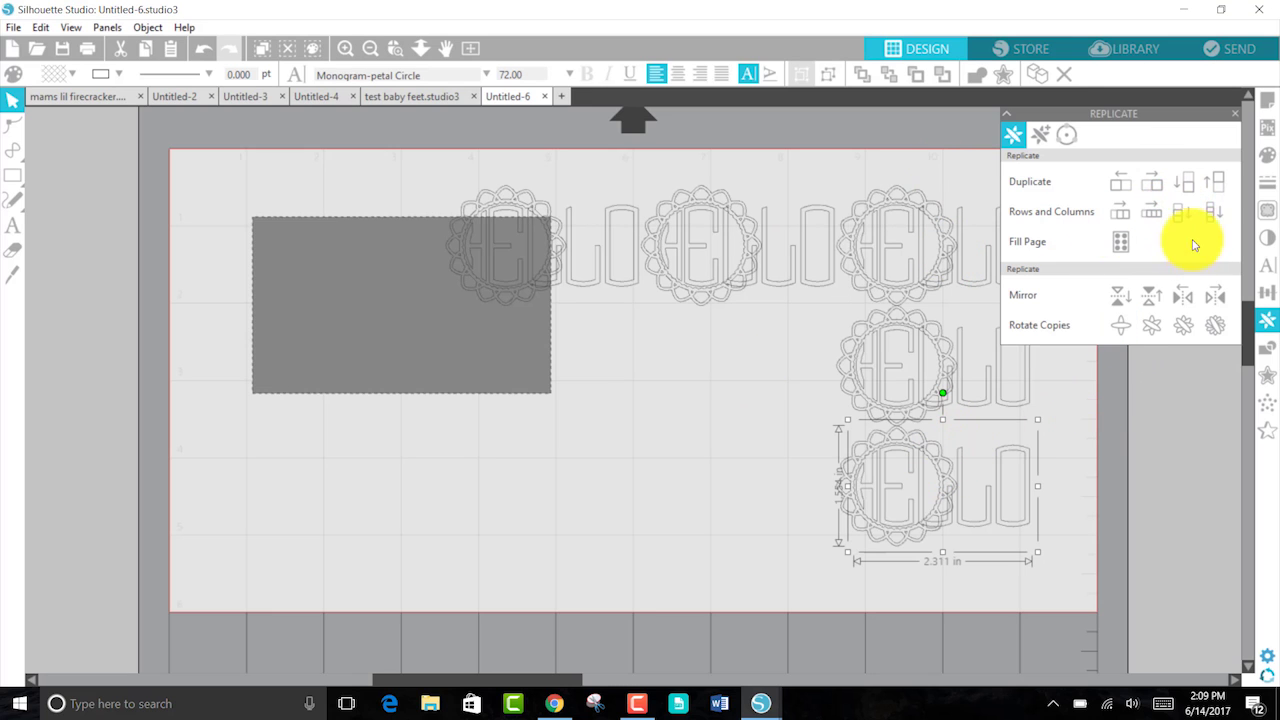
{"action": "left_click", "coordinate": [1121, 241]}
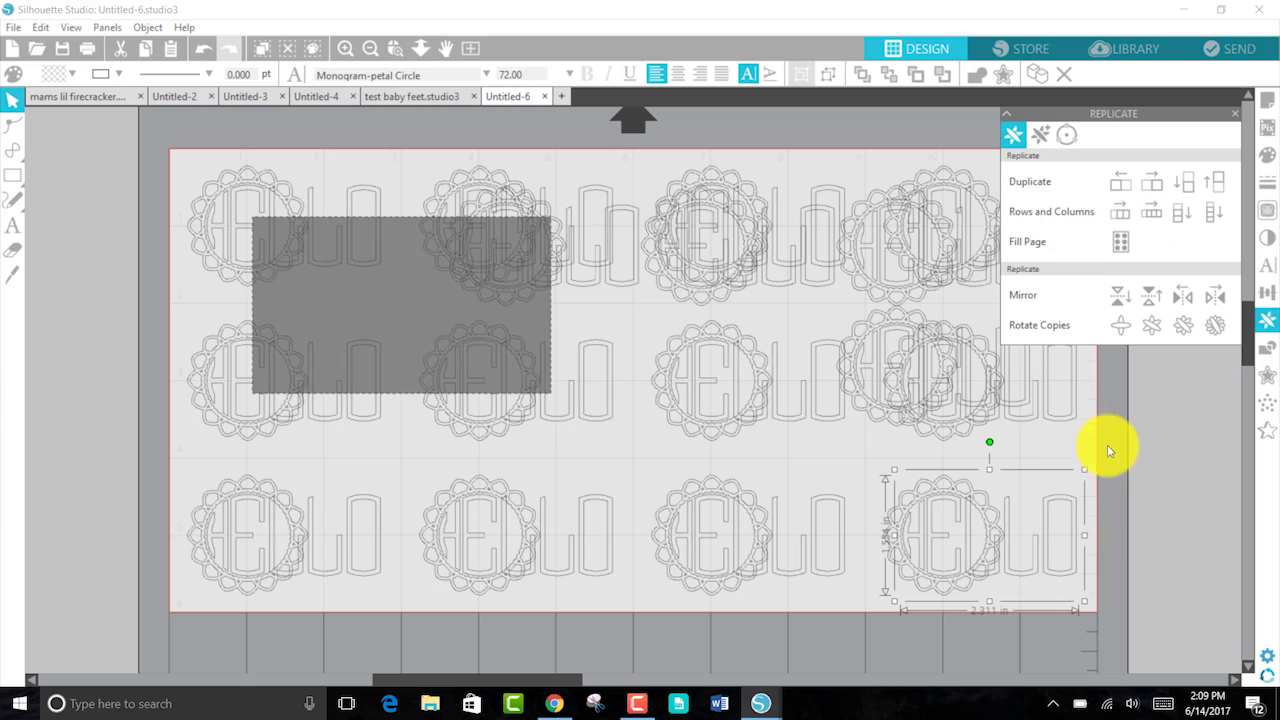
Step: Undo the page fill, the column and both duplicates of the Hello text
{"action": "left_click", "coordinate": [205, 50]}
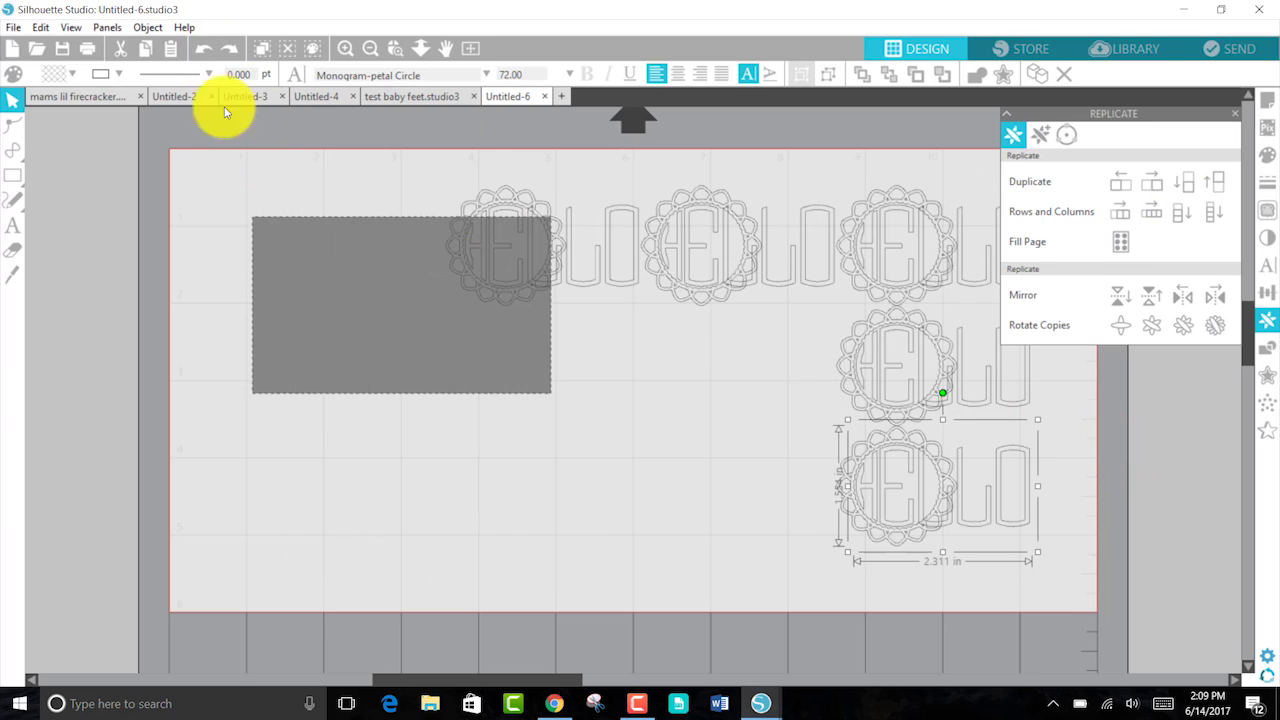
{"action": "left_click", "coordinate": [201, 46]}
{"action": "key", "text": "ctrl+z"}
{"action": "key", "text": "ctrl+z"}
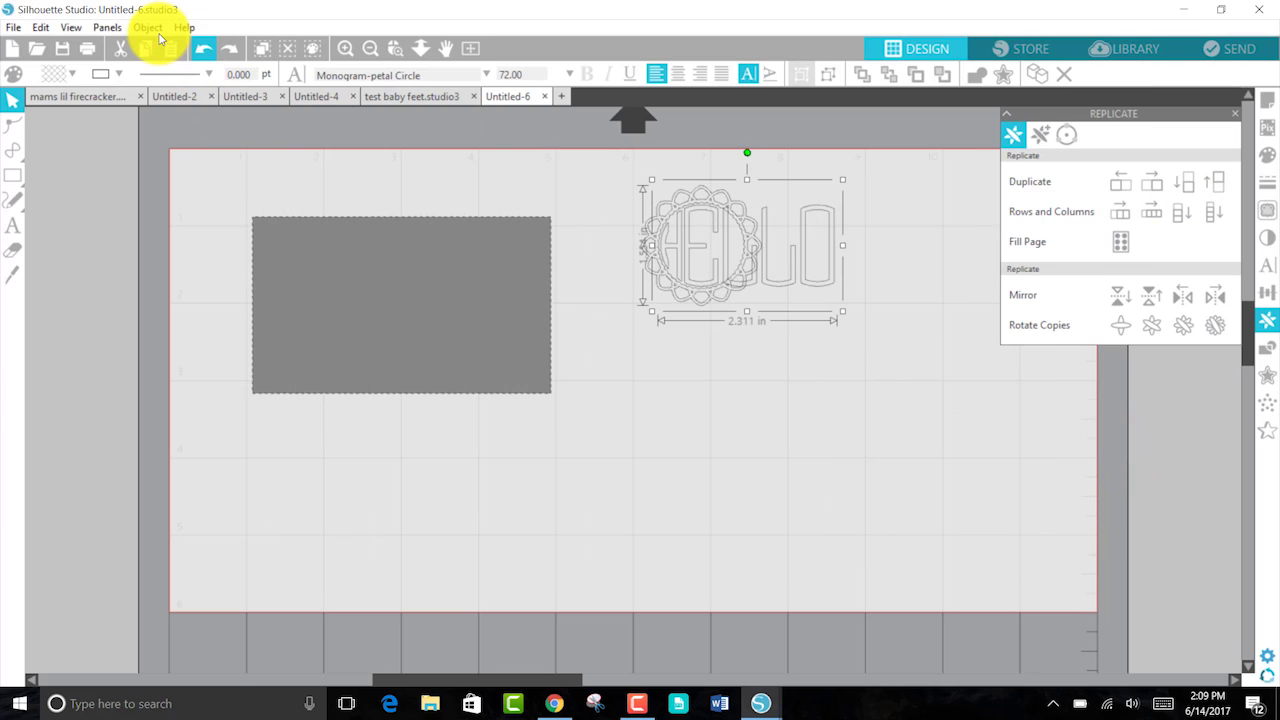
Step: Try replicating the Hello text as 10 copies placed toward its left in the advanced replicate options, and undo the copies
{"action": "left_click", "coordinate": [1038, 133]}
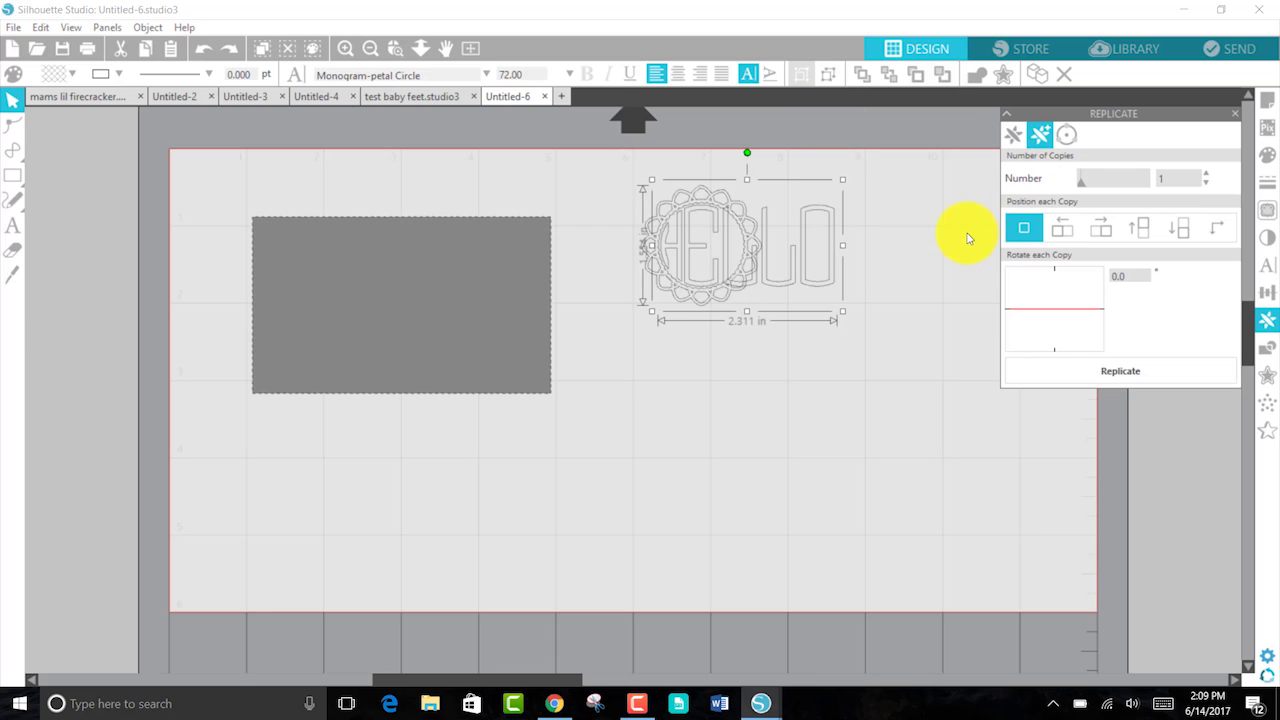
{"action": "scroll", "coordinate": [1043, 223], "scroll_direction": "up", "scroll_amount": 1}
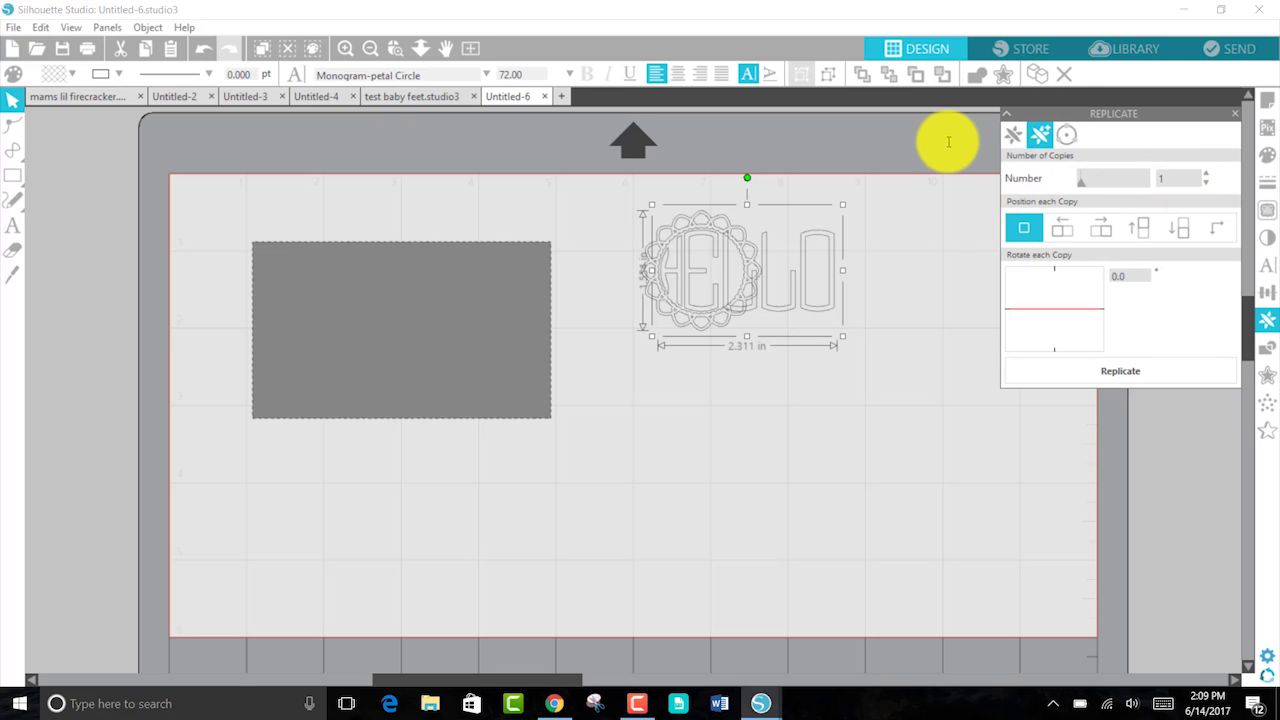
{"action": "left_click", "coordinate": [1063, 230]}
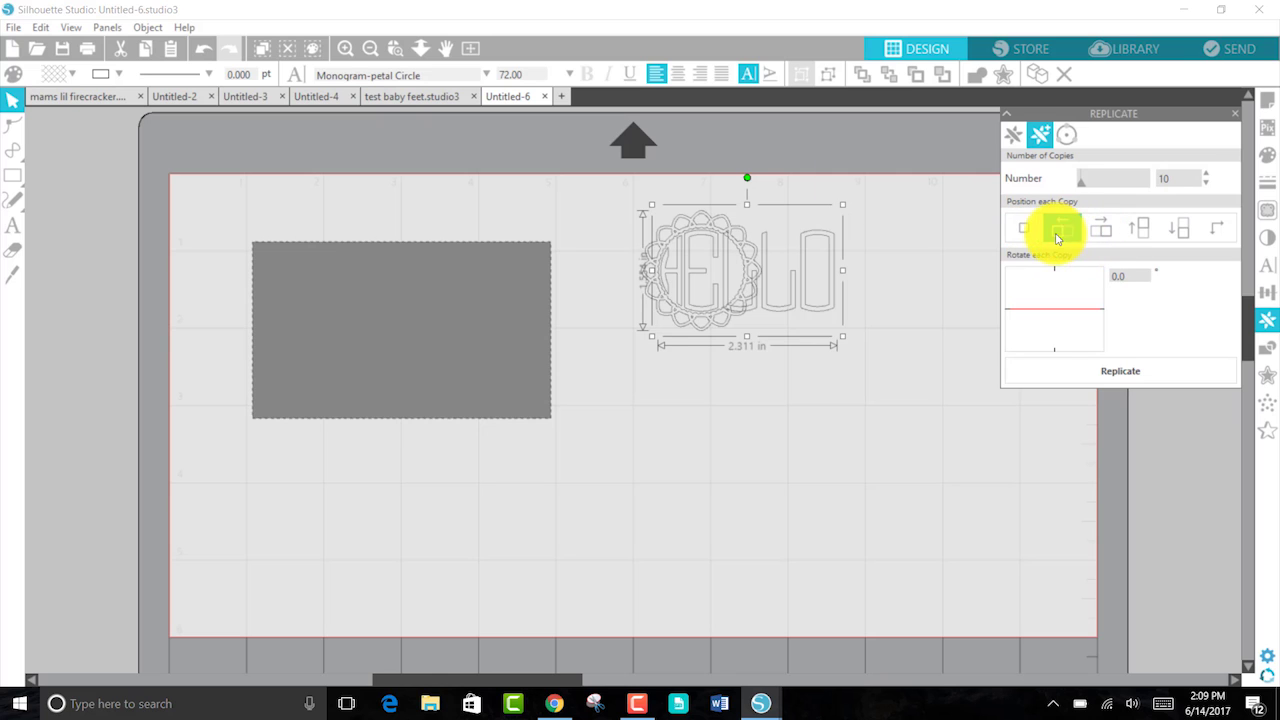
{"action": "left_click", "coordinate": [1094, 366]}
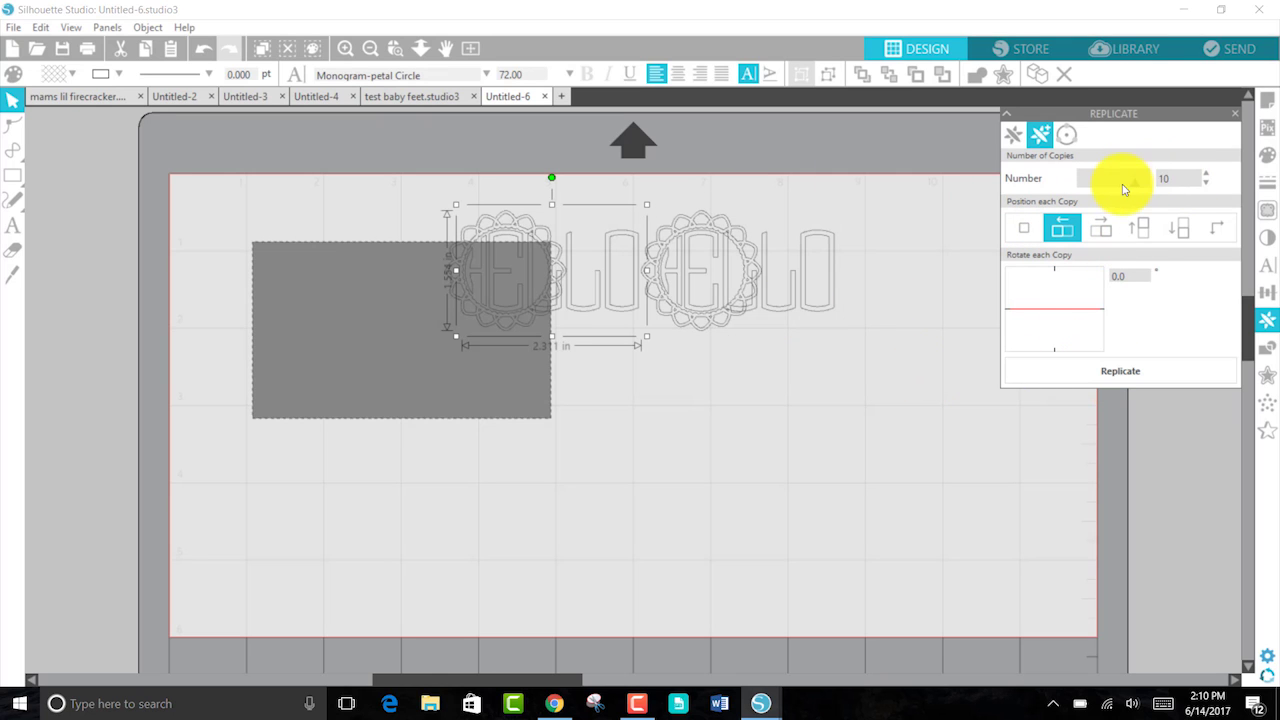
{"action": "left_click", "coordinate": [1092, 370]}
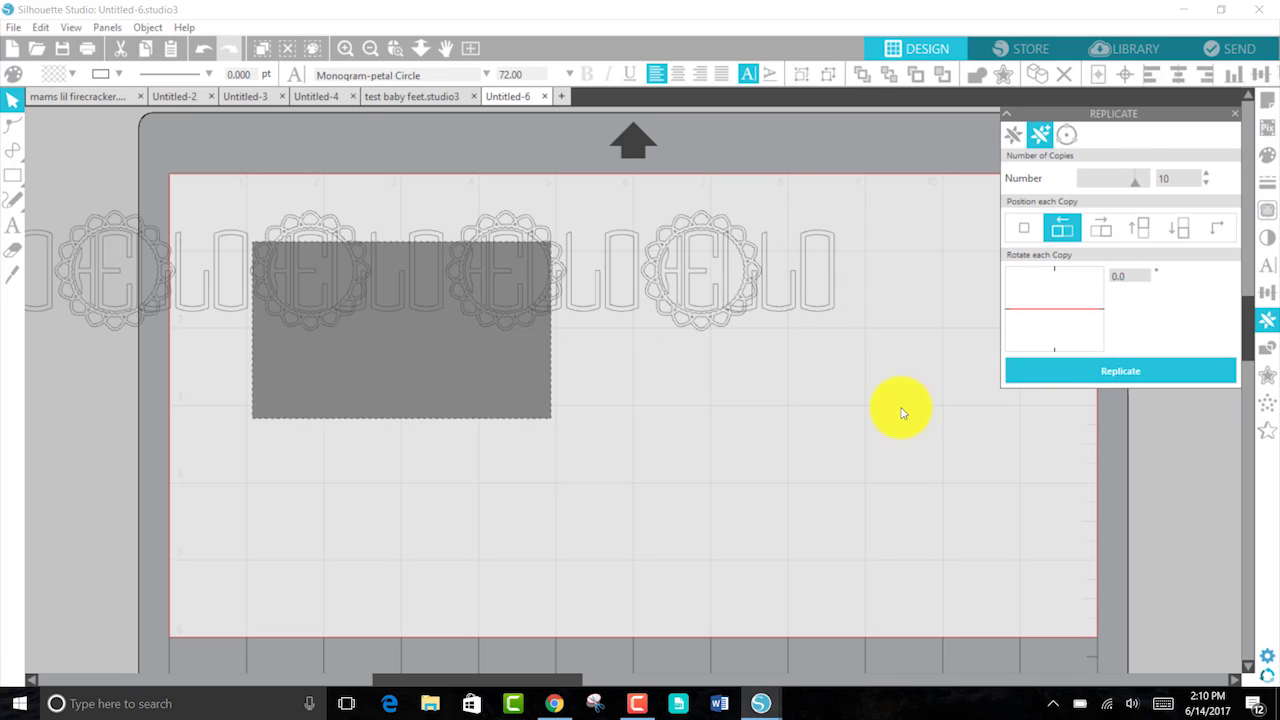
{"action": "left_click", "coordinate": [203, 48]}
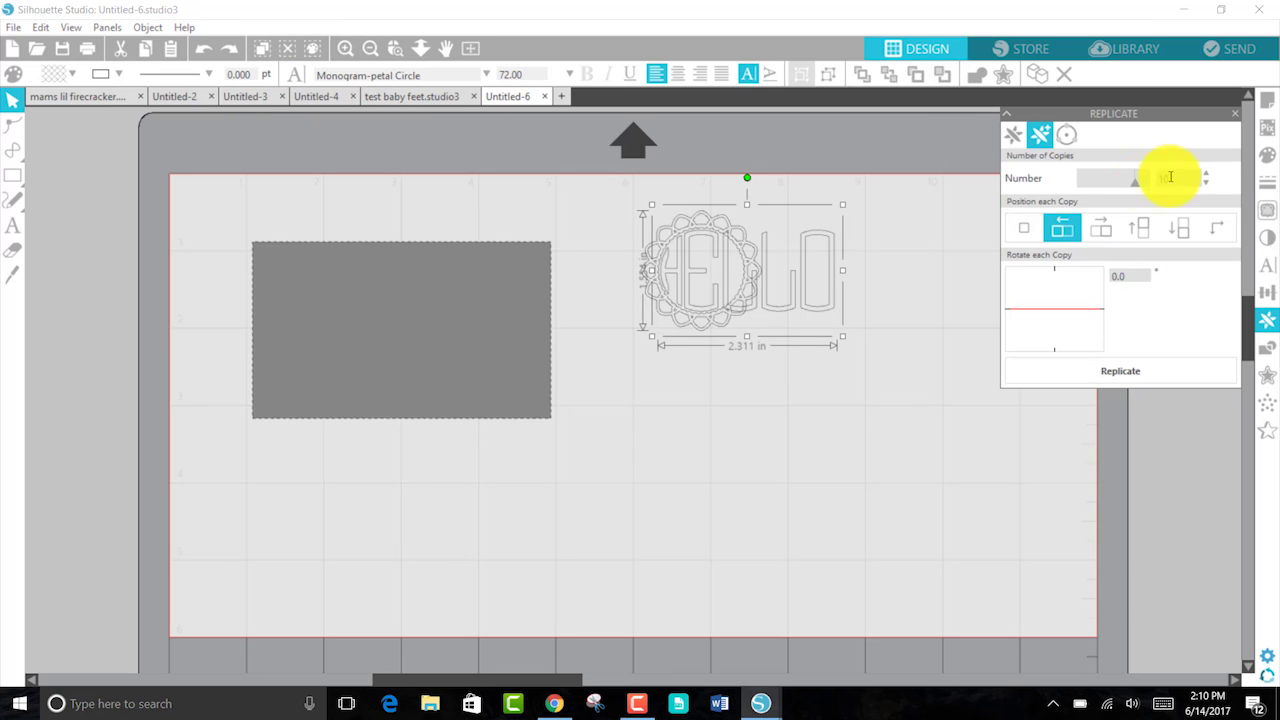
Step: Try replicating the Hello text as 10 copies toward its left, each rotated 100 degrees, and undo the copies
{"action": "double_click", "coordinate": [738, 275]}
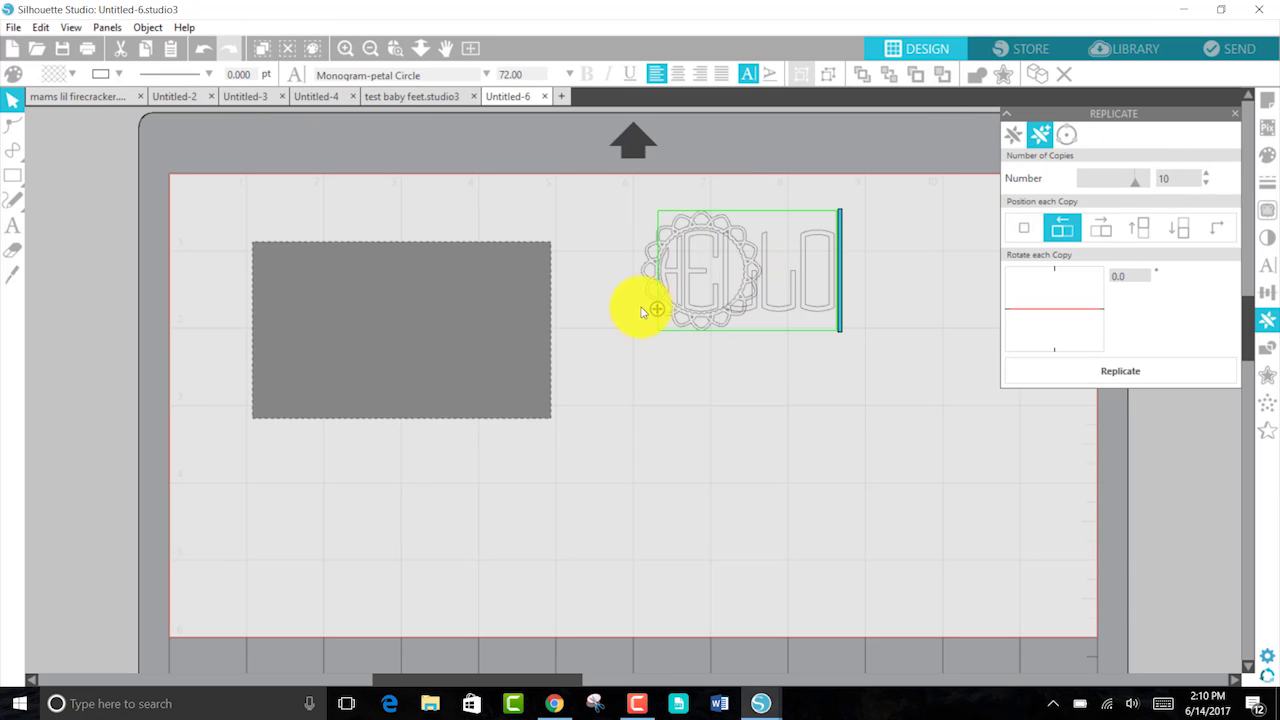
{"action": "left_click", "coordinate": [798, 300]}
{"action": "left_click", "coordinate": [798, 300]}
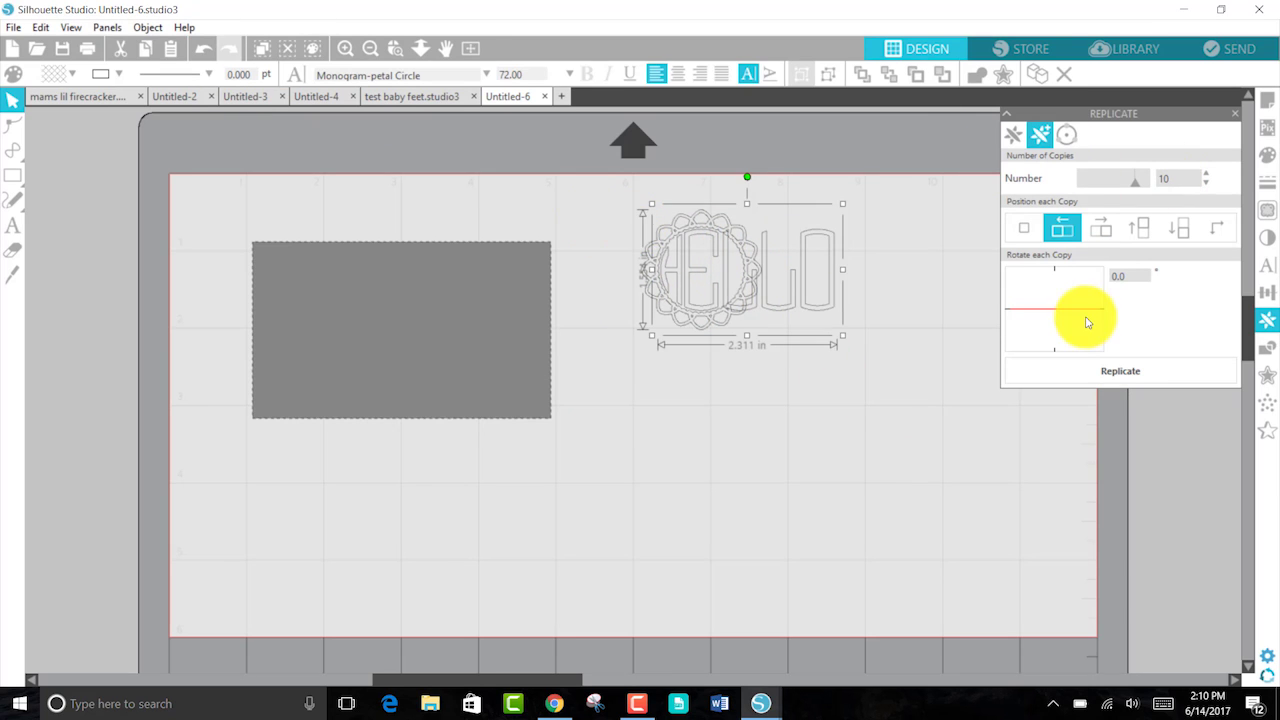
{"action": "left_click", "coordinate": [1120, 276]}
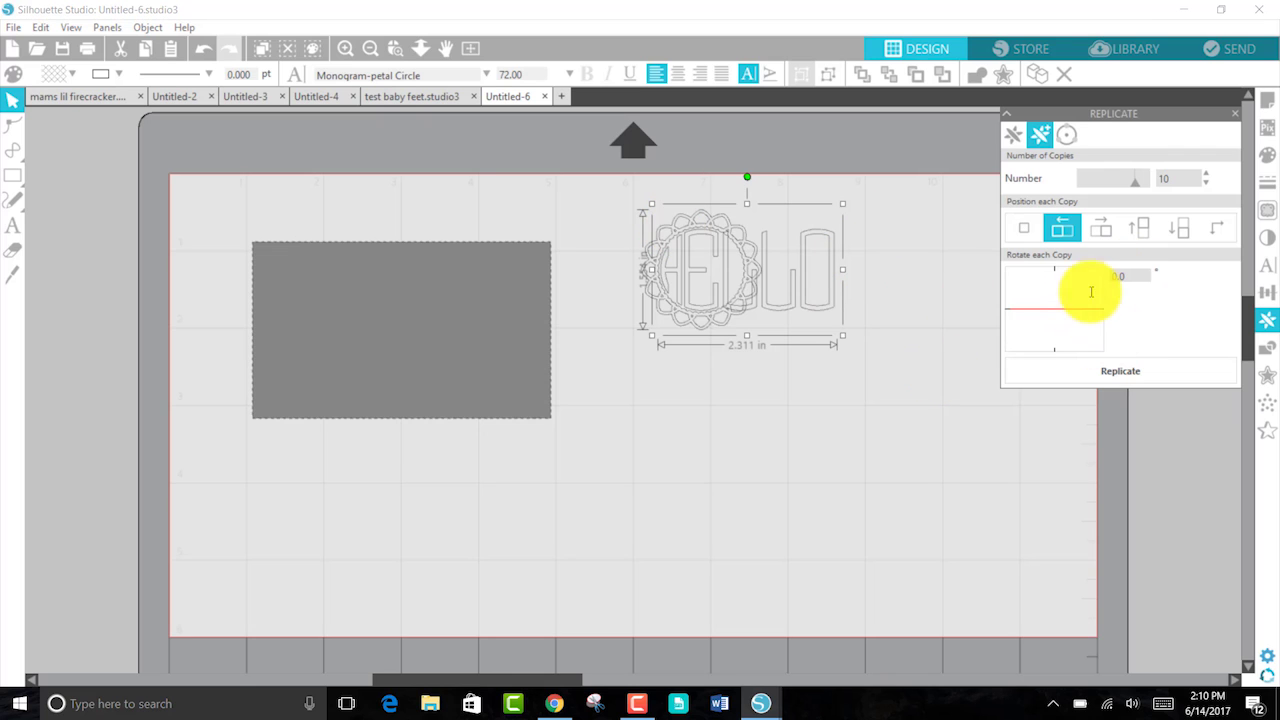
{"action": "type", "text": "100"}
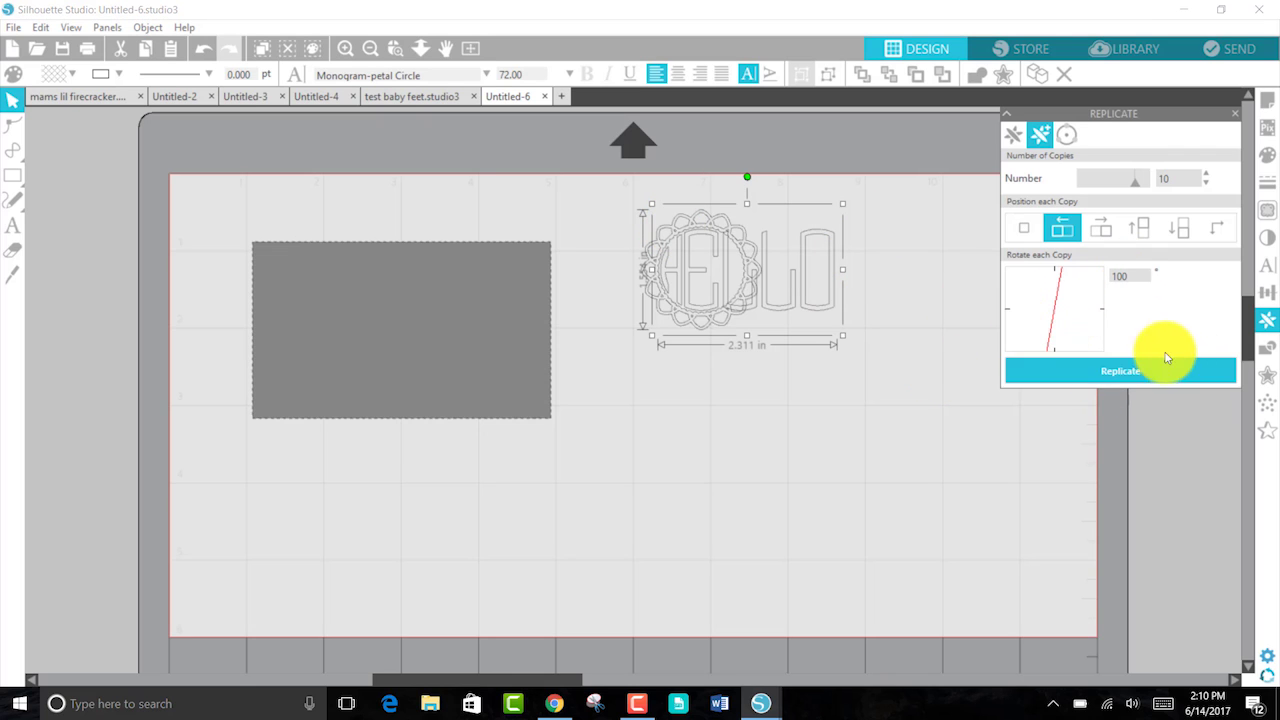
{"action": "left_click", "coordinate": [1143, 366]}
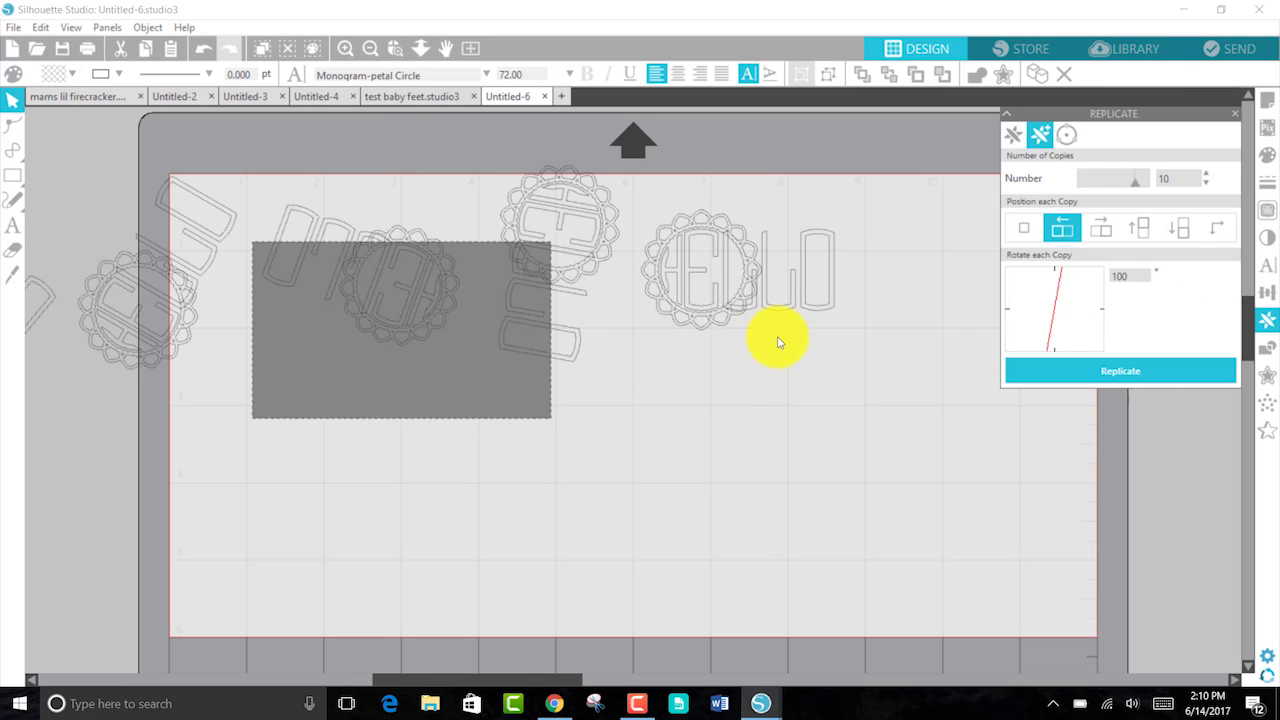
{"action": "left_click", "coordinate": [1075, 225]}
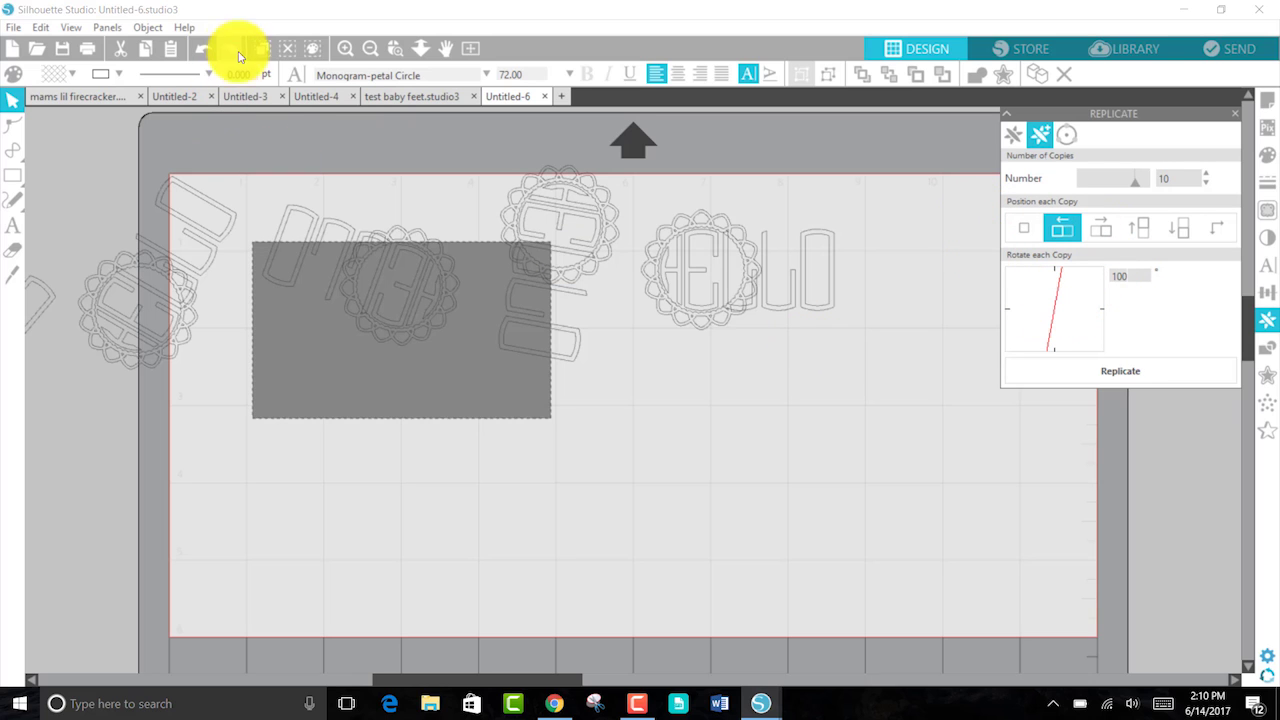
{"action": "left_click", "coordinate": [203, 48]}
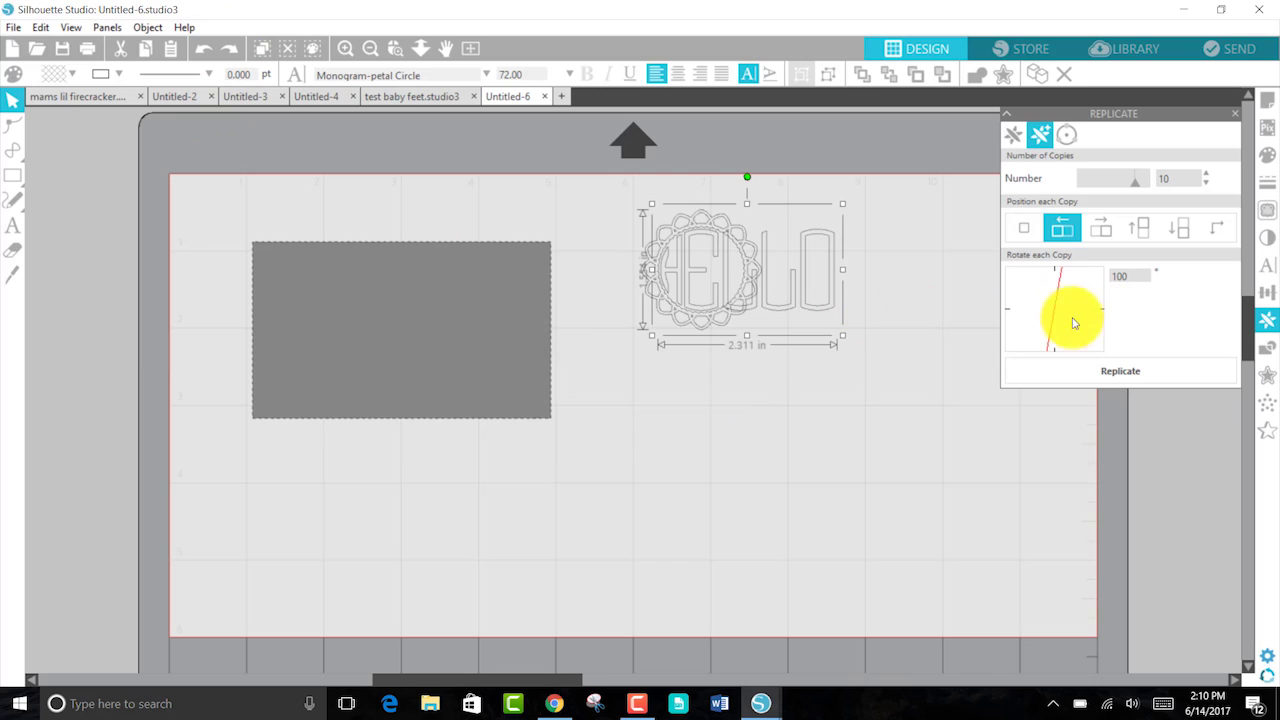
Step: Open the object on path replicate options and draw a circle about 3.41 in across on the page
{"action": "left_click", "coordinate": [1066, 134]}
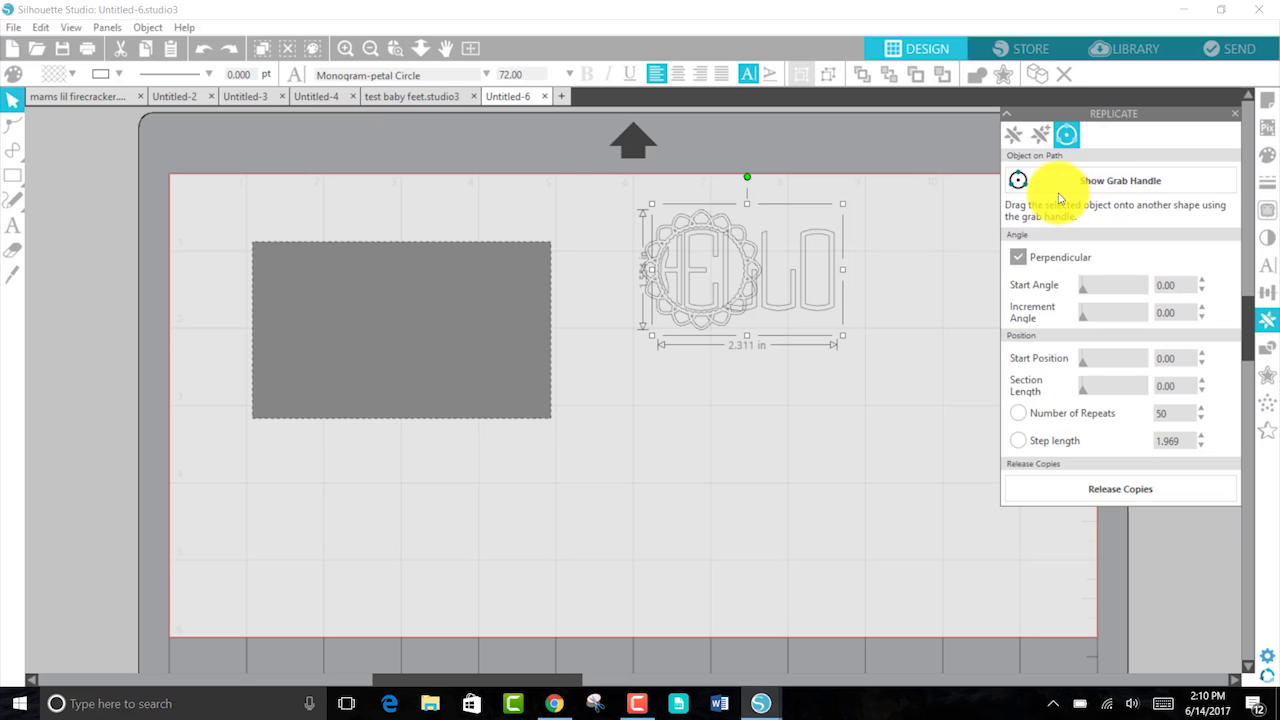
{"action": "left_click", "coordinate": [1058, 186]}
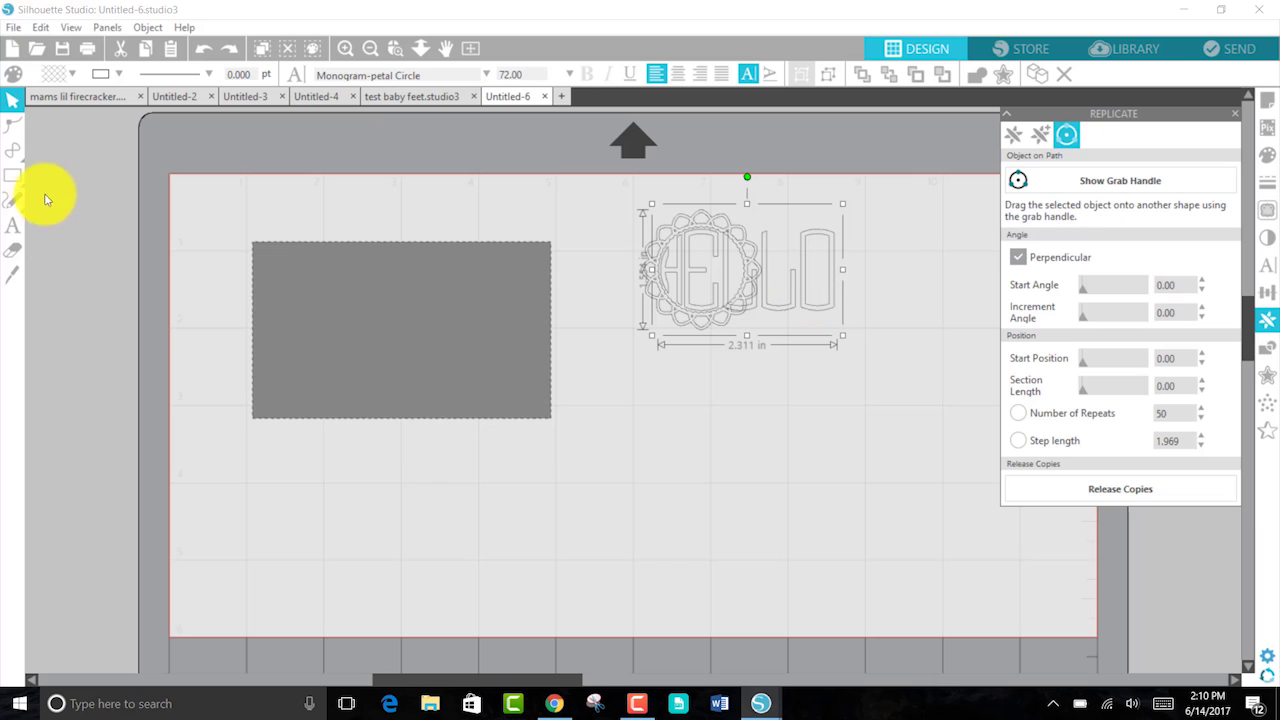
{"action": "mouse_move", "coordinate": [16, 176]}
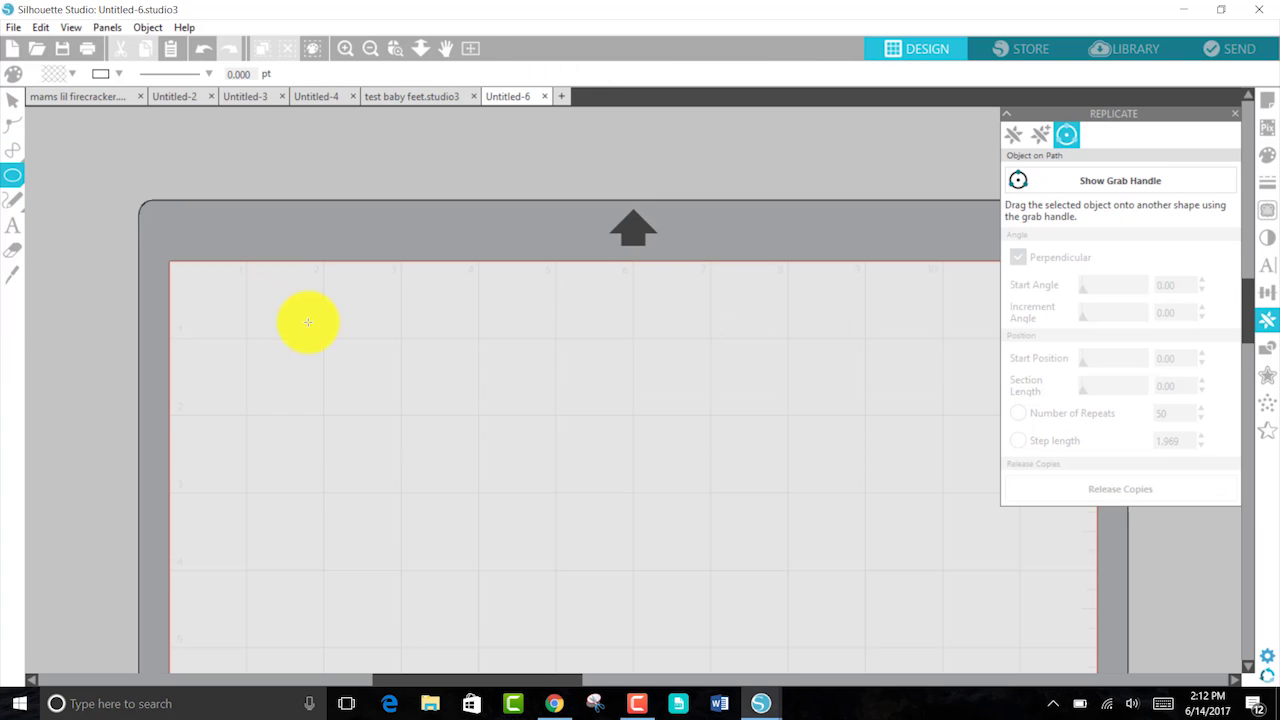
{"action": "left_click_drag", "start_coordinate": [308, 321], "coordinate": [572, 585]}
{"action": "key", "text": "v"}
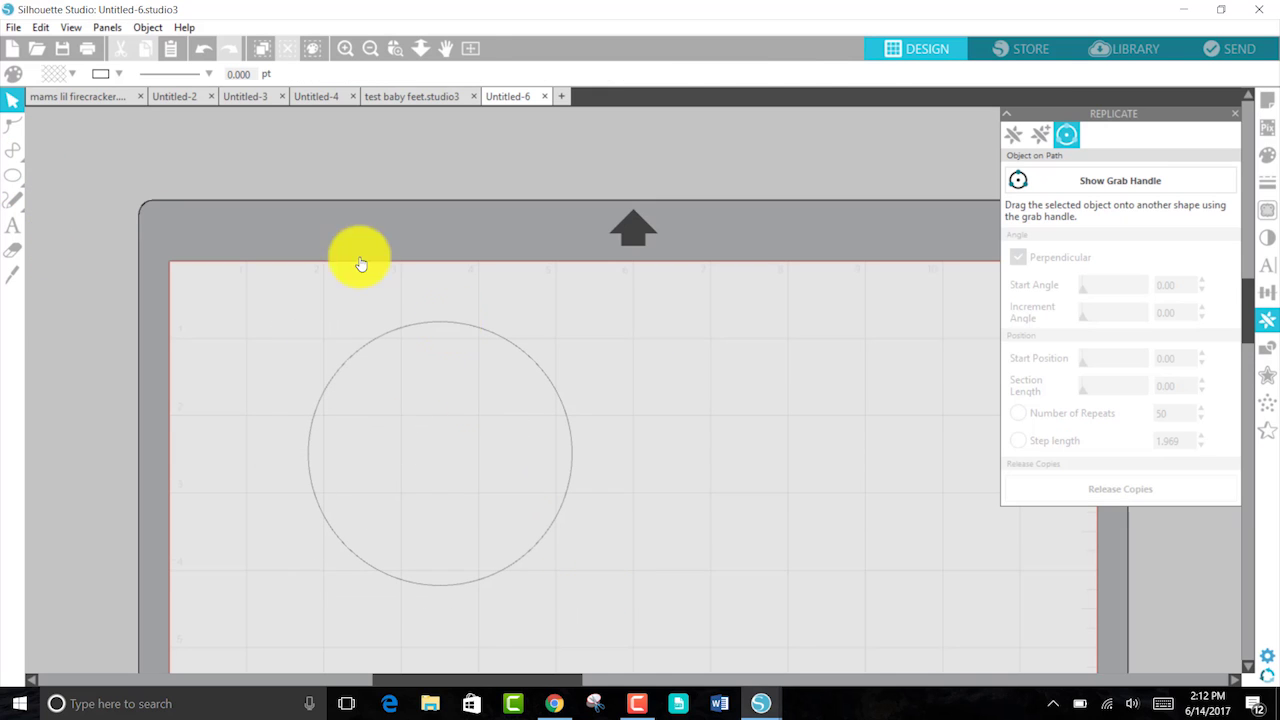
{"action": "left_click", "coordinate": [337, 366]}
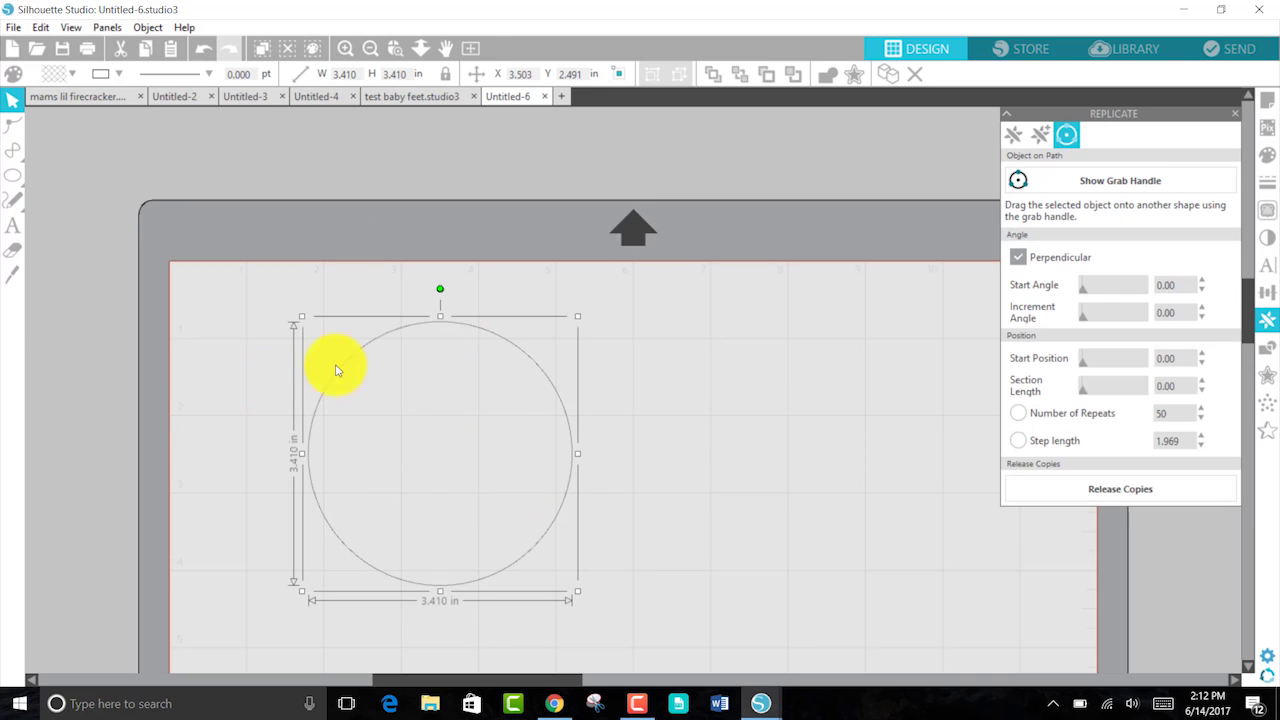
Step: Draw a small circle about 1.115 in across over the large circle's upper edge and reopen the replicate settings
{"action": "left_click", "coordinate": [10, 180]}
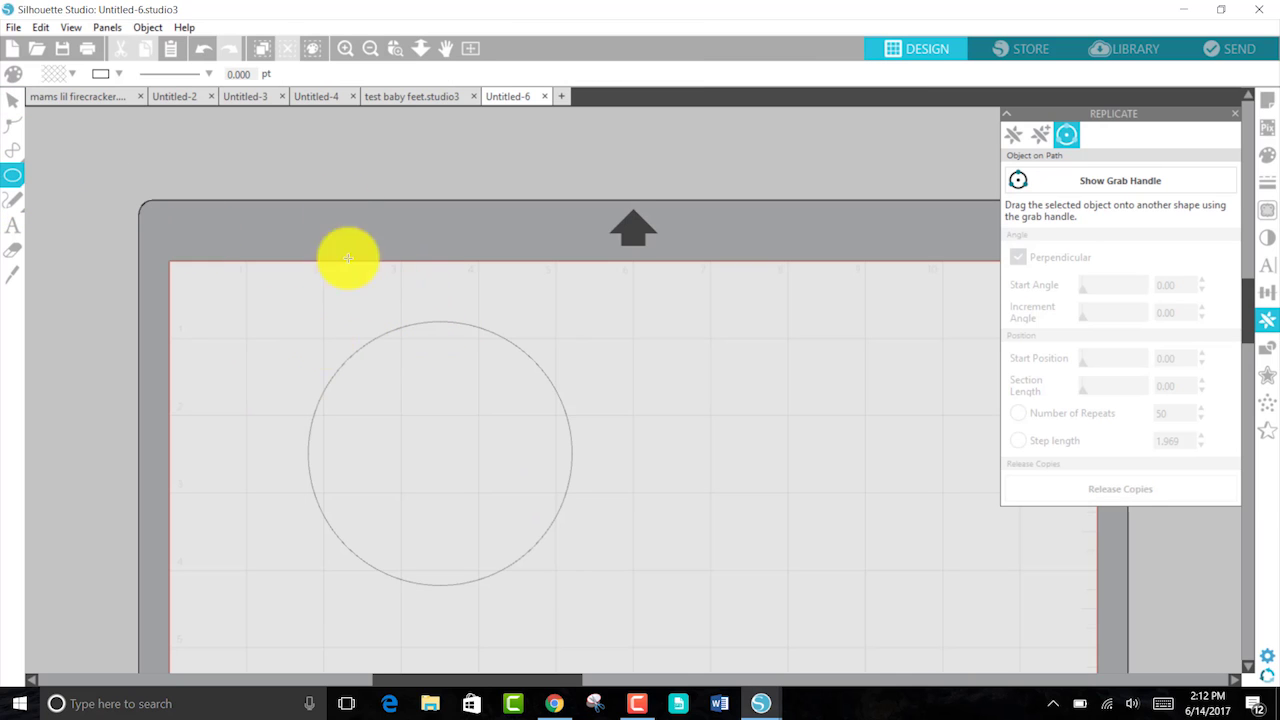
{"action": "mouse_move", "coordinate": [417, 294]}
{"action": "left_mouse_down"}
{"action": "mouse_move", "coordinate": [500, 383]}
{"action": "mouse_move", "coordinate": [465, 350]}
{"action": "left_mouse_up"}
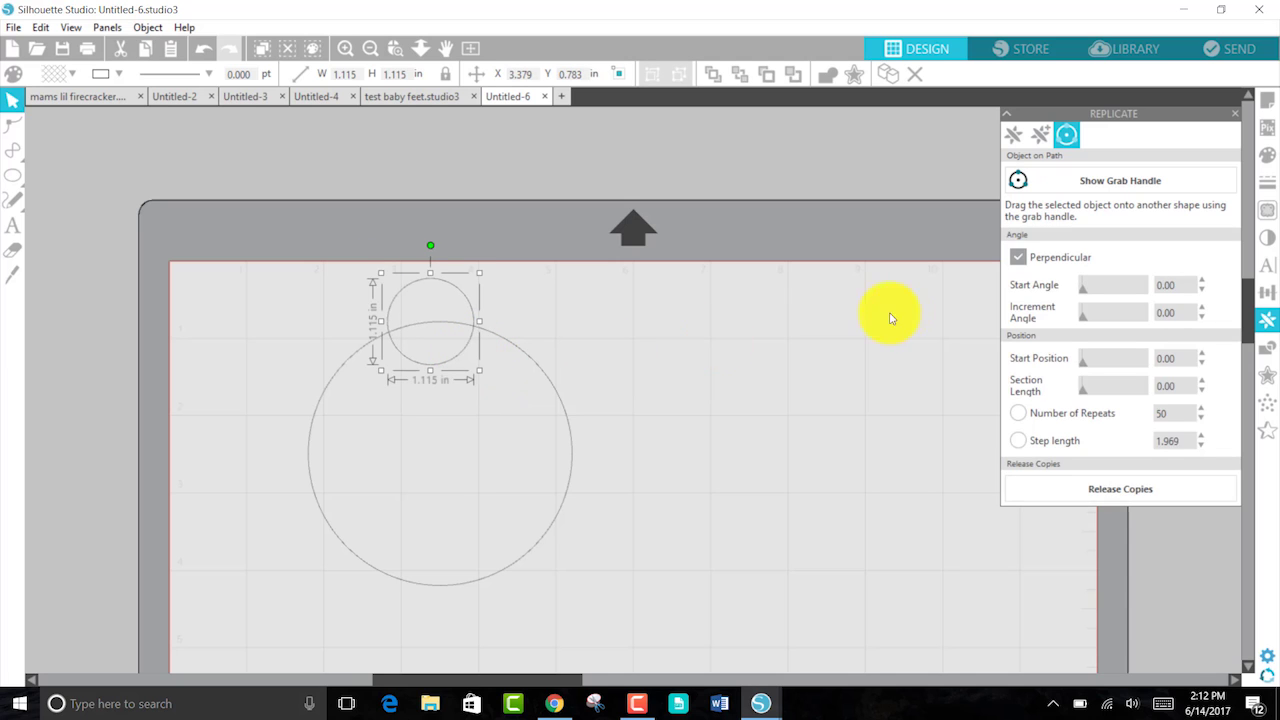
{"action": "left_click", "coordinate": [1235, 113]}
{"action": "left_click", "coordinate": [1267, 319]}
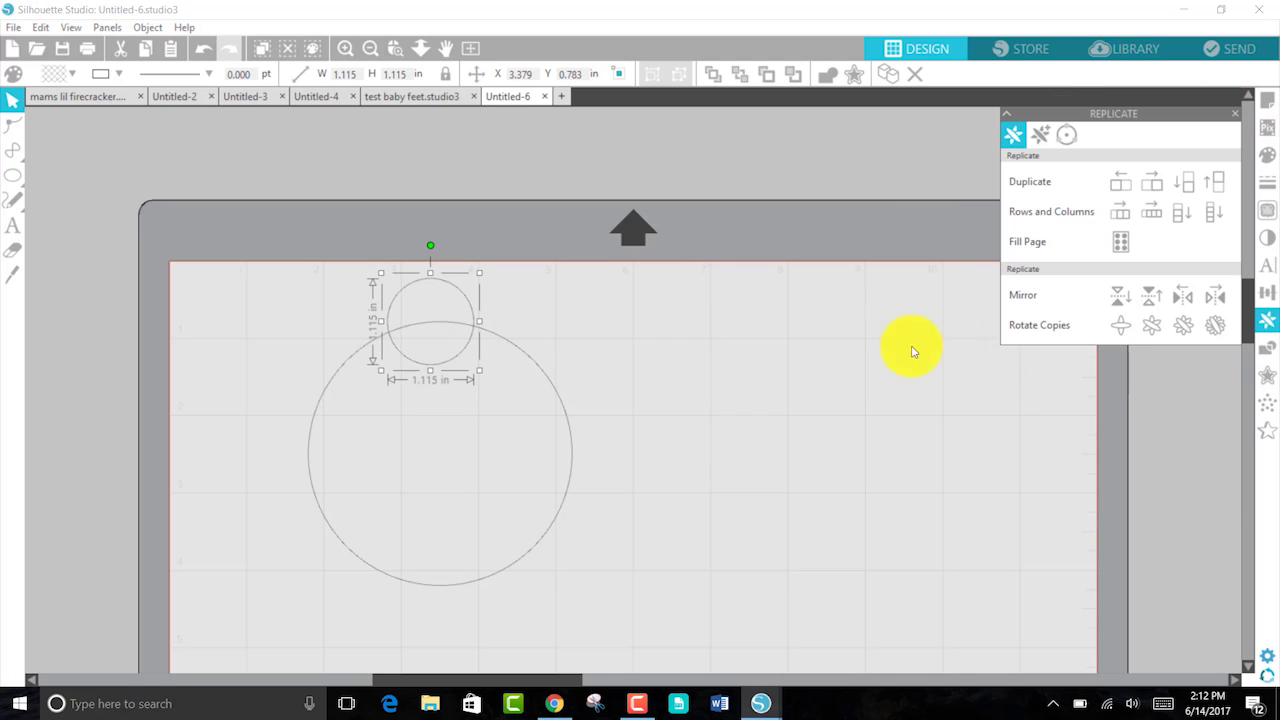
Step: Position the small circle at the top of the large circle and replicate it along that circle's path using the grab handle
{"action": "left_click_drag", "start_coordinate": [449, 286], "coordinate": [532, 250]}
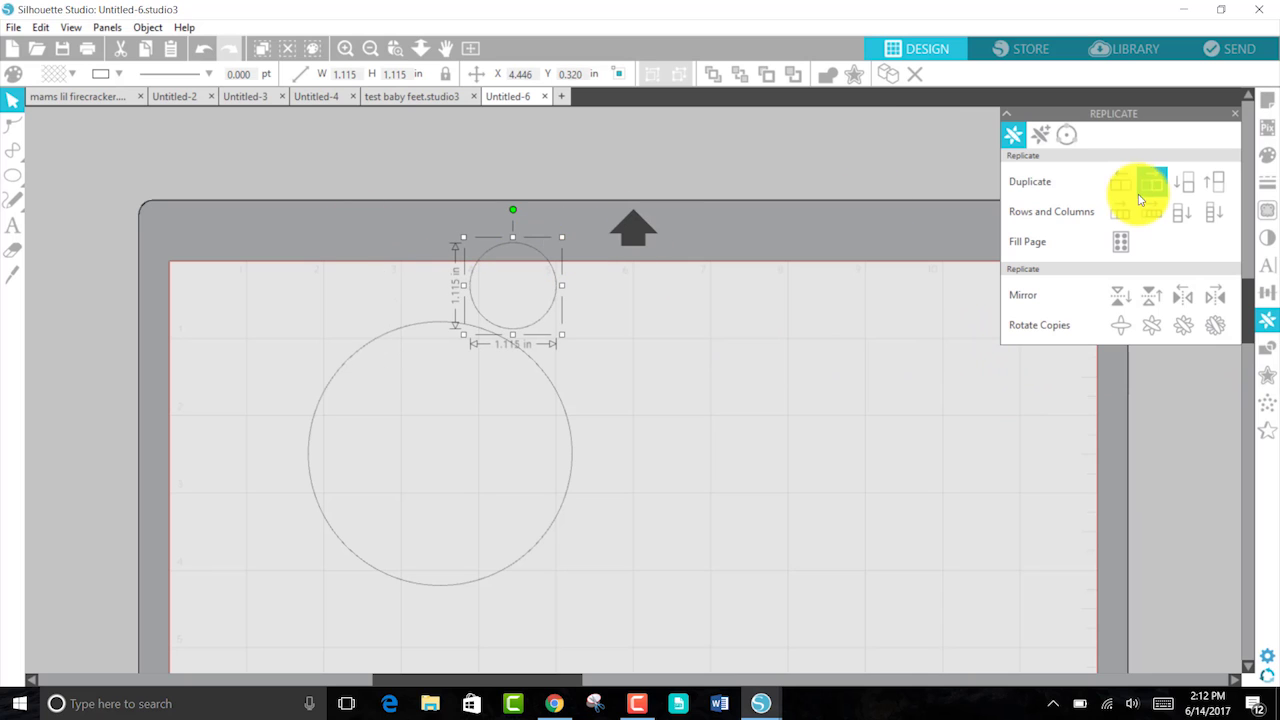
{"action": "left_click", "coordinate": [1066, 134]}
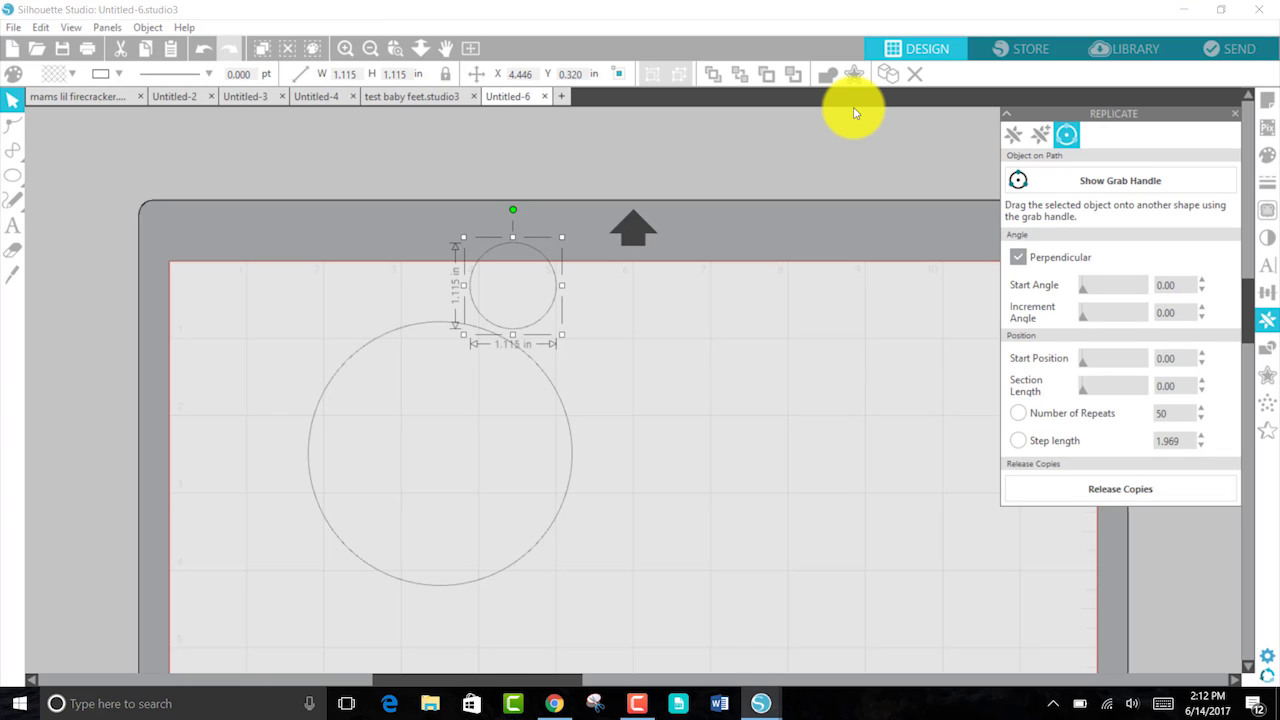
{"action": "left_click_drag", "start_coordinate": [548, 264], "coordinate": [484, 298]}
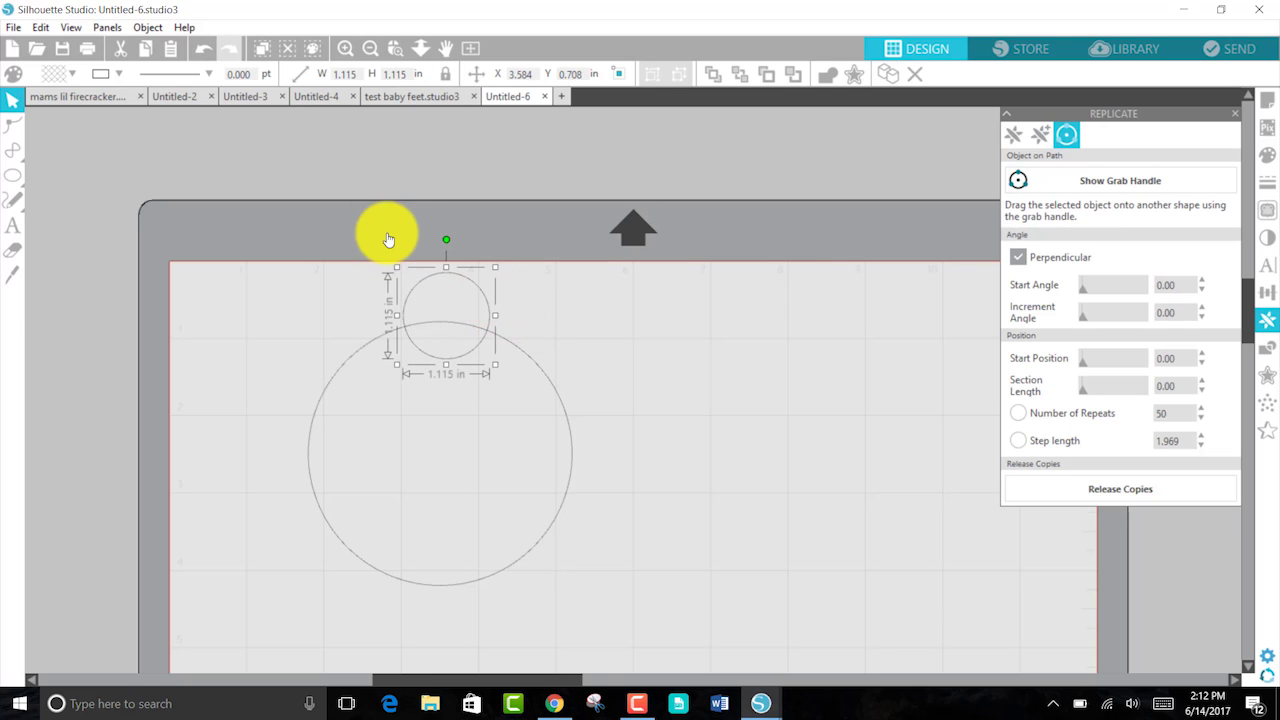
{"action": "left_click", "coordinate": [1074, 182]}
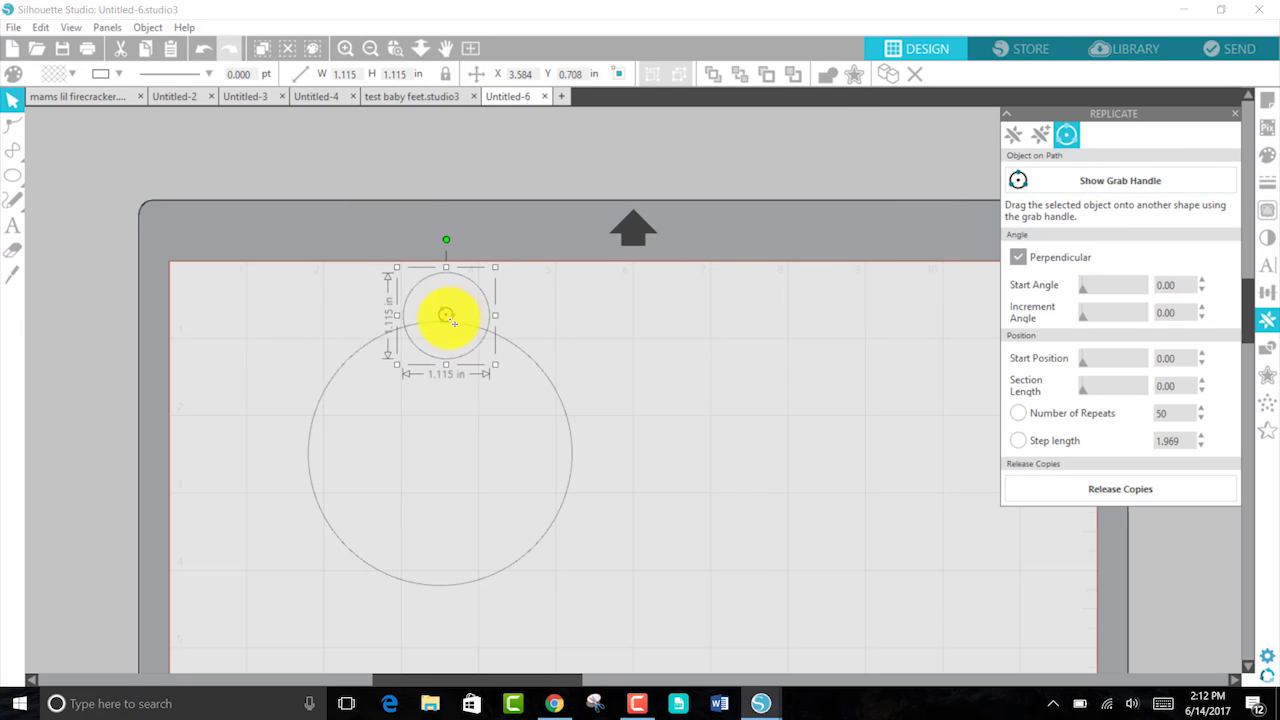
{"action": "mouse_move", "coordinate": [446, 314]}
{"action": "left_mouse_down"}
{"action": "mouse_move", "coordinate": [351, 257]}
{"action": "mouse_move", "coordinate": [443, 322]}
{"action": "left_mouse_up"}
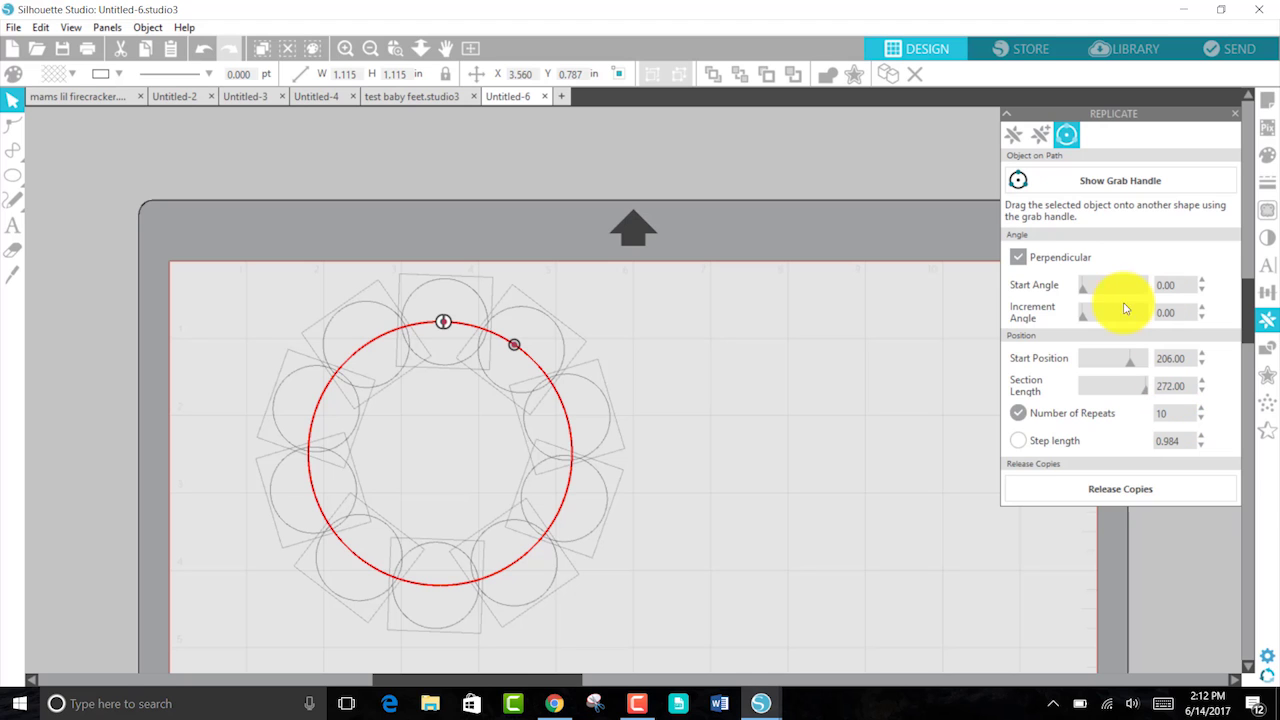
Step: Try the start and increment angles of the path copies, then set their start position to 50 and finally to 0
{"action": "mouse_move", "coordinate": [1083, 295]}
{"action": "left_mouse_down"}
{"action": "mouse_move", "coordinate": [1103, 286]}
{"action": "mouse_move", "coordinate": [1107, 307]}
{"action": "mouse_move", "coordinate": [1081, 297]}
{"action": "left_mouse_up"}
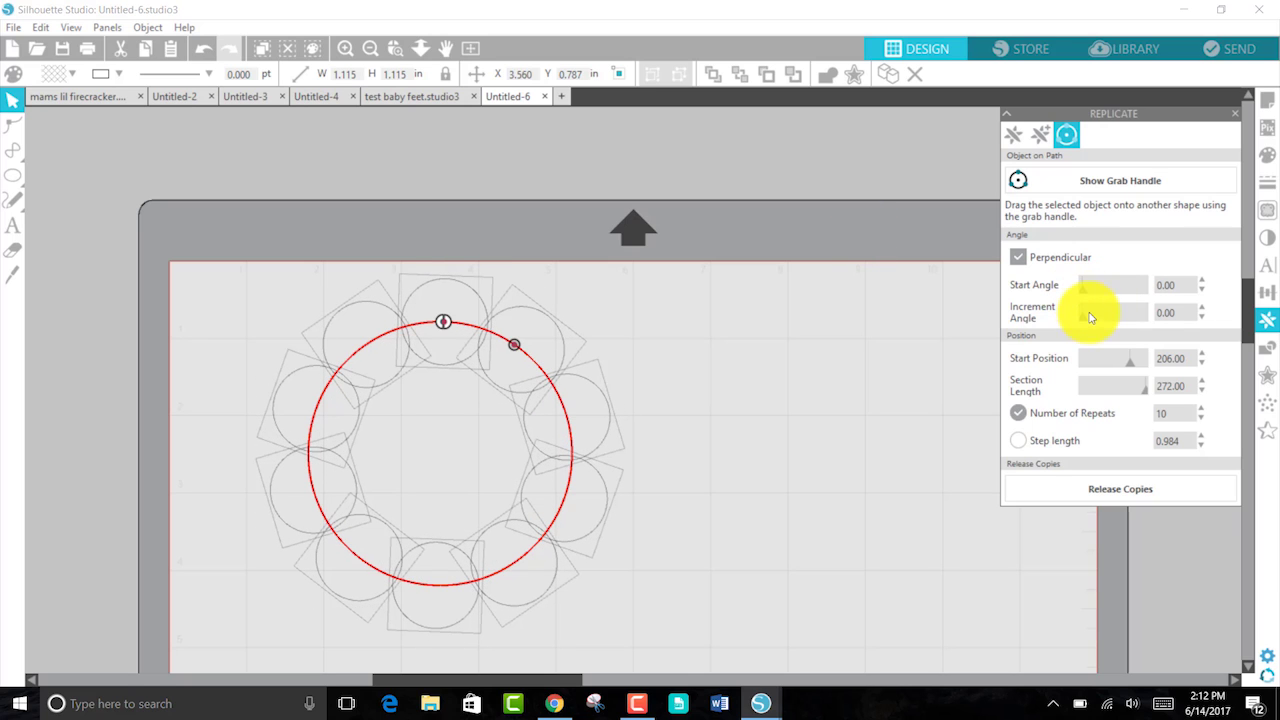
{"action": "left_click_drag", "start_coordinate": [1083, 315], "coordinate": [1076, 314]}
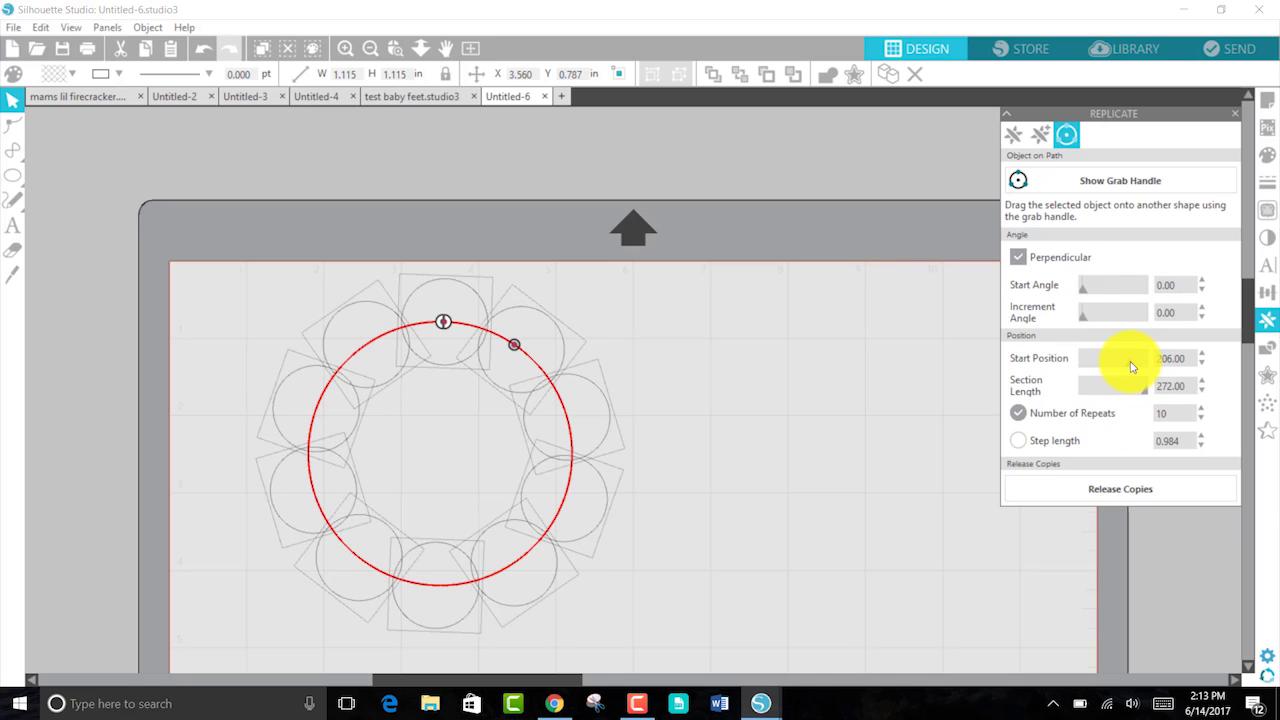
{"action": "left_click_drag", "start_coordinate": [1129, 367], "coordinate": [1093, 356]}
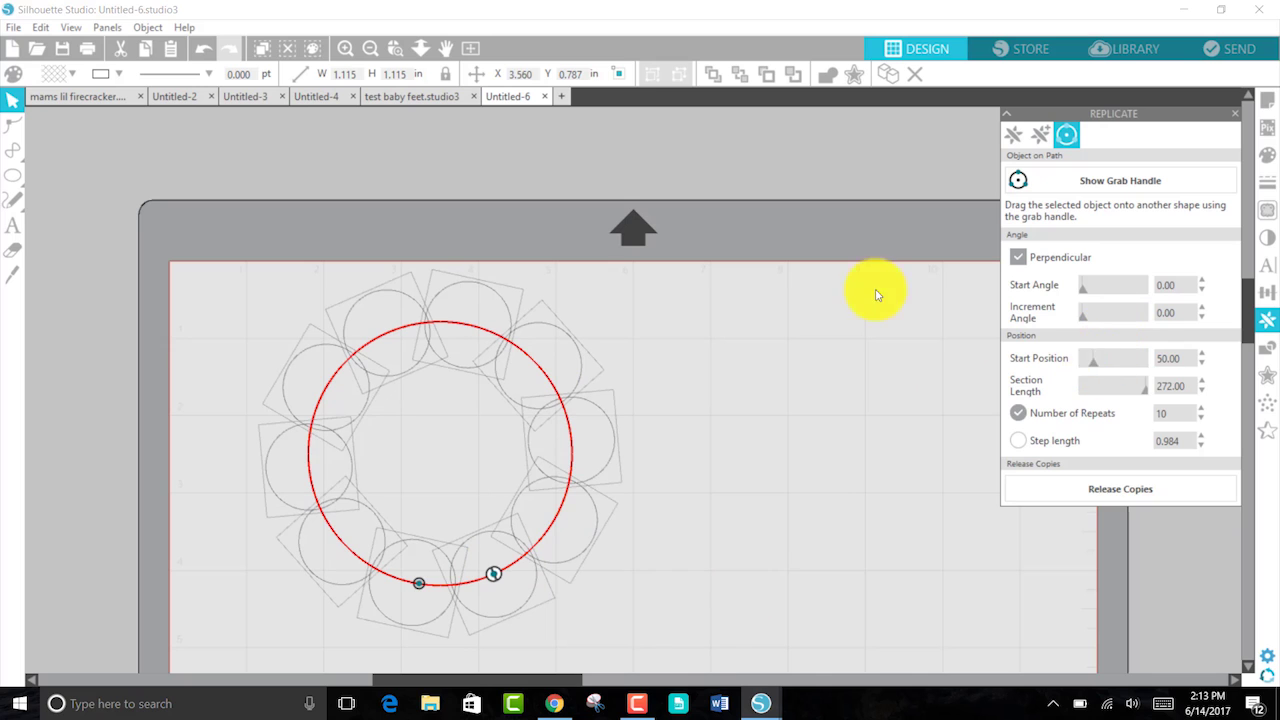
{"action": "left_click_drag", "start_coordinate": [1096, 358], "coordinate": [1063, 351]}
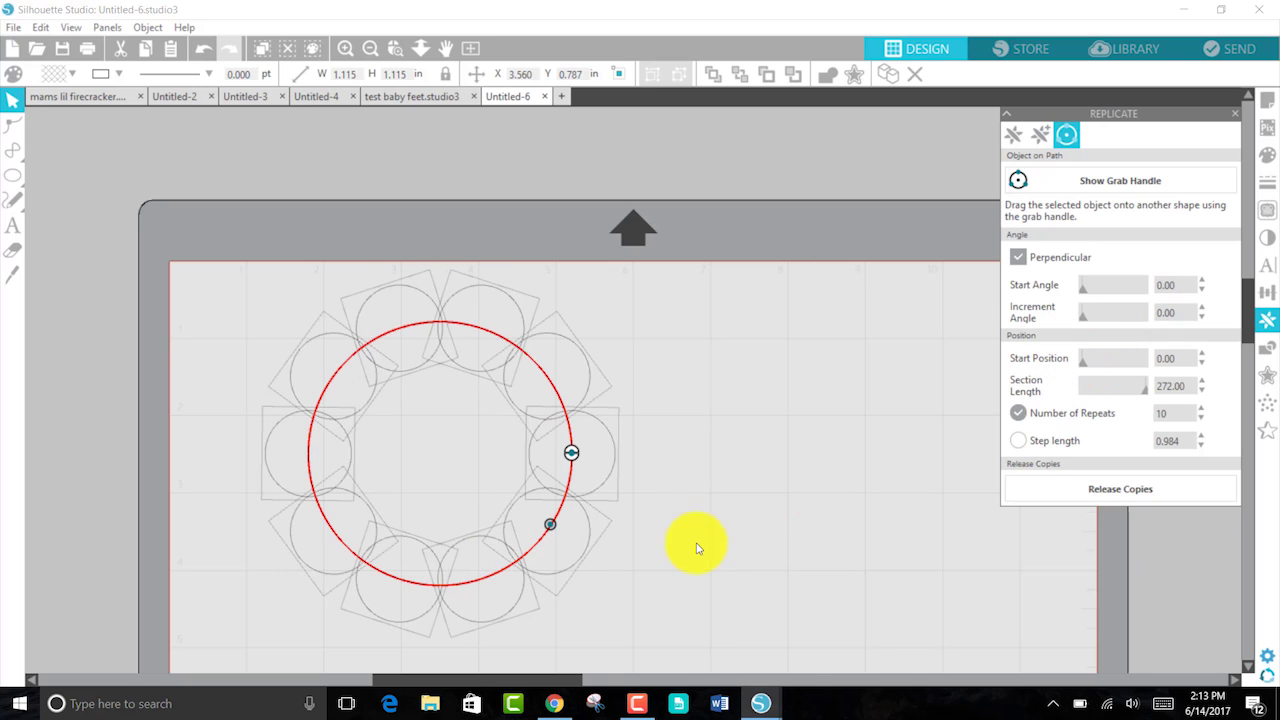
Step: Set the number of repeats along the large circle to 3, then raise it gradually to 9
{"action": "left_click_drag", "start_coordinate": [1137, 397], "coordinate": [1168, 418]}
{"action": "left_click", "coordinate": [1178, 419]}
{"action": "type", "text": "3"}
{"action": "key", "text": "Return"}
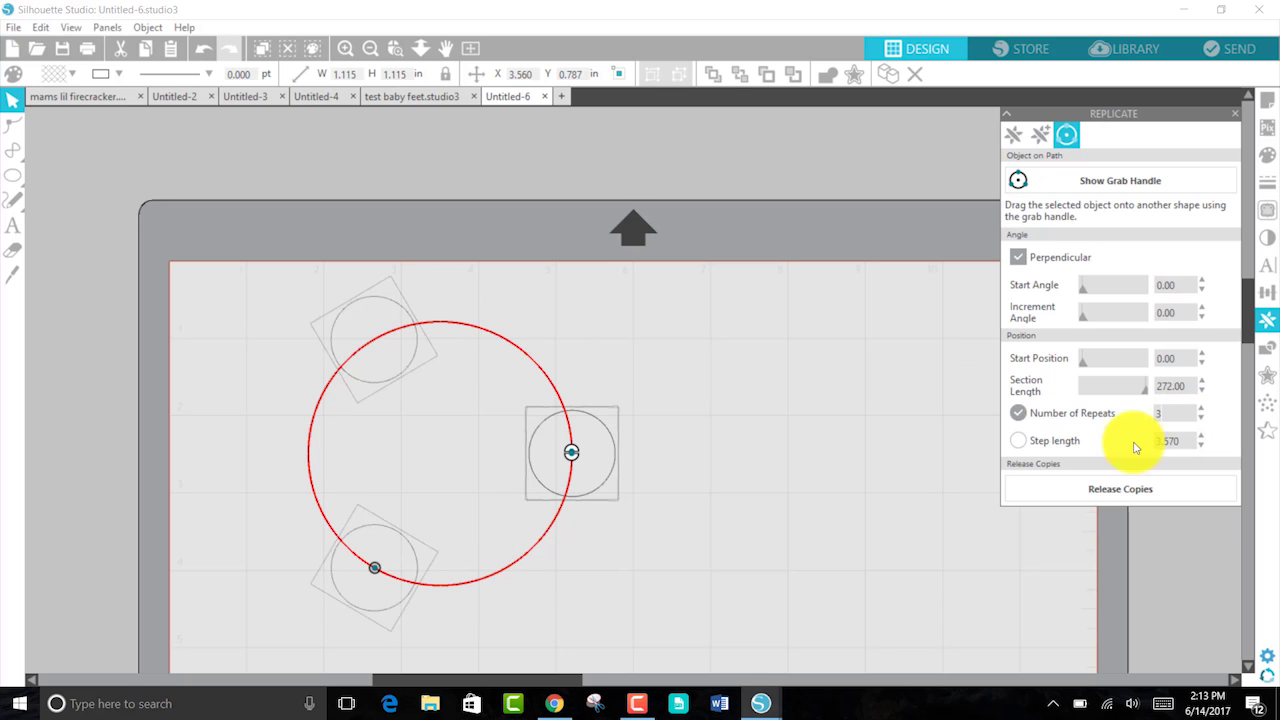
{"action": "key", "text": "Up"}
{"action": "key", "text": "Up"}
{"action": "key", "text": "Up"}
{"action": "key", "text": "Up"}
{"action": "key", "text": "Up"}
{"action": "key", "text": "Up"}
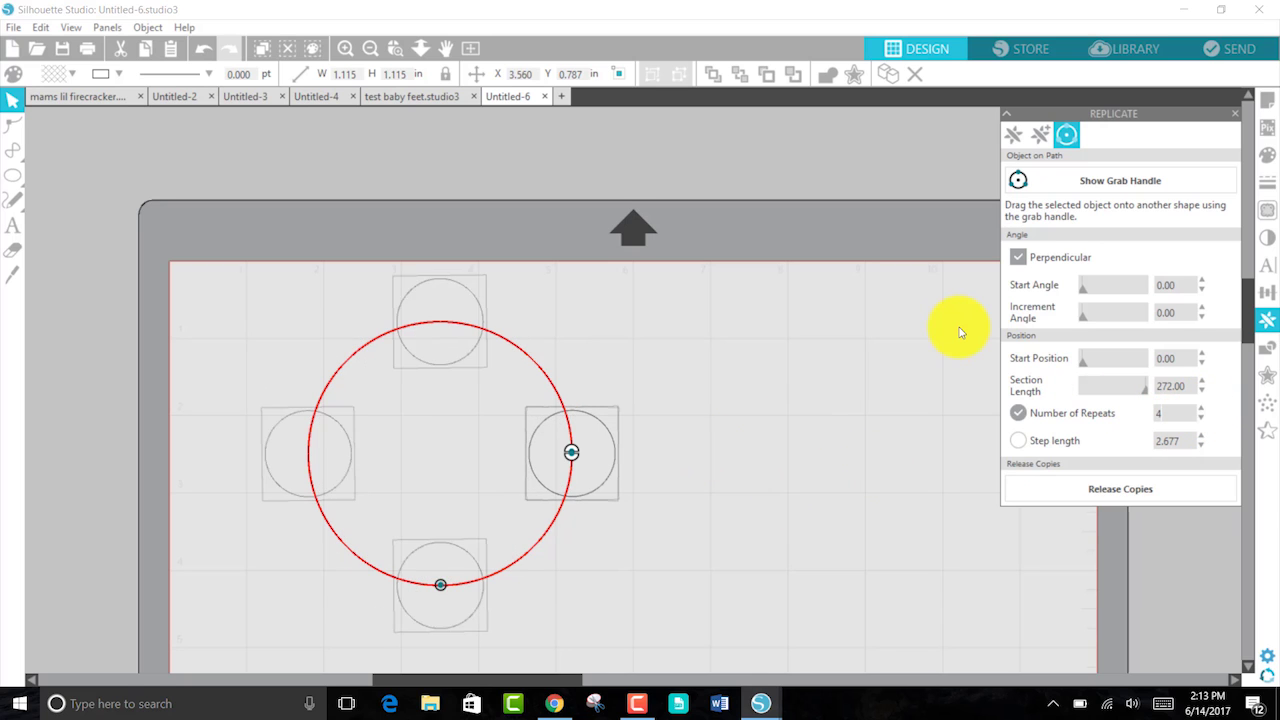
{"action": "key", "text": "Up"}
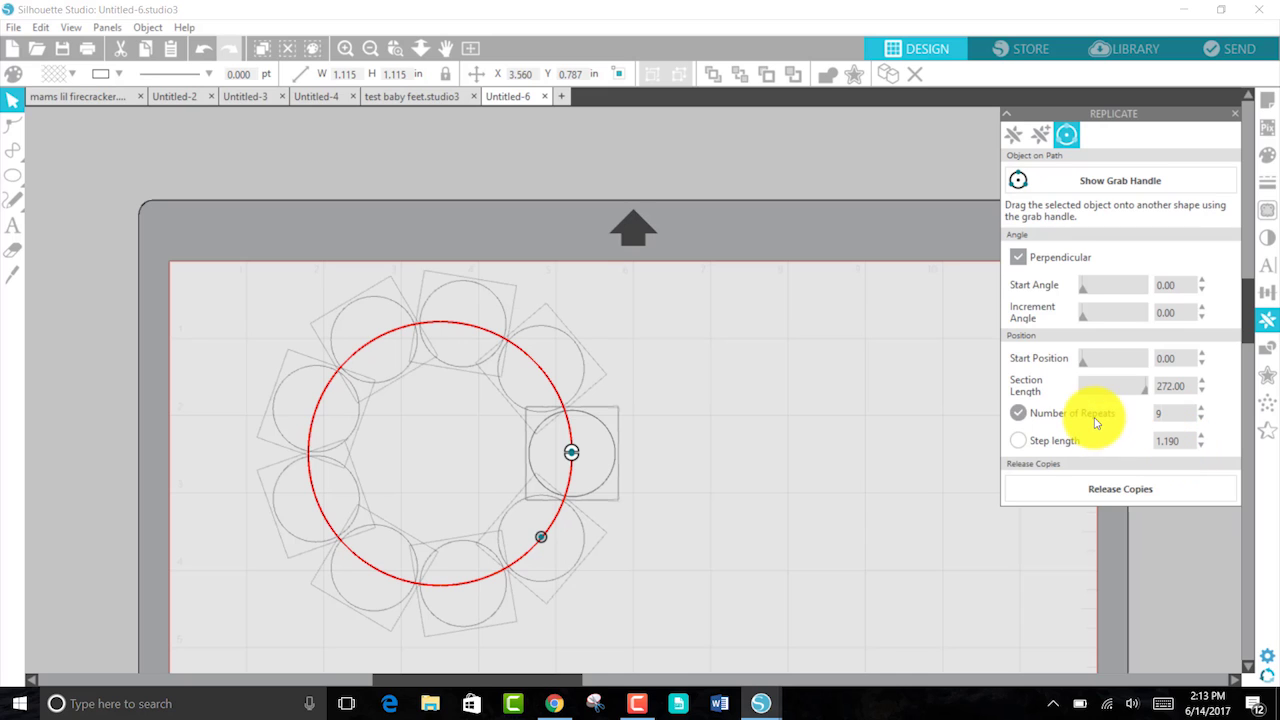
Step: Switch the path copies to step length spacing and shorten the step to about 0.796
{"action": "left_click", "coordinate": [1018, 441]}
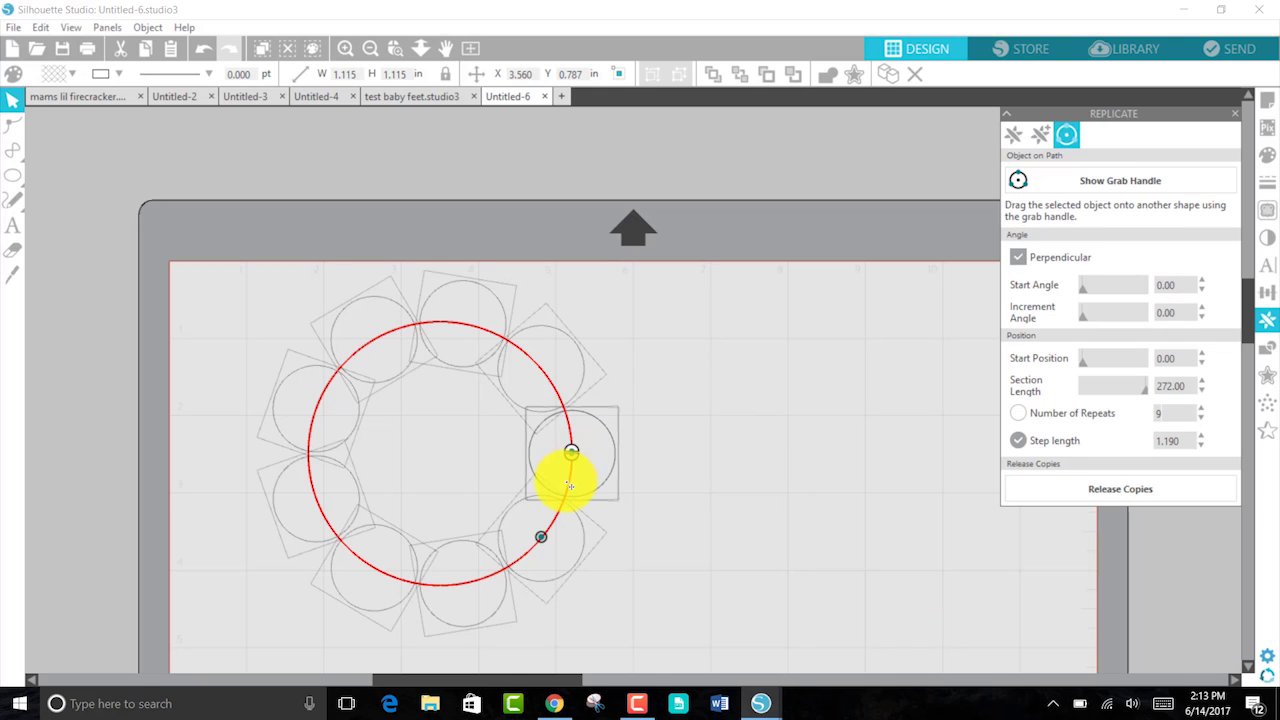
{"action": "left_click_drag", "start_coordinate": [574, 460], "coordinate": [550, 510]}
{"action": "left_click", "coordinate": [675, 492]}
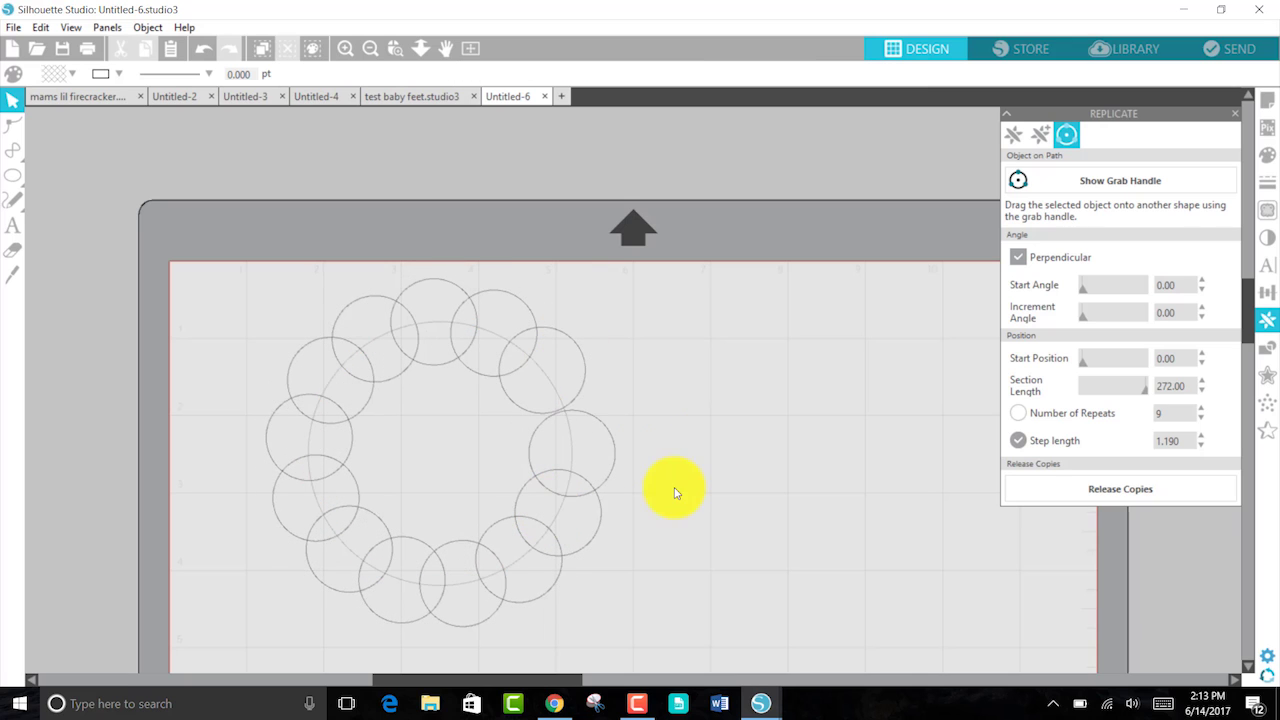
Step: Reselect the path copies, shorten their step length to about 0.654, and release the copies
{"action": "left_click", "coordinate": [453, 274]}
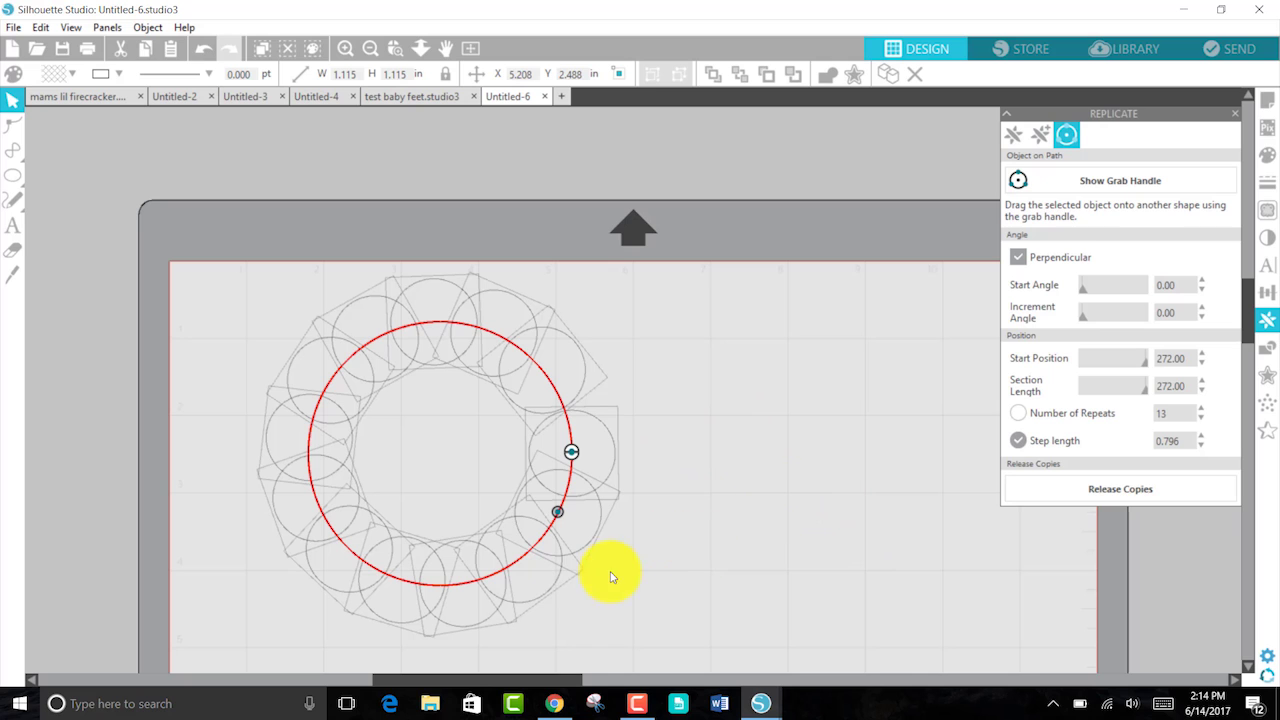
{"action": "left_click_drag", "start_coordinate": [557, 511], "coordinate": [565, 509]}
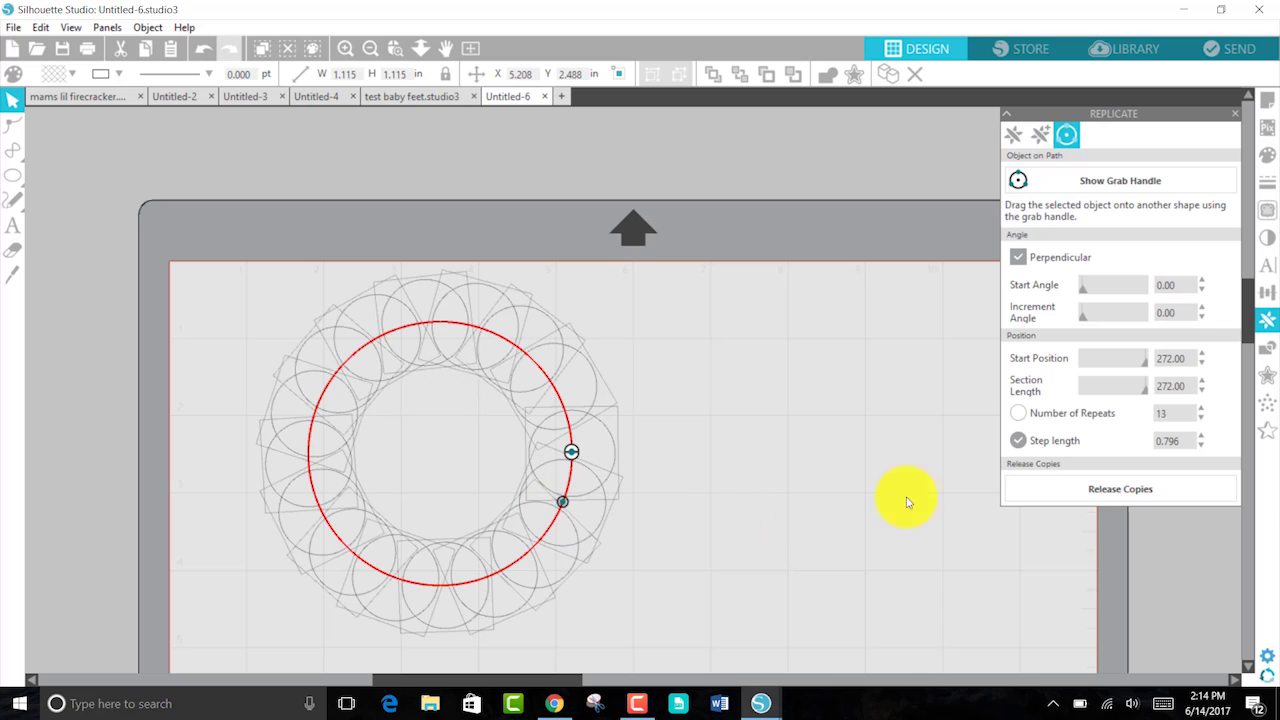
{"action": "left_click", "coordinate": [1043, 484]}
{"action": "left_click", "coordinate": [669, 490]}
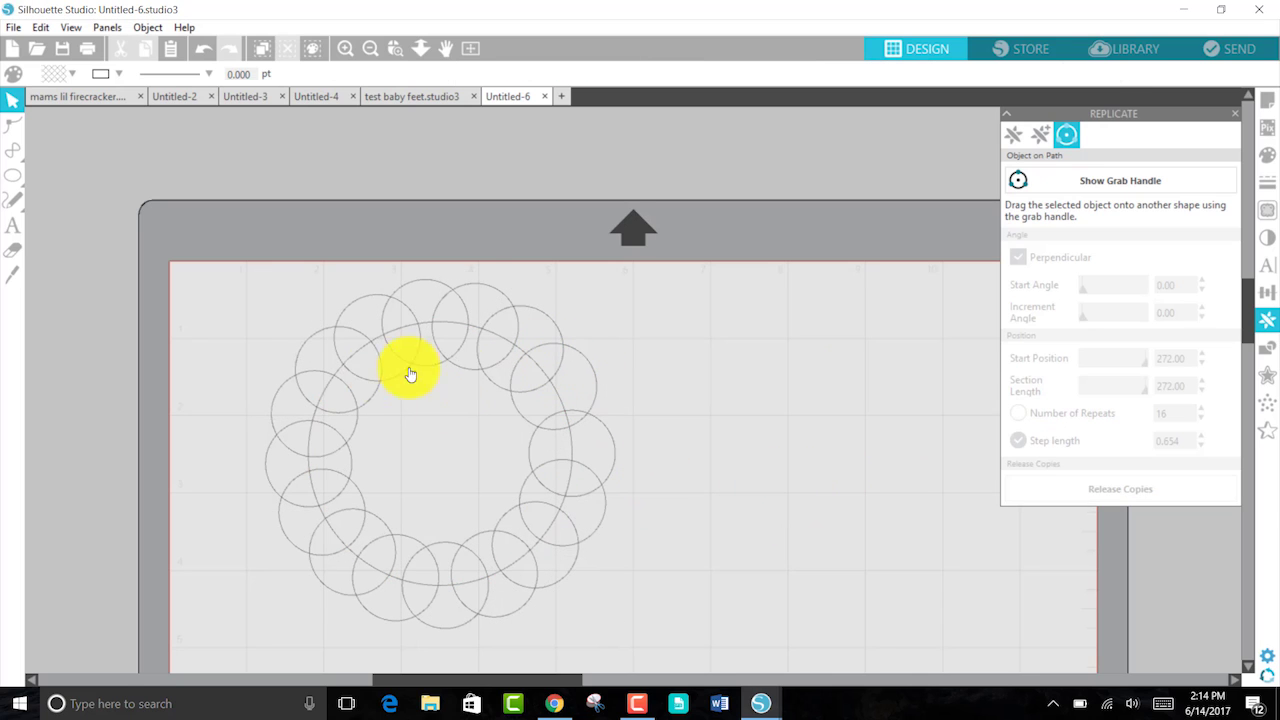
Step: Move the large circle off the page to its left and select all the small circles in the ring
{"action": "left_click_drag", "start_coordinate": [491, 330], "coordinate": [677, 71]}
{"action": "left_click", "coordinate": [846, 314]}
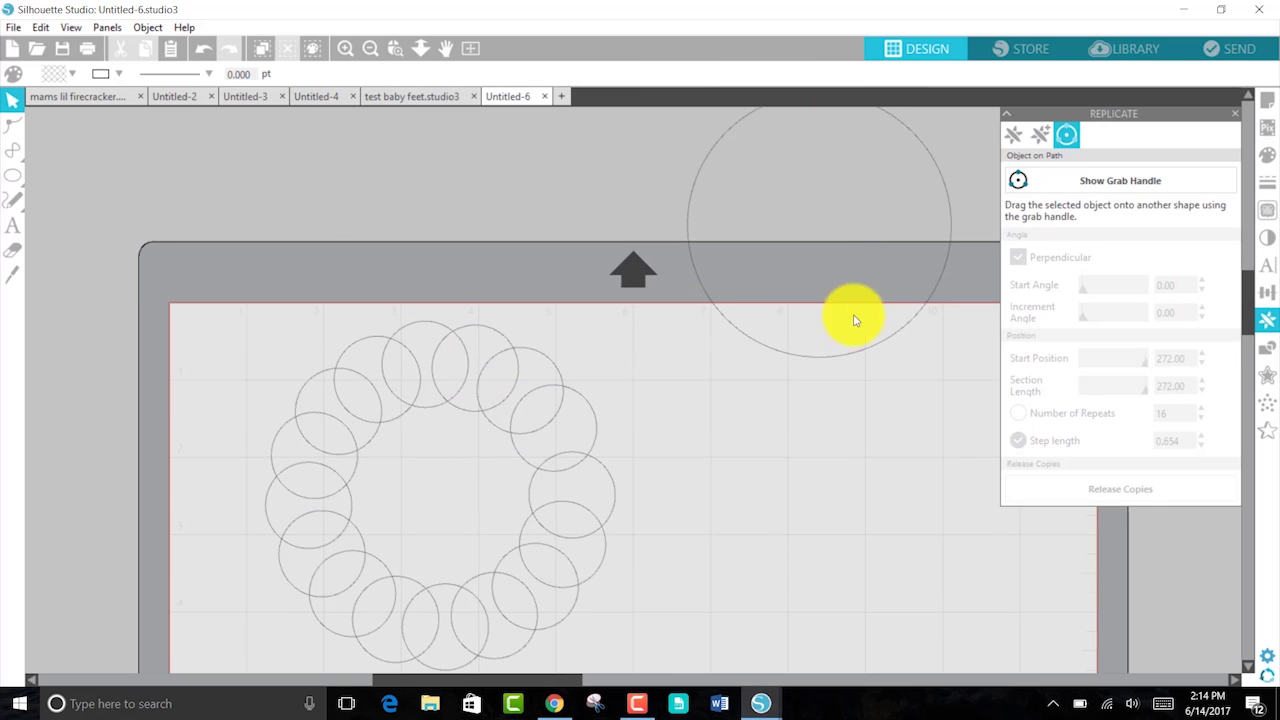
{"action": "left_click_drag", "start_coordinate": [867, 357], "coordinate": [100, 486]}
{"action": "scroll", "coordinate": [337, 414], "scroll_direction": "down", "scroll_amount": 3}
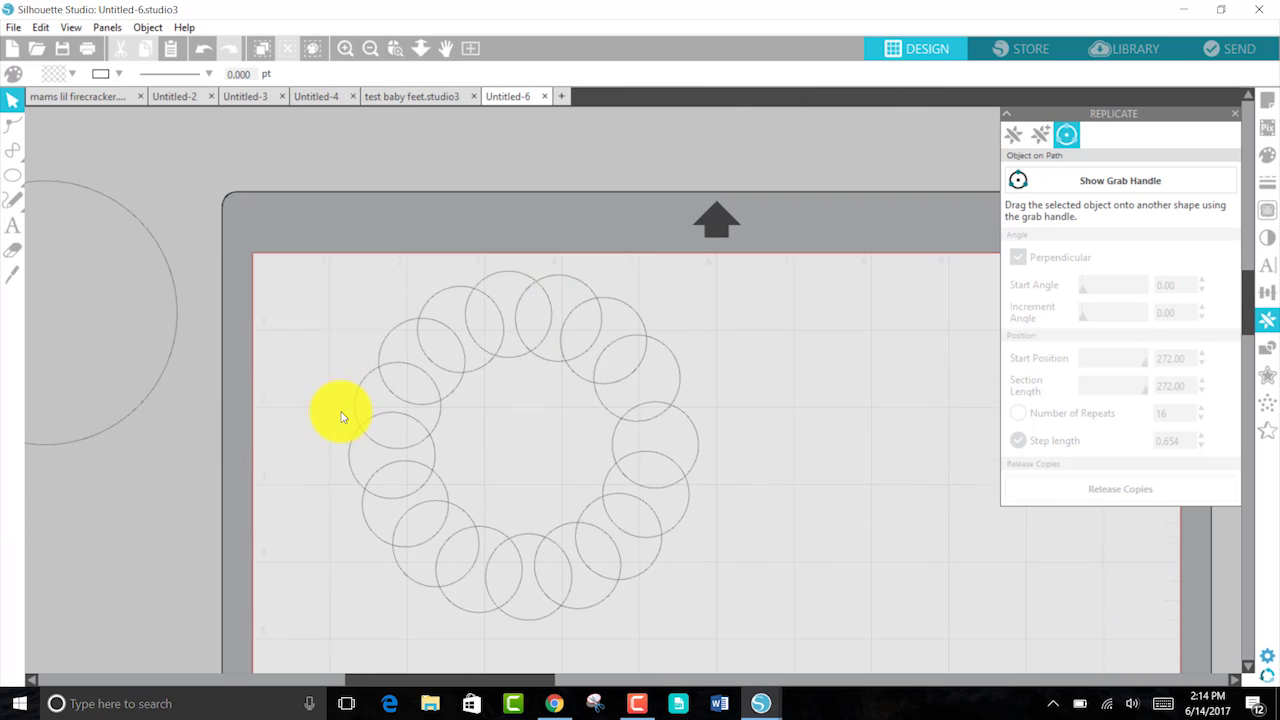
{"action": "left_click_drag", "start_coordinate": [291, 209], "coordinate": [766, 606]}
{"action": "scroll", "coordinate": [800, 620], "scroll_direction": "down", "scroll_amount": 1}
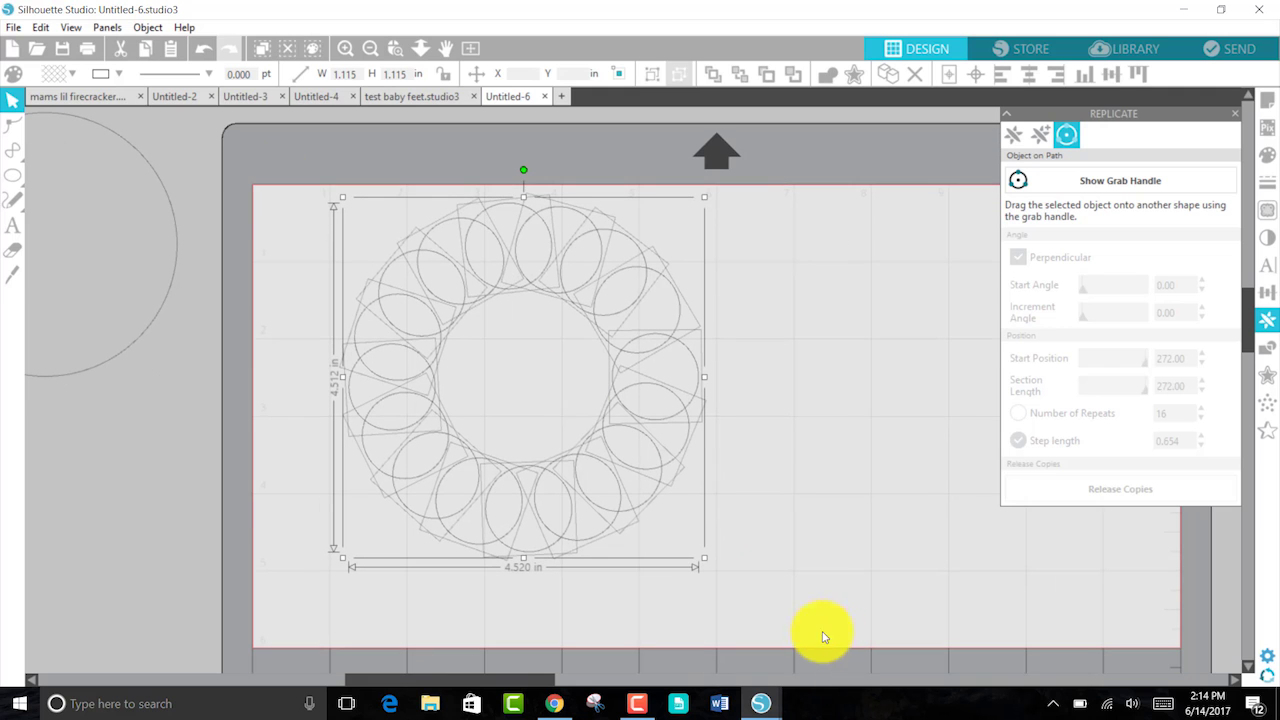
Step: Try welding the selected small circles into one scalloped ring, and undo the weld and the large circle's move
{"action": "right_click", "coordinate": [821, 630]}
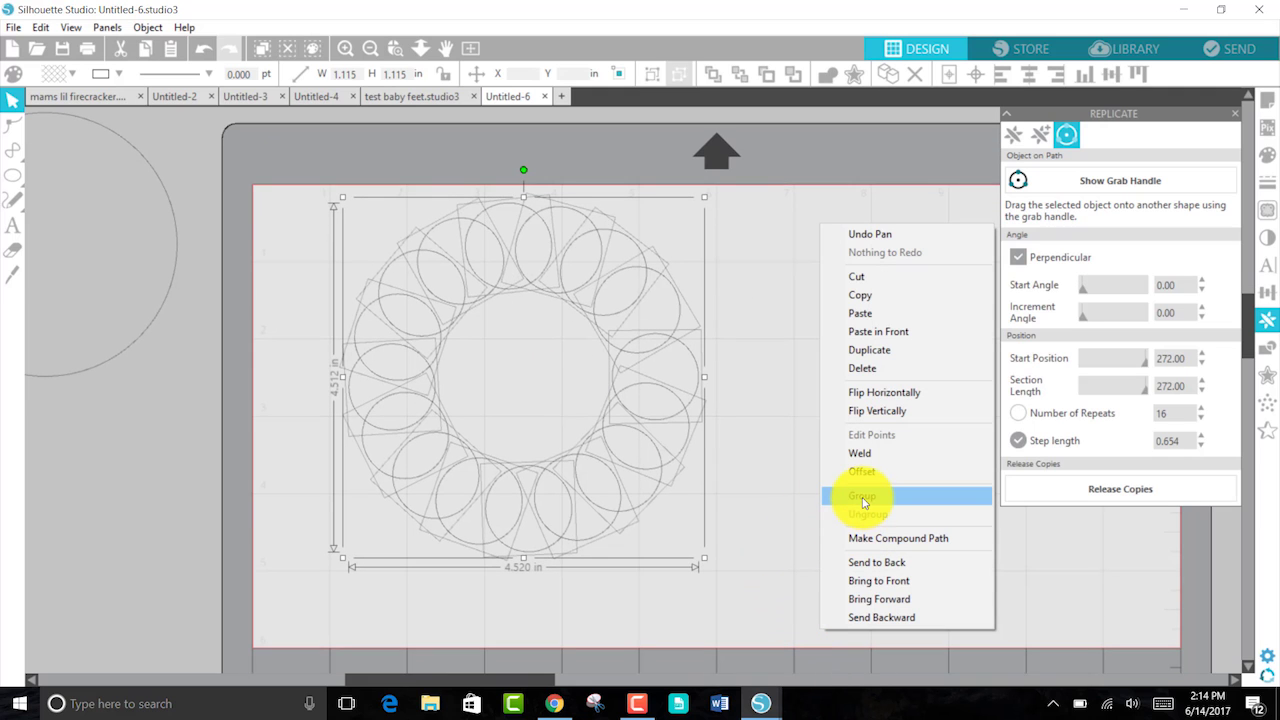
{"action": "left_click", "coordinate": [862, 453]}
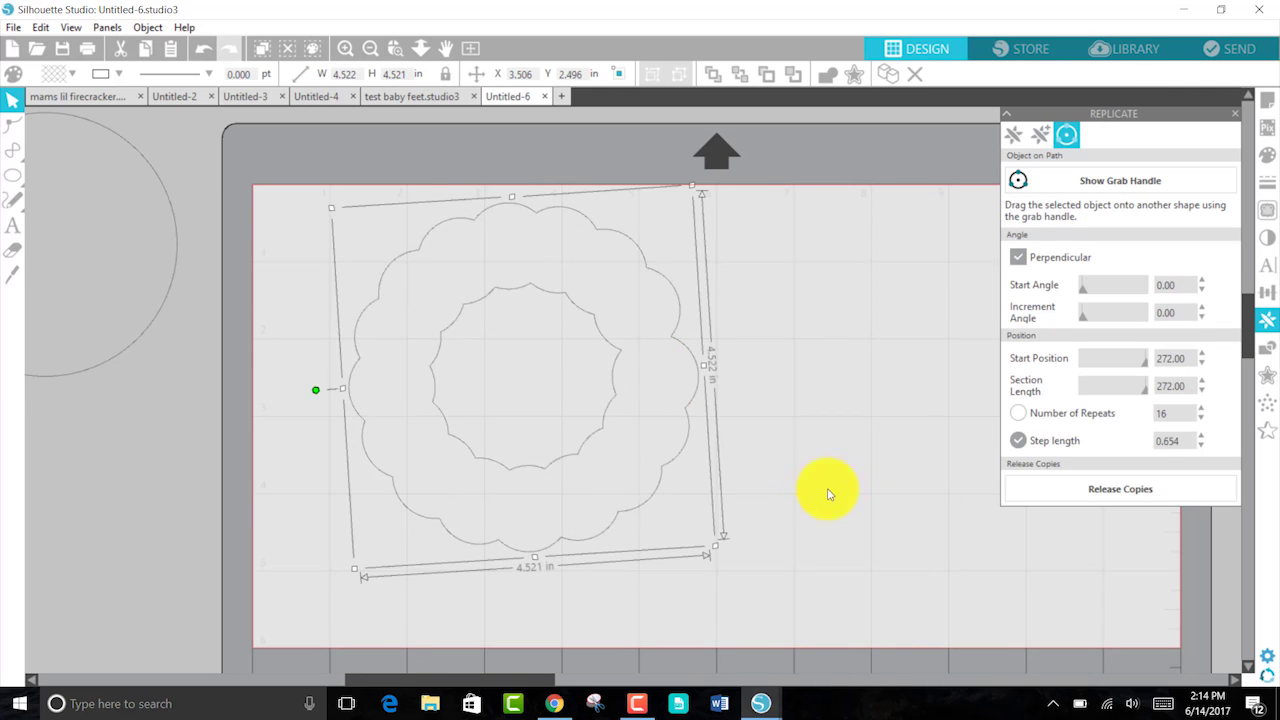
{"action": "left_click", "coordinate": [201, 48]}
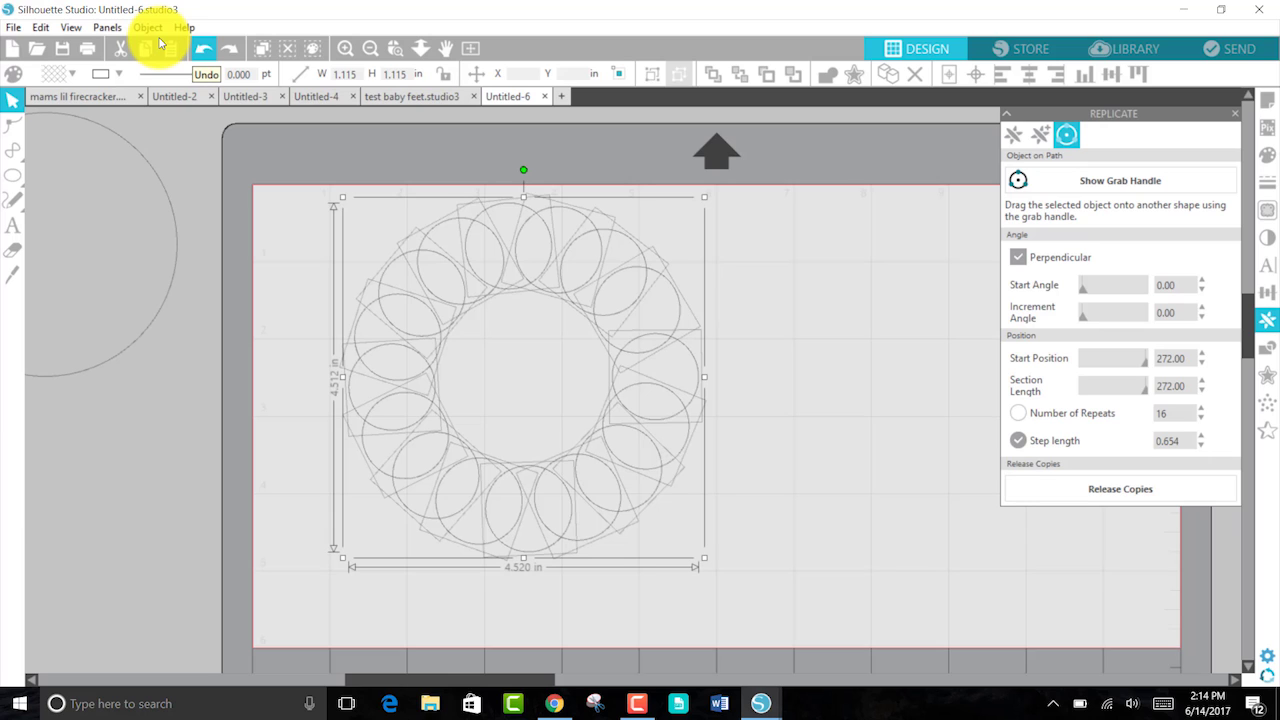
{"action": "key", "text": "ctrl+z"}
{"action": "key", "text": "ctrl+z"}
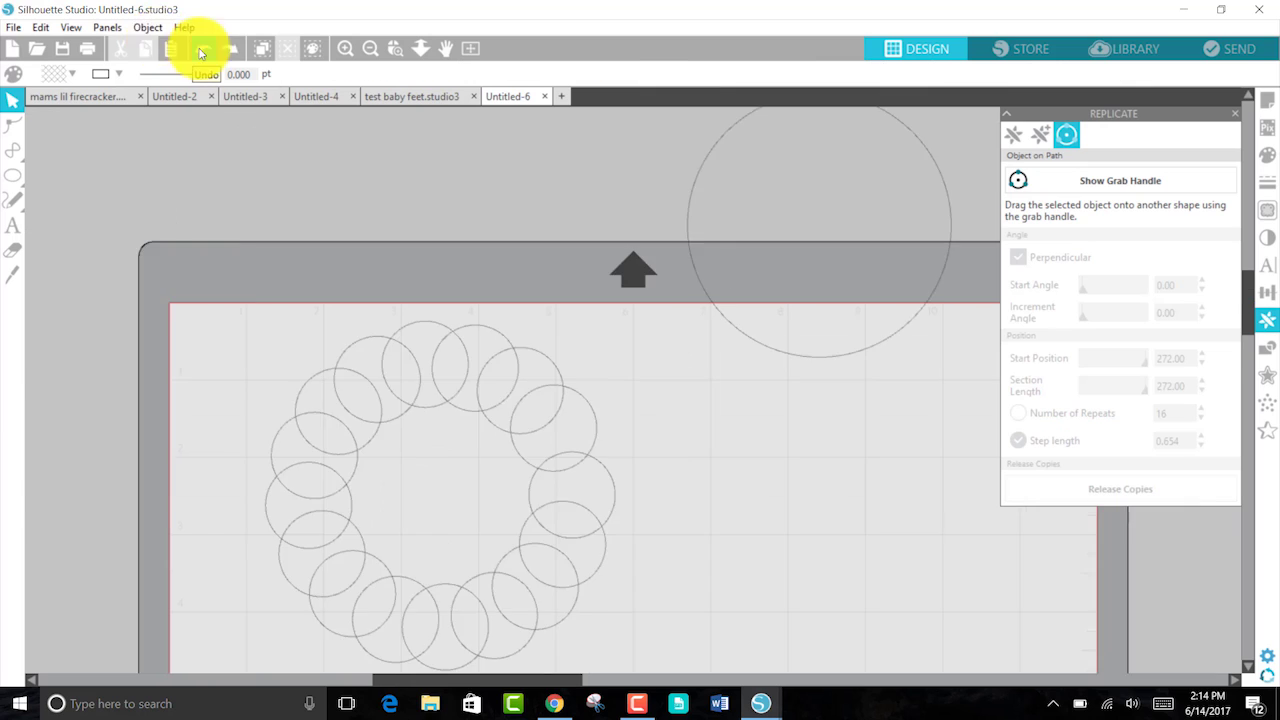
{"action": "key", "text": "ctrl+z"}
Step: Select every shape on and around the page and delete them all
{"action": "left_click", "coordinate": [370, 48]}
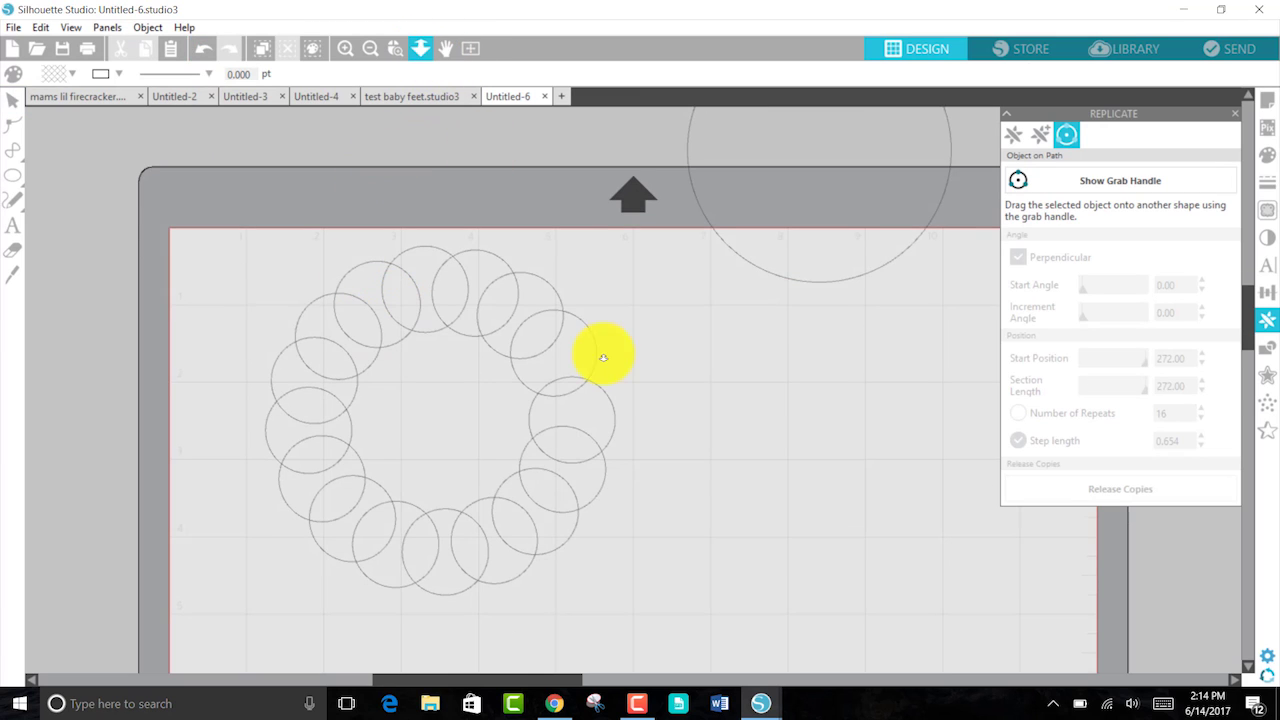
{"action": "key", "text": "ctrl+a"}
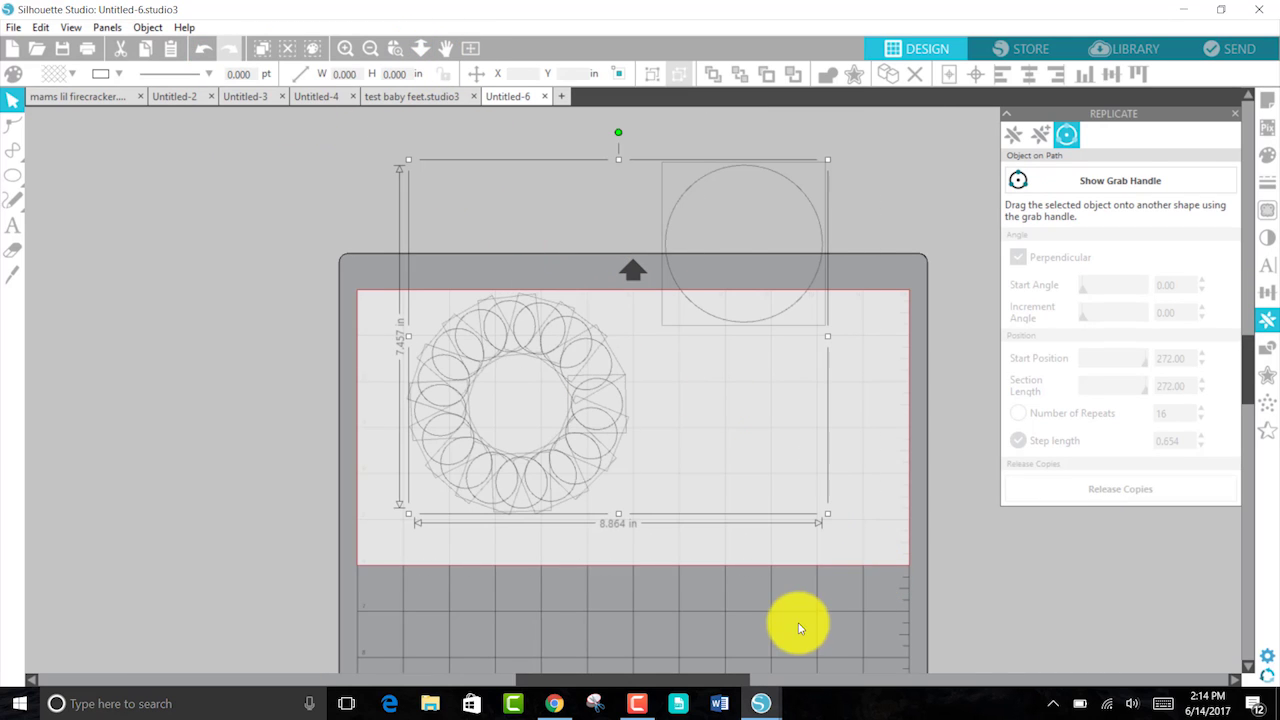
{"action": "key", "text": "Delete"}
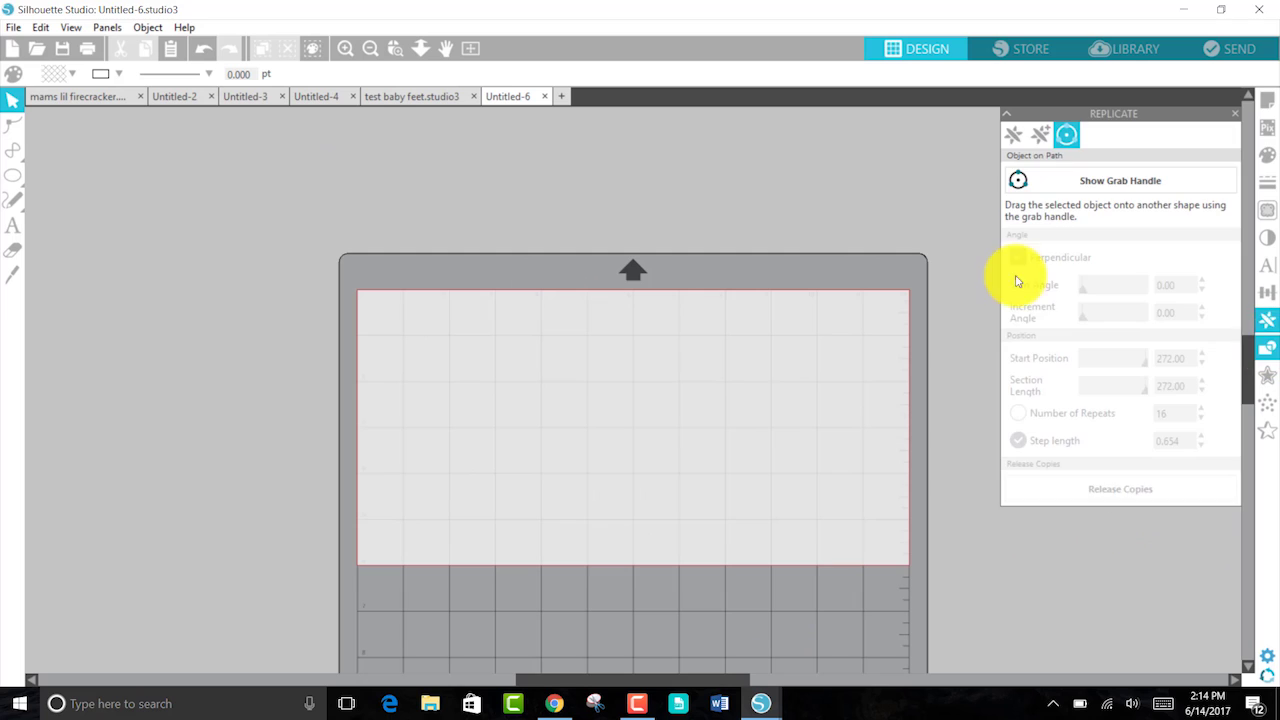
Step: Show the Modify options, followed by the Offset options
{"action": "left_click", "coordinate": [1268, 350]}
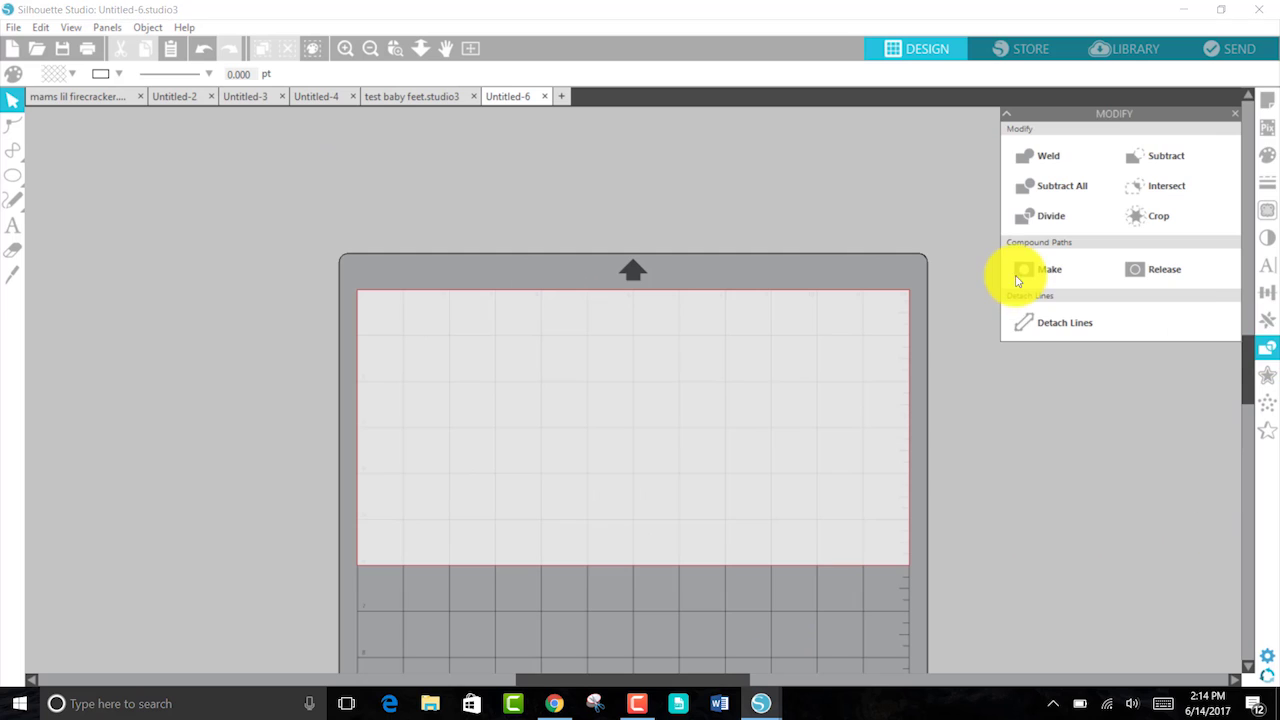
{"action": "left_click", "coordinate": [1267, 375]}
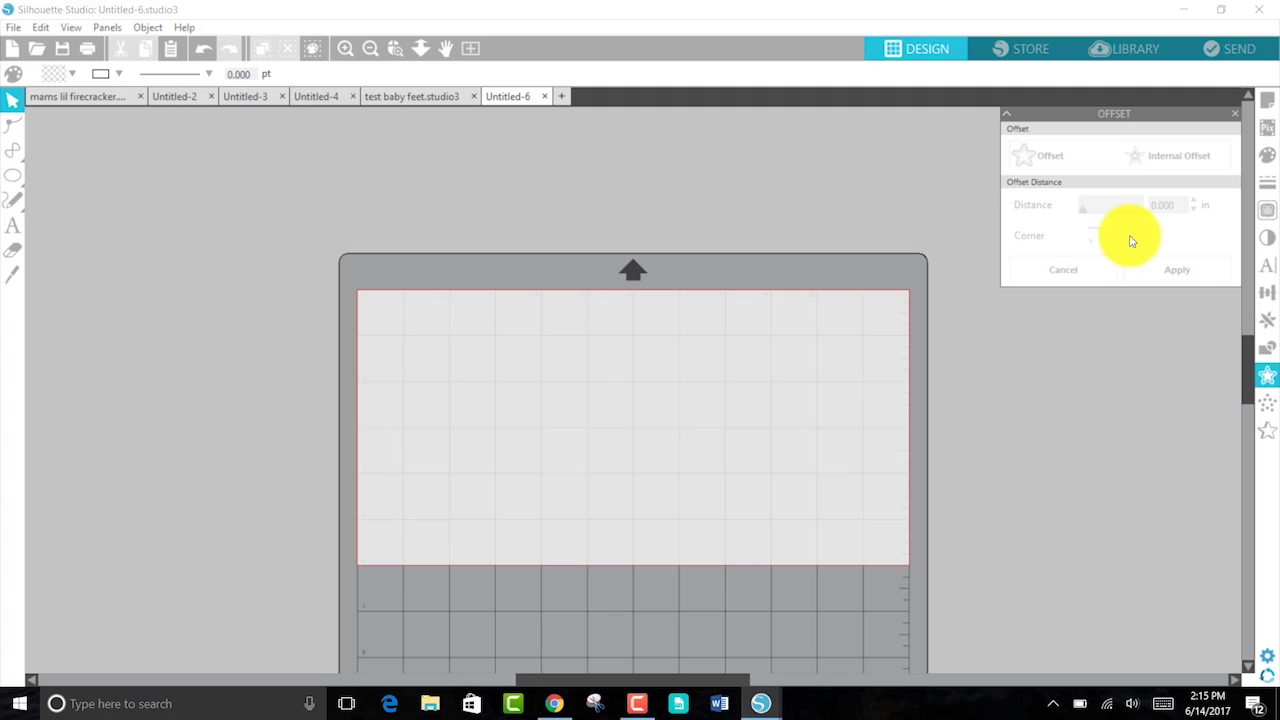
Step: Add the letter "d" in Arial on the page and enlarge it to about 2.5 in wide by 5 in tall
{"action": "left_click", "coordinate": [12, 226]}
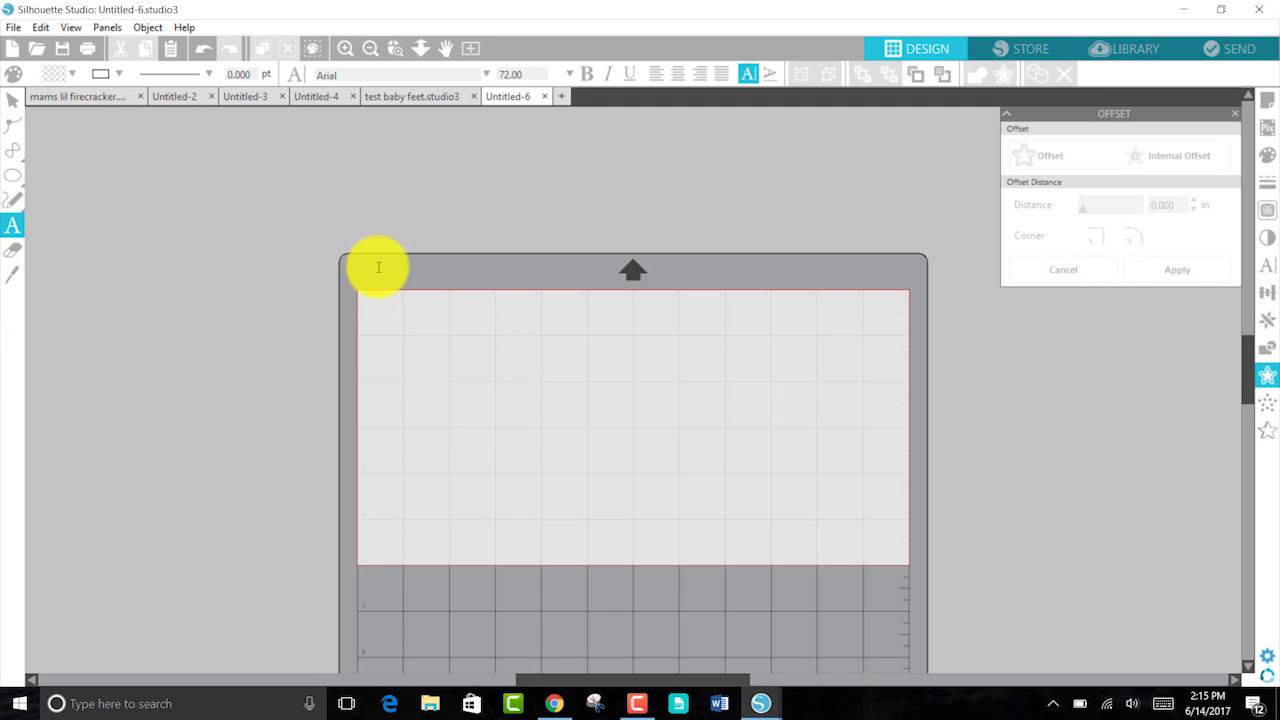
{"action": "left_click", "coordinate": [472, 333]}
{"action": "type", "text": "d"}
{"action": "left_click", "coordinate": [508, 351]}
{"action": "left_click_drag", "start_coordinate": [501, 350], "coordinate": [633, 455]}
{"action": "left_click", "coordinate": [731, 423]}
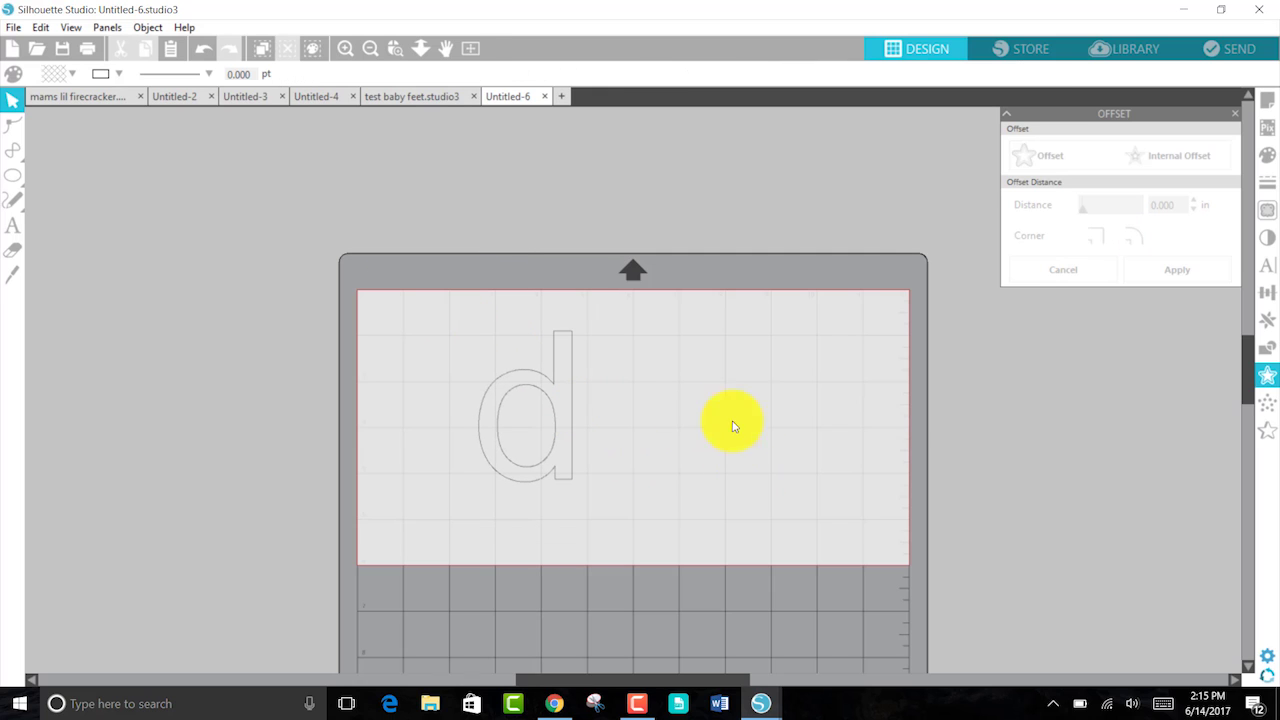
{"action": "left_click", "coordinate": [1235, 113]}
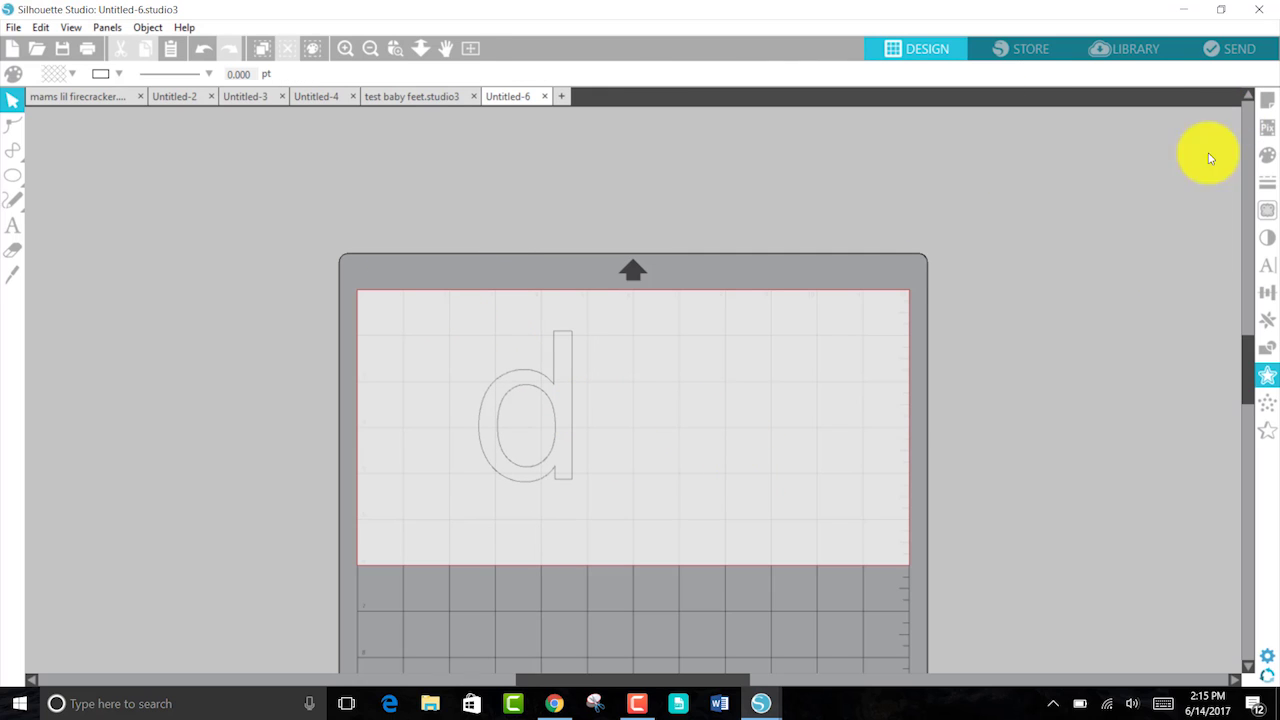
Step: Offset the letter d outward by 0.8 in, trying square corners before applying it with rounded corners
{"action": "left_click", "coordinate": [552, 428]}
{"action": "left_click", "coordinate": [1272, 379]}
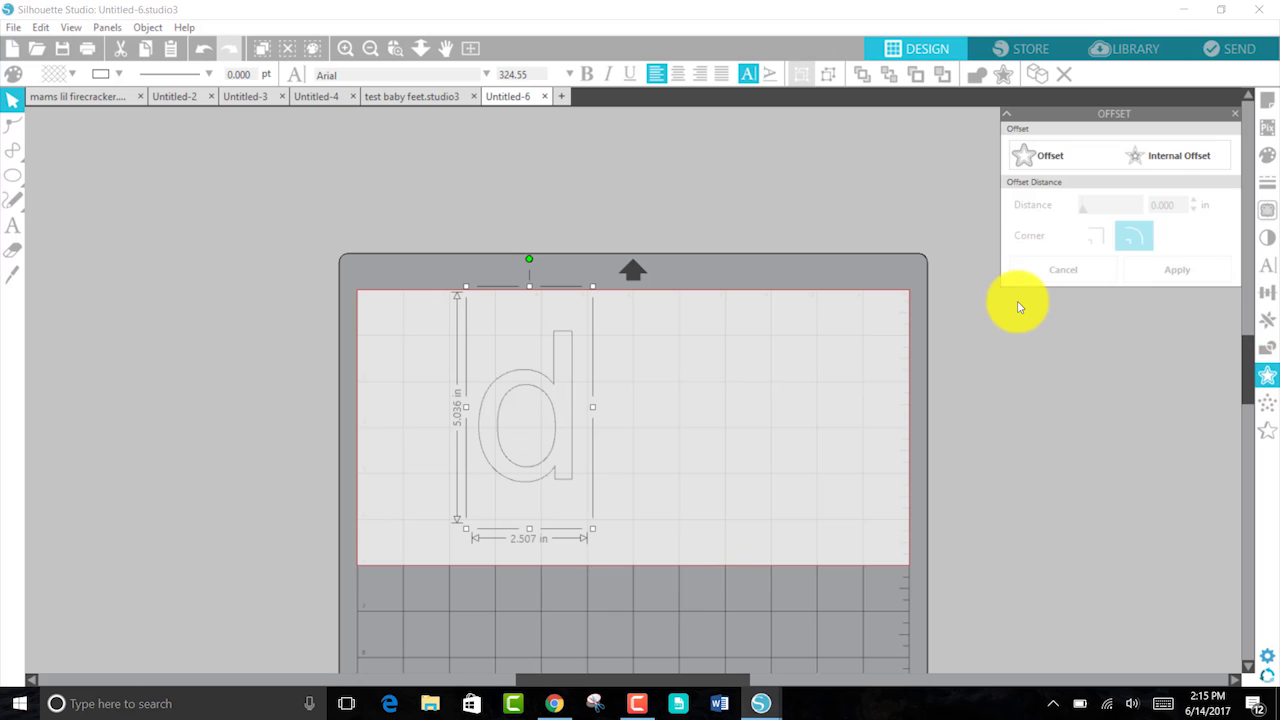
{"action": "left_click", "coordinate": [1060, 168]}
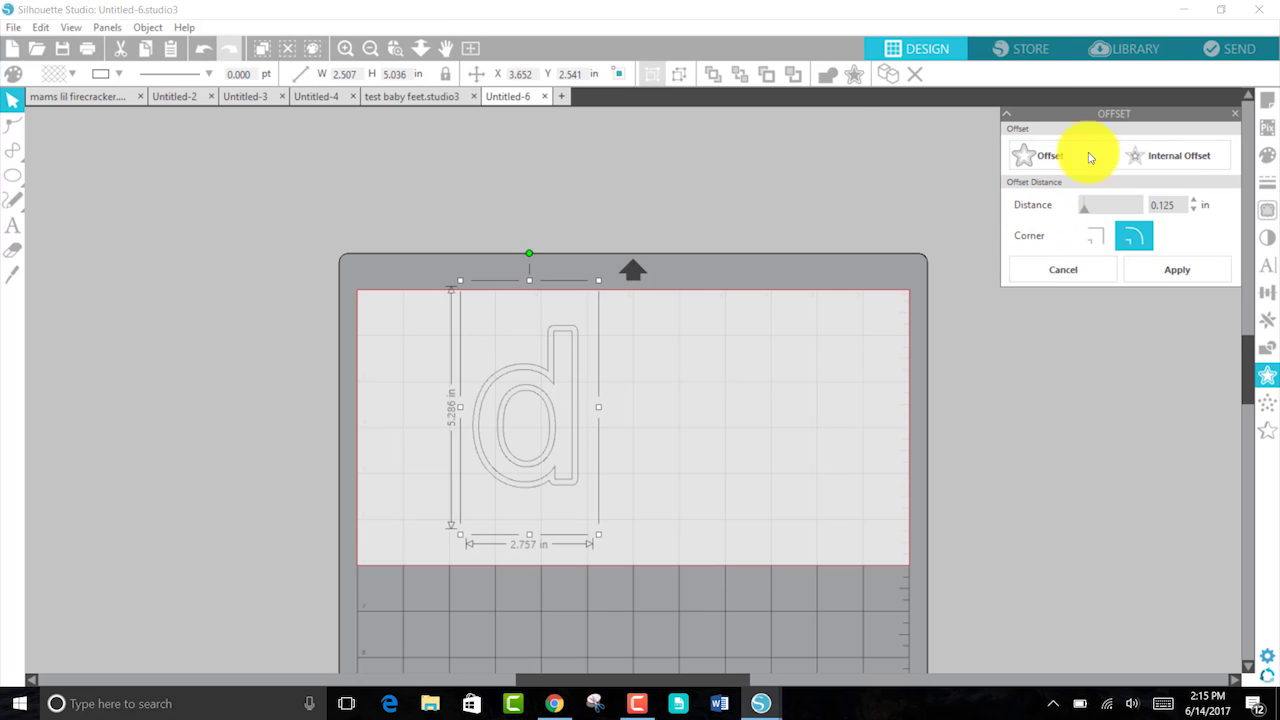
{"action": "left_click", "coordinate": [1193, 209]}
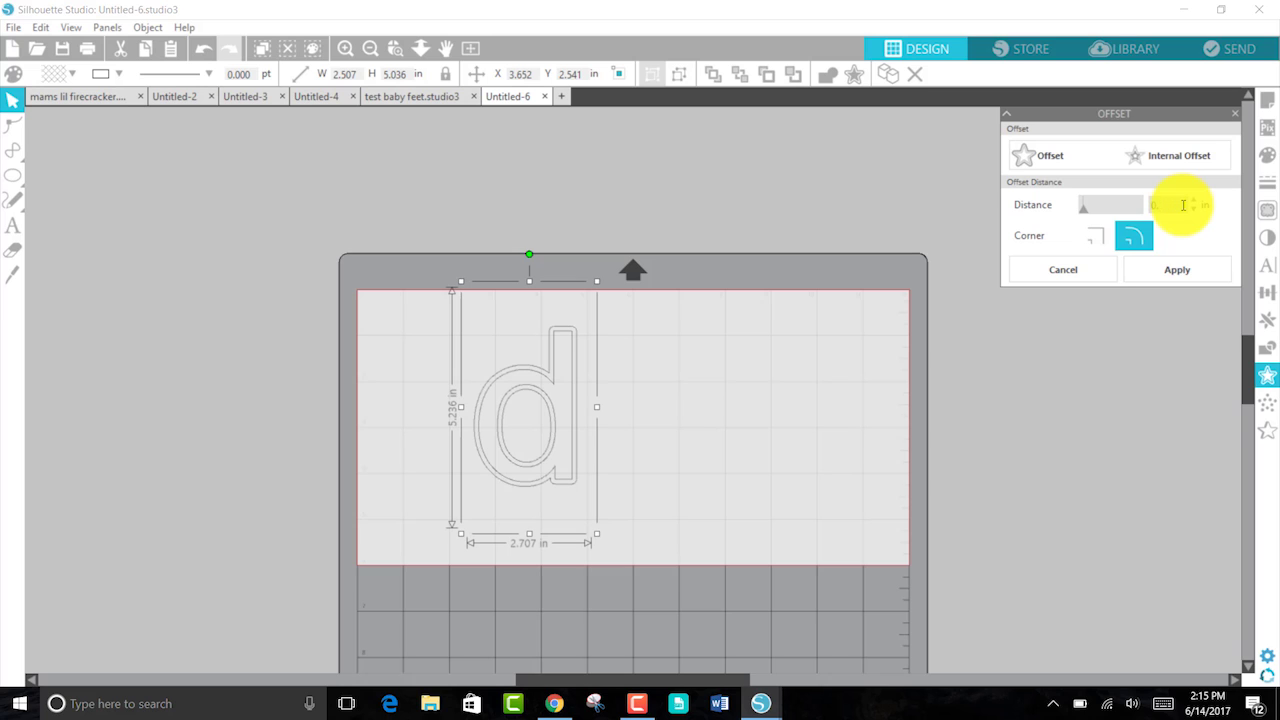
{"action": "left_click", "coordinate": [1095, 235]}
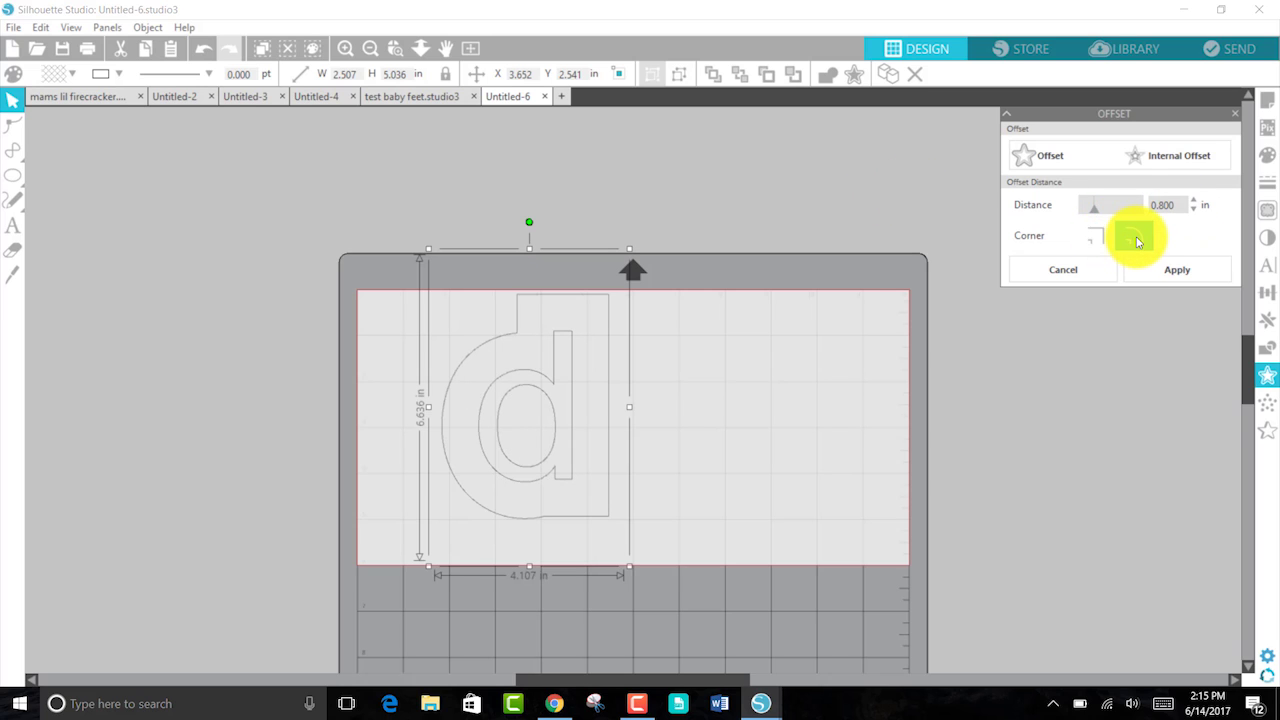
{"action": "left_click", "coordinate": [1135, 239]}
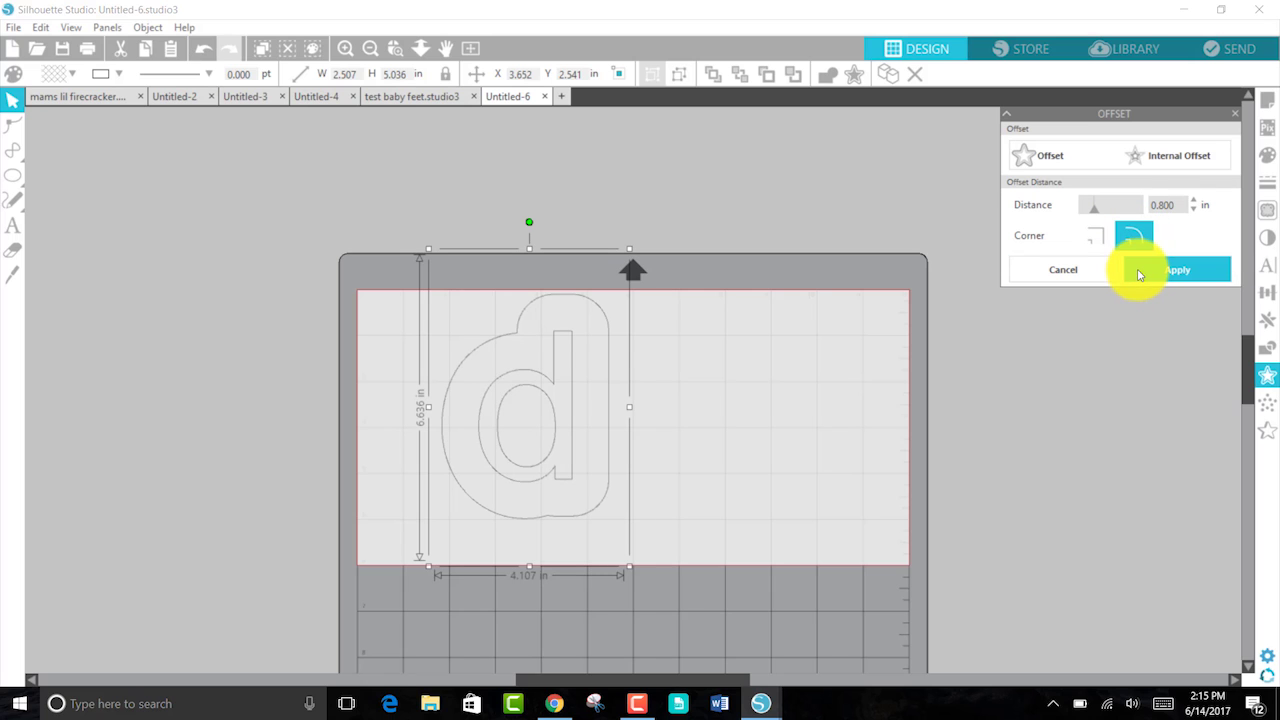
{"action": "left_click", "coordinate": [1139, 272]}
{"action": "left_click", "coordinate": [657, 471]}
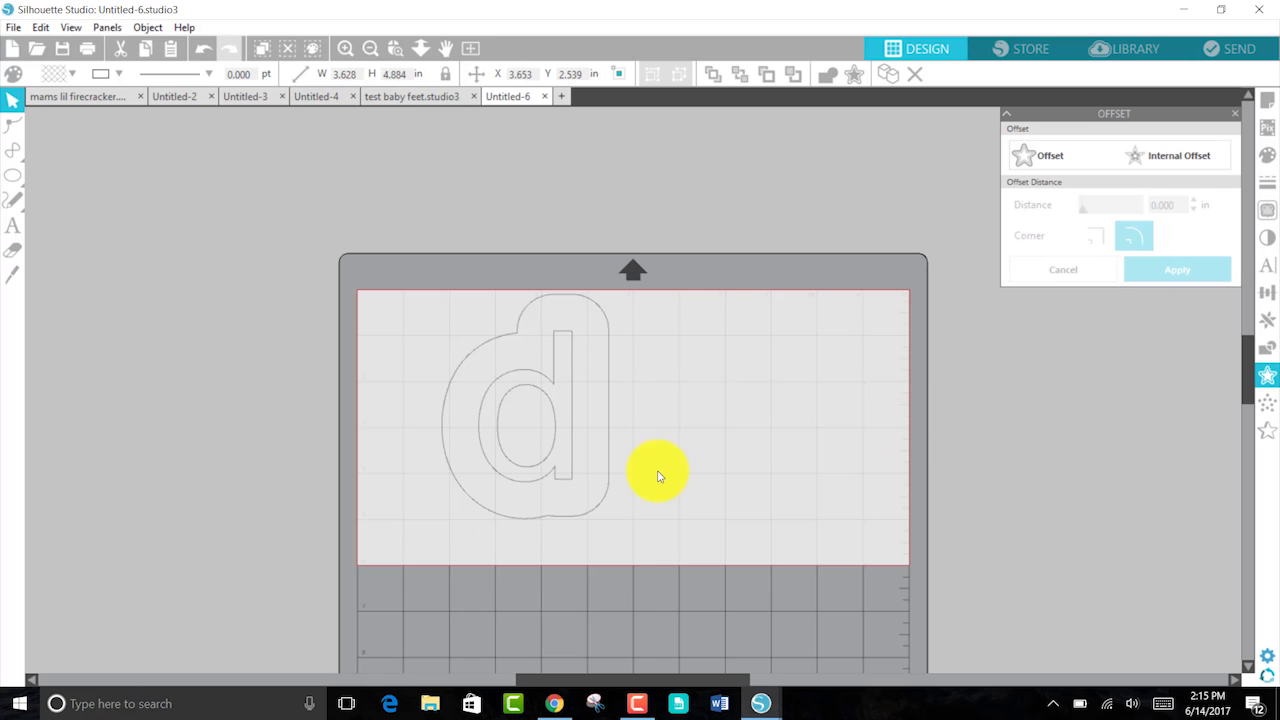
{"action": "left_click", "coordinate": [572, 442]}
{"action": "left_click", "coordinate": [939, 429]}
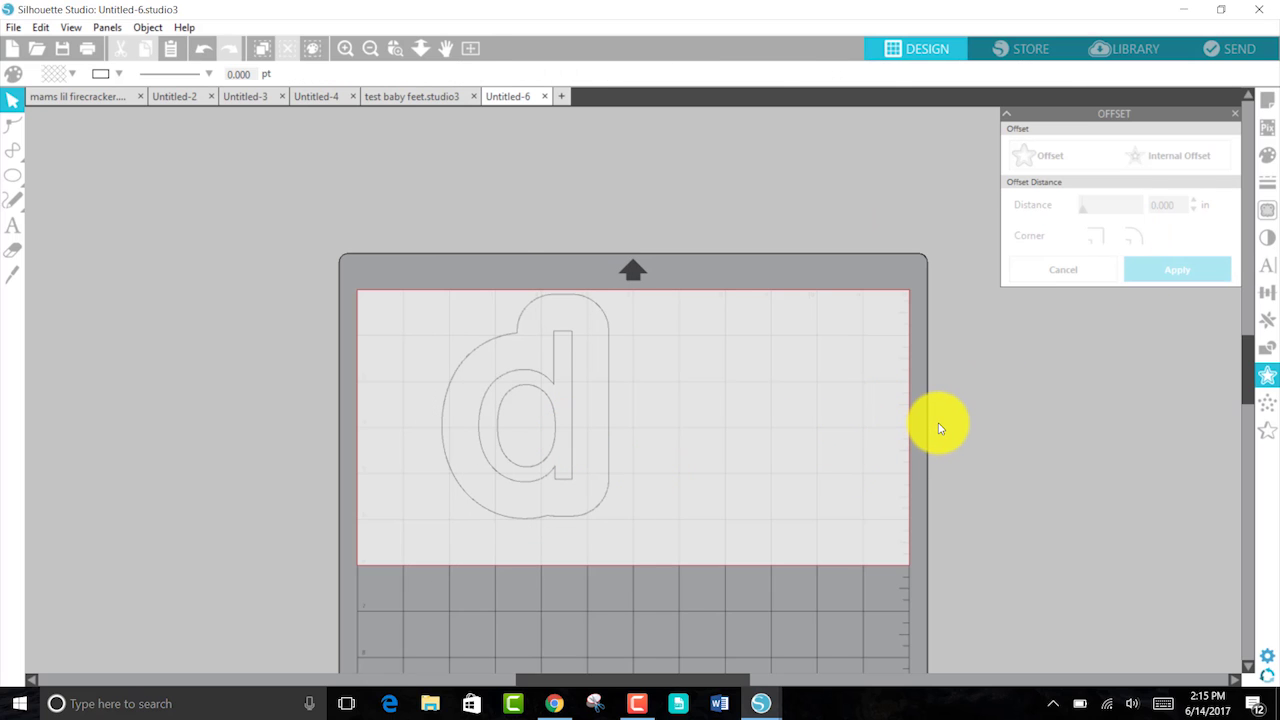
Step: Look over the Emboss options, including the deboss mode and embossing patterns, and close them
{"action": "left_click", "coordinate": [1268, 404]}
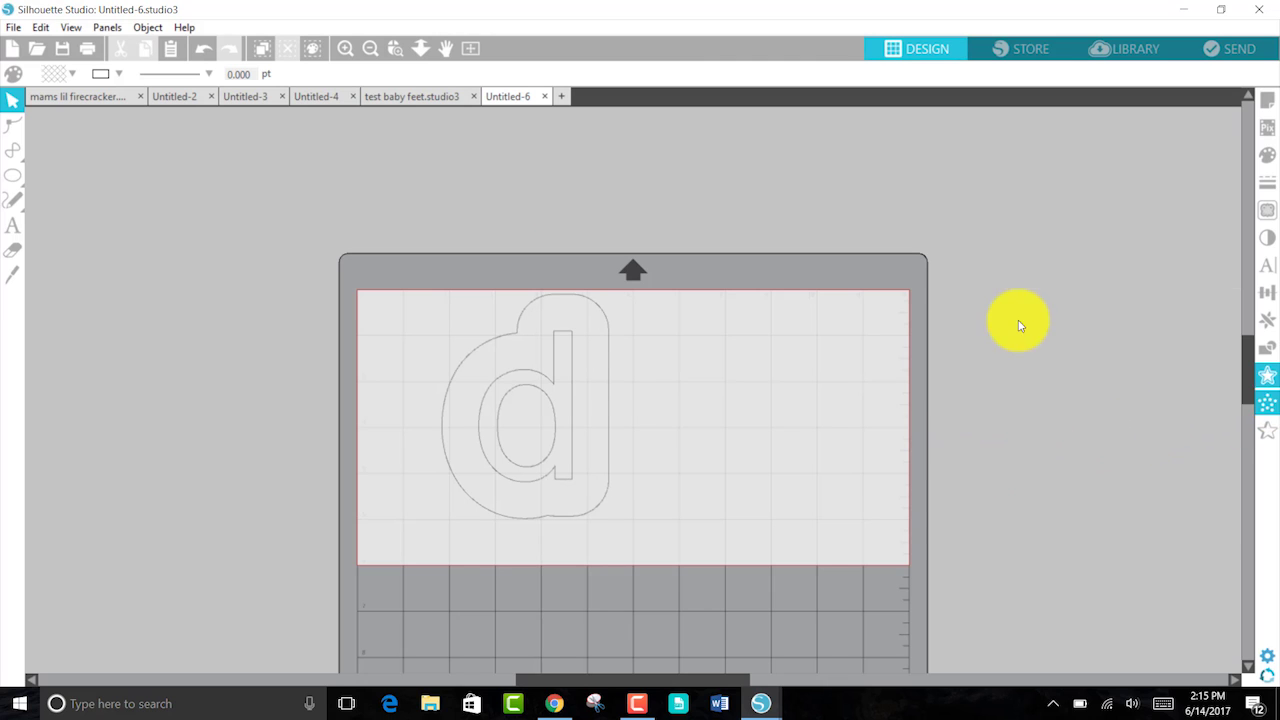
{"action": "left_click", "coordinate": [1264, 429]}
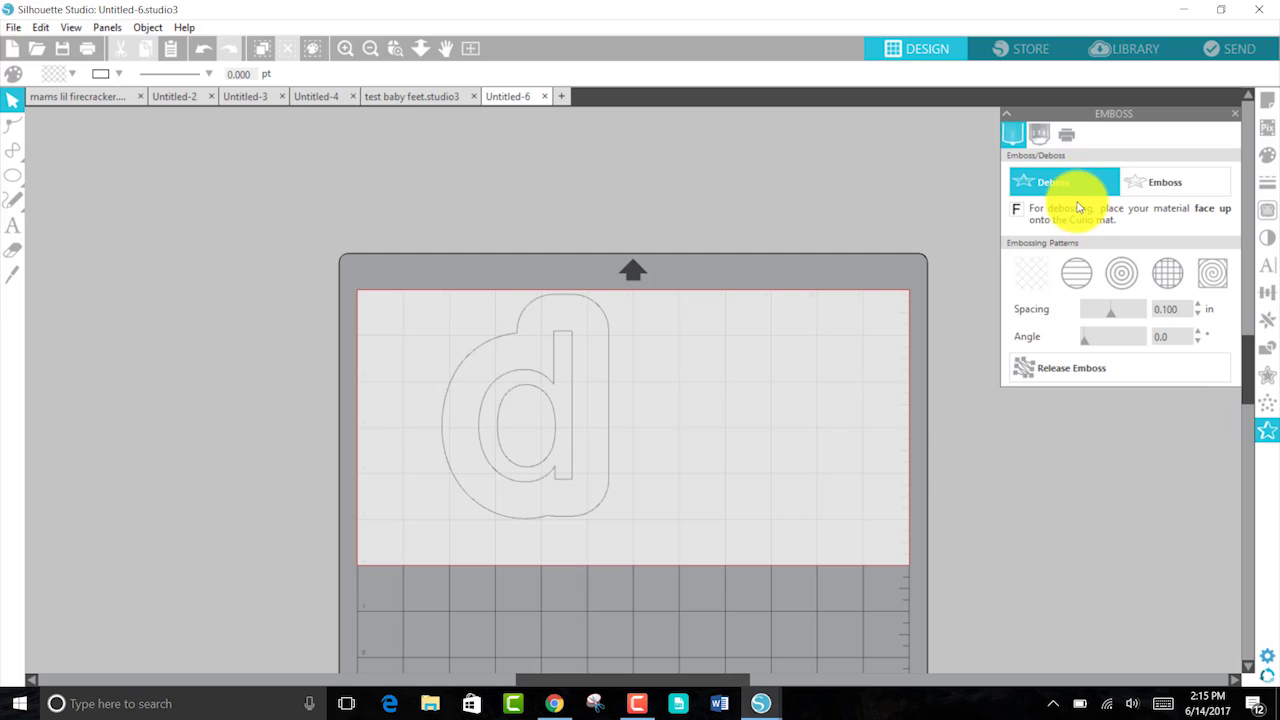
{"action": "left_click", "coordinate": [1238, 113]}
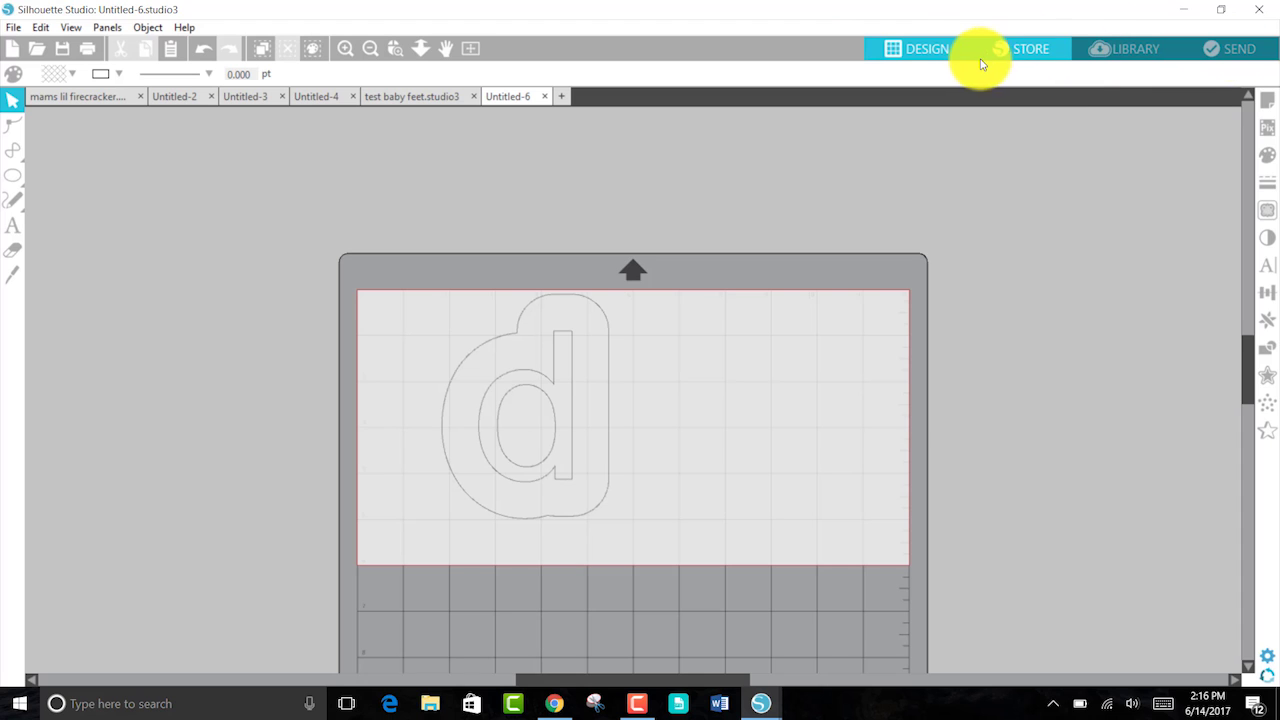
Step: Visit the design store, decline to share the recent purchase, and view the library
{"action": "left_click", "coordinate": [1010, 44]}
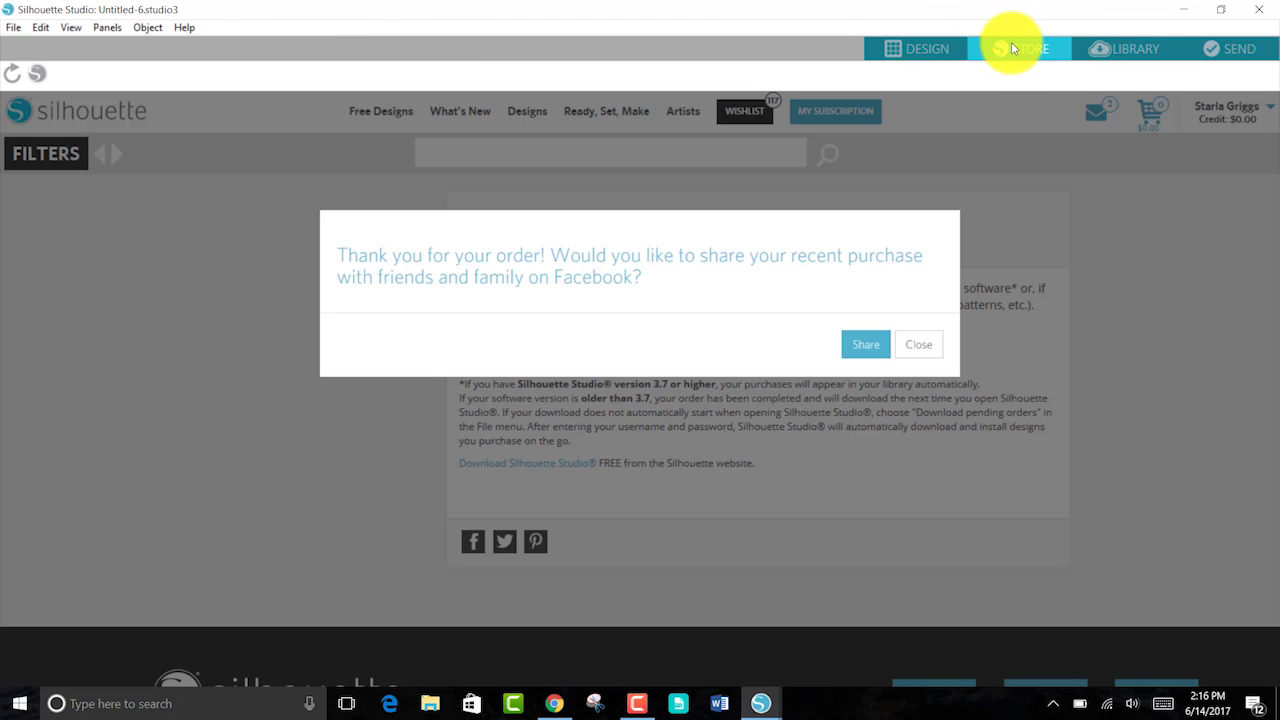
{"action": "left_click", "coordinate": [918, 342]}
{"action": "left_click", "coordinate": [1130, 50]}
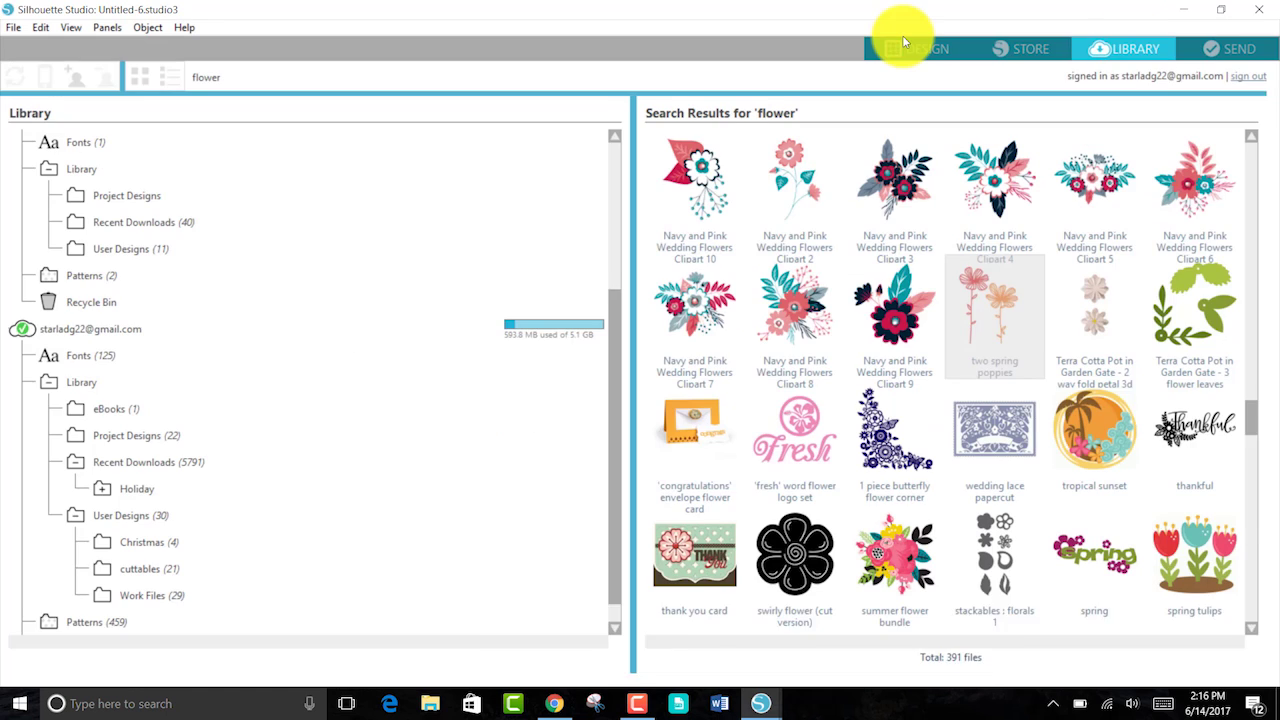
Step: In the send settings, create a new material type with a Cut action and return to the material list
{"action": "left_click", "coordinate": [1208, 50]}
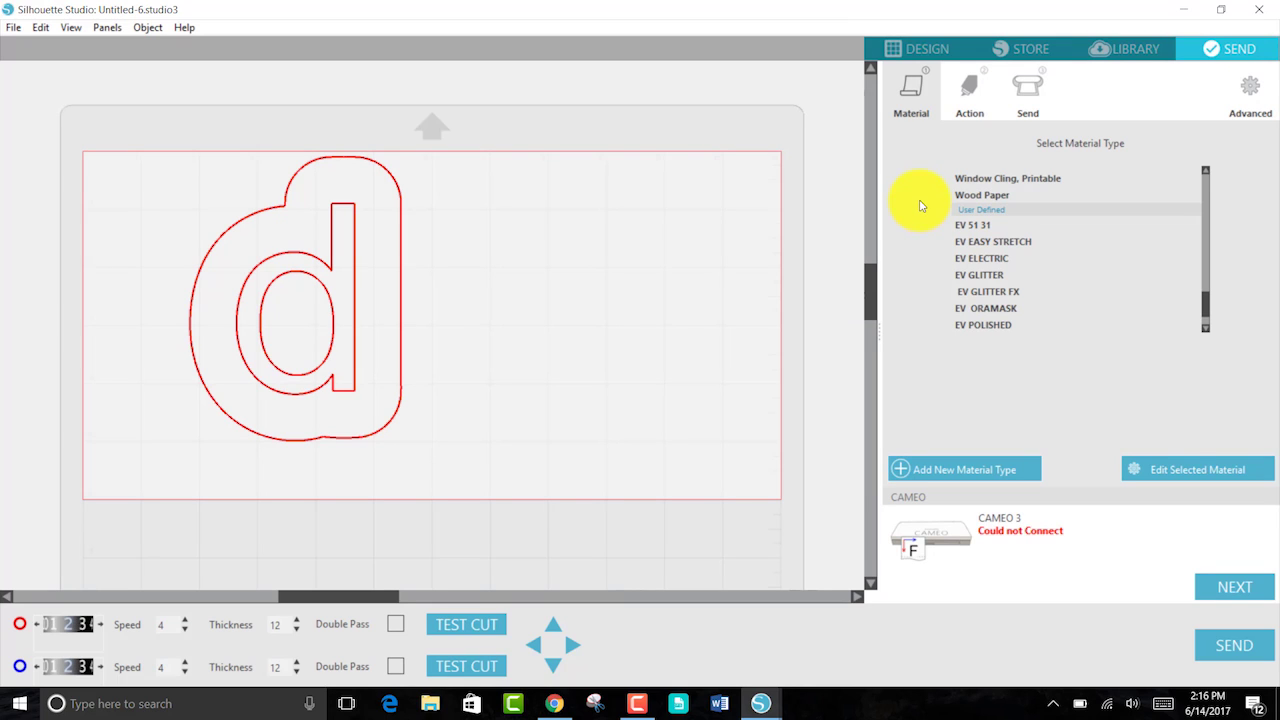
{"action": "left_click", "coordinate": [997, 228]}
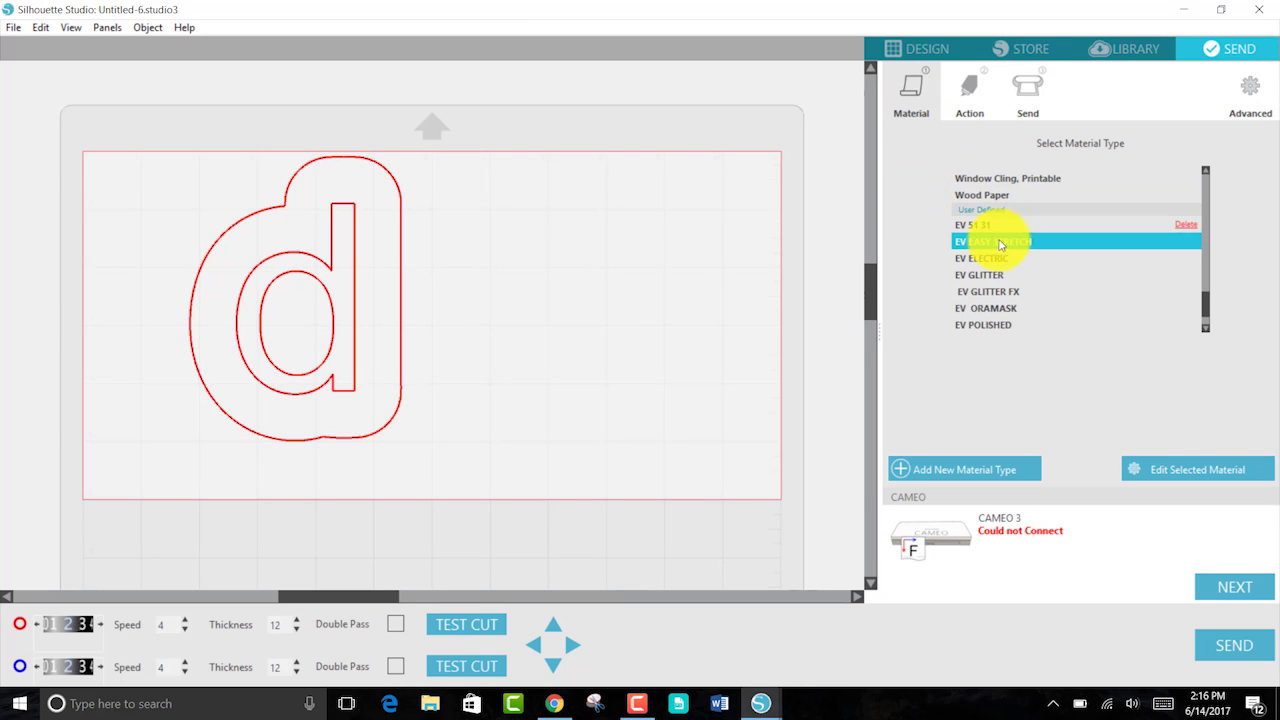
{"action": "left_click", "coordinate": [955, 477]}
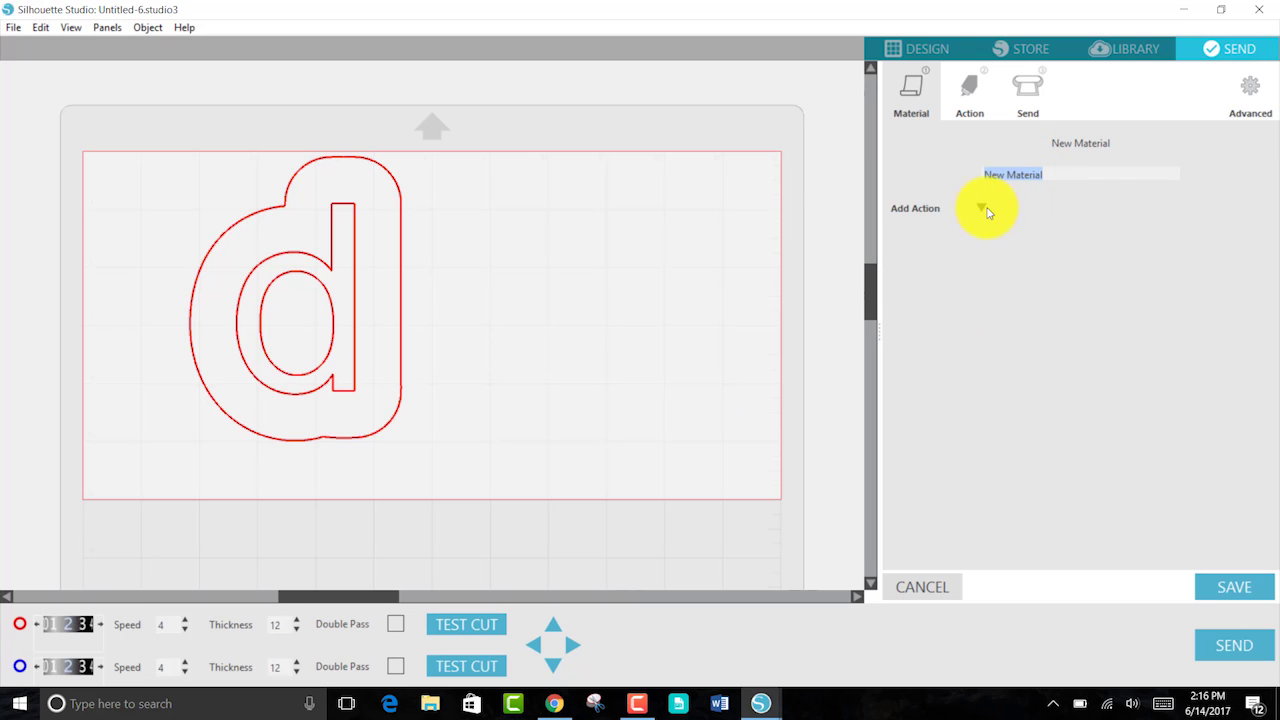
{"action": "left_click", "coordinate": [984, 209]}
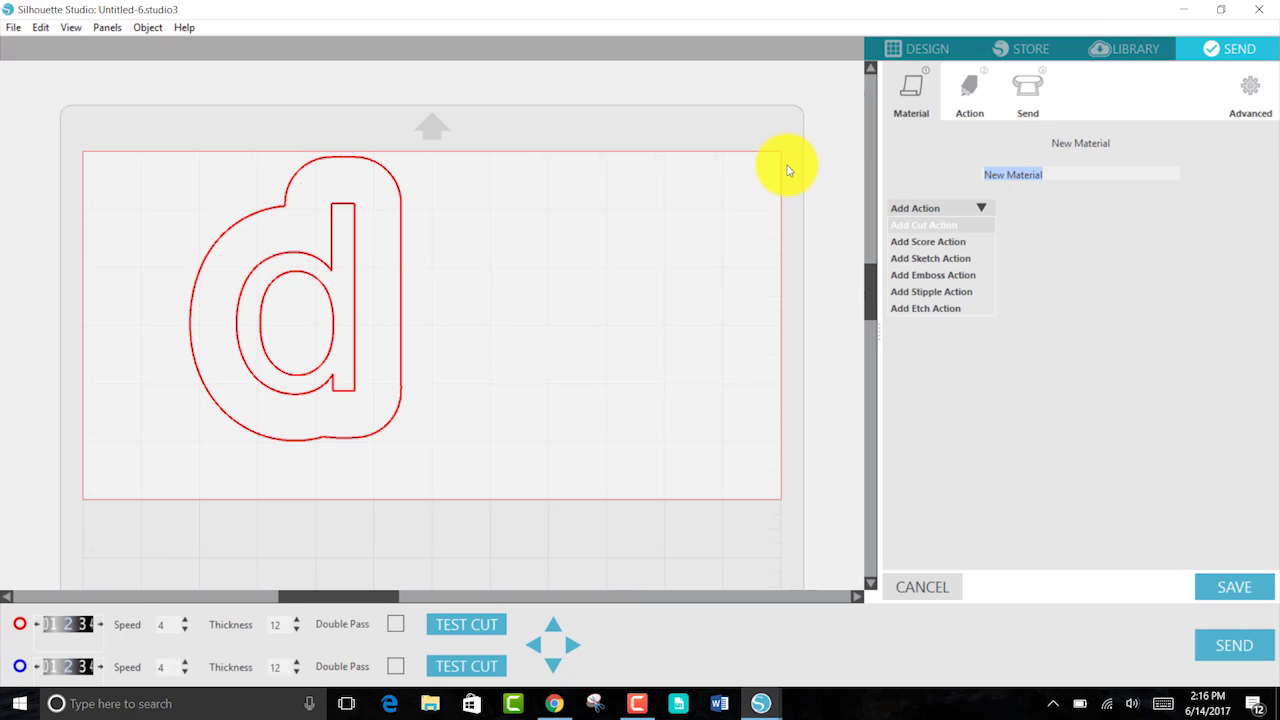
{"action": "left_click", "coordinate": [977, 229]}
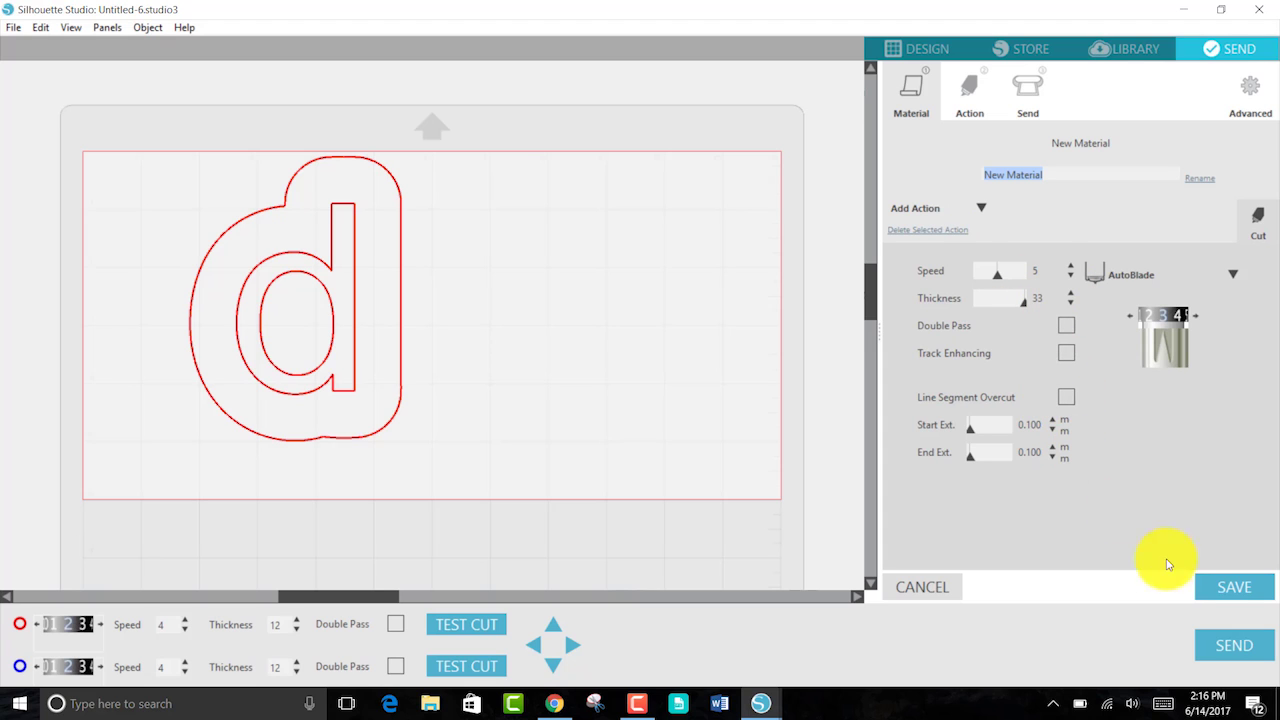
{"action": "left_click", "coordinate": [1220, 595]}
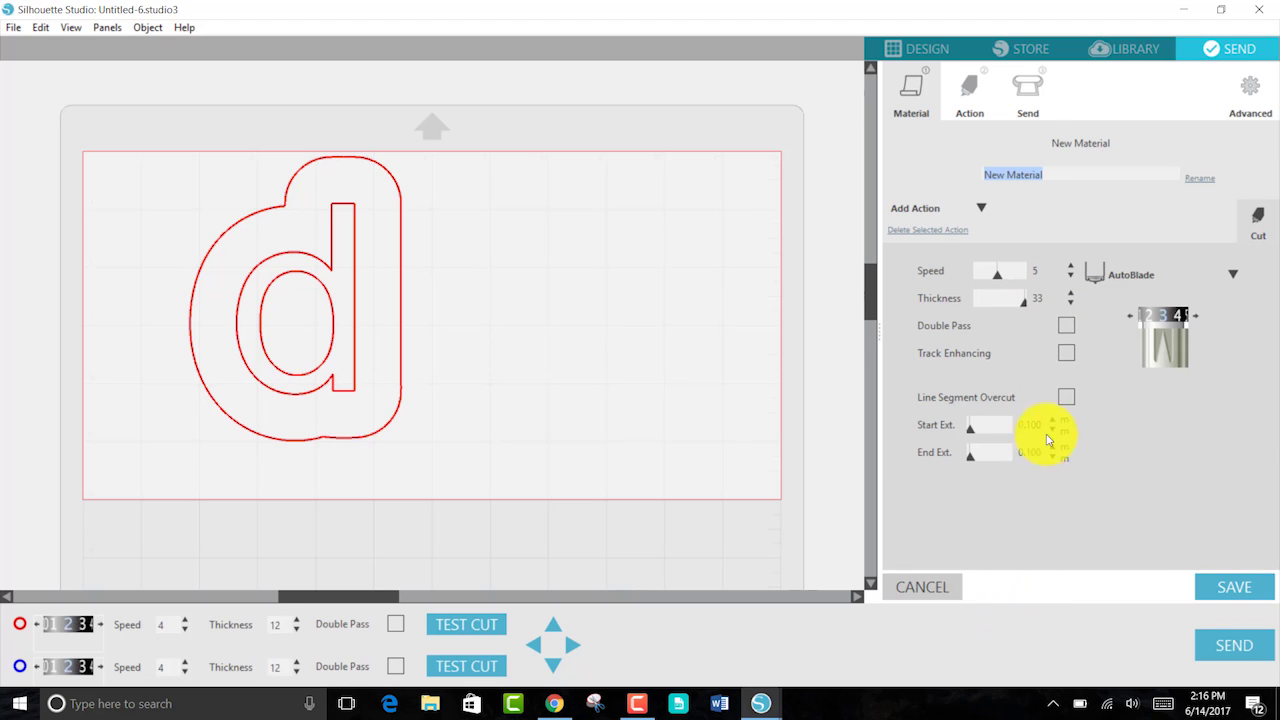
{"action": "scroll", "coordinate": [1010, 280], "scroll_direction": "down", "scroll_amount": 1}
{"action": "scroll", "coordinate": [1025, 290], "scroll_direction": "up", "scroll_amount": 2}
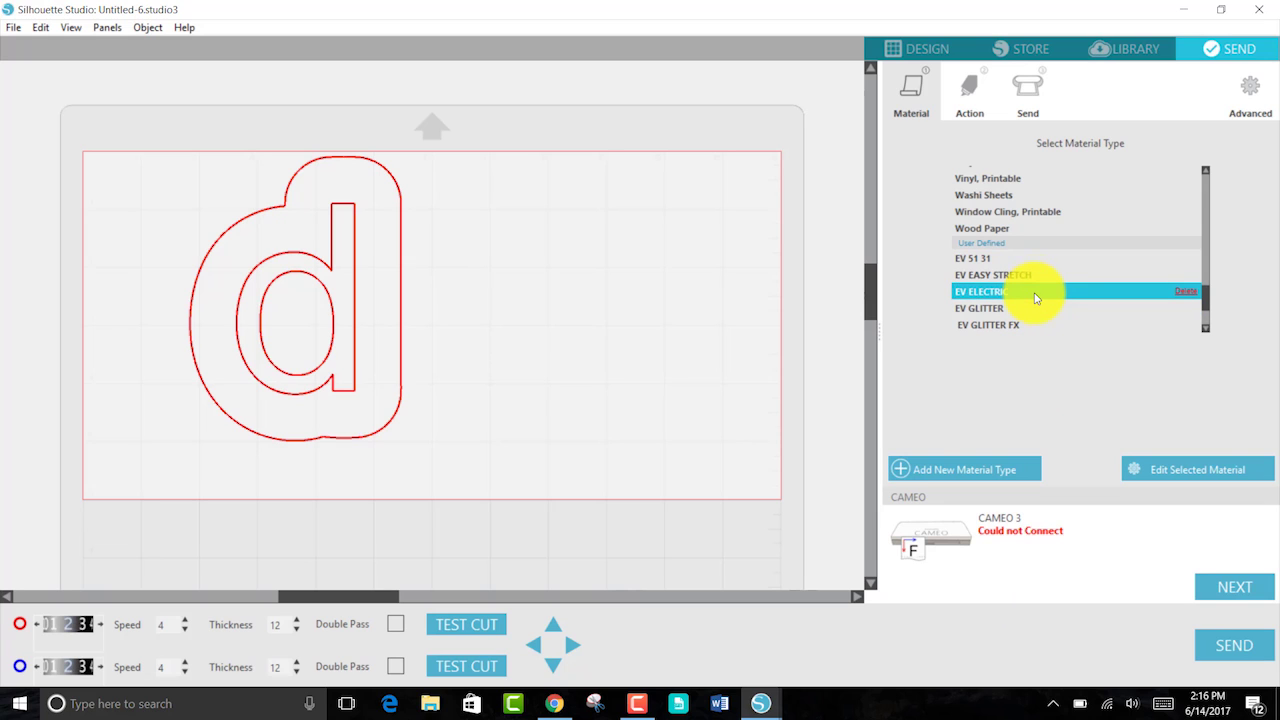
Step: Assign the outer offset outline of the letter d to Tool 2 with the Cut setting
{"action": "left_click", "coordinate": [969, 90]}
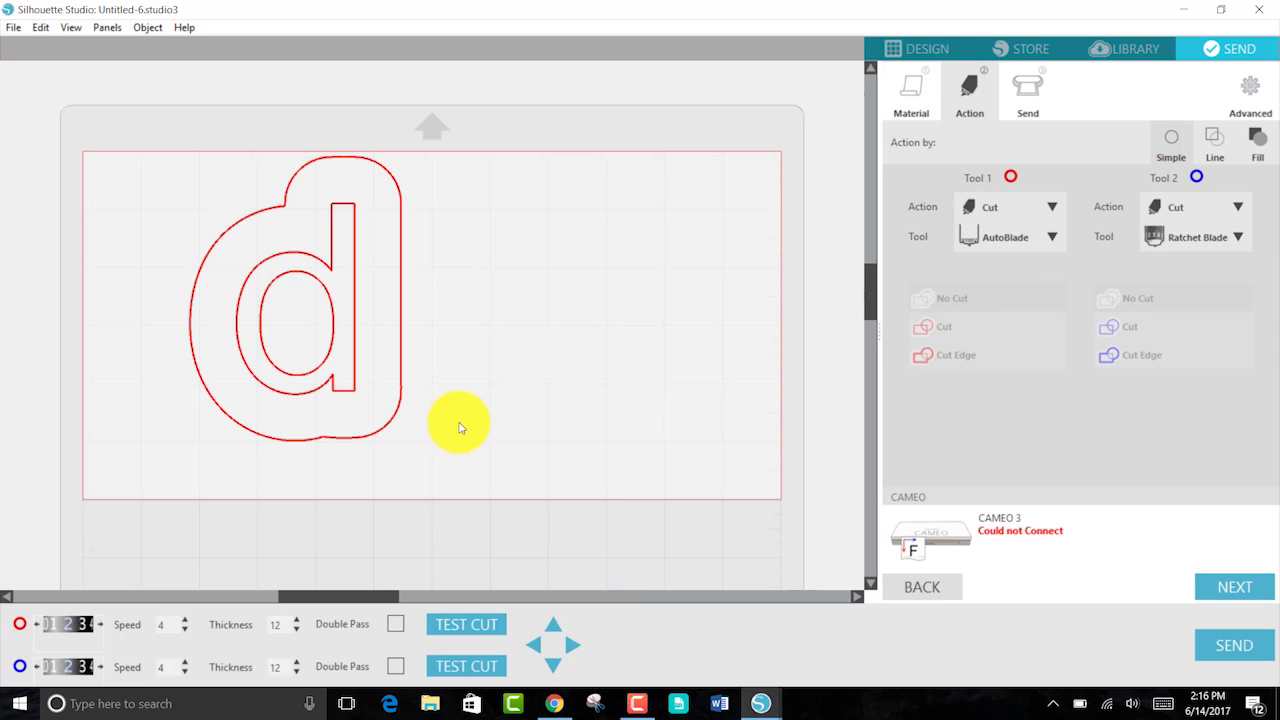
{"action": "left_click", "coordinate": [404, 347]}
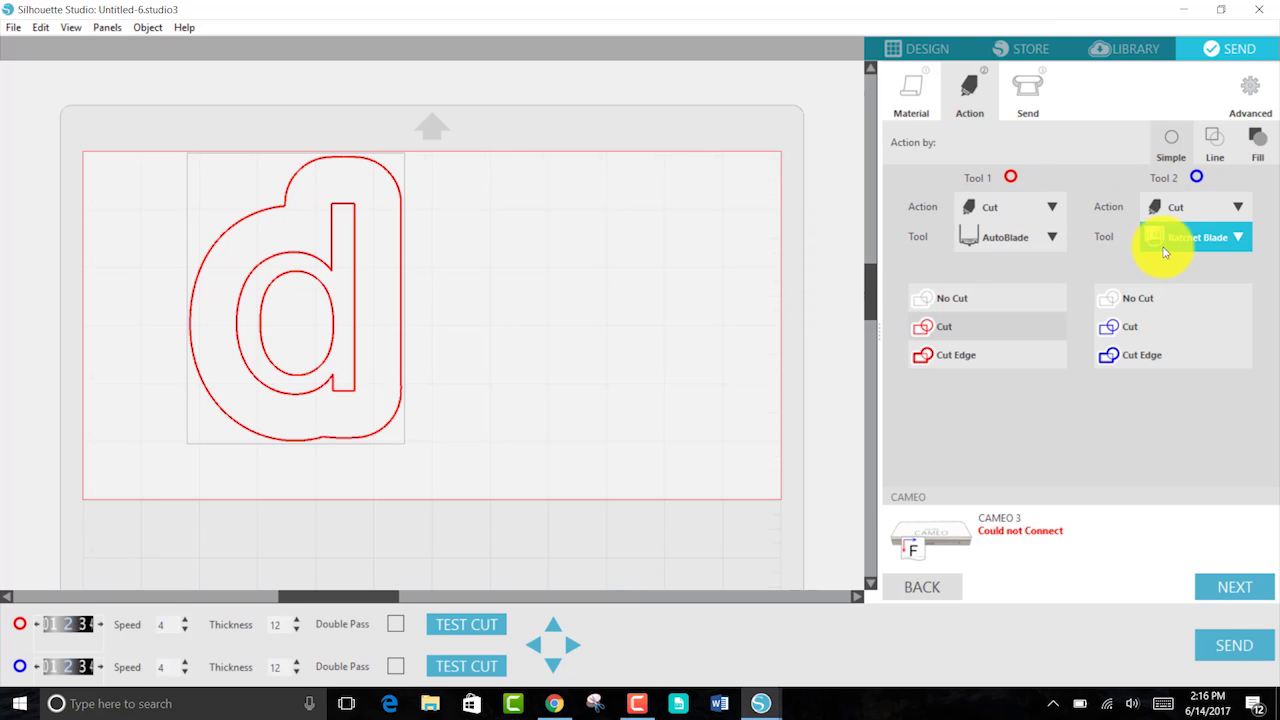
{"action": "left_click", "coordinate": [1150, 326]}
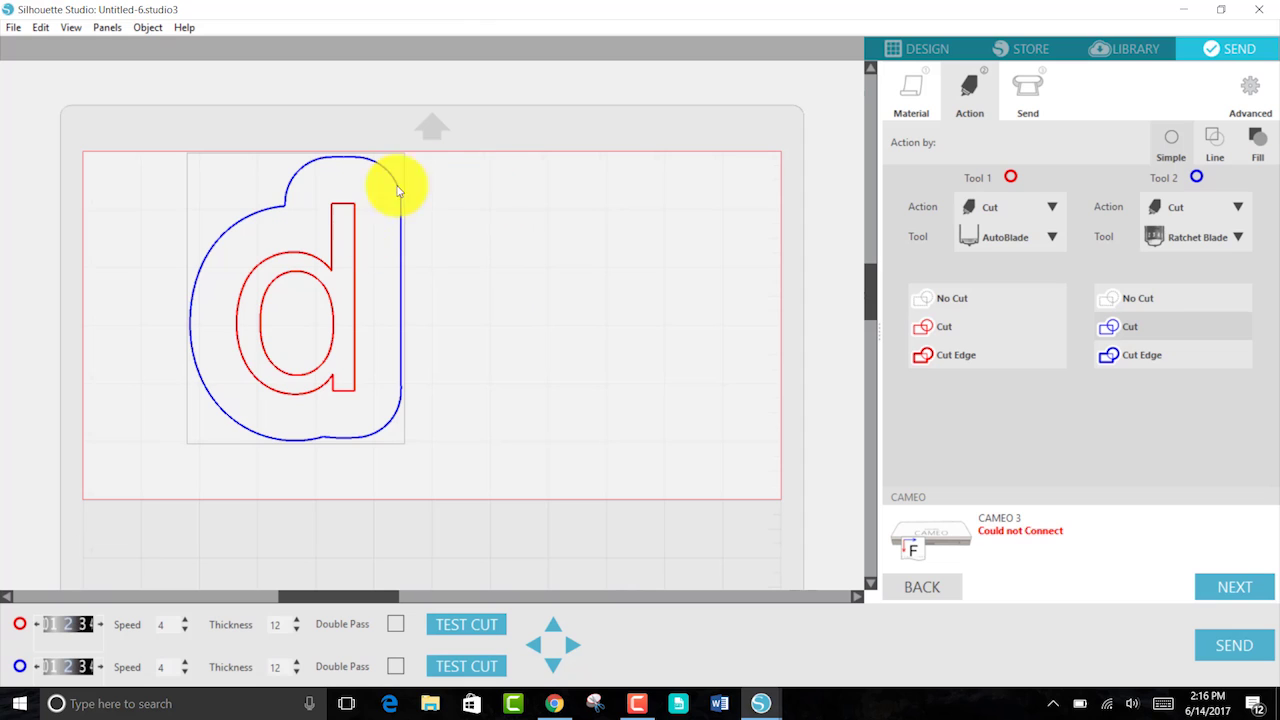
{"action": "left_click", "coordinate": [677, 163]}
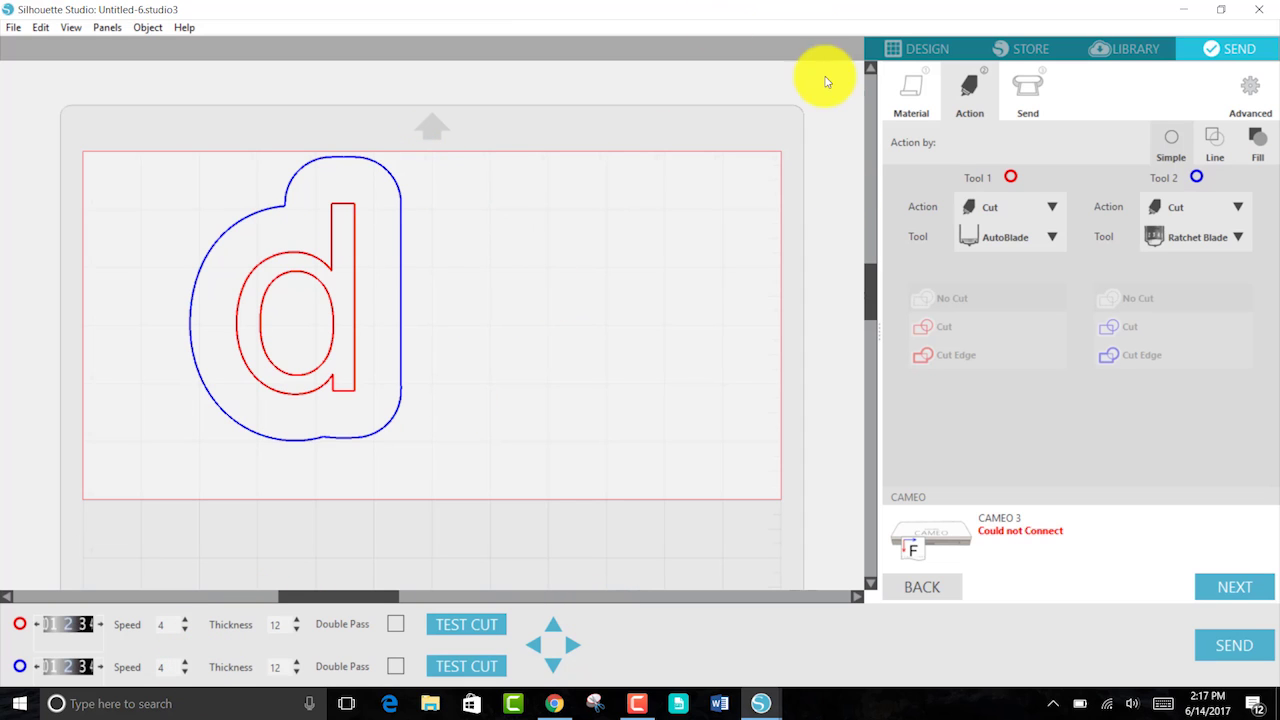
Step: Compare the Simple and Line action modes for the letter d and look over the advanced feed and cut order options
{"action": "left_click", "coordinate": [349, 291]}
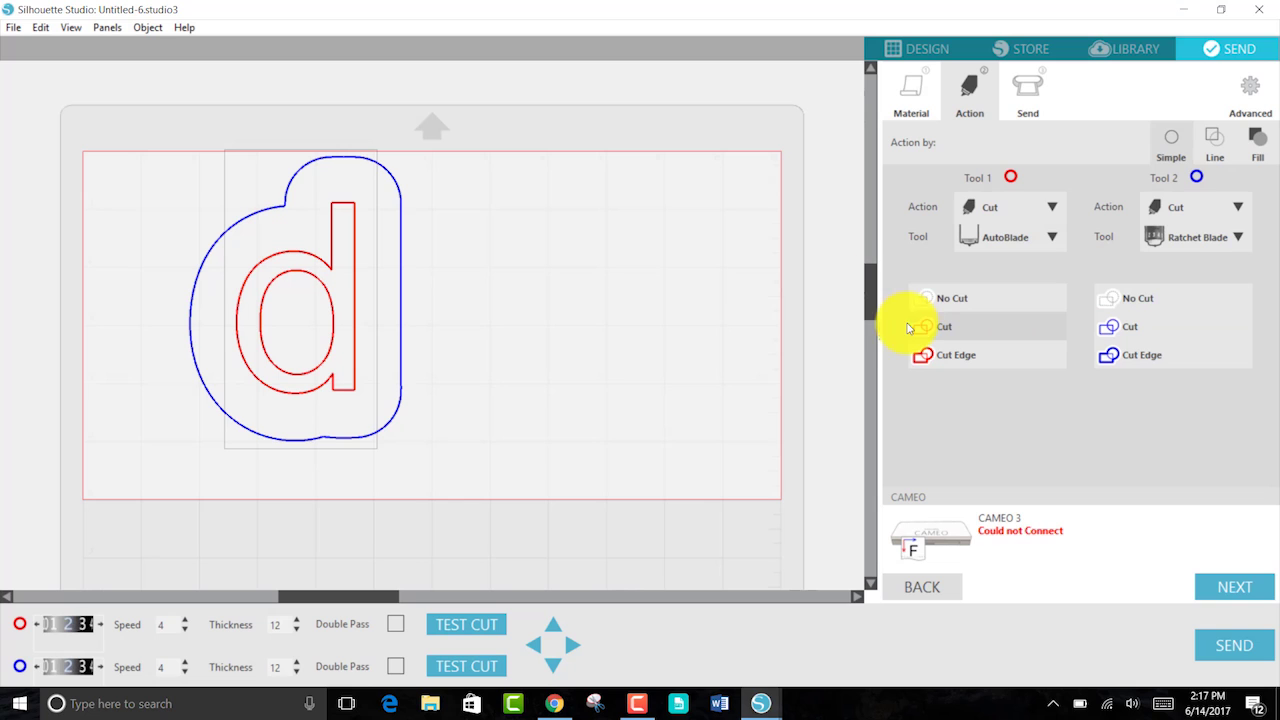
{"action": "left_click", "coordinate": [1222, 155]}
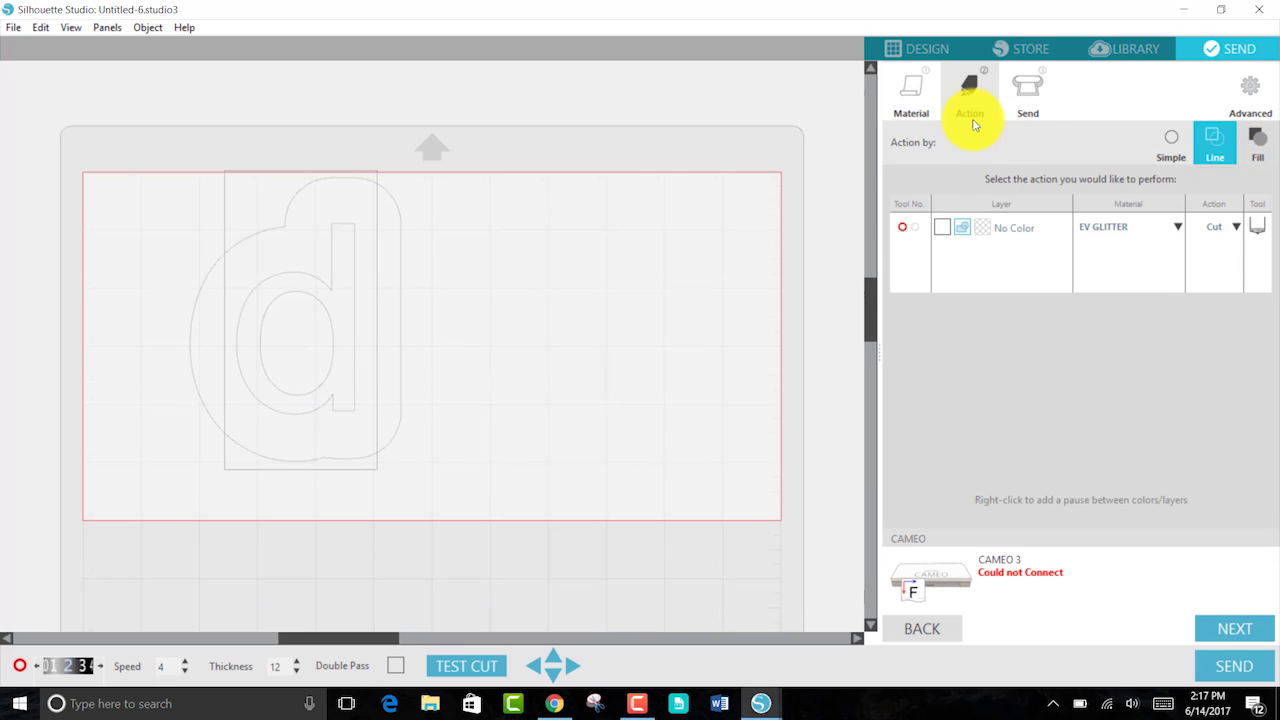
{"action": "left_click", "coordinate": [1173, 140]}
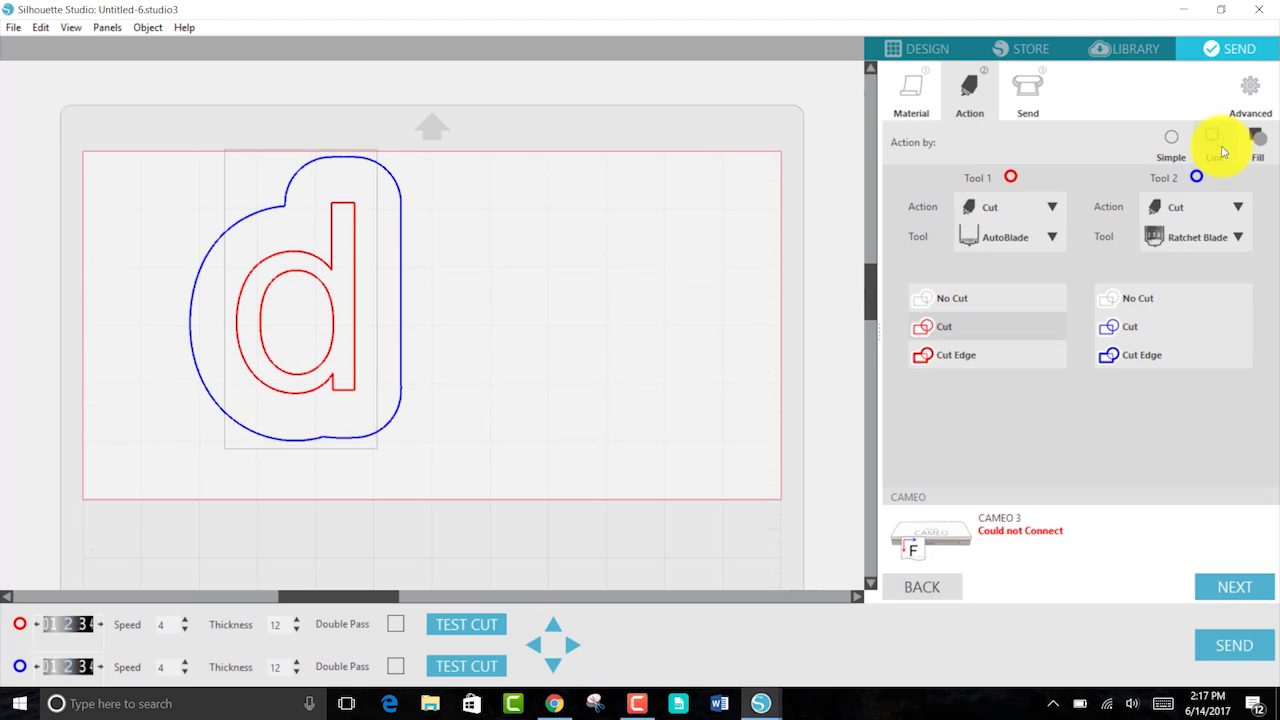
{"action": "left_click", "coordinate": [1222, 150]}
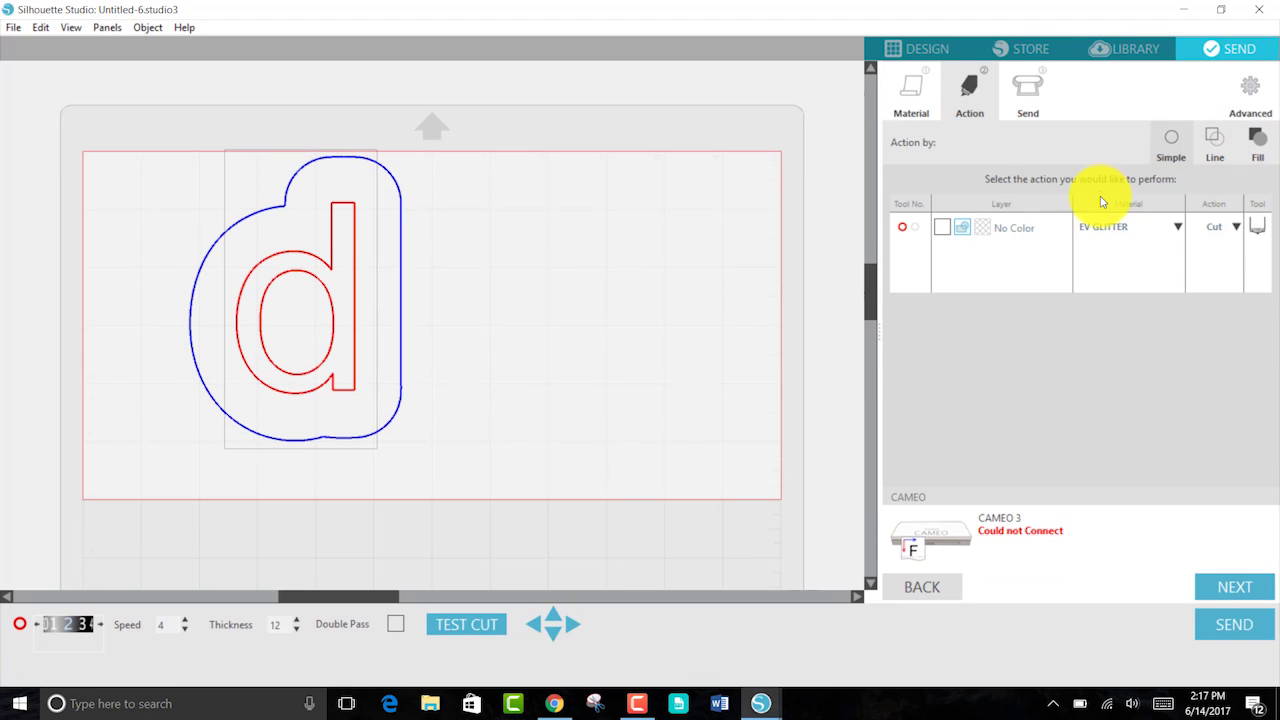
{"action": "left_click", "coordinate": [1268, 92]}
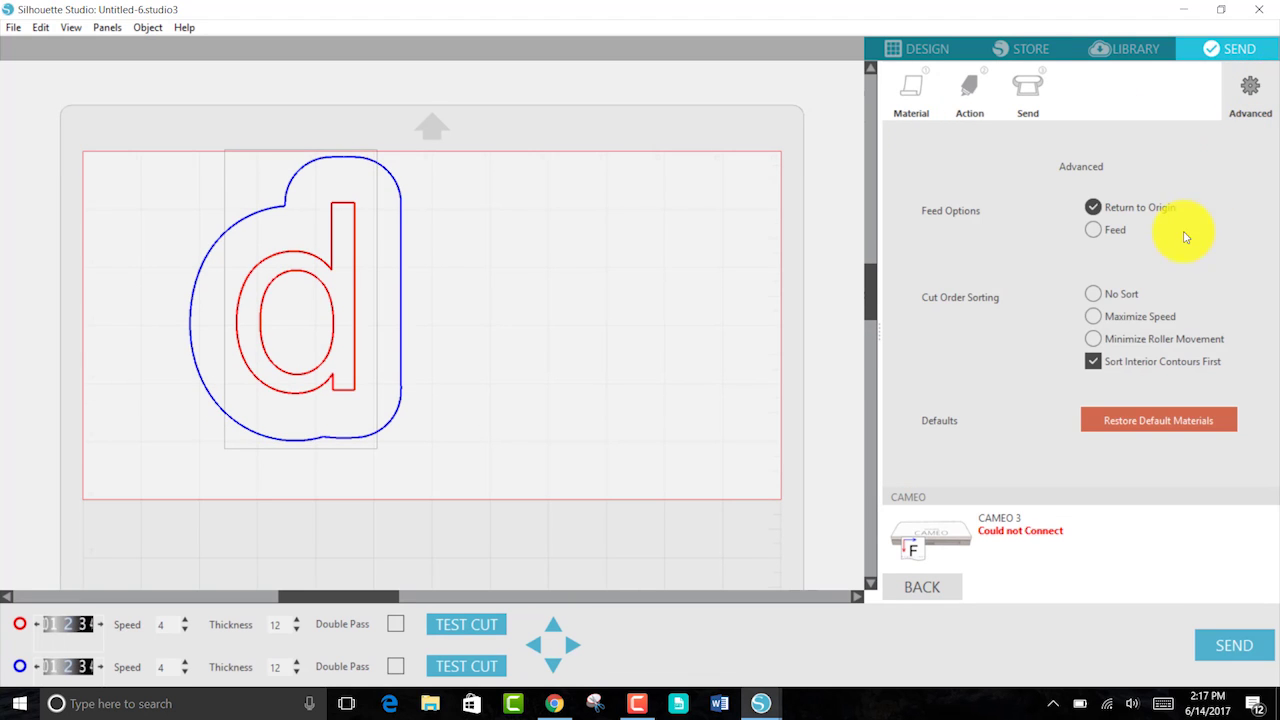
Step: Page through the illustrated send instructions, covering the ratchet blade depth, the right roller position and loading the cutting mat
{"action": "left_click", "coordinate": [1026, 92]}
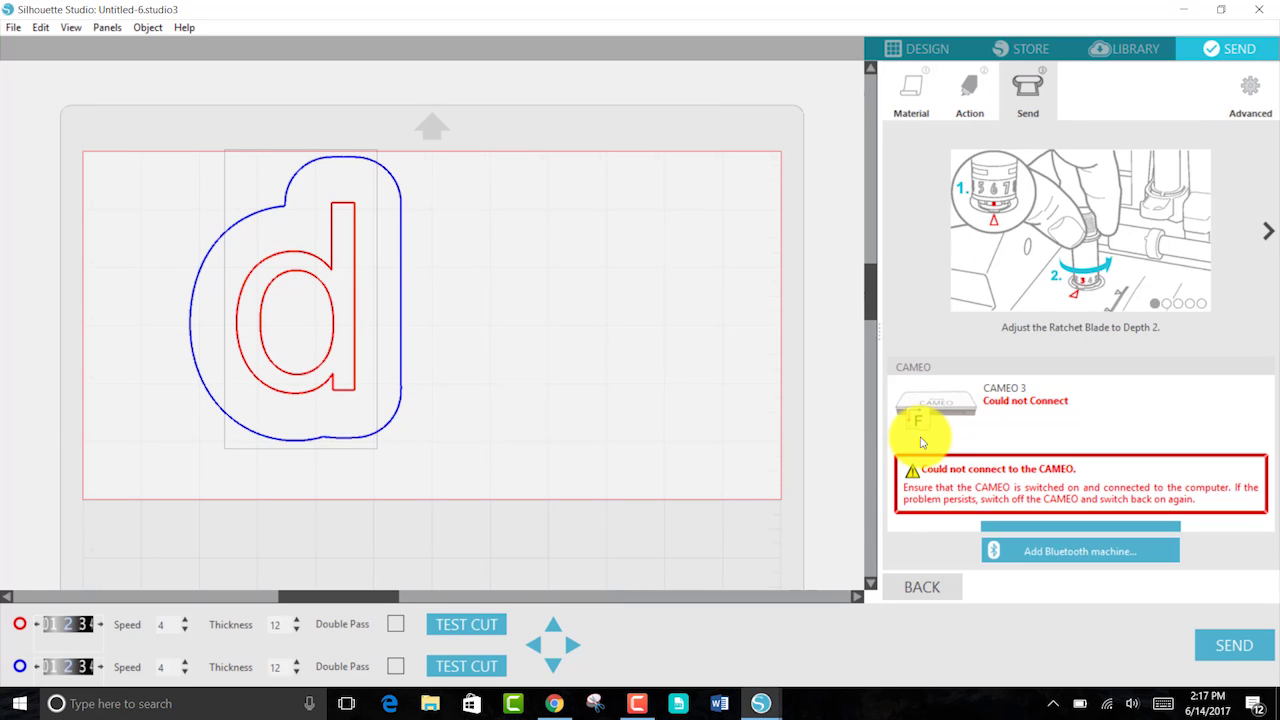
{"action": "left_click", "coordinate": [1267, 231]}
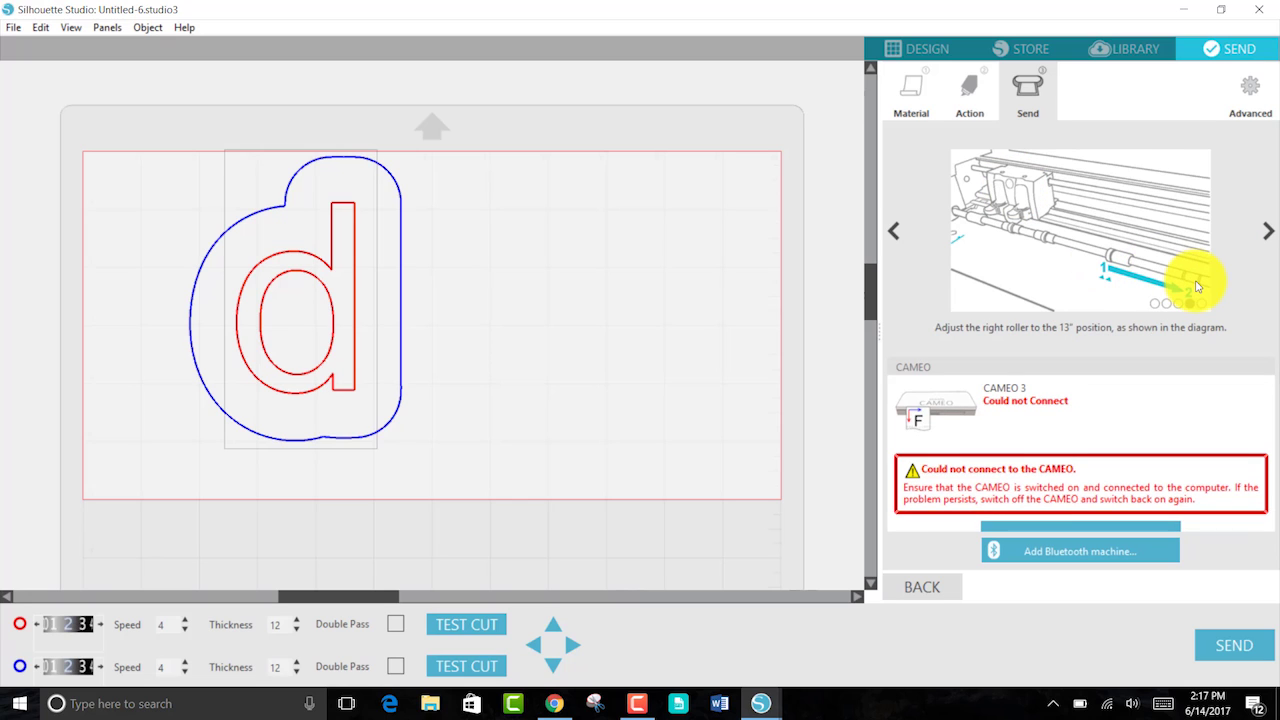
{"action": "left_click", "coordinate": [894, 231]}
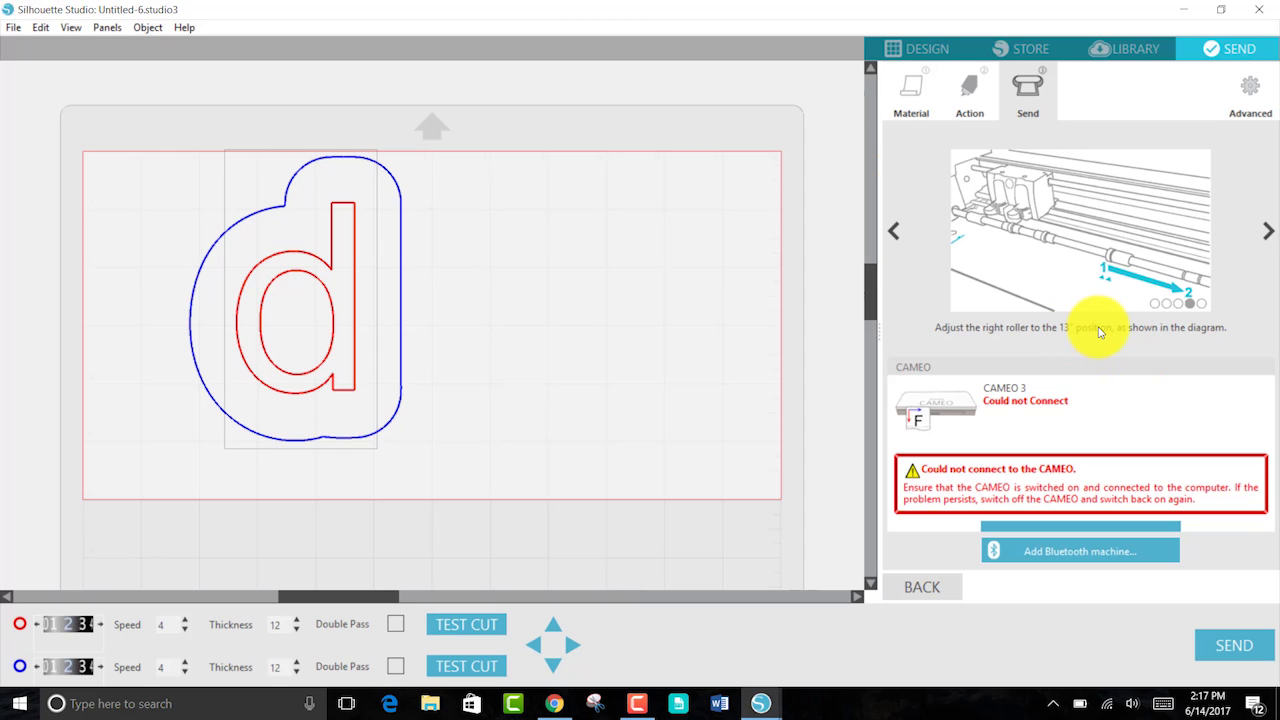
{"action": "left_click", "coordinate": [1268, 231]}
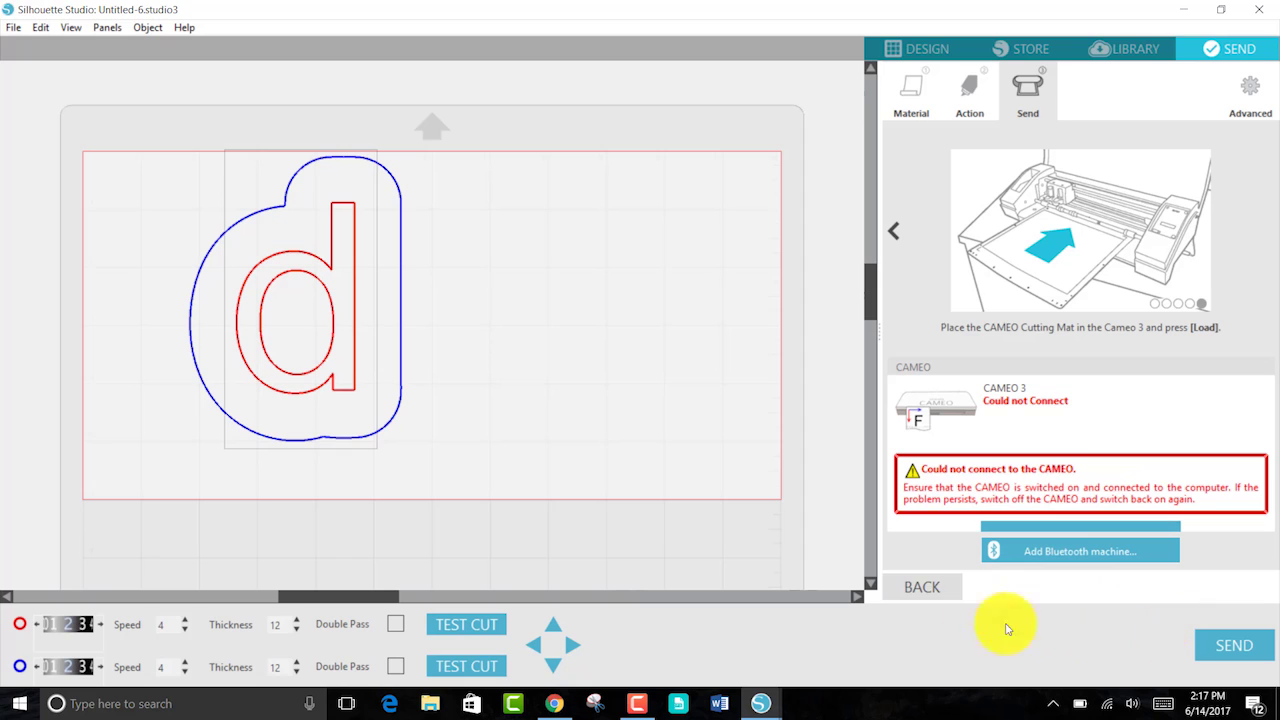
Step: Return to the design workspace and look through its panels, including Fill, Image Effects and Text Style
{"action": "left_click", "coordinate": [930, 48]}
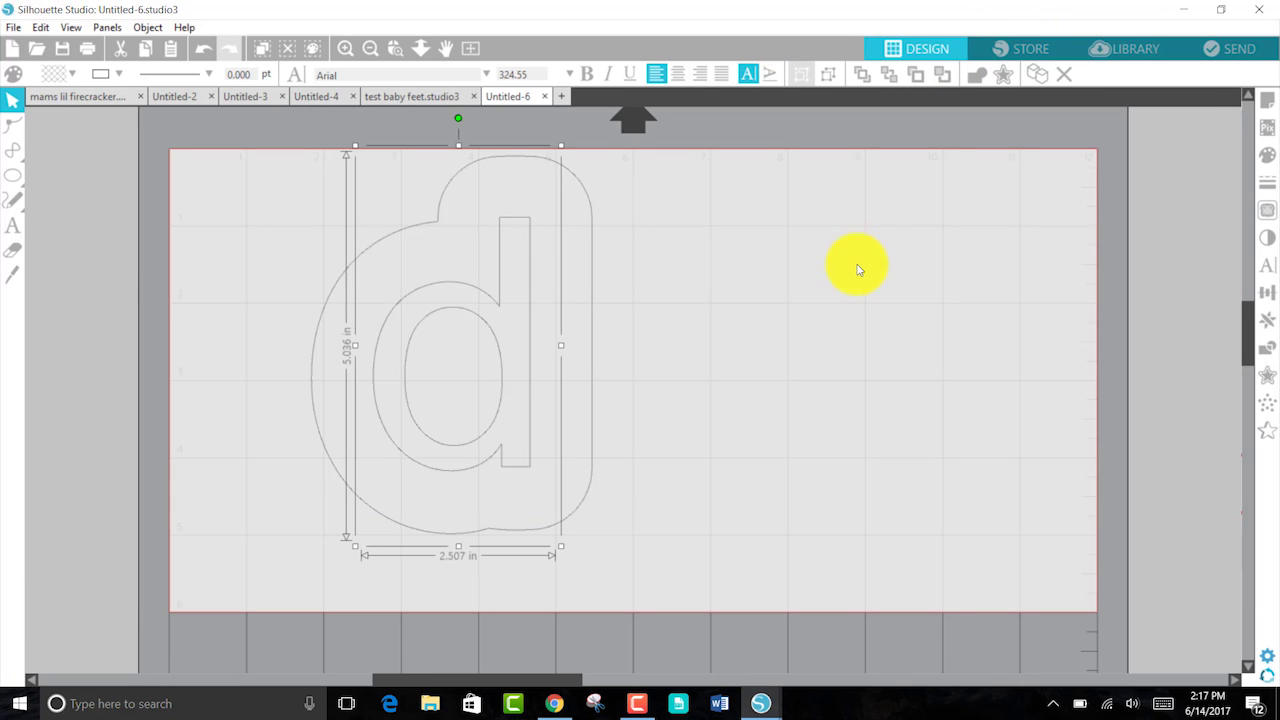
{"action": "left_click", "coordinate": [1266, 101]}
{"action": "left_click", "coordinate": [1268, 128]}
{"action": "left_click", "coordinate": [1267, 155]}
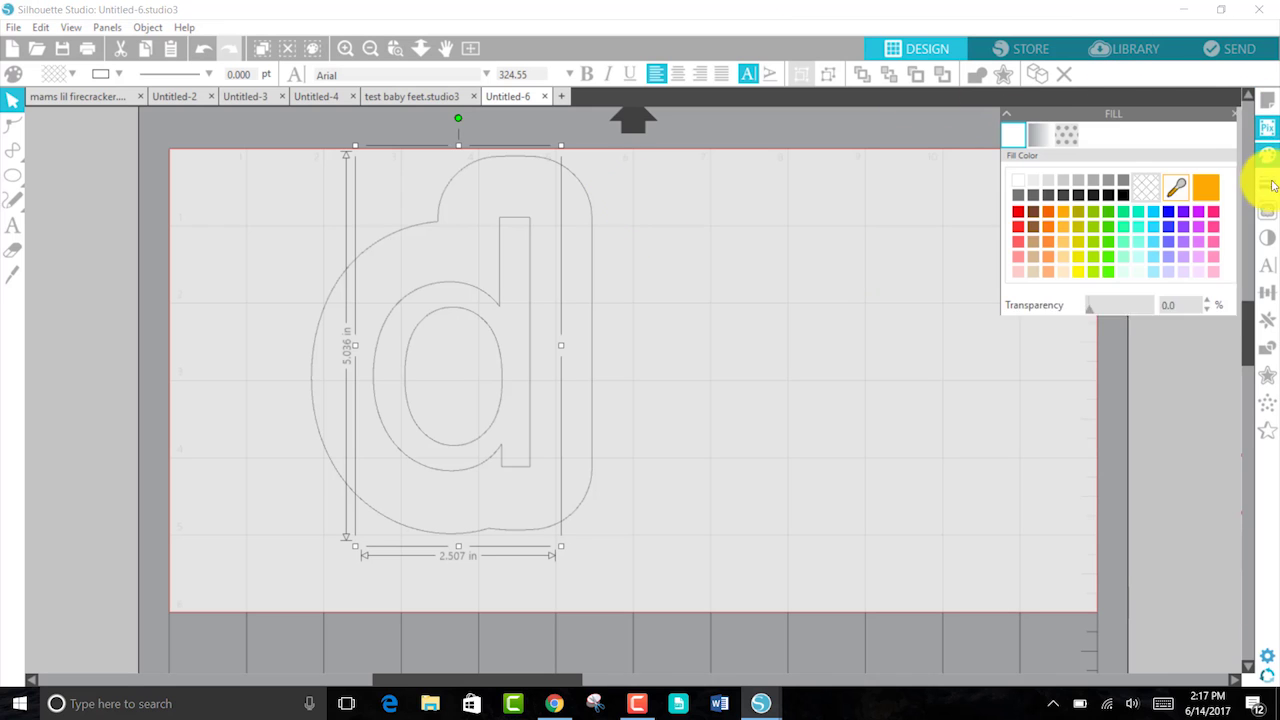
{"action": "left_click", "coordinate": [1267, 181]}
{"action": "left_click", "coordinate": [1268, 210]}
{"action": "left_click", "coordinate": [1265, 238]}
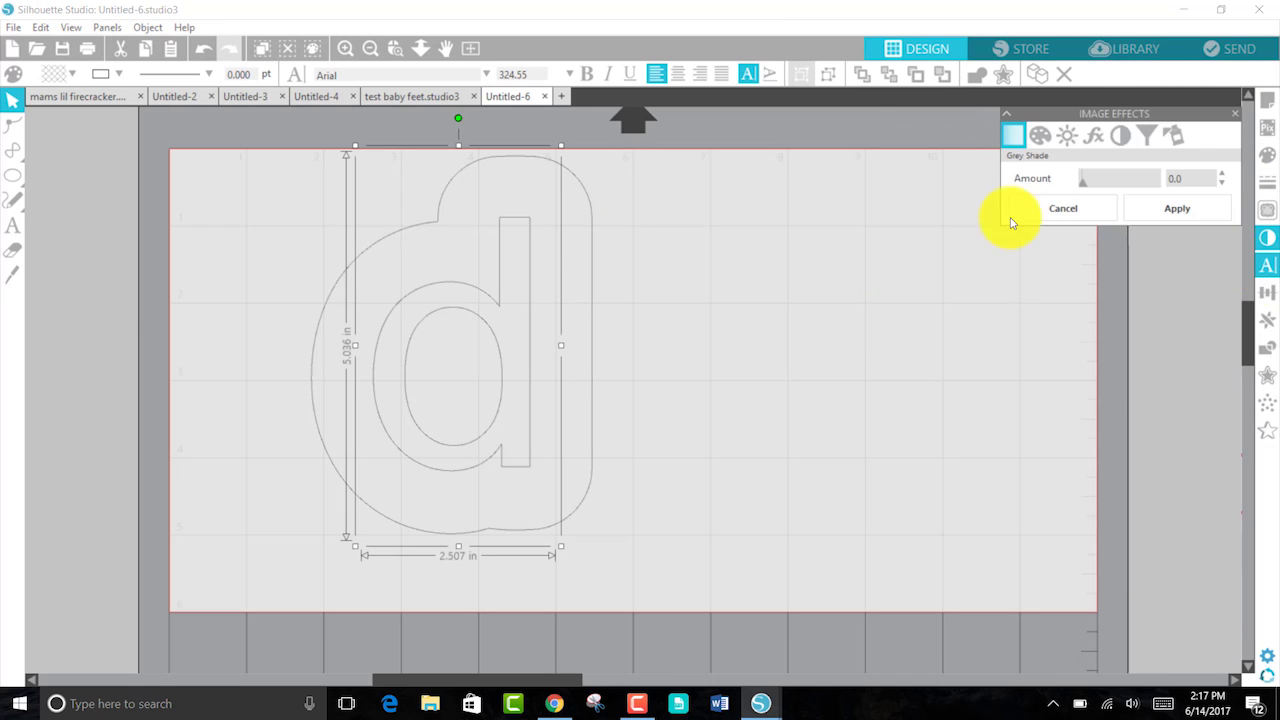
{"action": "left_click", "coordinate": [1267, 265]}
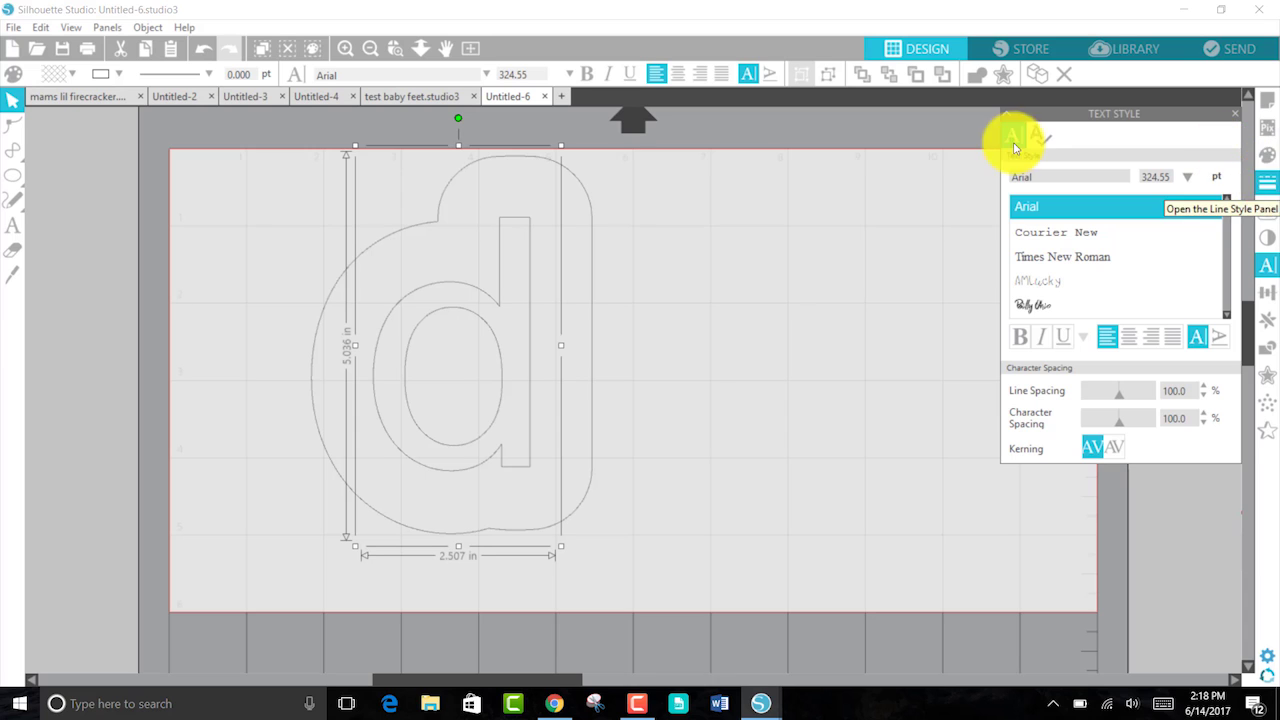
{"action": "left_click", "coordinate": [1267, 265]}
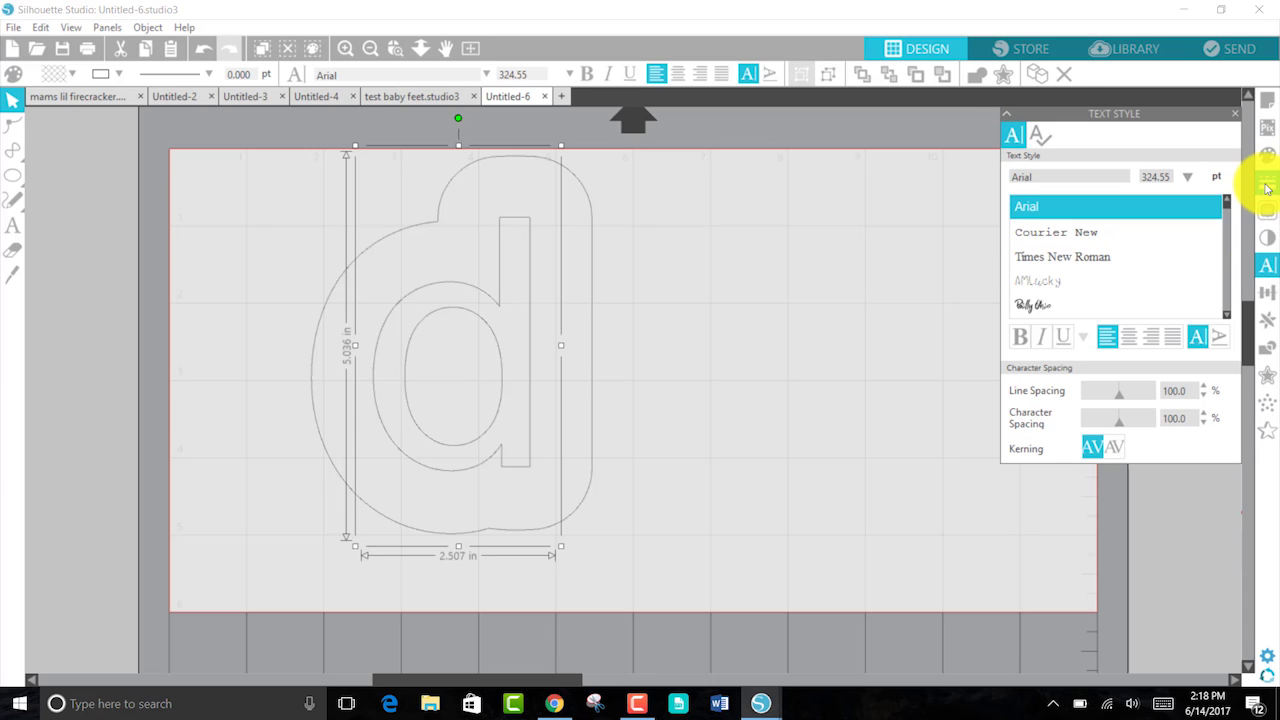
Step: Float the Text Style panel over the page with the Line Style panel docked beneath it, and close the combined stack
{"action": "left_click_drag", "start_coordinate": [1195, 116], "coordinate": [924, 120]}
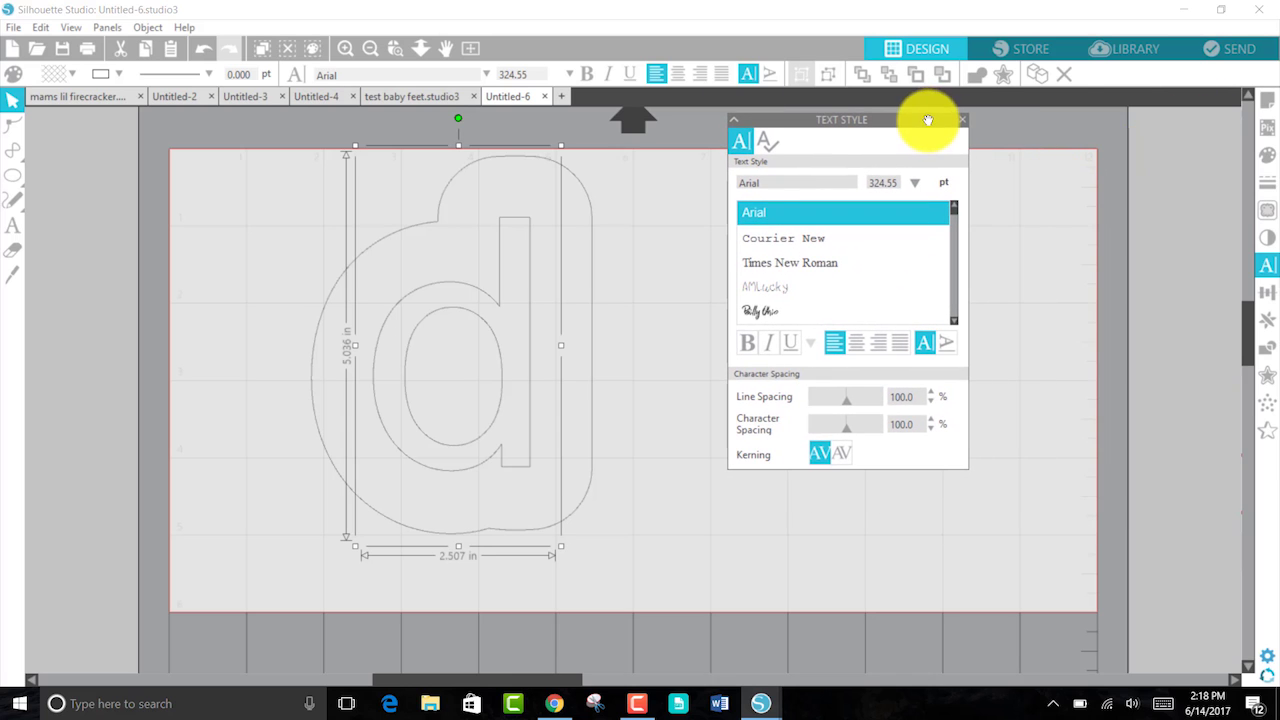
{"action": "left_click", "coordinate": [1267, 181]}
{"action": "left_click_drag", "start_coordinate": [1147, 110], "coordinate": [929, 457]}
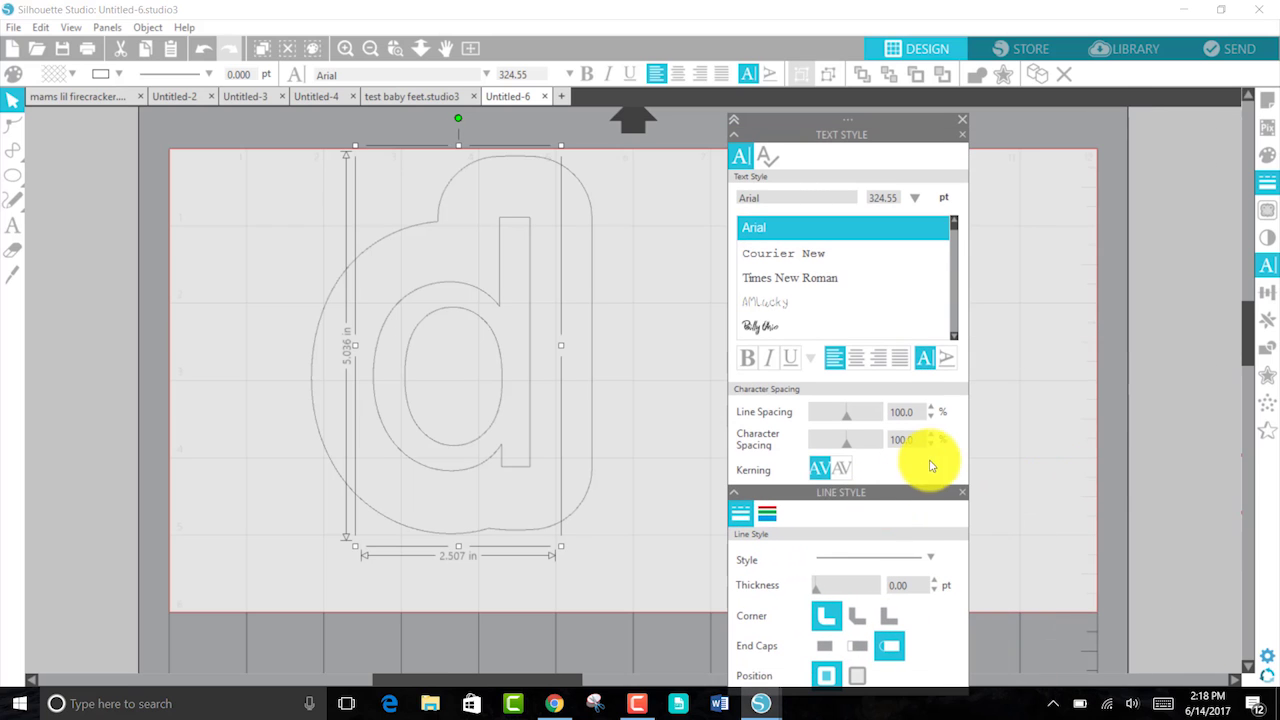
{"action": "left_click", "coordinate": [733, 118]}
{"action": "left_click", "coordinate": [733, 117]}
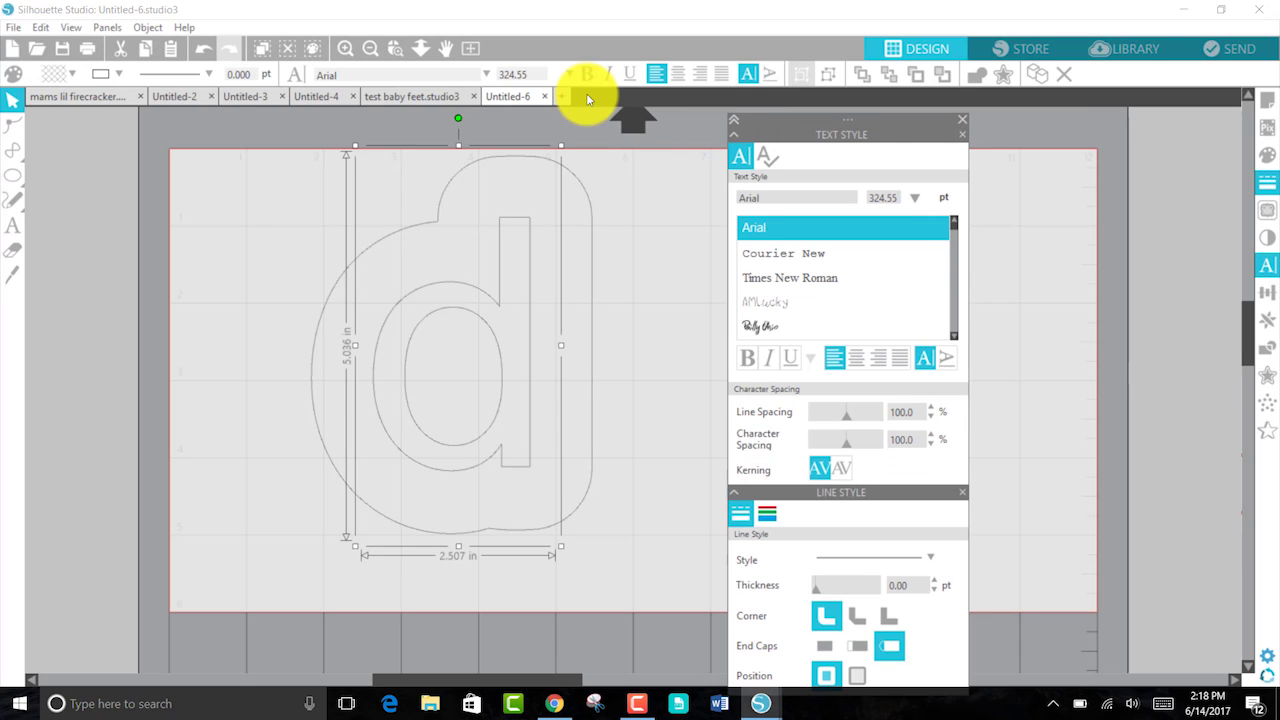
{"action": "left_click_drag", "start_coordinate": [929, 123], "coordinate": [994, 97]}
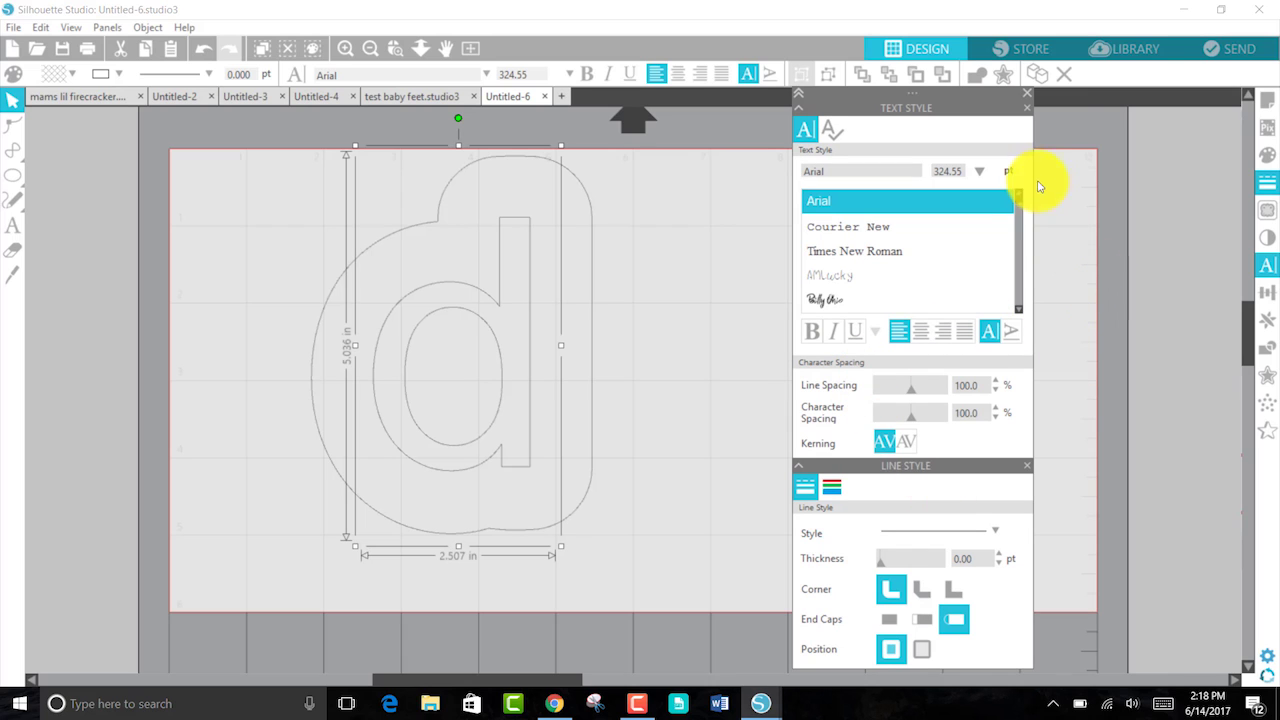
{"action": "left_click", "coordinate": [1027, 93]}
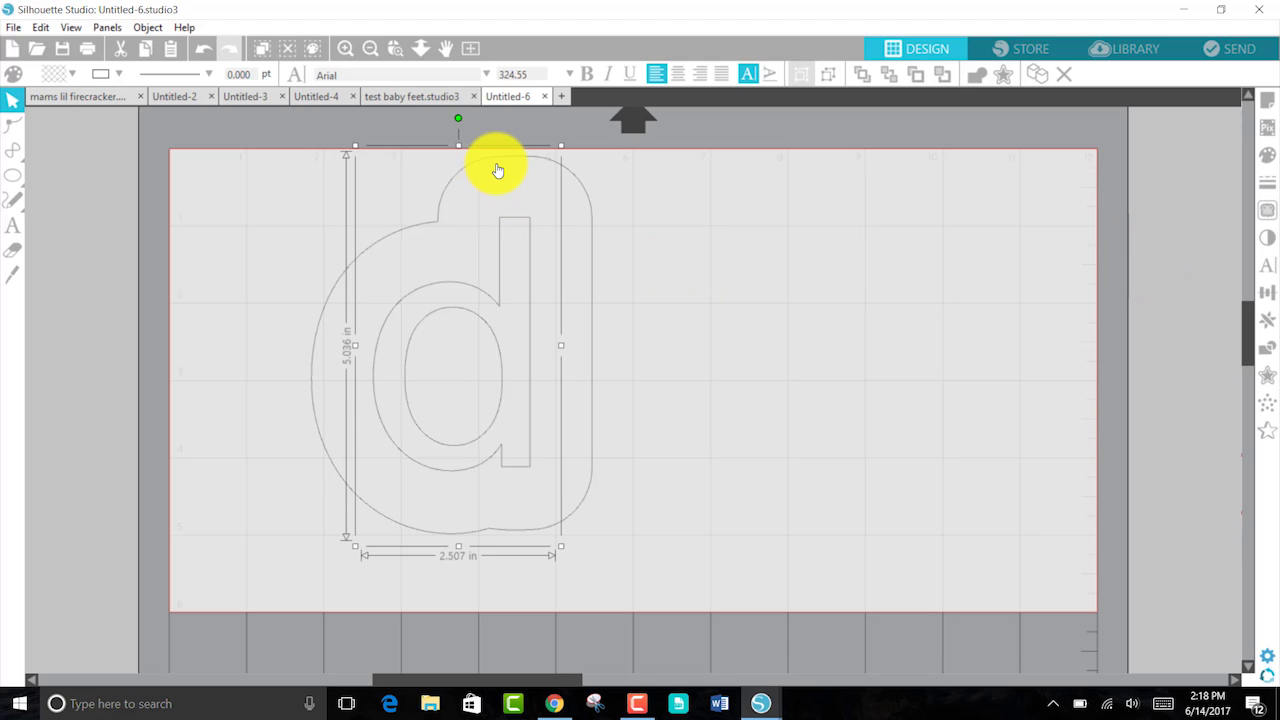
Step: Delete the letter d and its offset outline from the page
{"action": "key", "text": "Delete"}
{"action": "left_click", "coordinate": [528, 229]}
{"action": "key", "text": "Delete"}
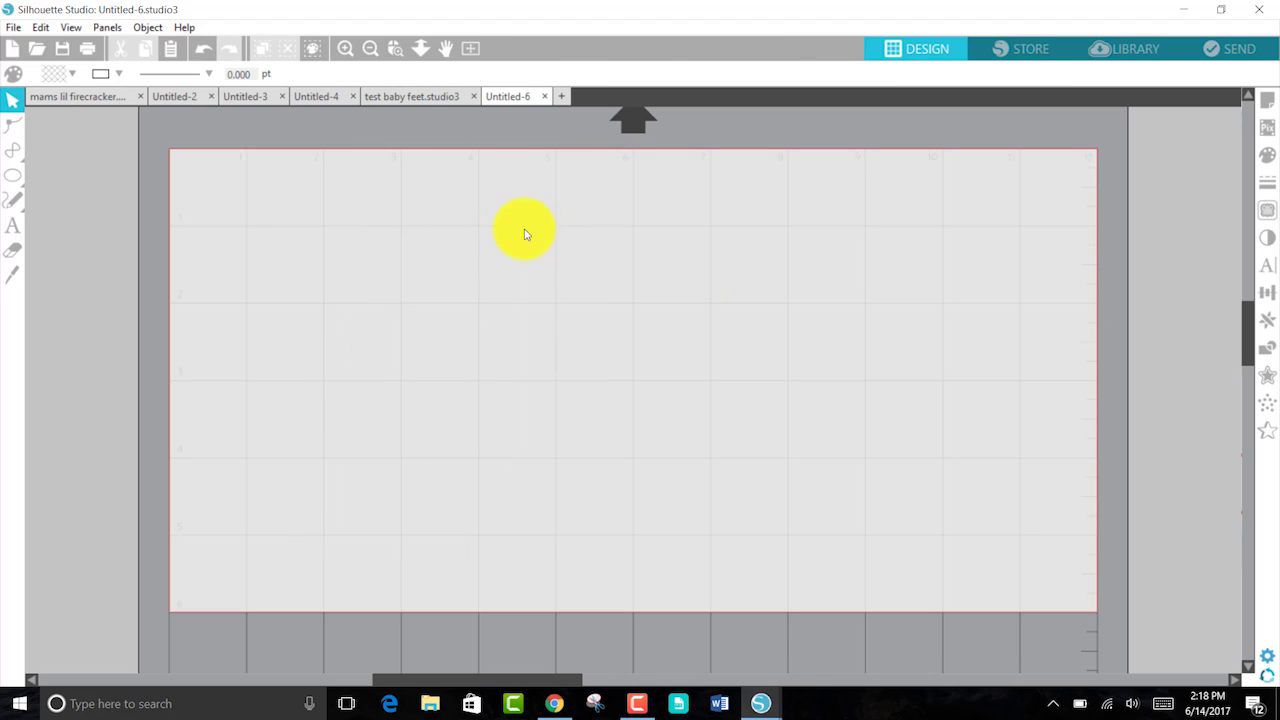
Step: Start a new project using the Card template
{"action": "left_click", "coordinate": [14, 27]}
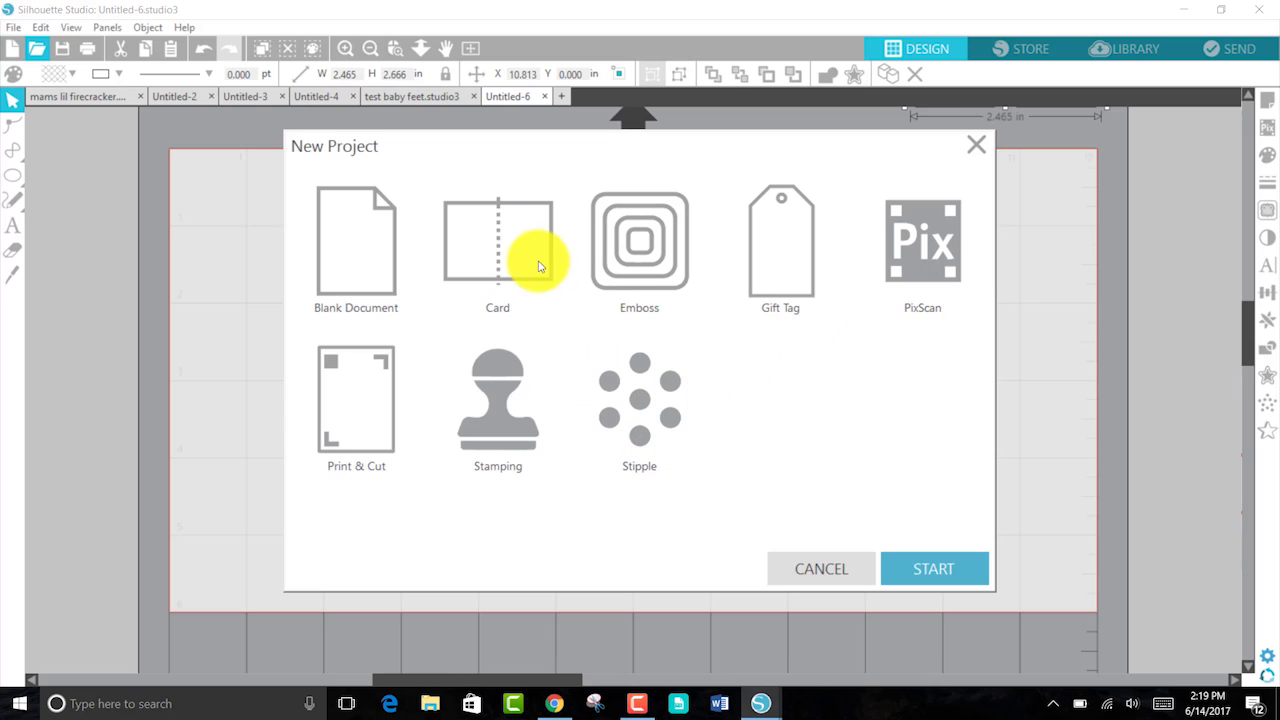
{"action": "left_click", "coordinate": [498, 240]}
{"action": "left_click", "coordinate": [935, 568]}
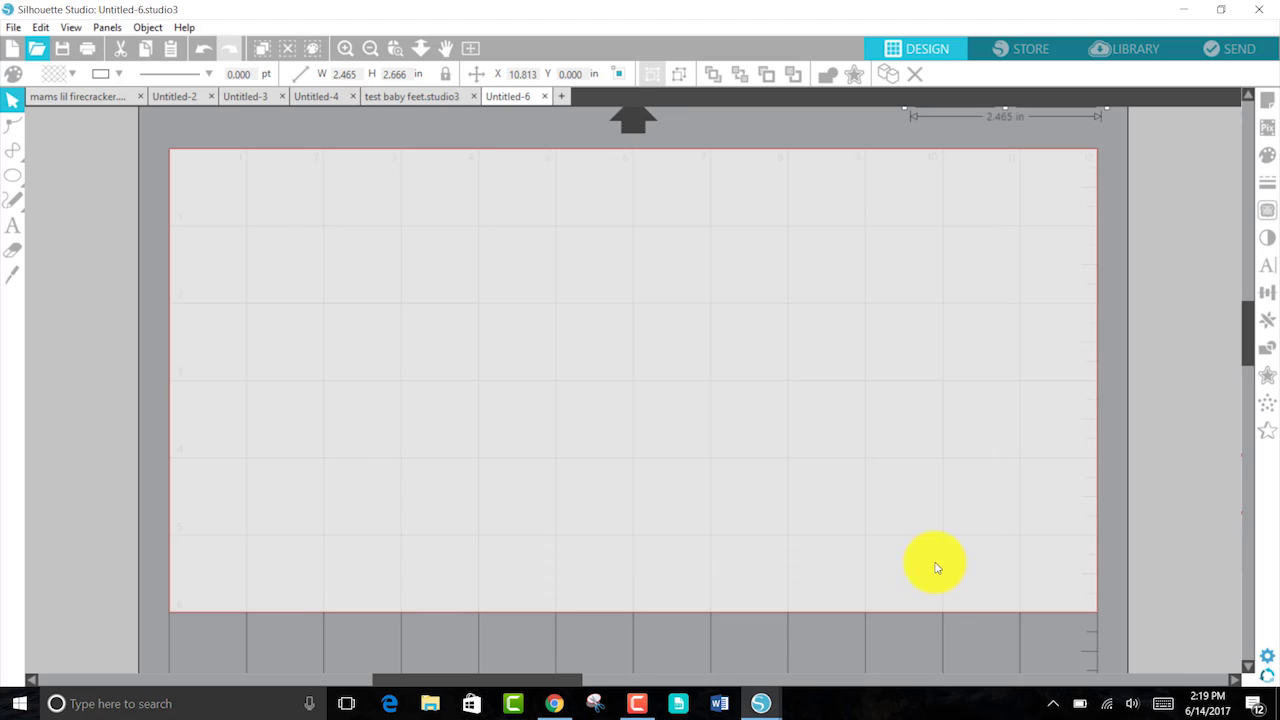
{"action": "left_click", "coordinate": [886, 191]}
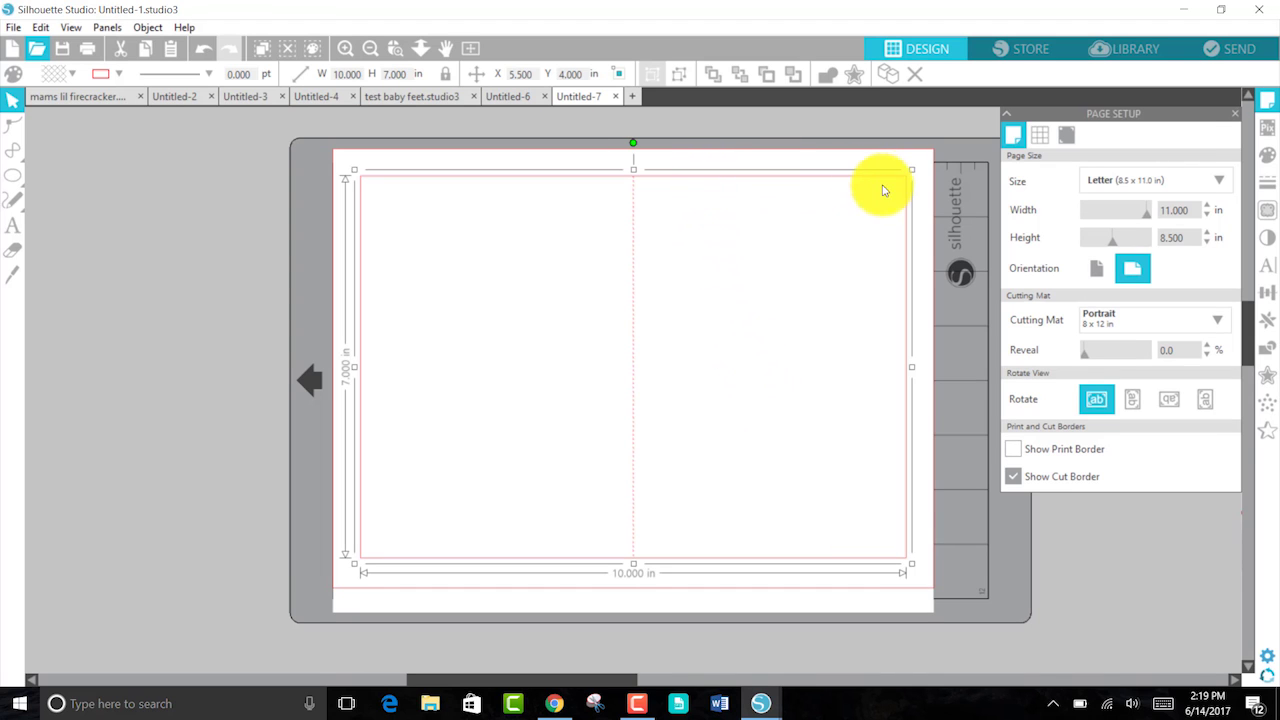
Step: Shrink the card outline to about 8.09 by 5.66 inches, and try to set it to 10 by 7 inches
{"action": "left_click_drag", "start_coordinate": [908, 171], "coordinate": [819, 284]}
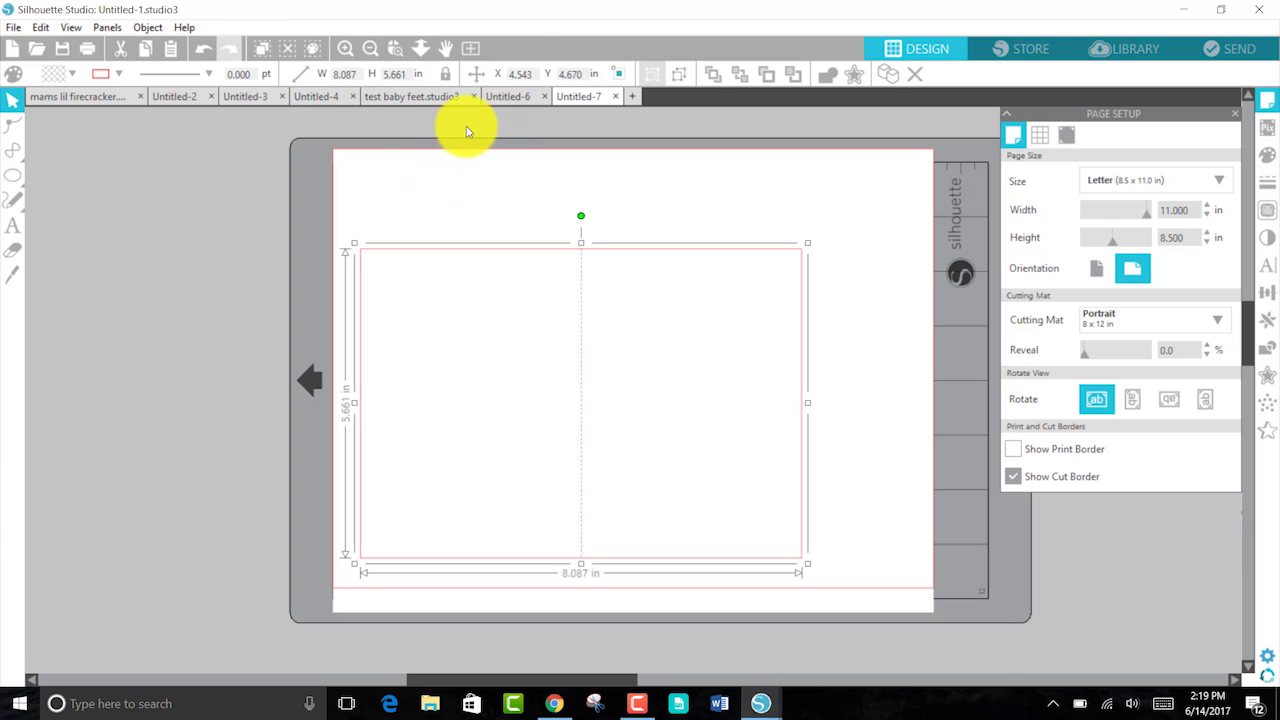
{"action": "left_click", "coordinate": [409, 74]}
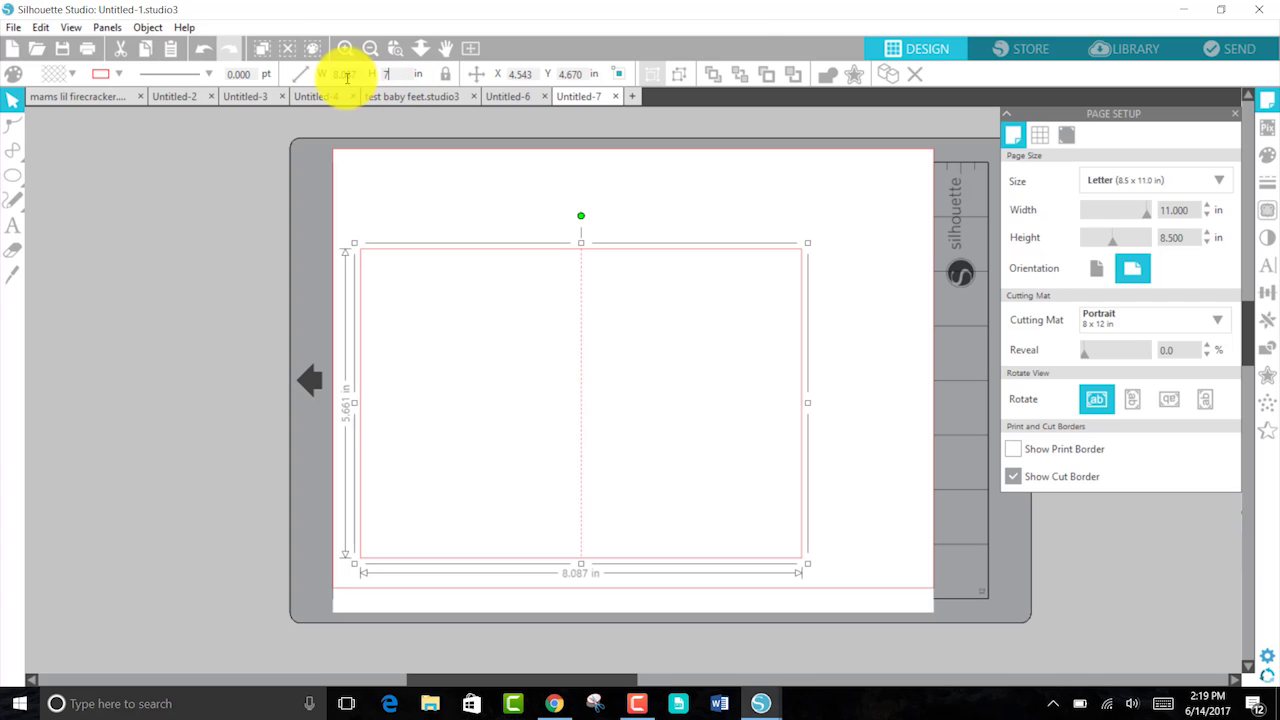
{"action": "type", "text": "10.000"}
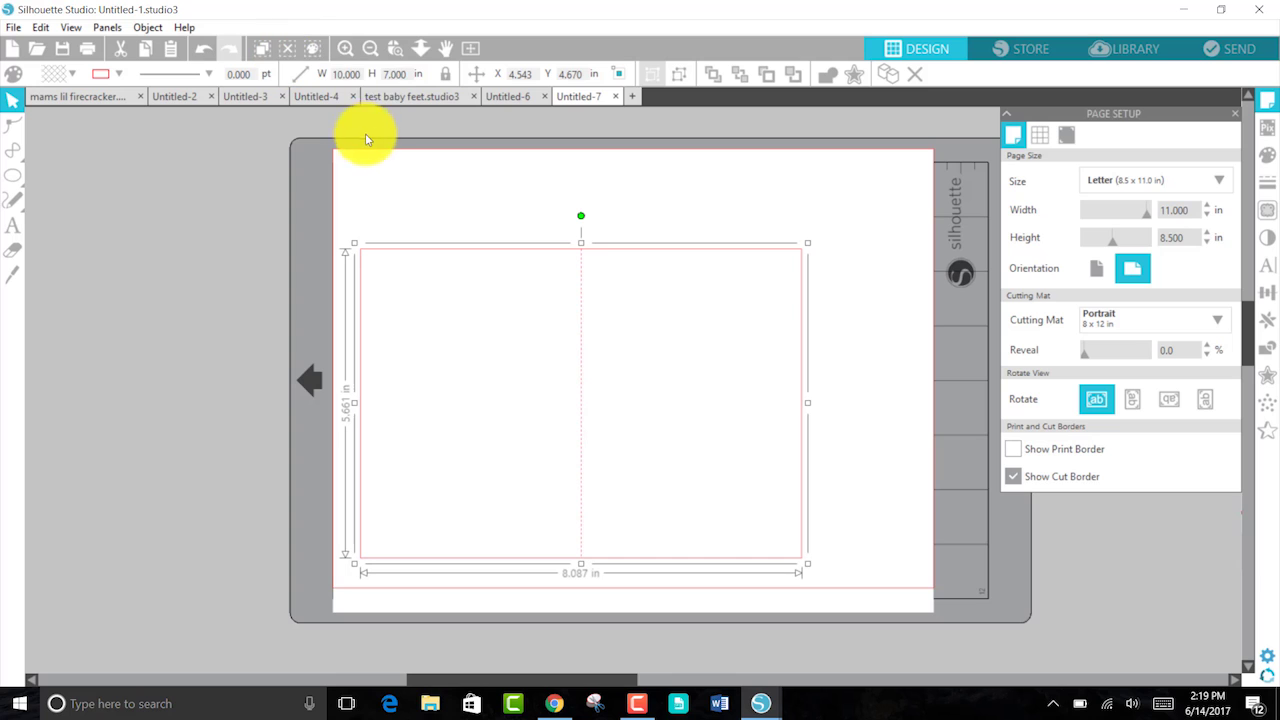
{"action": "left_click", "coordinate": [449, 183]}
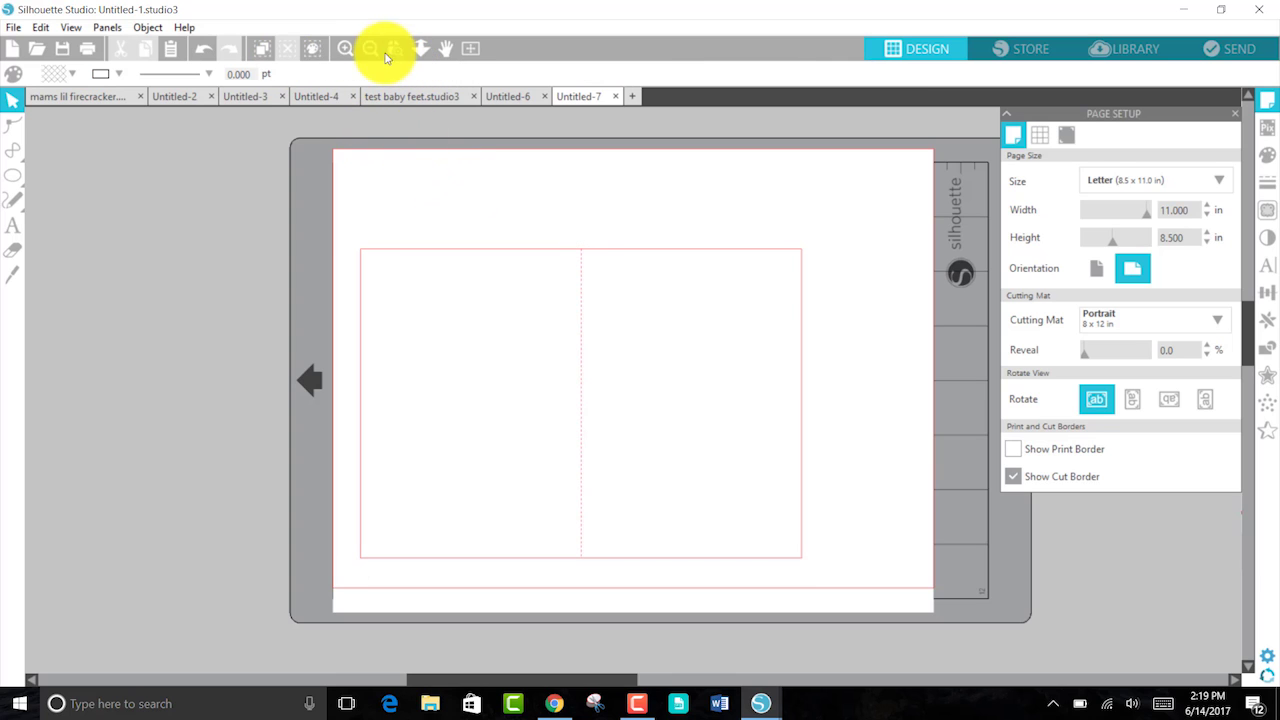
{"action": "left_click", "coordinate": [498, 256]}
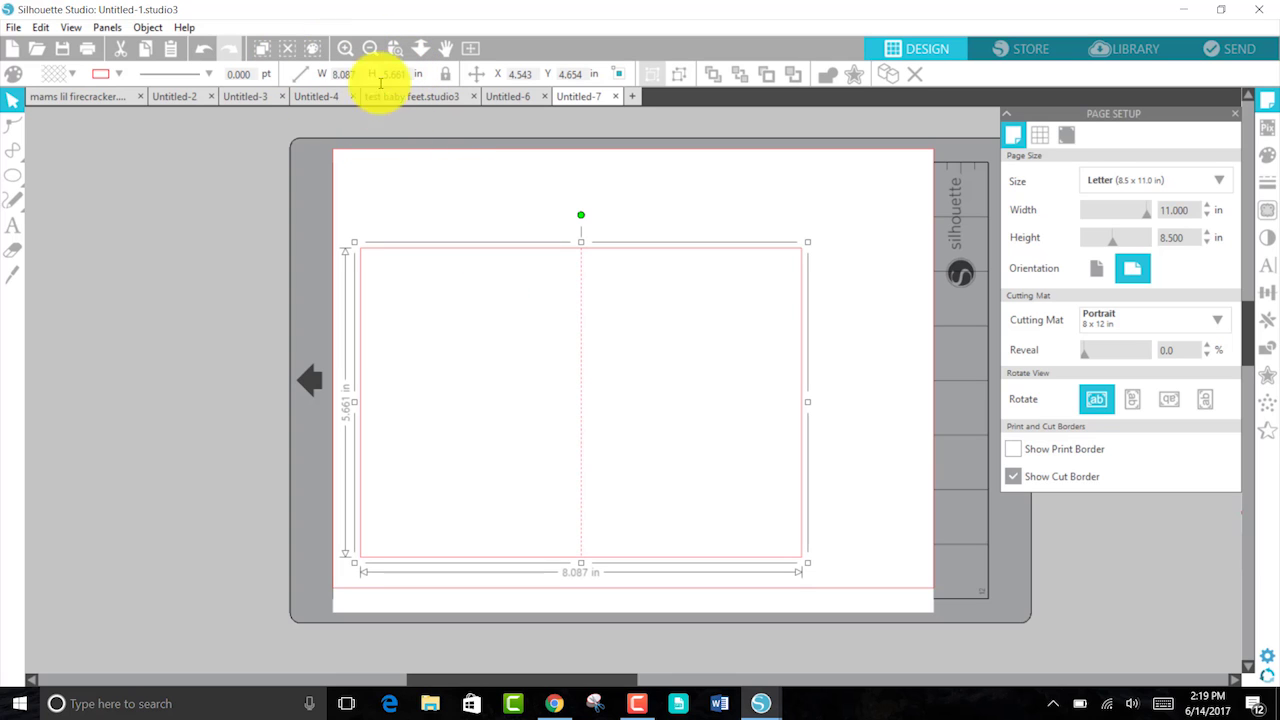
{"action": "left_click", "coordinate": [338, 160]}
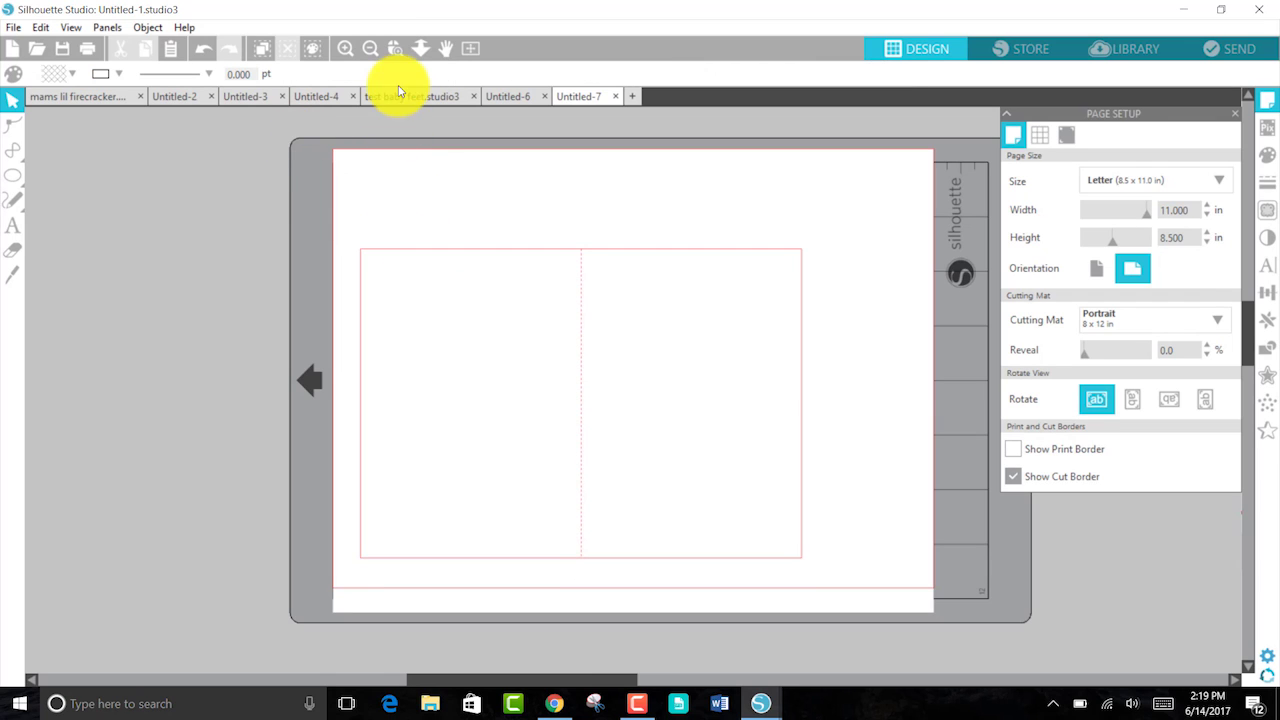
Step: Resize the card outline proportionally to a height of 5 inches and move it toward the upper-left corner of the page
{"action": "left_click", "coordinate": [408, 241]}
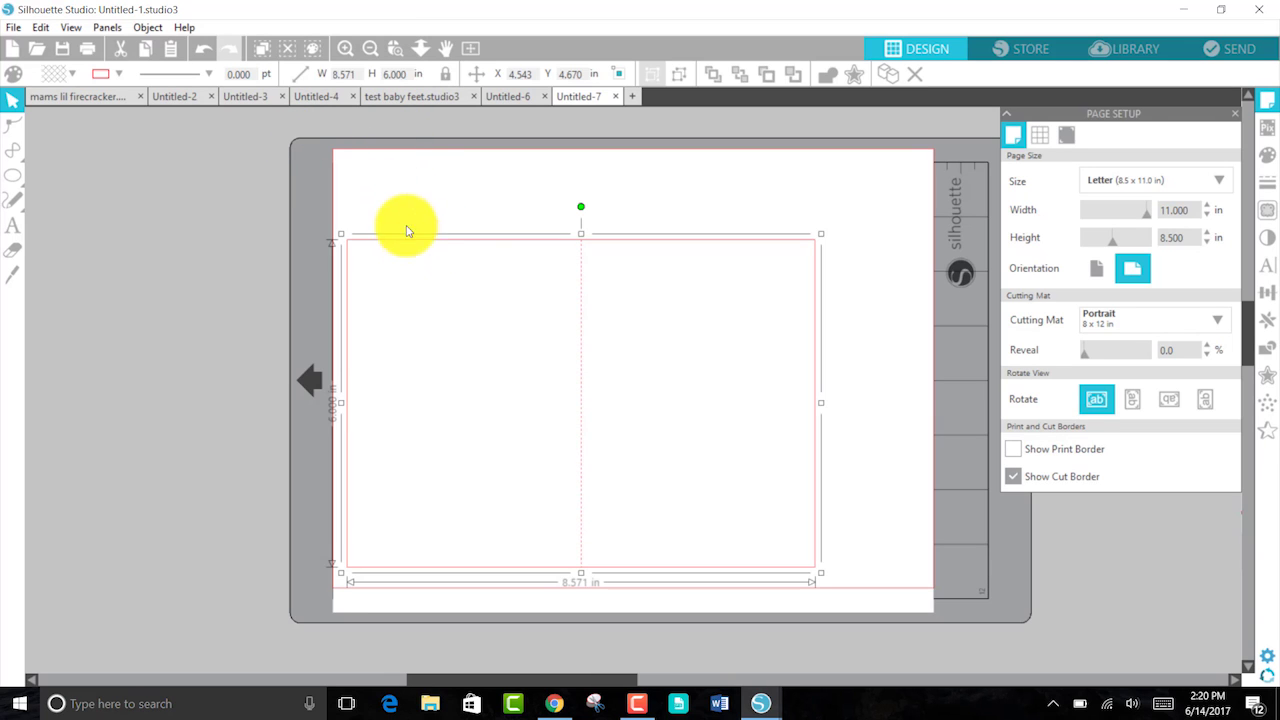
{"action": "type", "text": "5"}
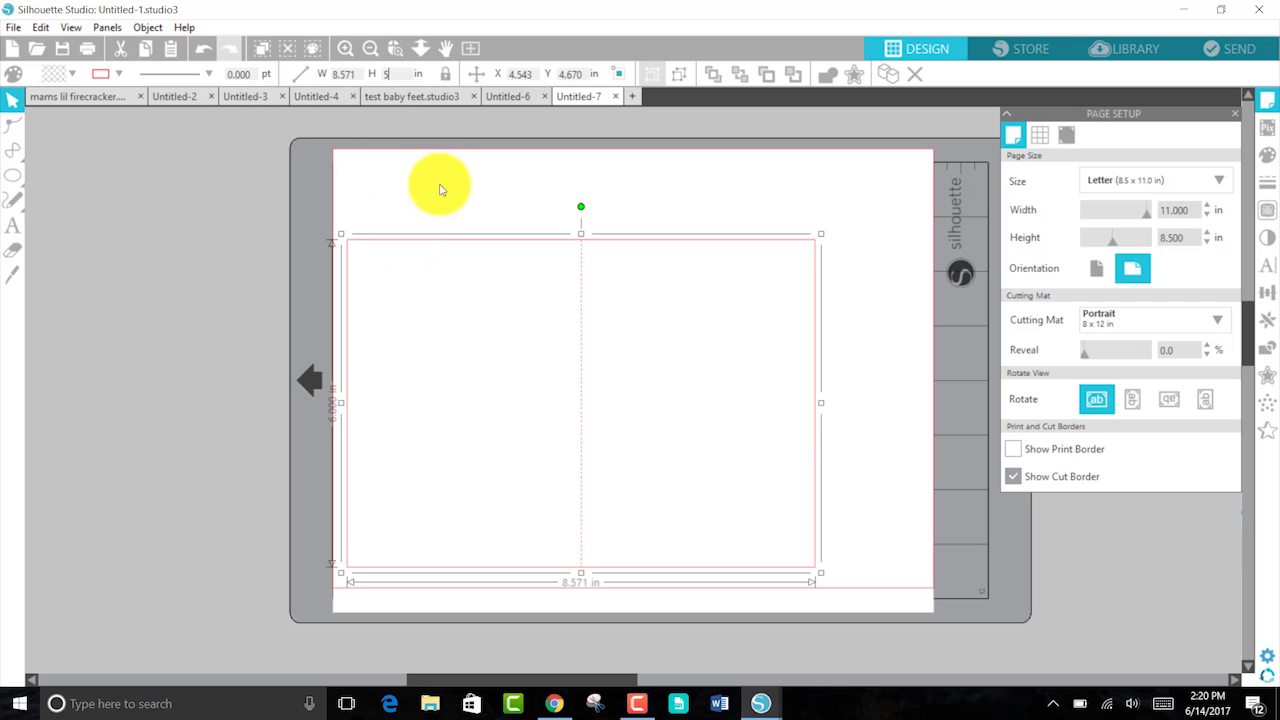
{"action": "key", "text": "Return"}
{"action": "left_click", "coordinate": [466, 229]}
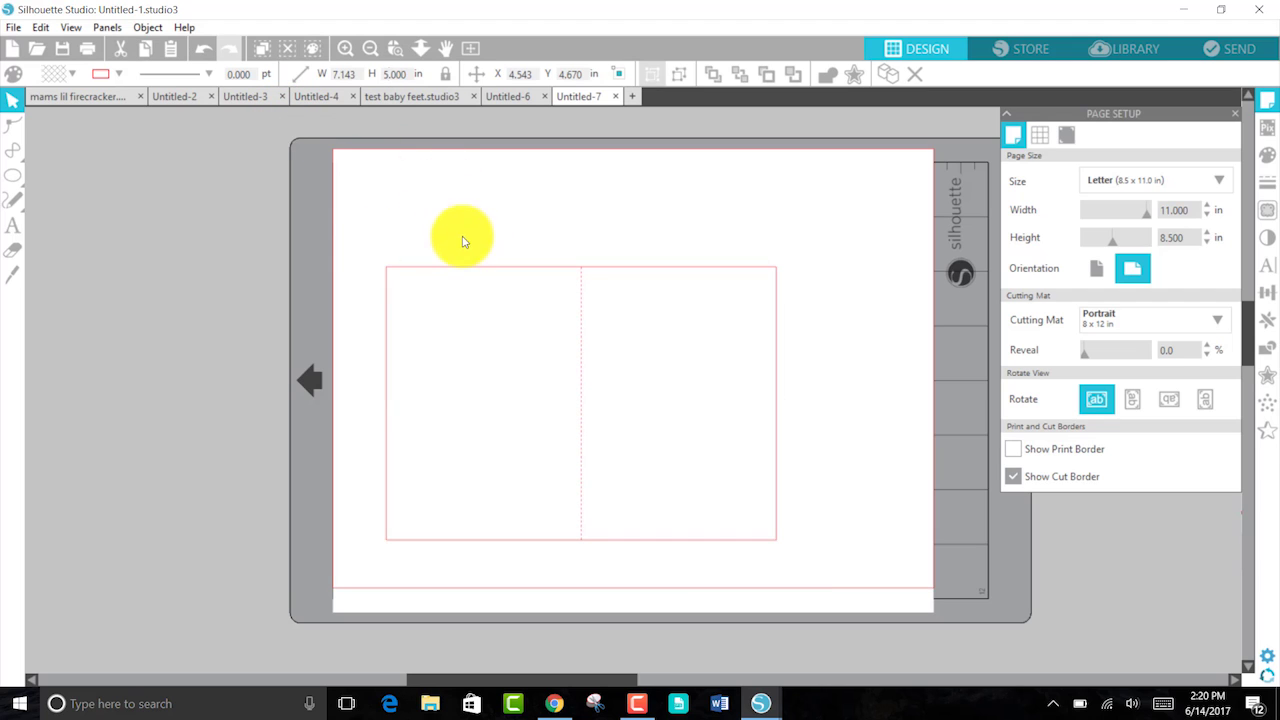
{"action": "left_click_drag", "start_coordinate": [506, 277], "coordinate": [491, 180]}
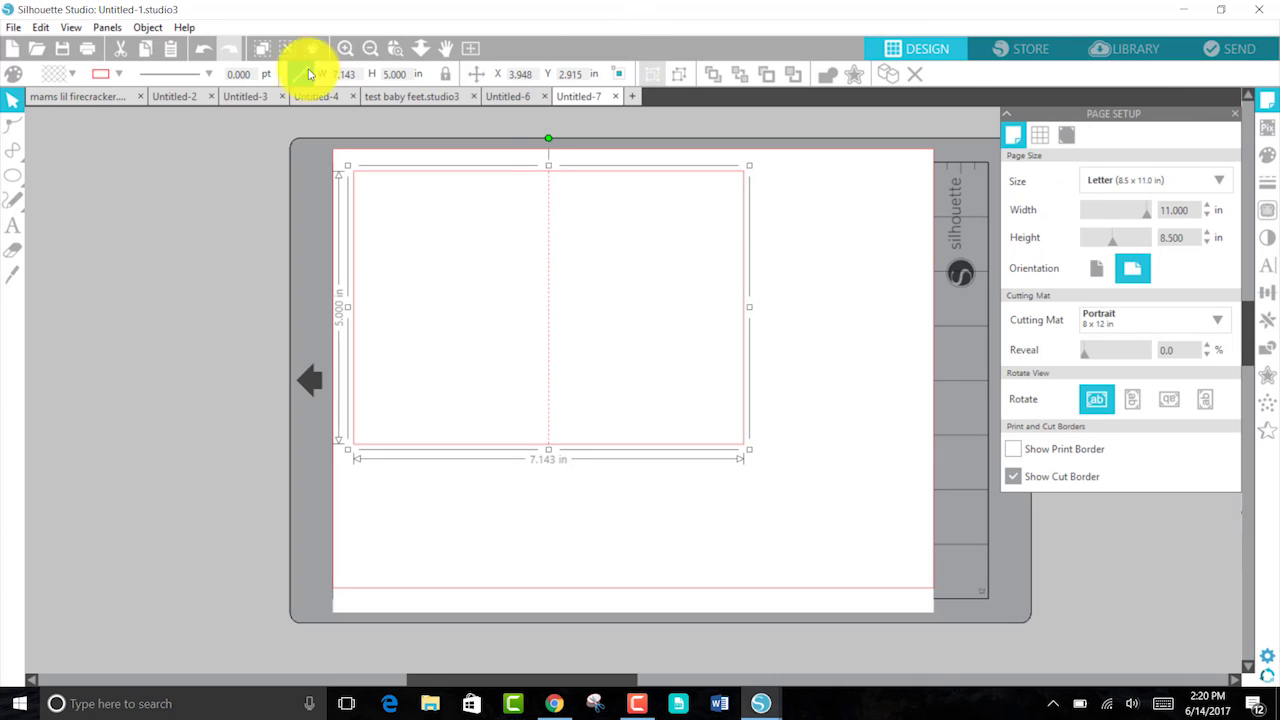
Step: Delete the card outline and draw an ellipse in the upper-left area of the blank 12 x 12 inch page
{"action": "key", "text": "Delete"}
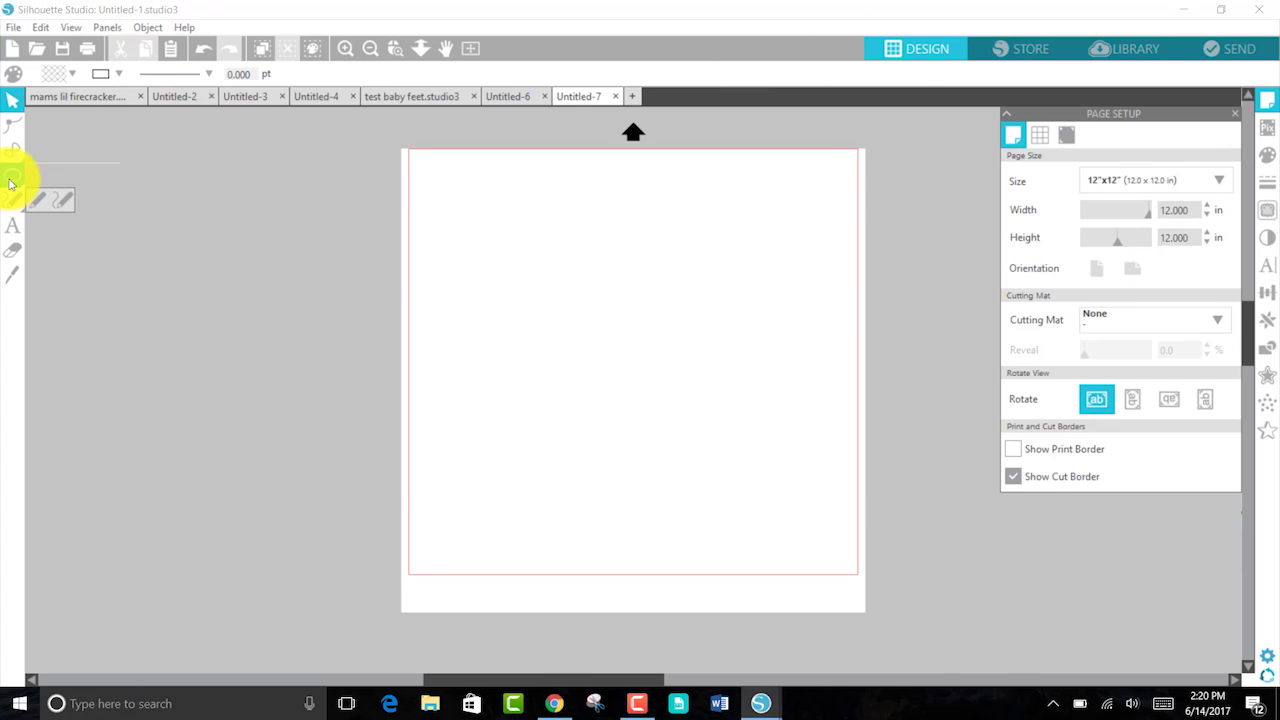
{"action": "left_click", "coordinate": [12, 175]}
{"action": "left_click_drag", "start_coordinate": [432, 201], "coordinate": [592, 350]}
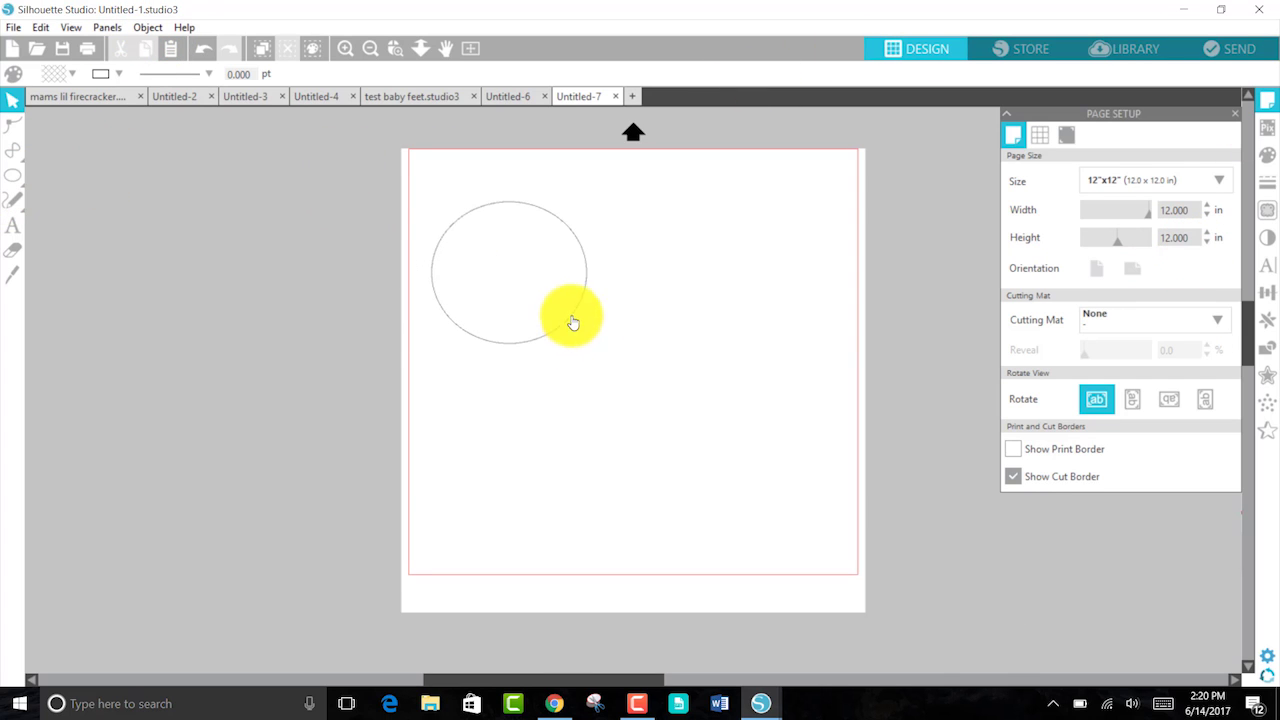
Step: Fill the ellipse with orange and place a duplicate of it overlapping its lower-right side
{"action": "left_click", "coordinate": [71, 75]}
{"action": "left_click", "coordinate": [90, 135]}
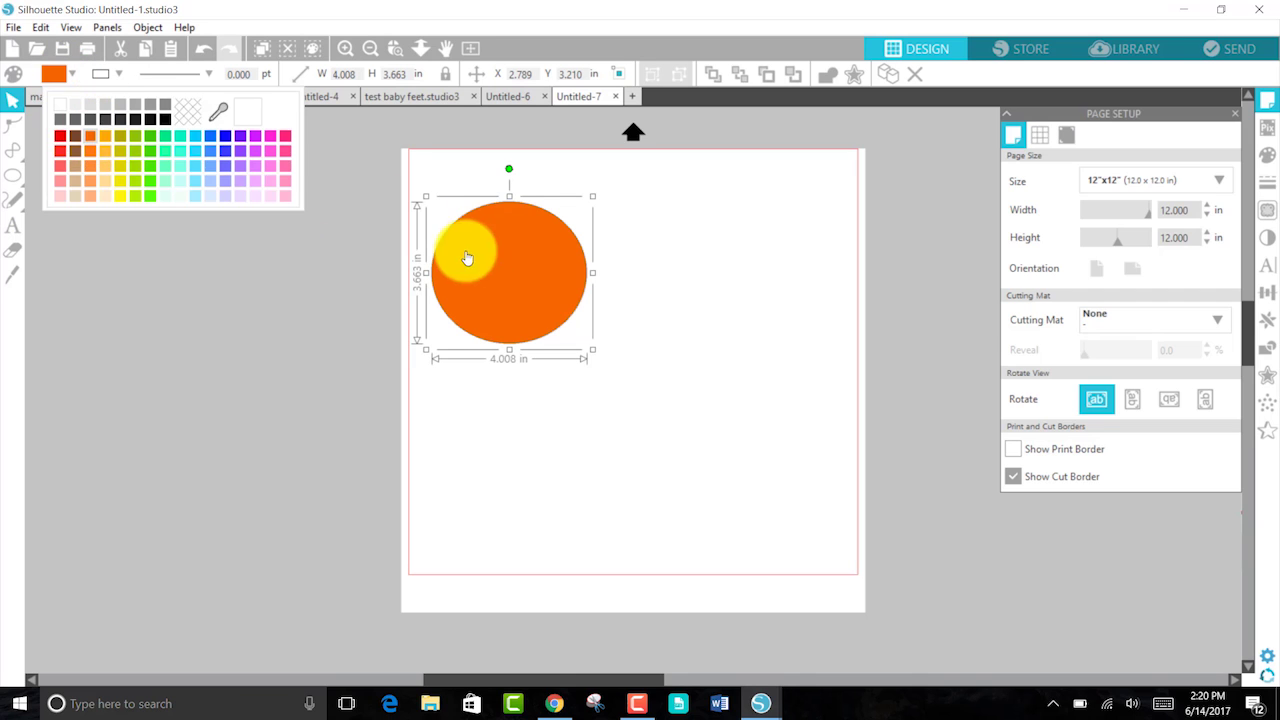
{"action": "right_click", "coordinate": [533, 274]}
{"action": "left_click", "coordinate": [583, 396]}
{"action": "left_click_drag", "start_coordinate": [608, 351], "coordinate": [657, 391]}
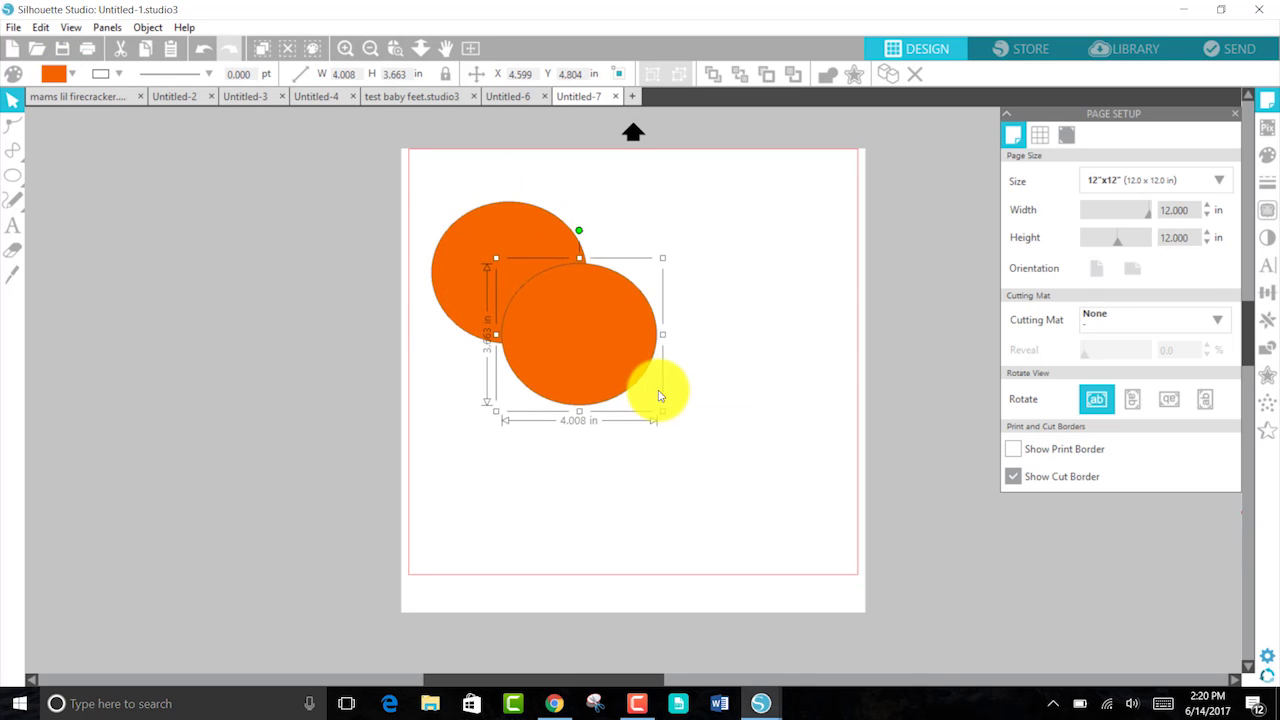
Step: Fill the duplicate ellipse with green and shift it slightly downward, still overlapping the orange one
{"action": "left_click", "coordinate": [71, 74]}
{"action": "left_click", "coordinate": [135, 135]}
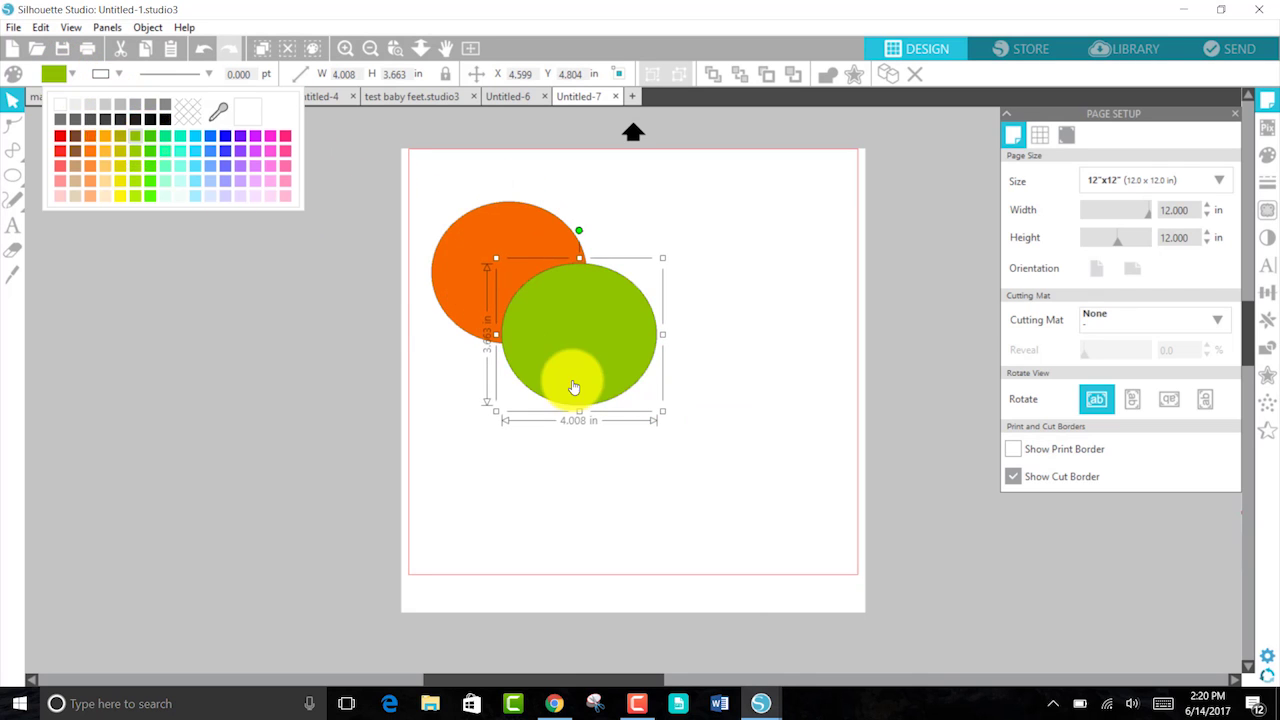
{"action": "left_click_drag", "start_coordinate": [571, 370], "coordinate": [577, 383]}
Step: Select the orange and green ellipses together and bring up the Modify options for combining shapes
{"action": "left_click", "coordinate": [433, 272]}
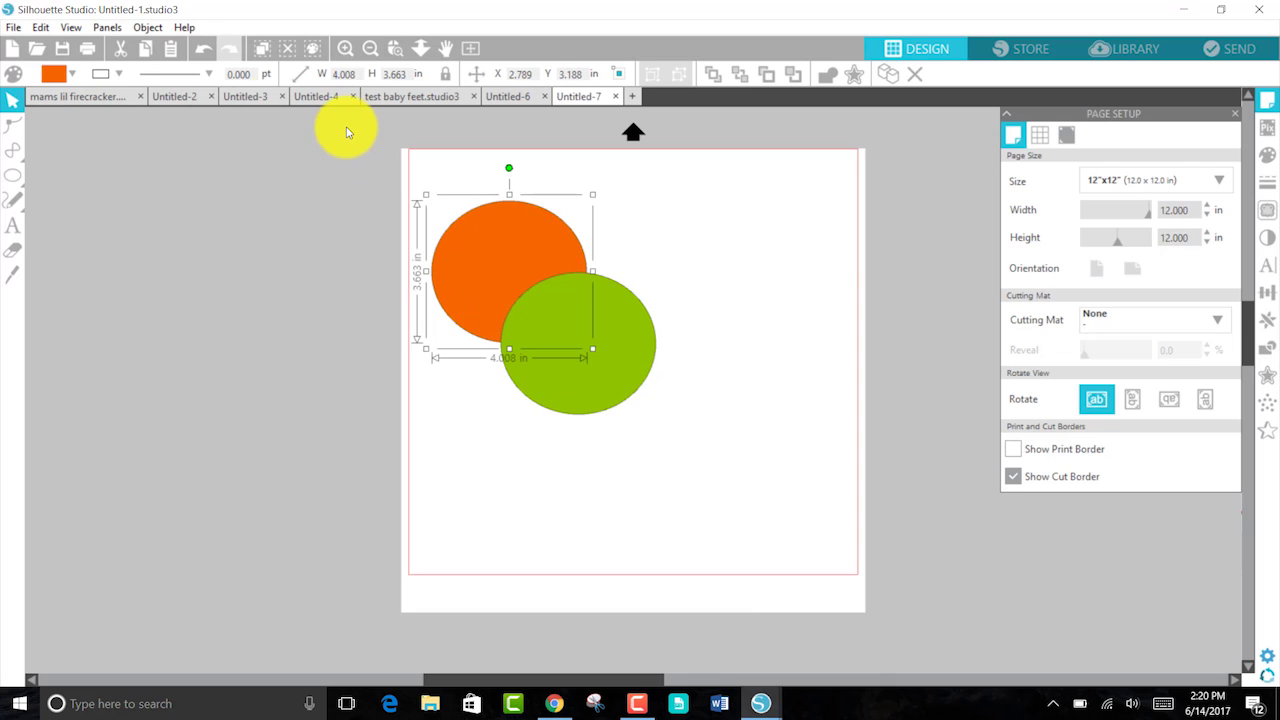
{"action": "left_click", "coordinate": [277, 106]}
{"action": "left_click_drag", "start_coordinate": [377, 147], "coordinate": [730, 358]}
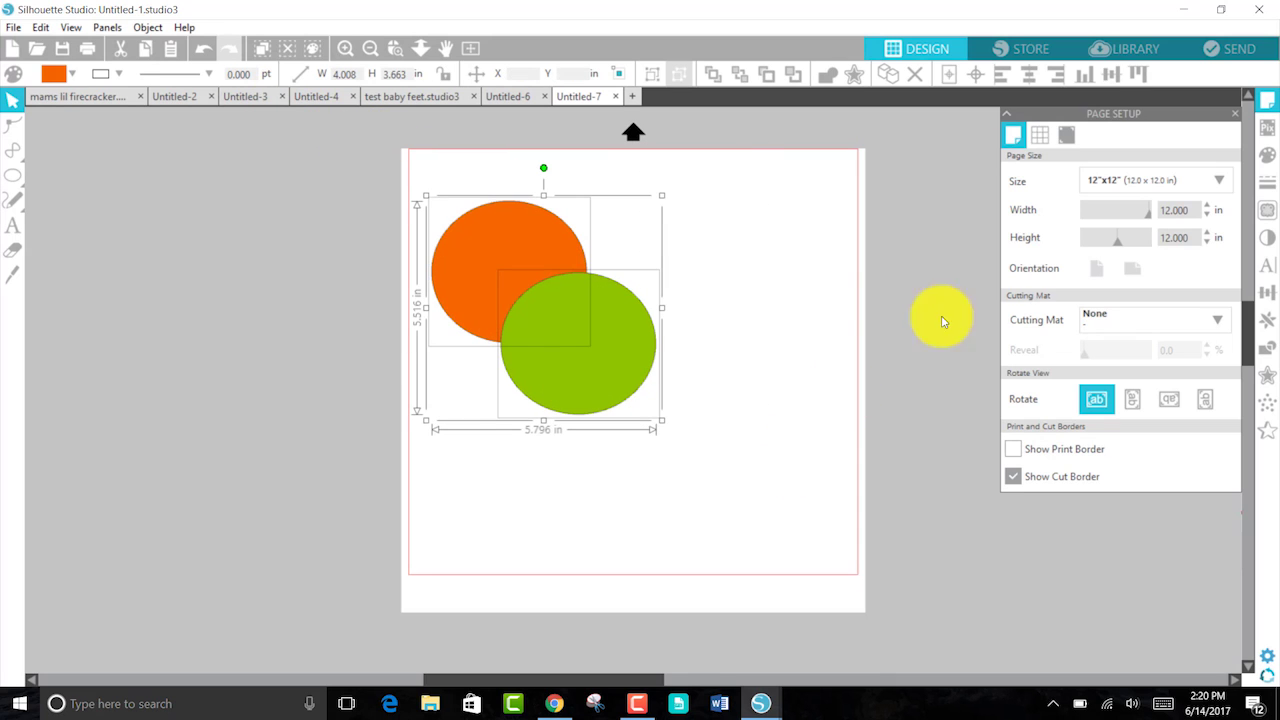
{"action": "left_click", "coordinate": [1267, 347]}
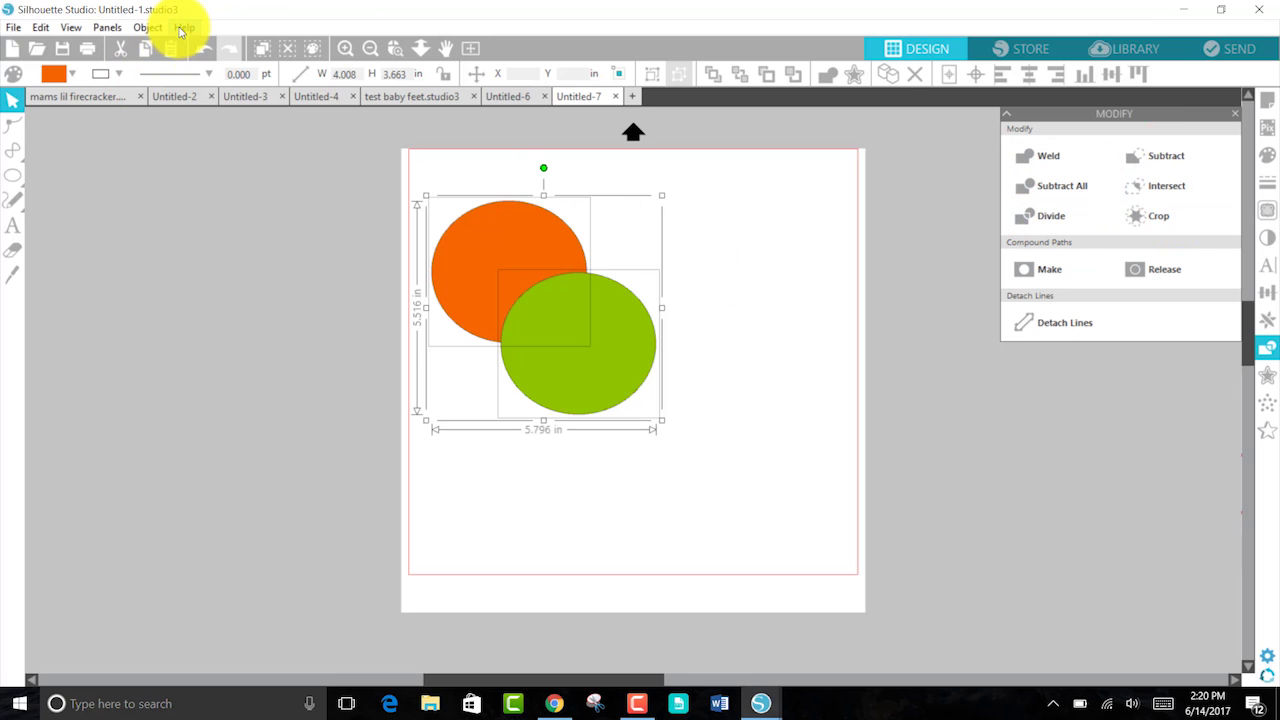
Step: Browse the built-in tutorials and start the one on Modifying Shapes
{"action": "left_click", "coordinate": [178, 28]}
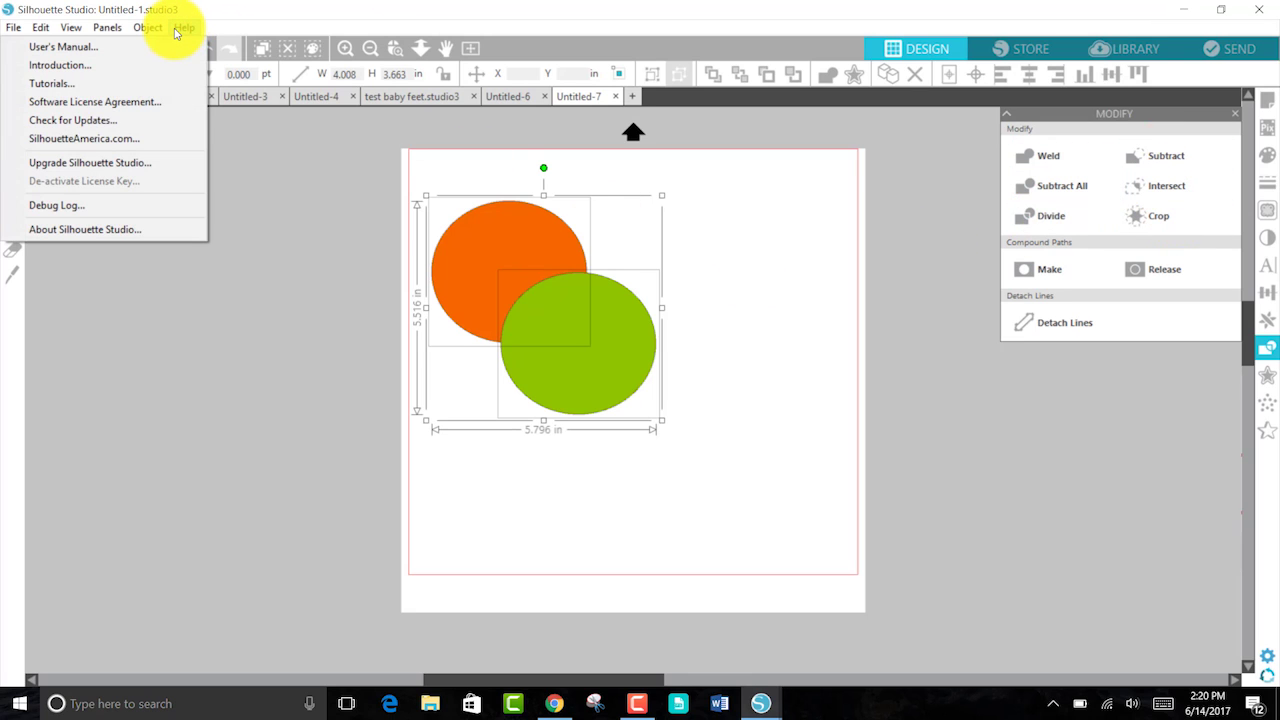
{"action": "left_click", "coordinate": [151, 89]}
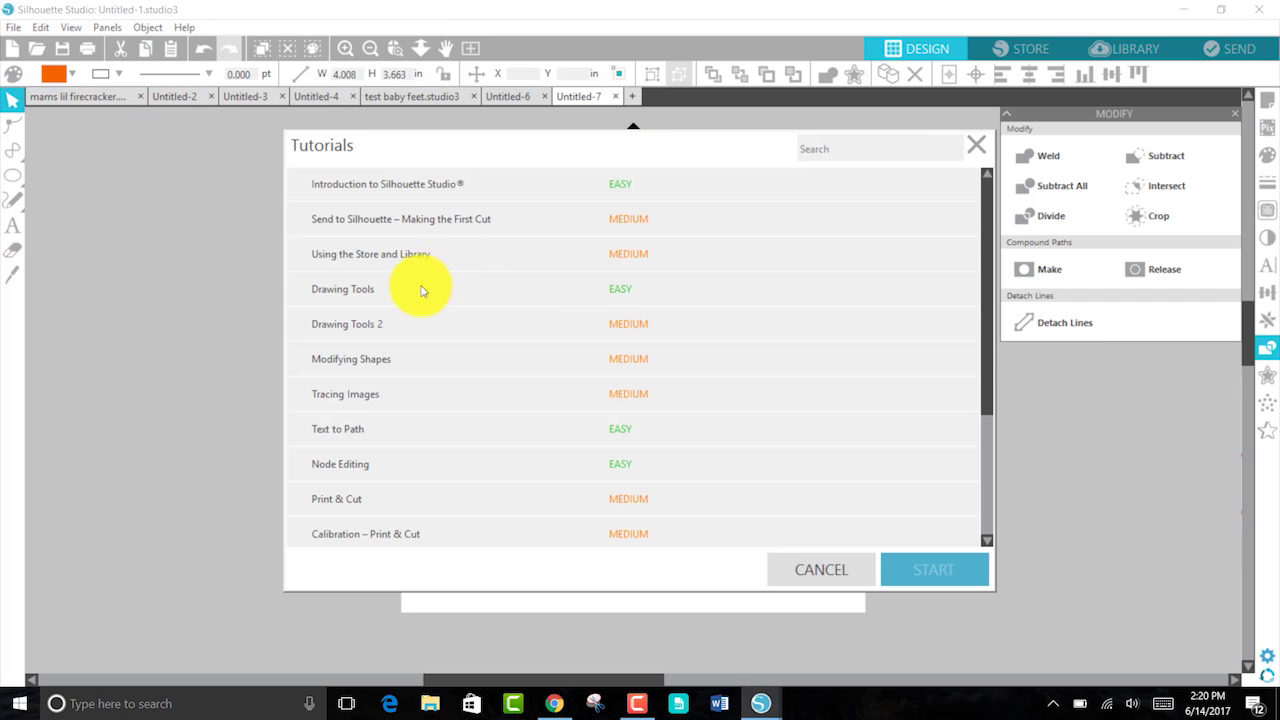
{"action": "scroll", "coordinate": [418, 312], "scroll_direction": "down", "scroll_amount": 3}
{"action": "scroll", "coordinate": [418, 329], "scroll_direction": "up", "scroll_amount": 5}
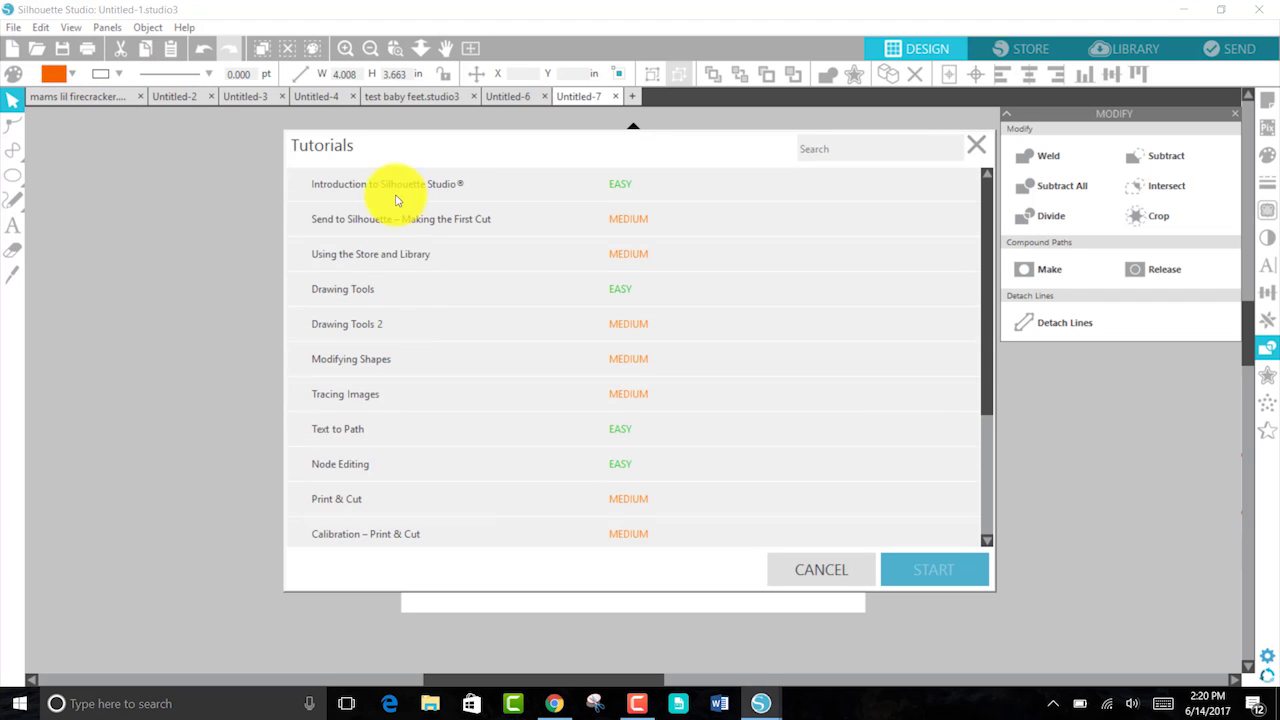
{"action": "left_click", "coordinate": [379, 368]}
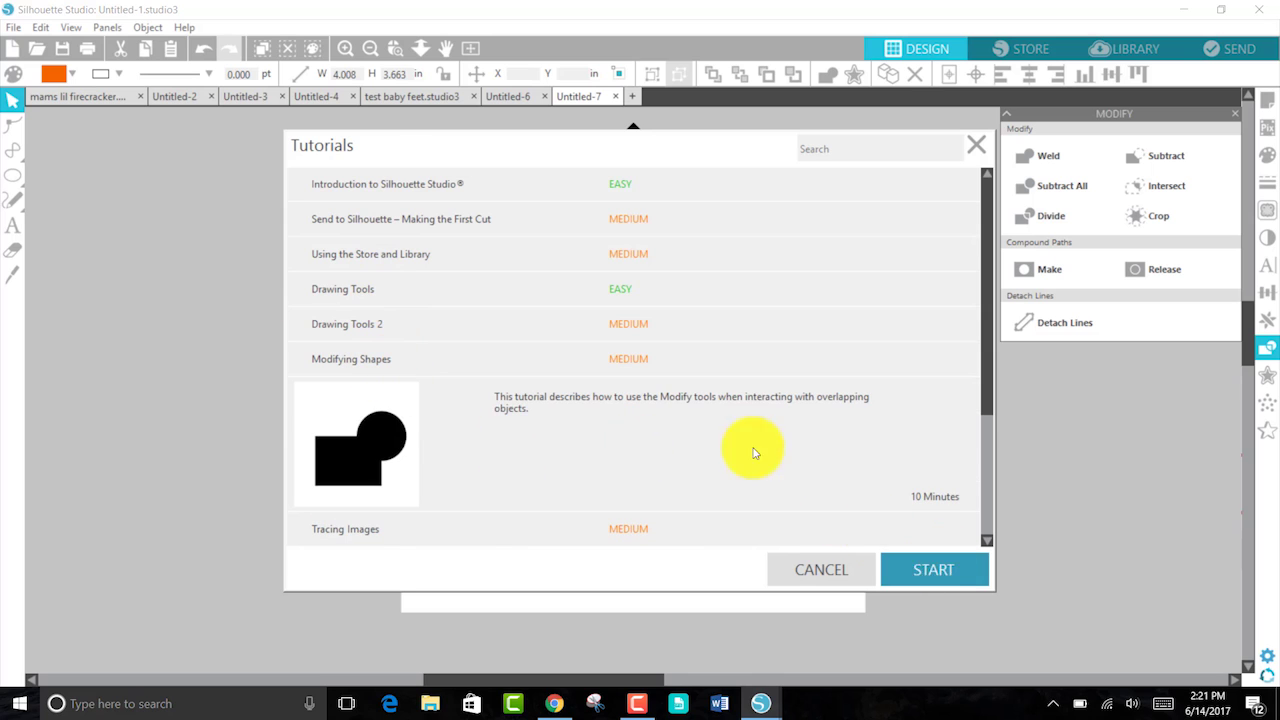
{"action": "left_click", "coordinate": [941, 566]}
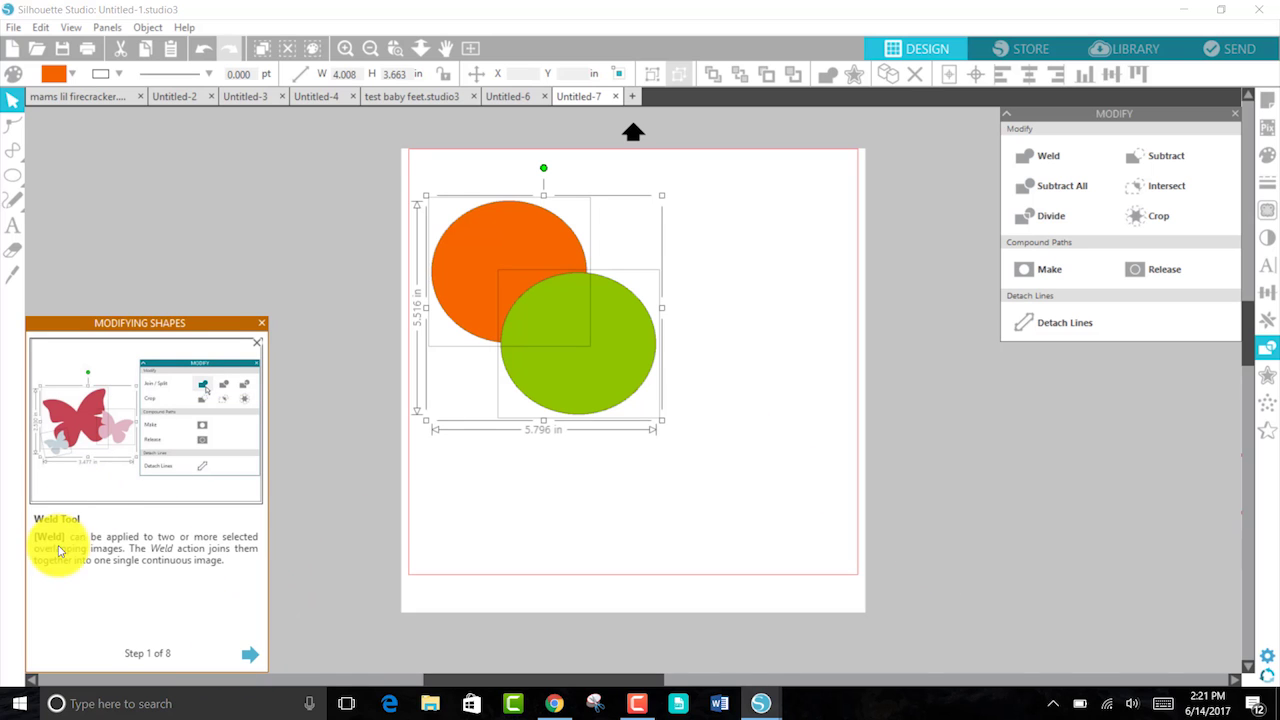